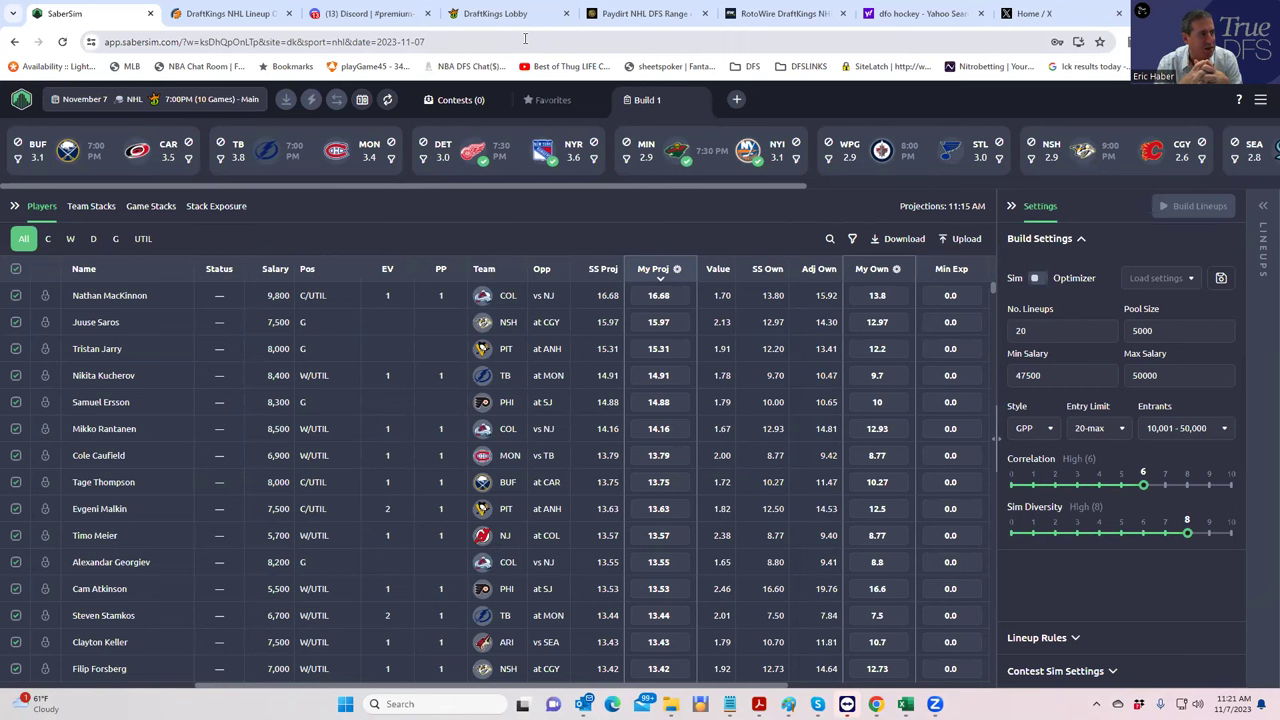
# Step: Filter the DraftKings lobby to NHL and browse the five 11/7 game sets, including the 10-game slate
pyautogui.click(515, 15)
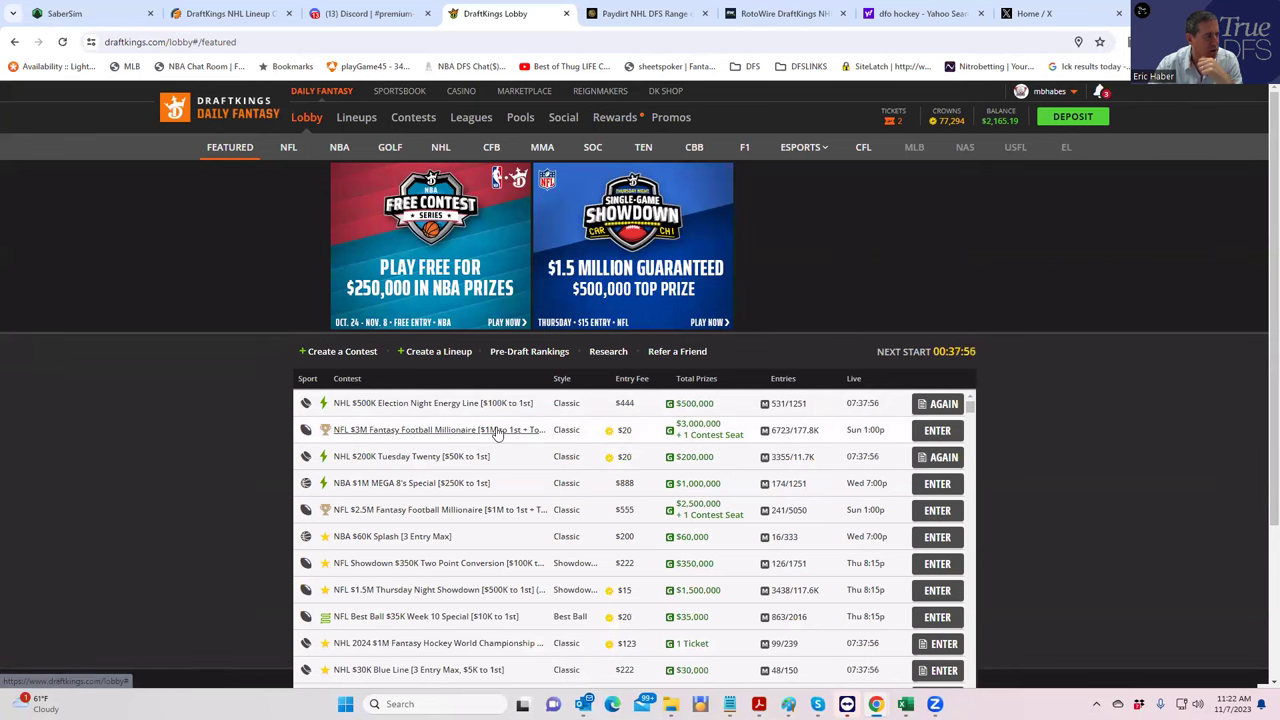
pyautogui.click(442, 147)
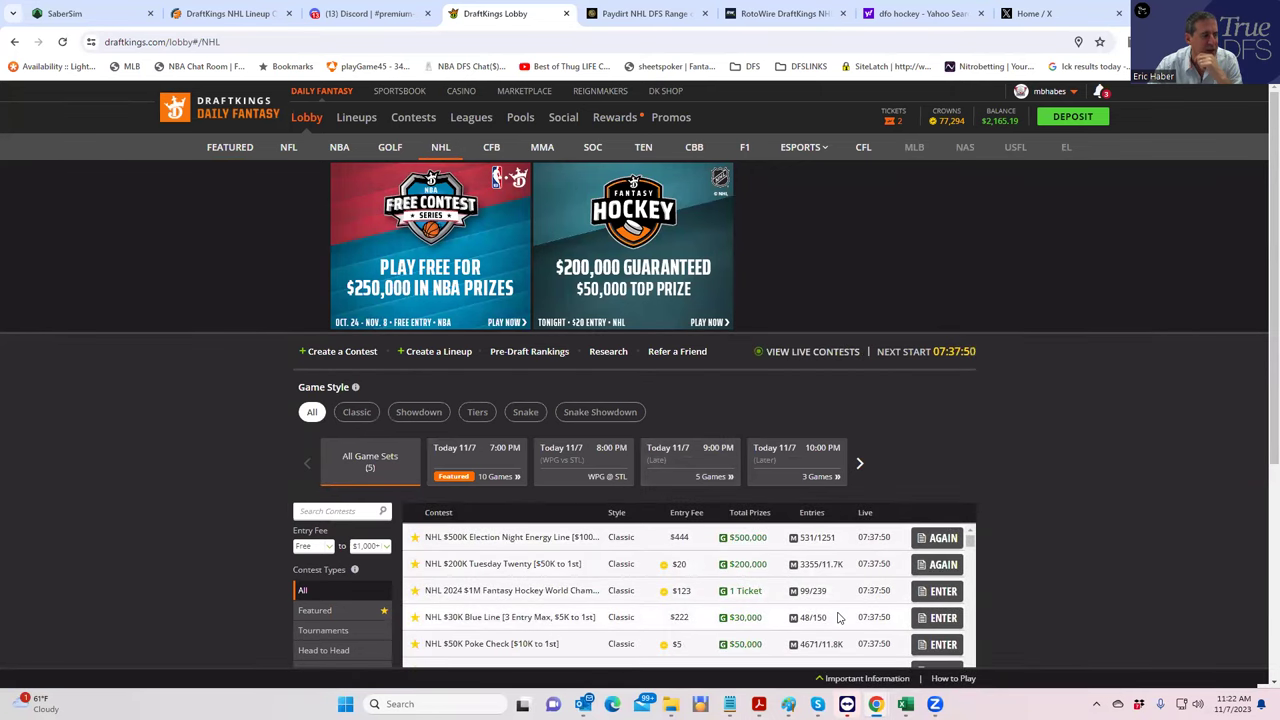
pyautogui.scroll(-2, 818, 600)
pyautogui.scroll(2, 818, 603)
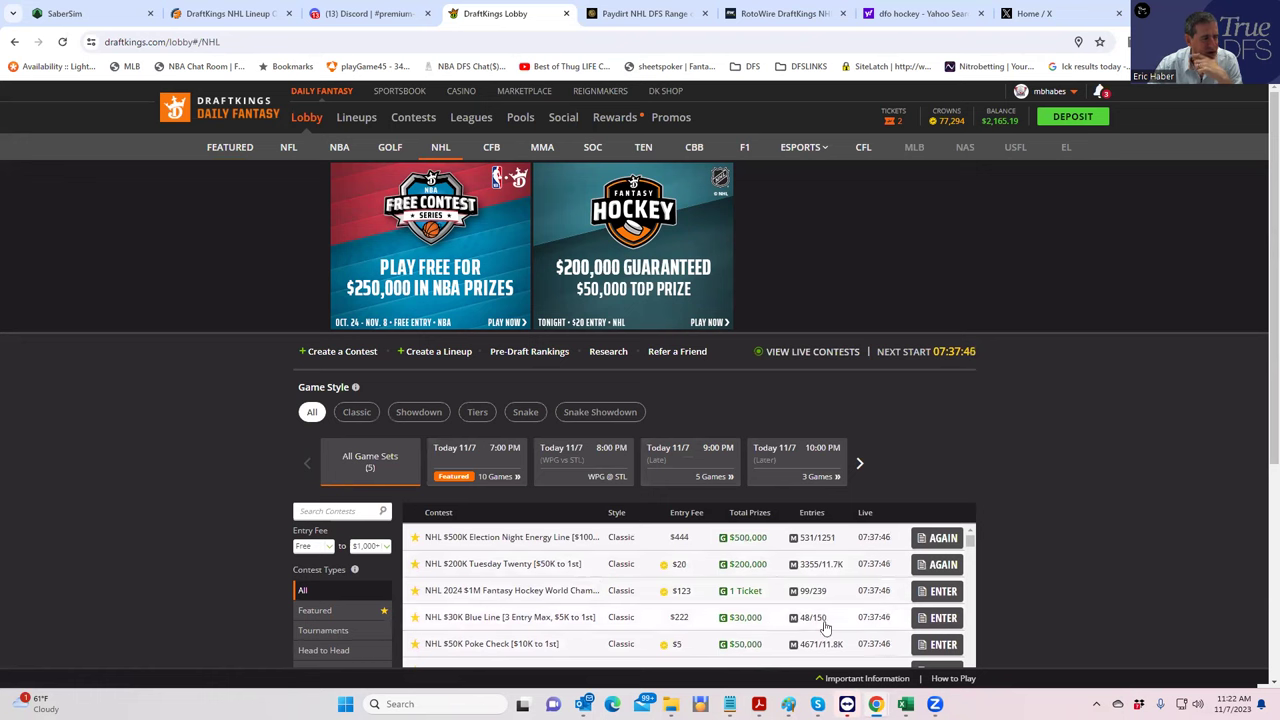
pyautogui.scroll(-1, 825, 627)
pyautogui.scroll(1, 825, 627)
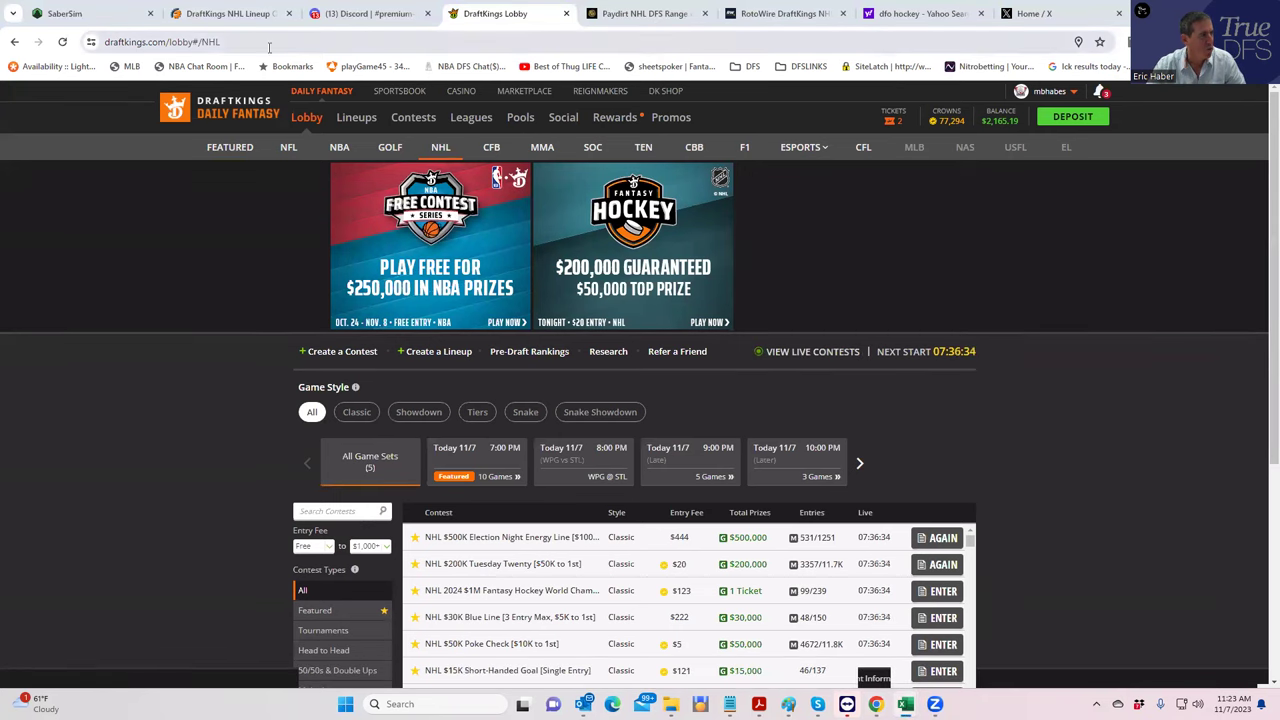
# Step: Return to SaberSim's Nov 7 NHL 10-game main slate and scroll through its games
pyautogui.click(62, 13)
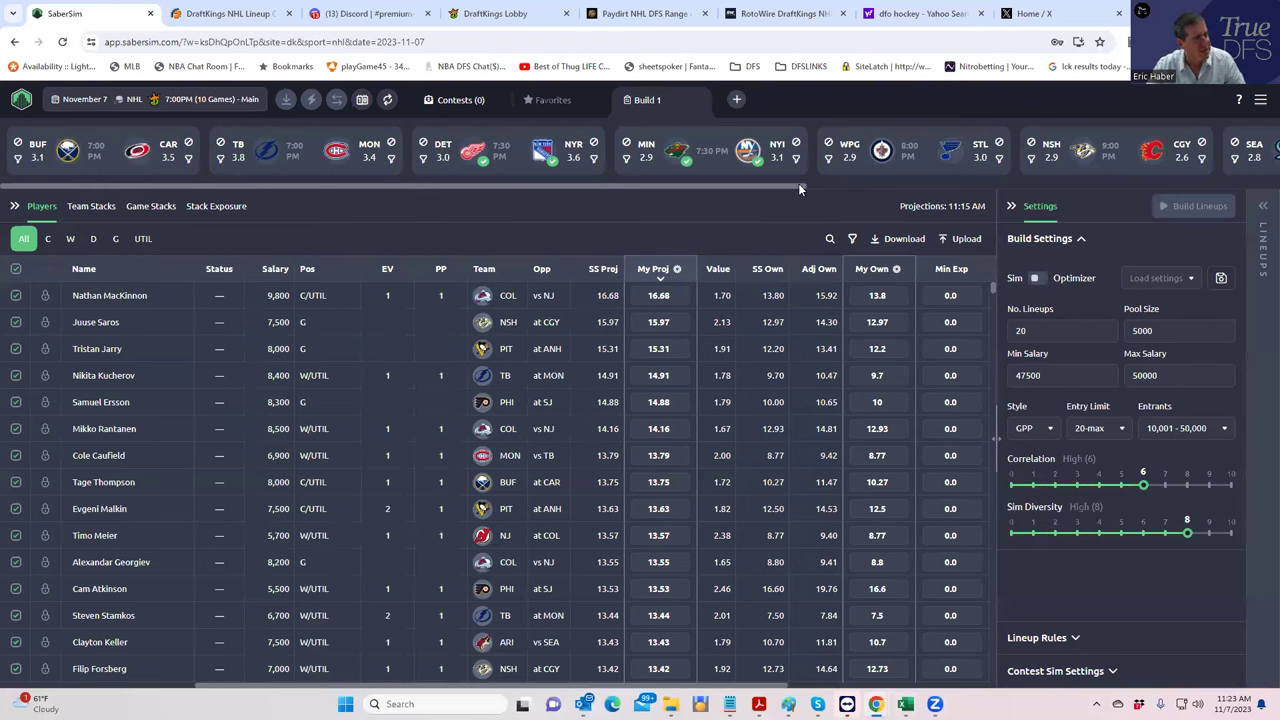
pyautogui.moveTo(797, 183); pyautogui.dragTo(456, 203)
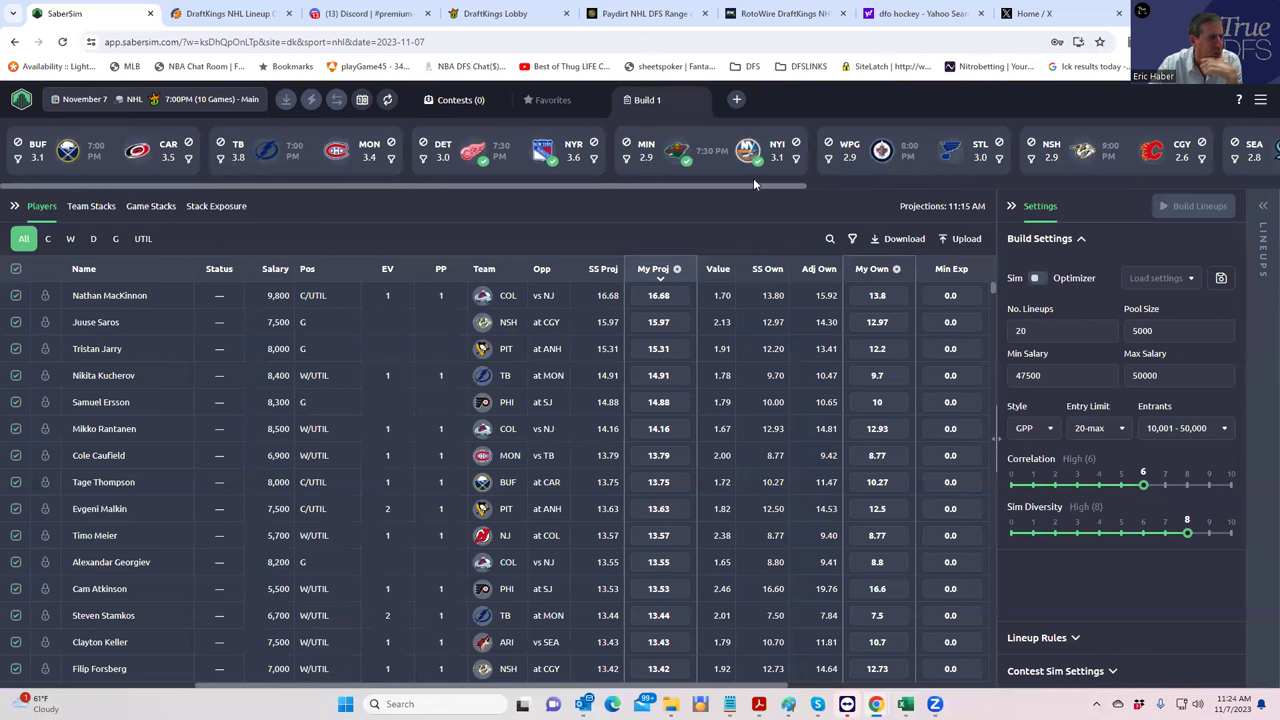
pyautogui.moveTo(770, 184); pyautogui.dragTo(1260, 178)
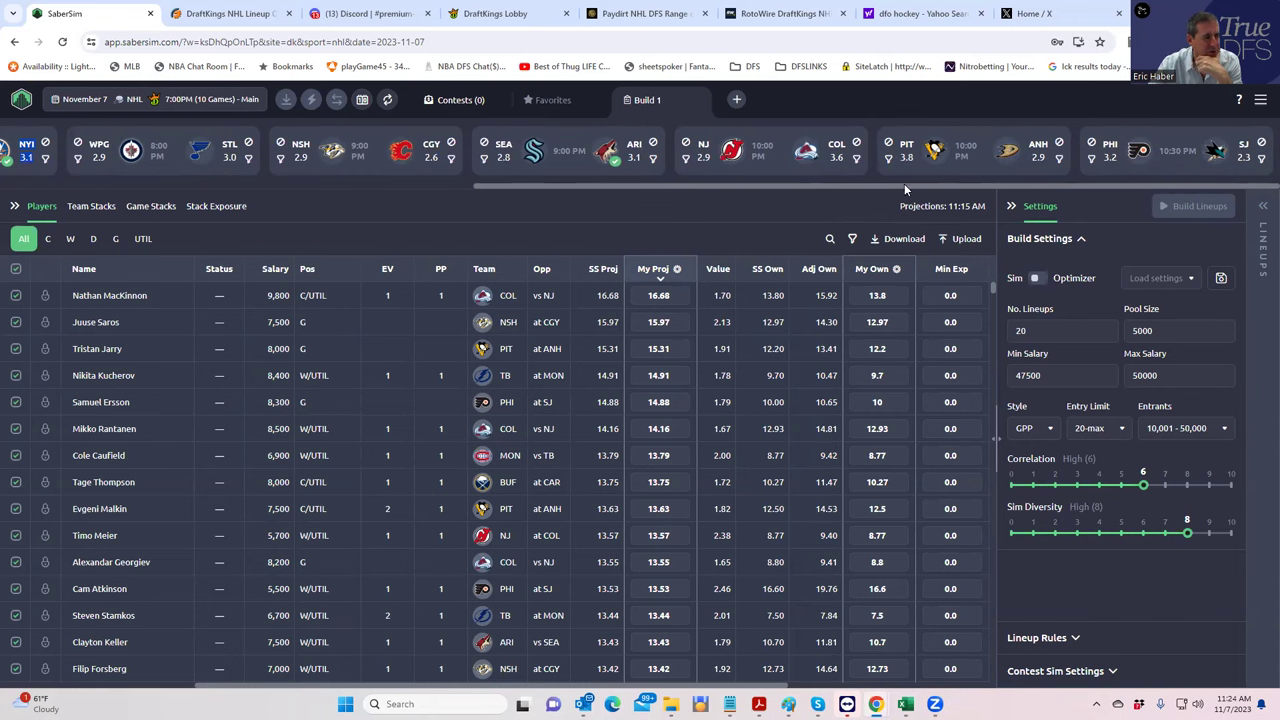
pyautogui.moveTo(904, 183); pyautogui.dragTo(622, 215)
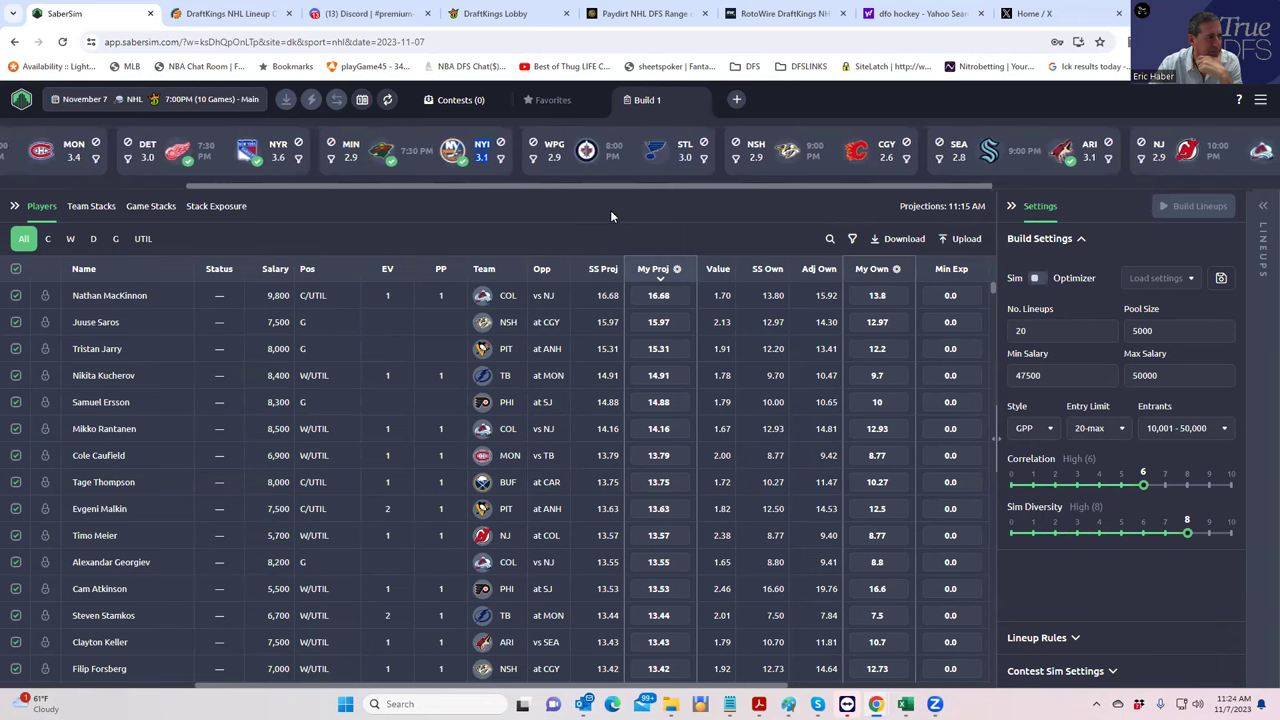
pyautogui.hscroll(-3, 560, 206)
pyautogui.hscroll(-2, 480, 210)
pyautogui.hscroll(-2, 425, 214)
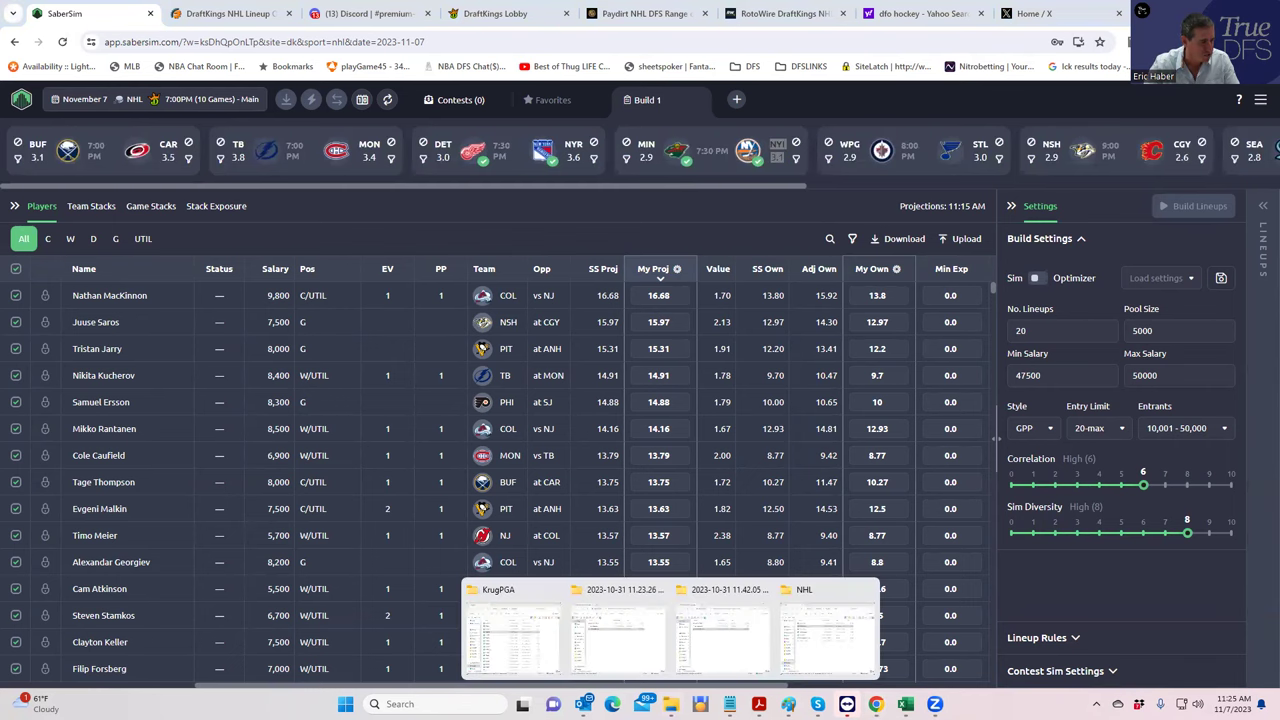
# Step: Open the NHLDK_Proj workbook in Excel from the NHL folder window
pyautogui.moveTo(670, 704)
pyautogui.click(825, 630)
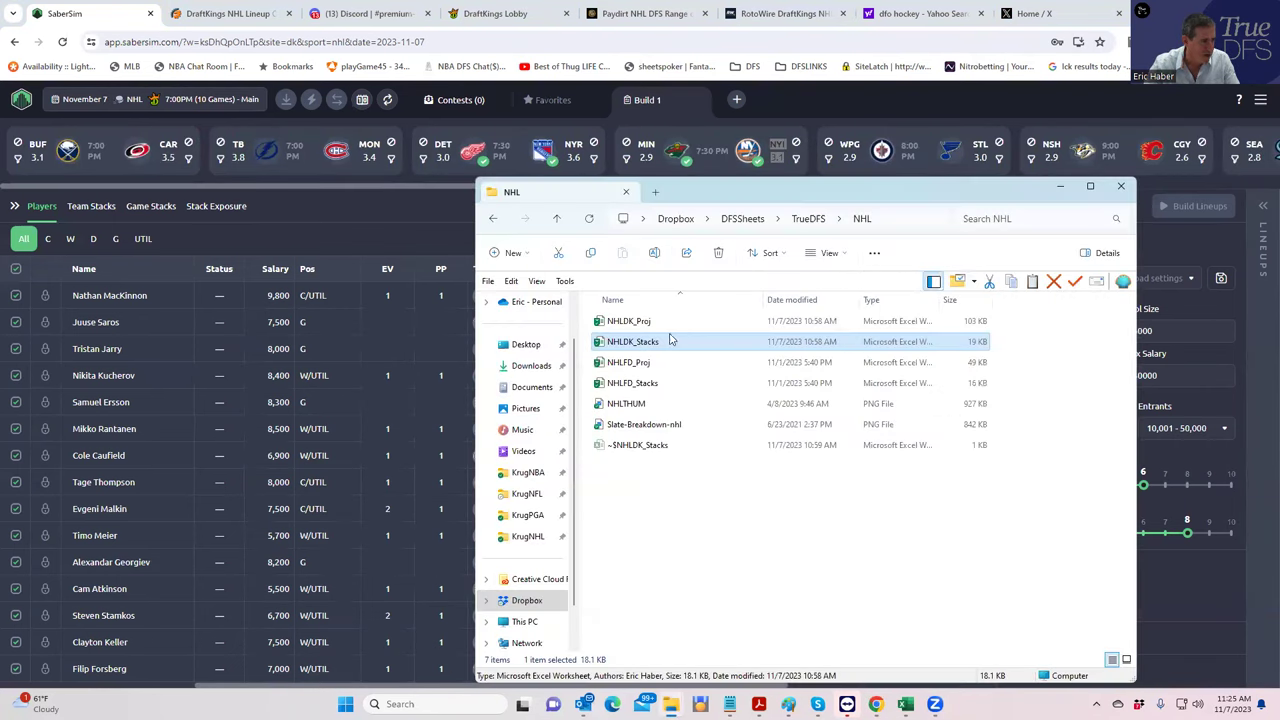
pyautogui.click(640, 321)
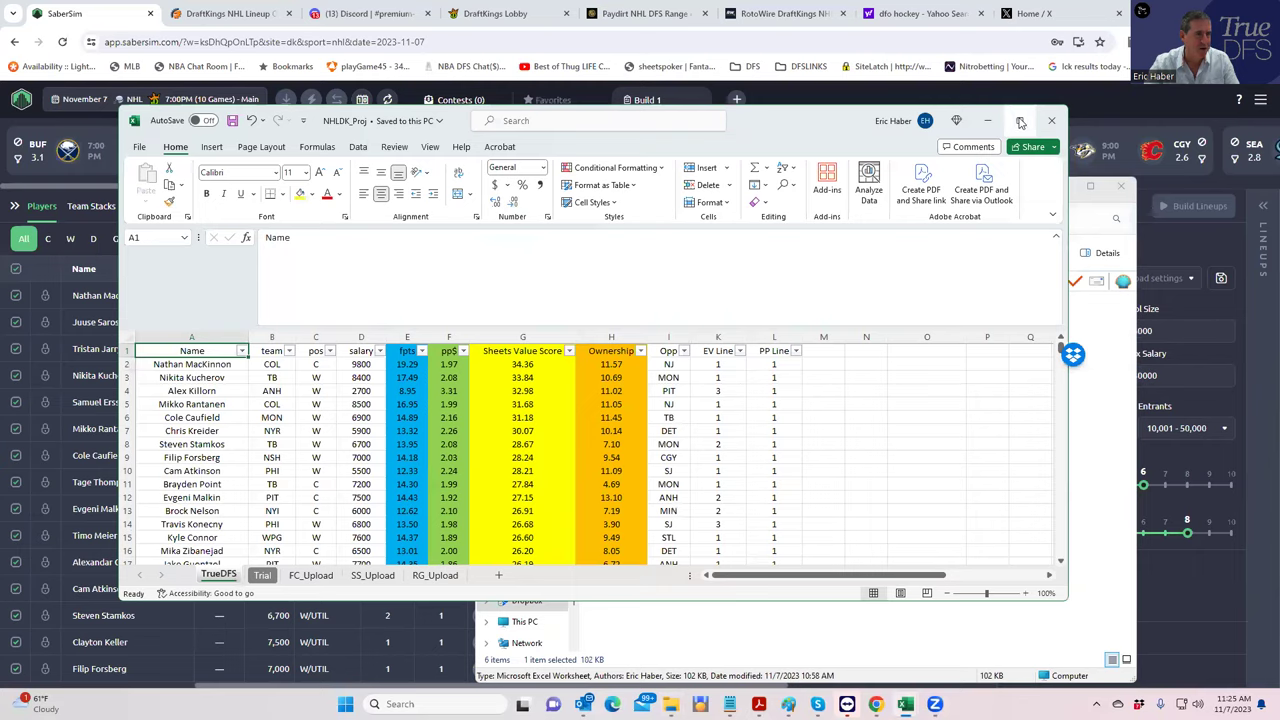
# Step: Sort the TrueDFS players by fpts, then by pp$, both highest first
pyautogui.click(1021, 122)
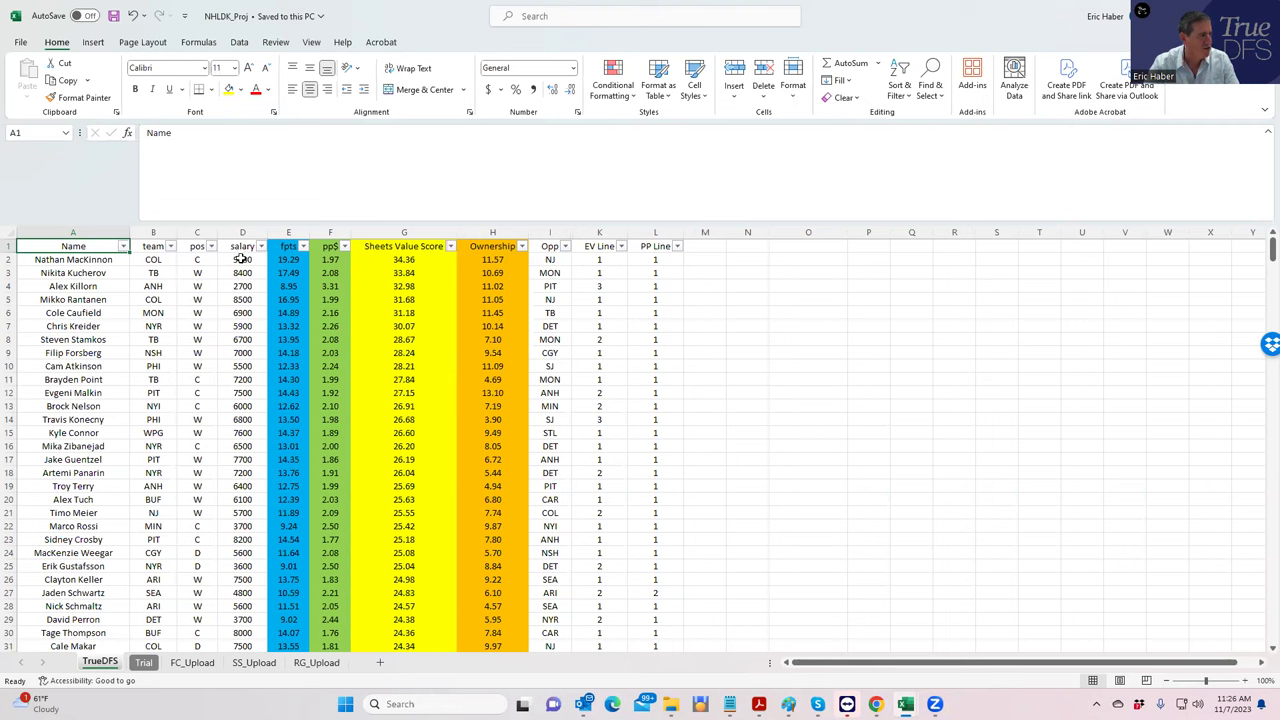
pyautogui.click(303, 246)
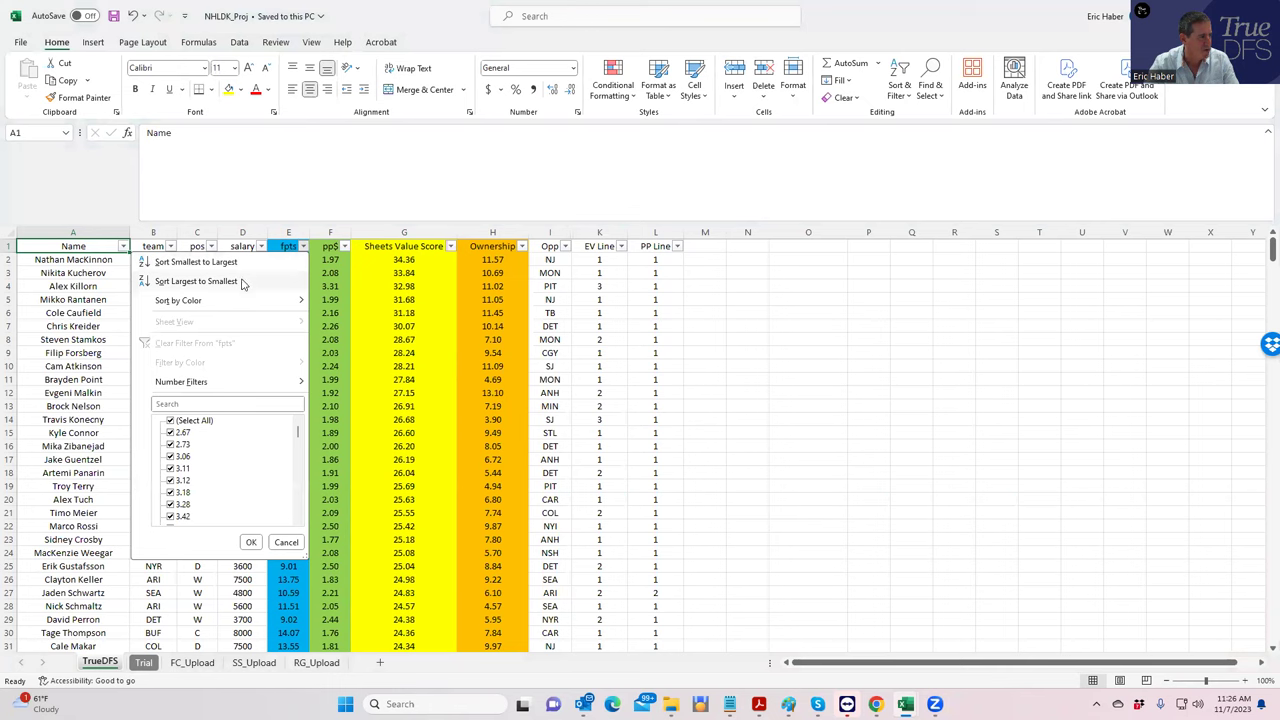
pyautogui.click(243, 281)
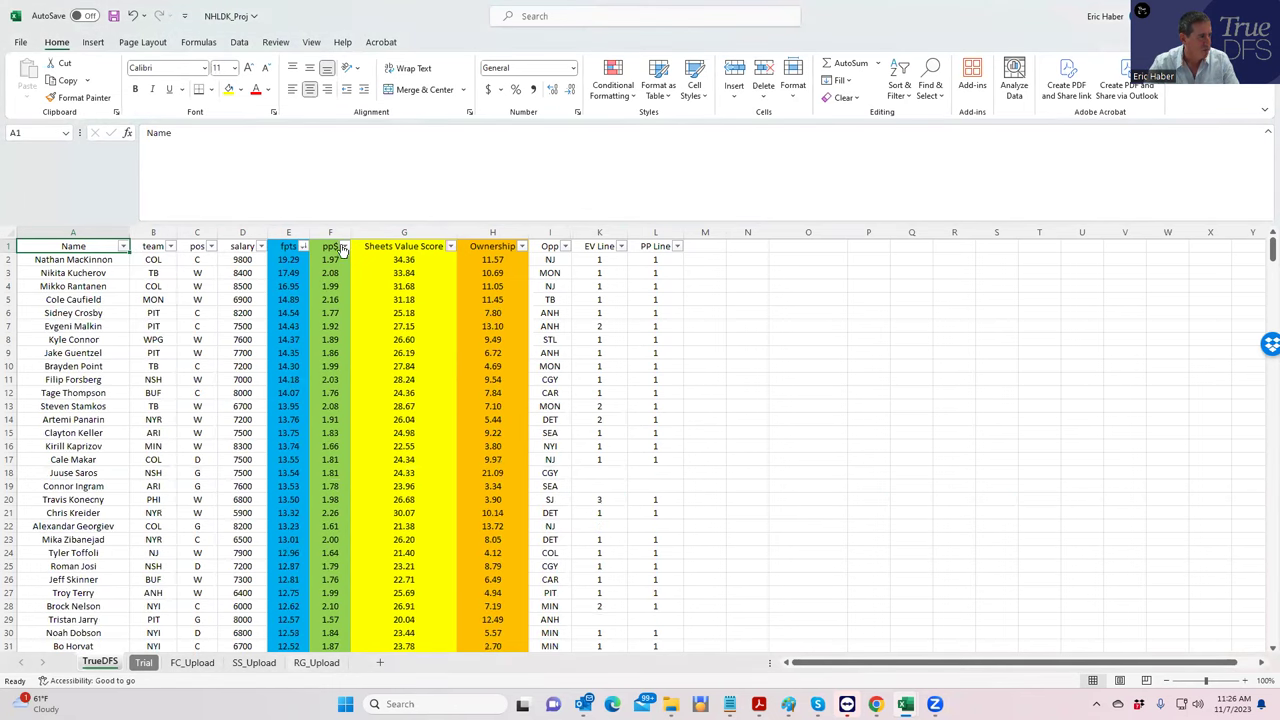
pyautogui.click(344, 246)
pyautogui.click(278, 283)
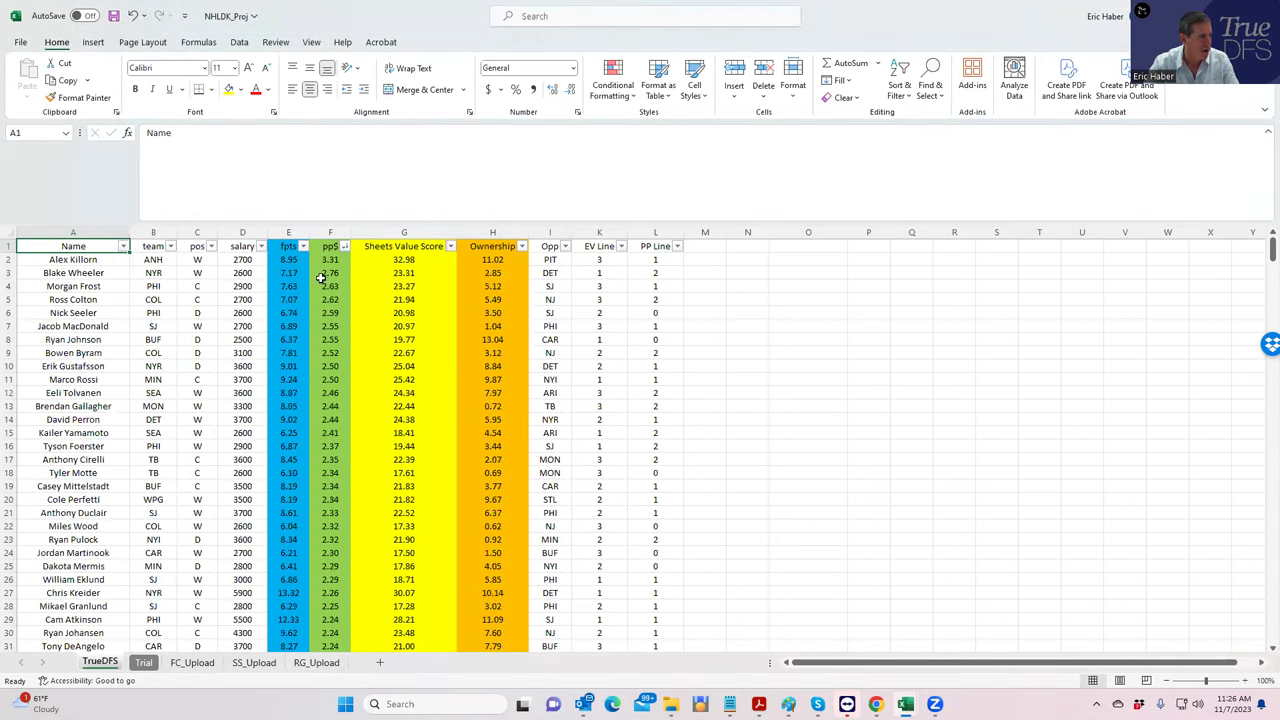
# Step: Inspect players' Sheets Value Scores and sort by it, highest first, with 34.36 on top
pyautogui.click(390, 262)
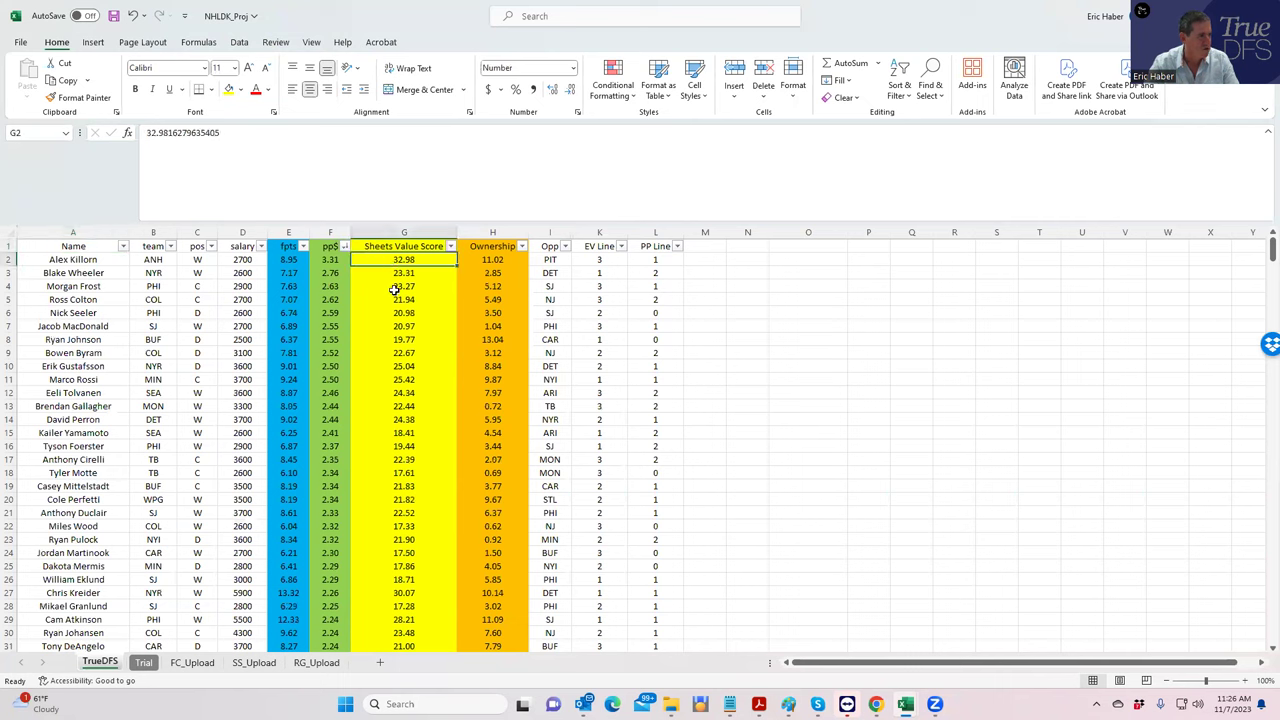
pyautogui.click(394, 286)
pyautogui.click(397, 327)
pyautogui.click(399, 340)
pyautogui.click(402, 385)
pyautogui.click(403, 420)
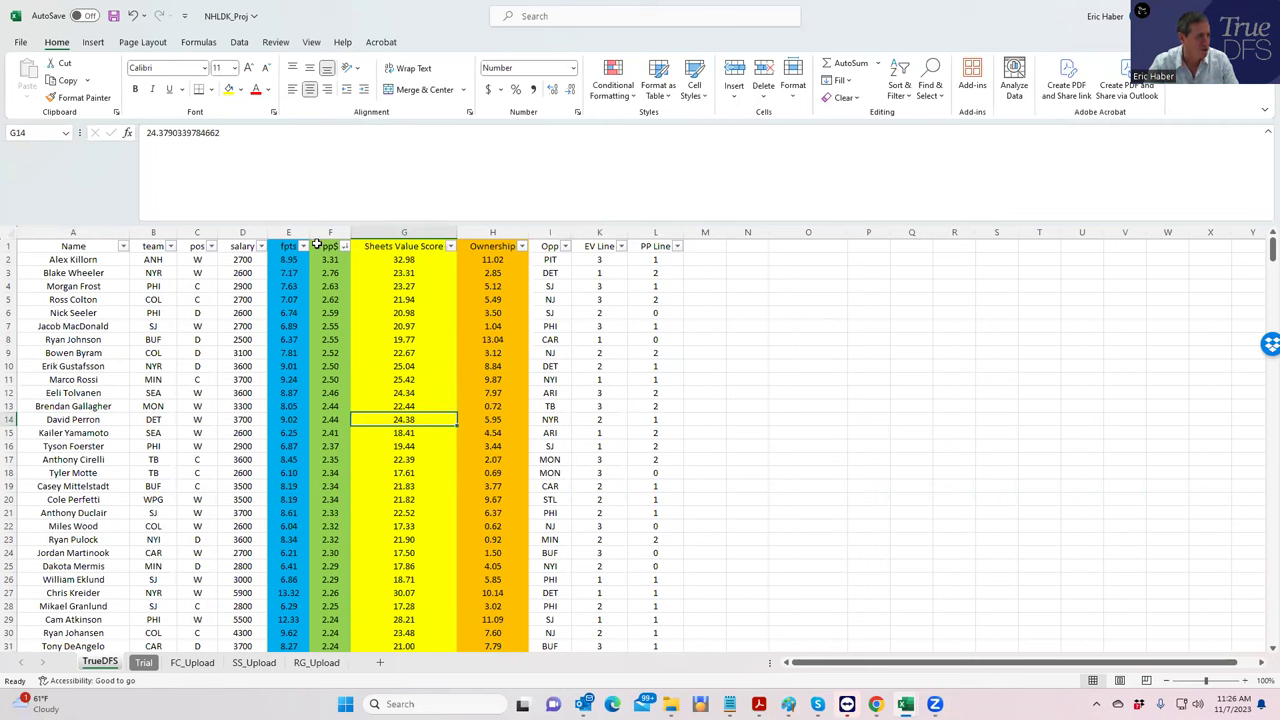
pyautogui.click(451, 250)
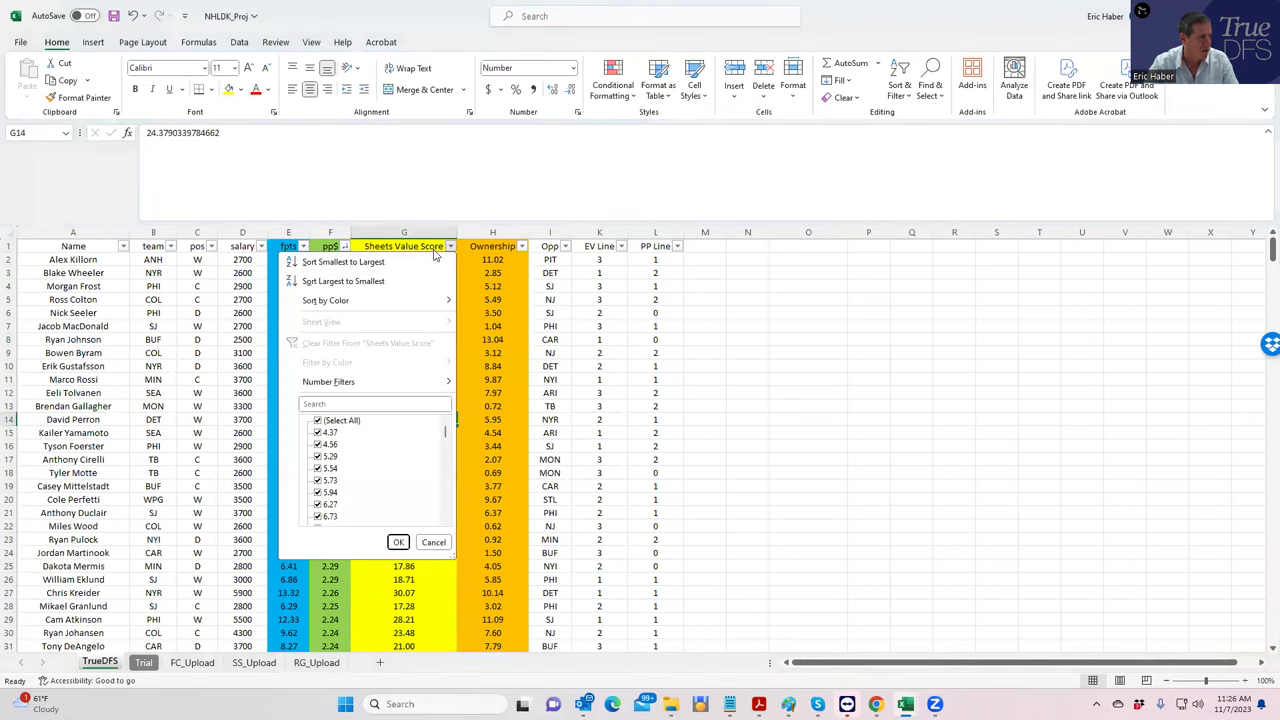
pyautogui.click(383, 278)
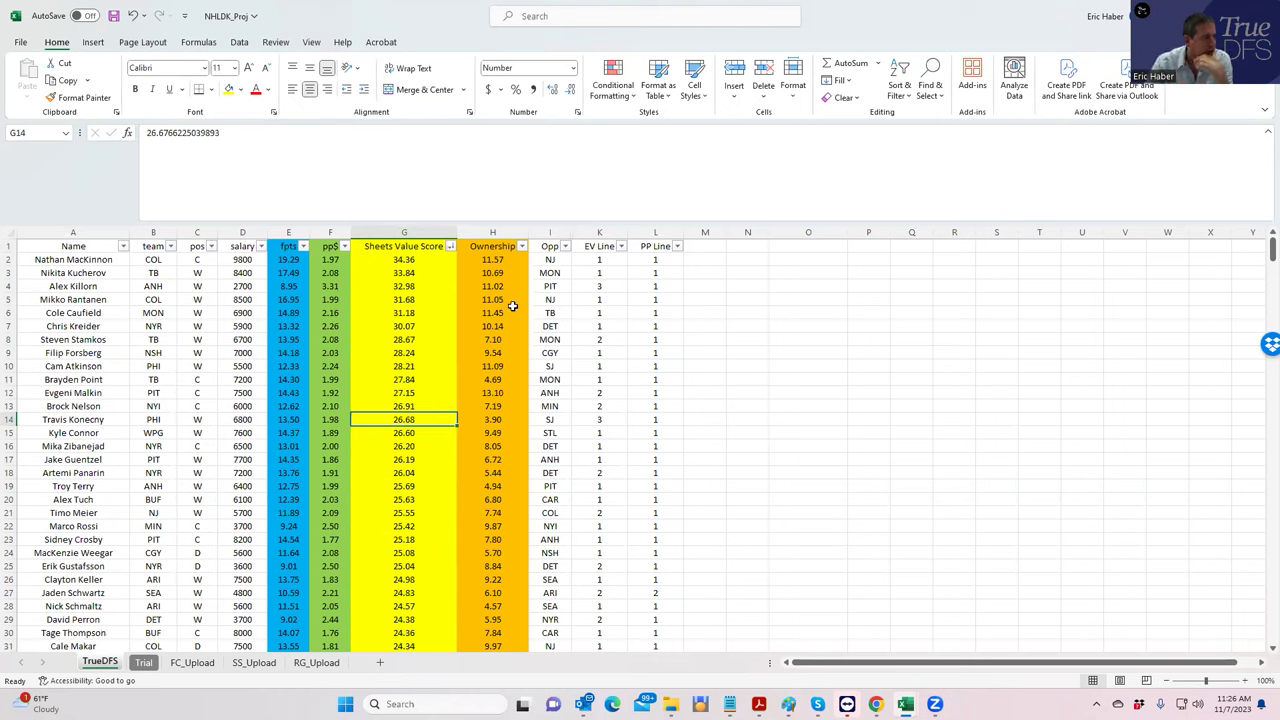
# Step: Total the top ten players' ownership and review their names and teams, such as Rantanen's COL
pyautogui.moveTo(488, 259); pyautogui.dragTo(493, 383)
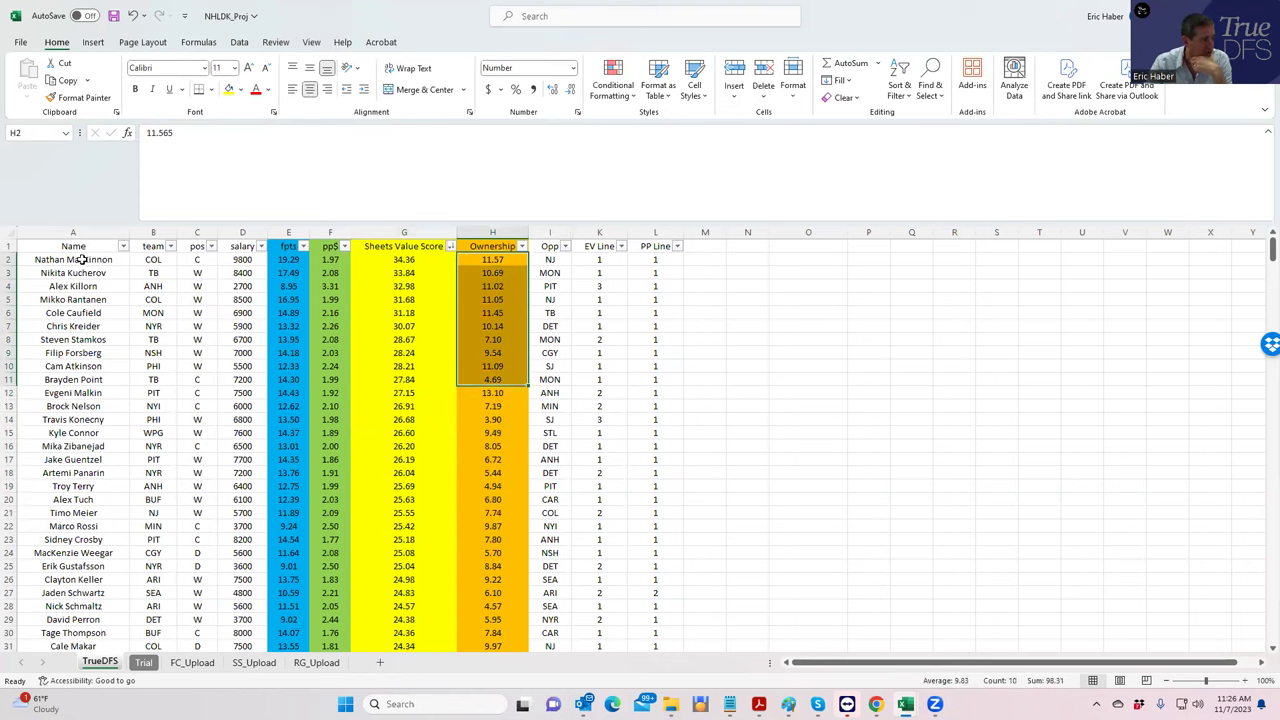
pyautogui.moveTo(86, 259); pyautogui.dragTo(182, 632)
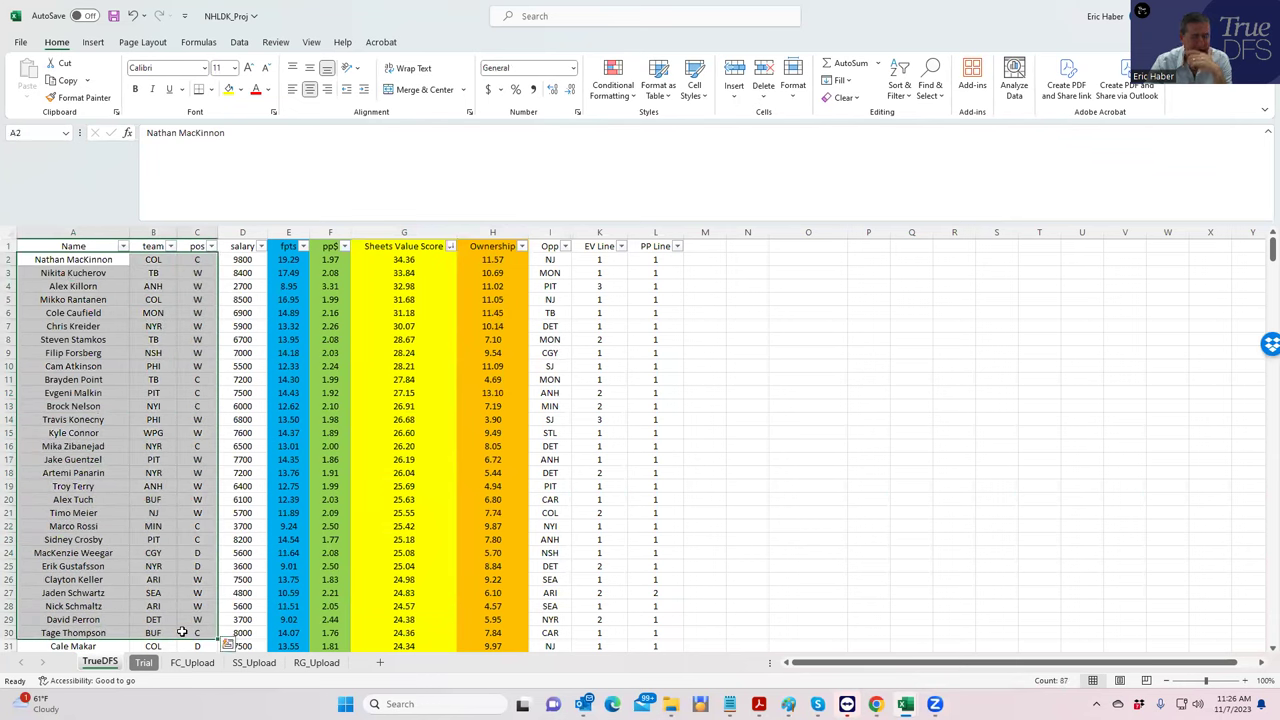
pyautogui.click(150, 260)
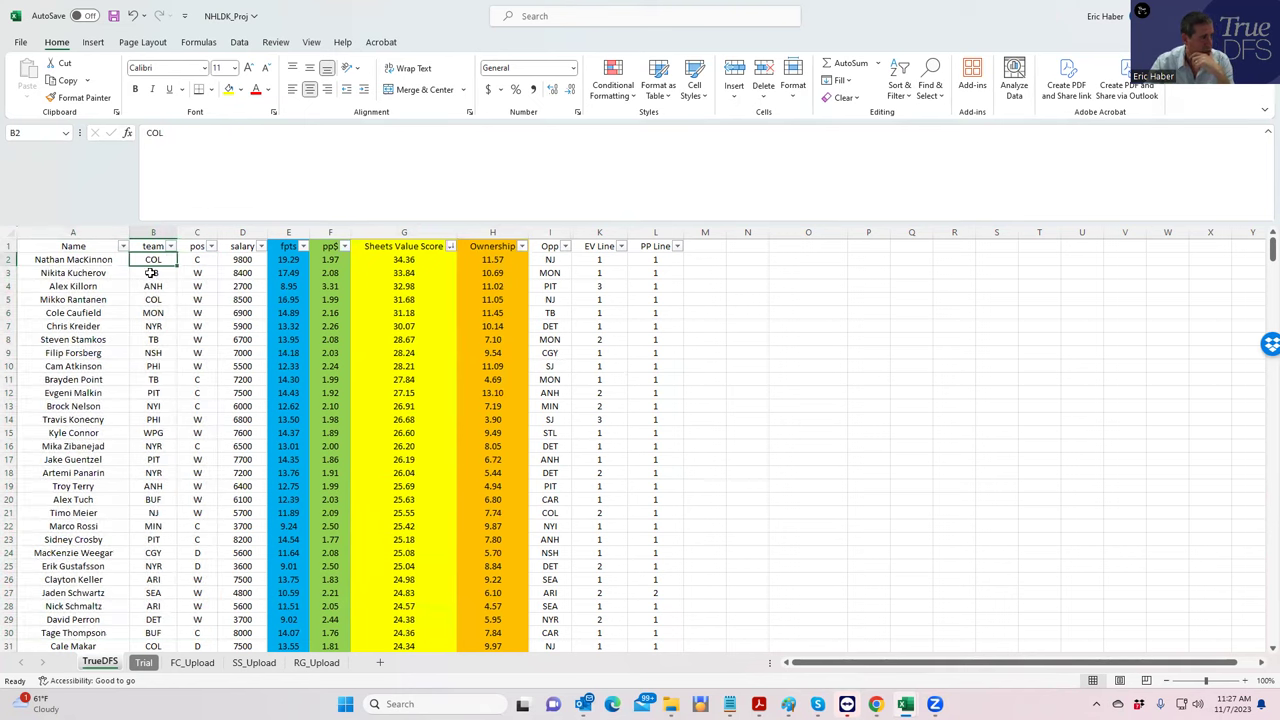
pyautogui.click(149, 448)
pyautogui.click(147, 340)
pyautogui.click(152, 260)
pyautogui.click(160, 300)
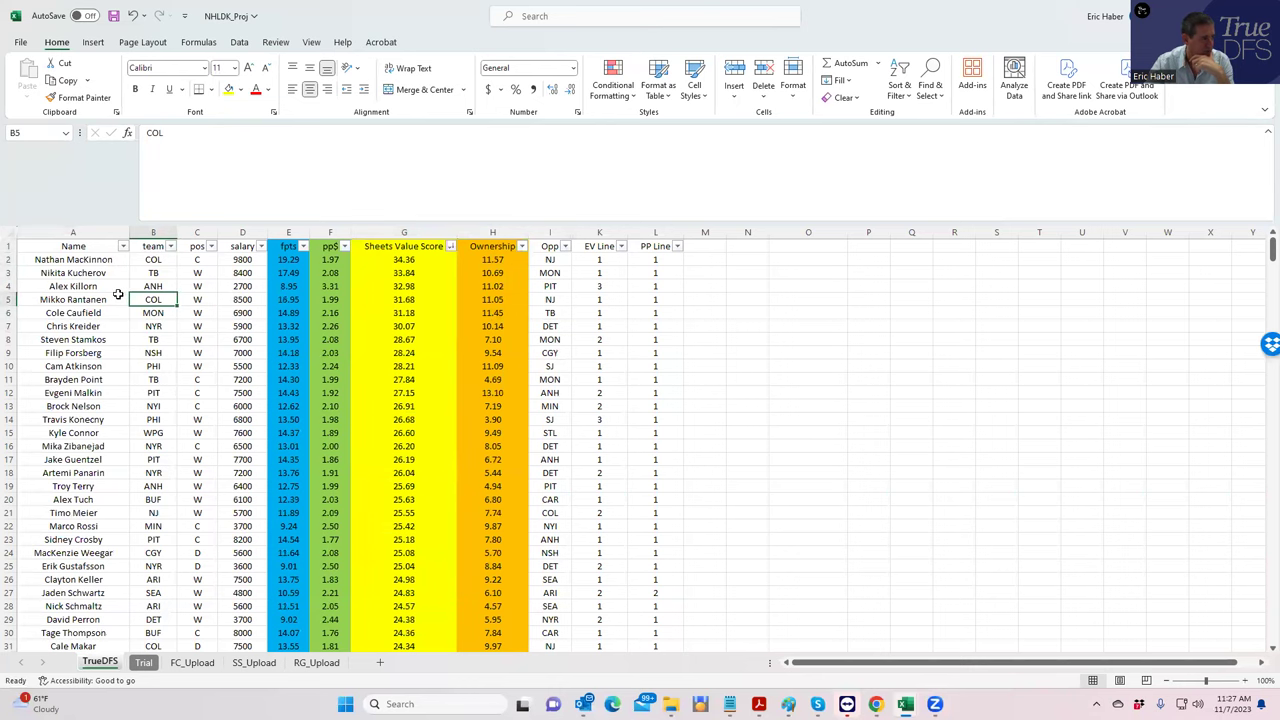
# Step: Review the top players' EV and PP lines and salaries: MacKinnon 9800, Rantanen 8500
pyautogui.click(592, 260)
pyautogui.click(594, 313)
pyautogui.click(602, 362)
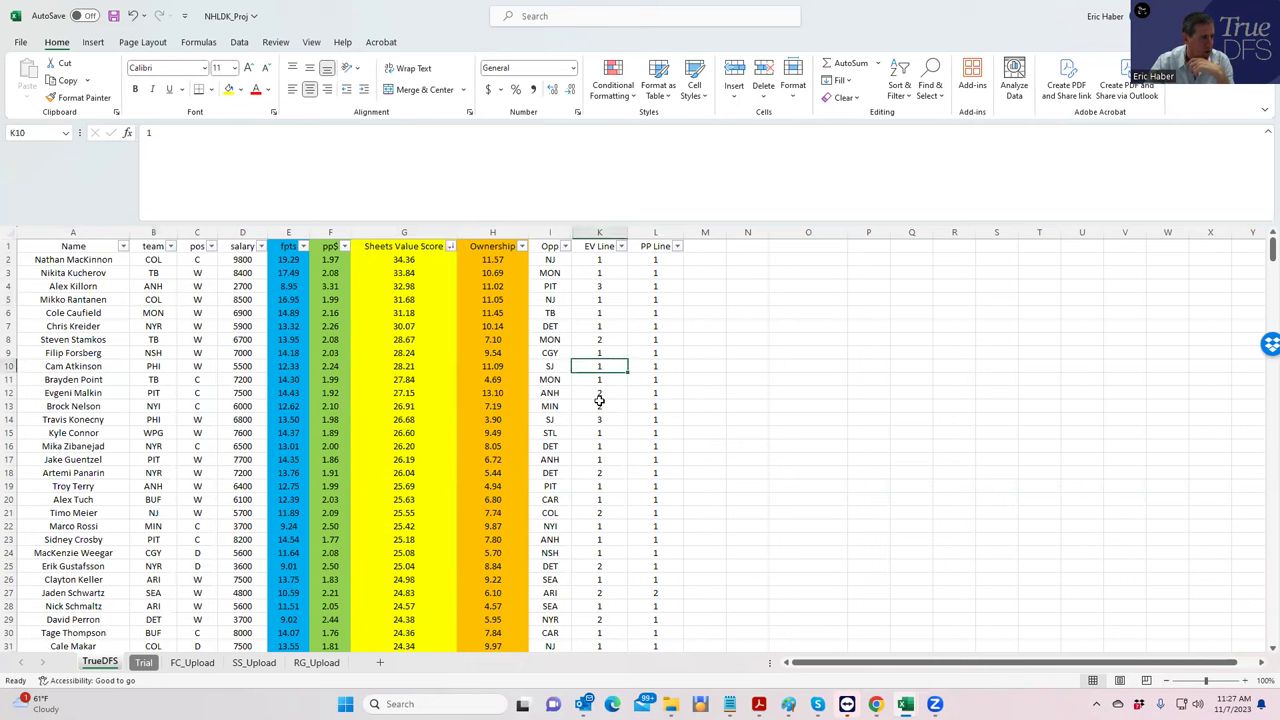
pyautogui.click(652, 324)
pyautogui.click(643, 417)
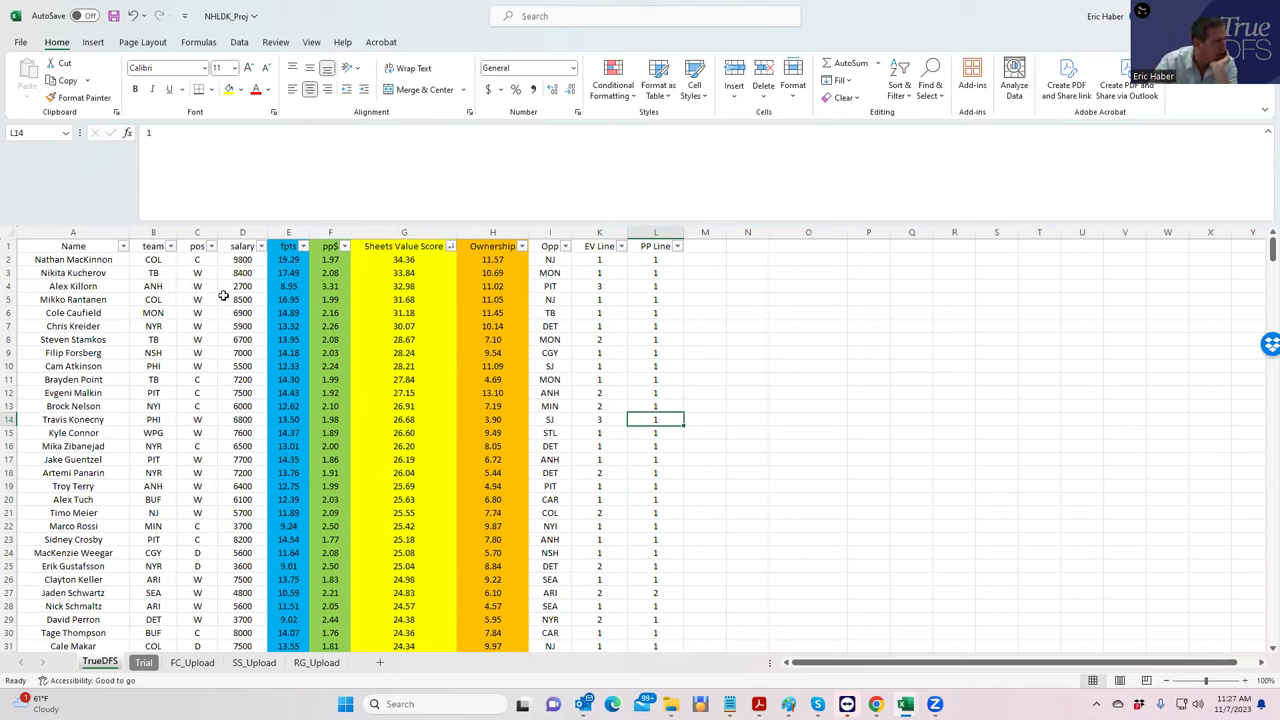
pyautogui.click(238, 262)
pyautogui.click(236, 302)
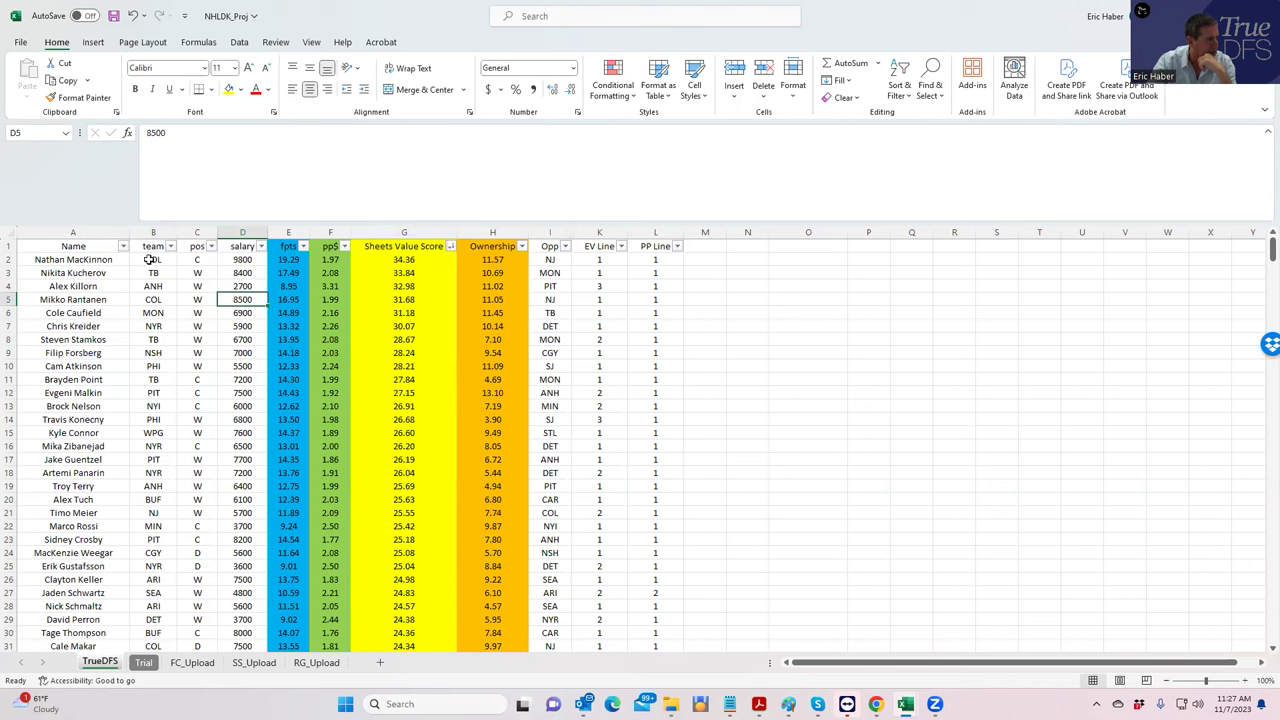
# Step: Select the top players' teams and check Cale Makar's EV line, PP line and 7500 salary
pyautogui.moveTo(149, 260); pyautogui.dragTo(148, 633)
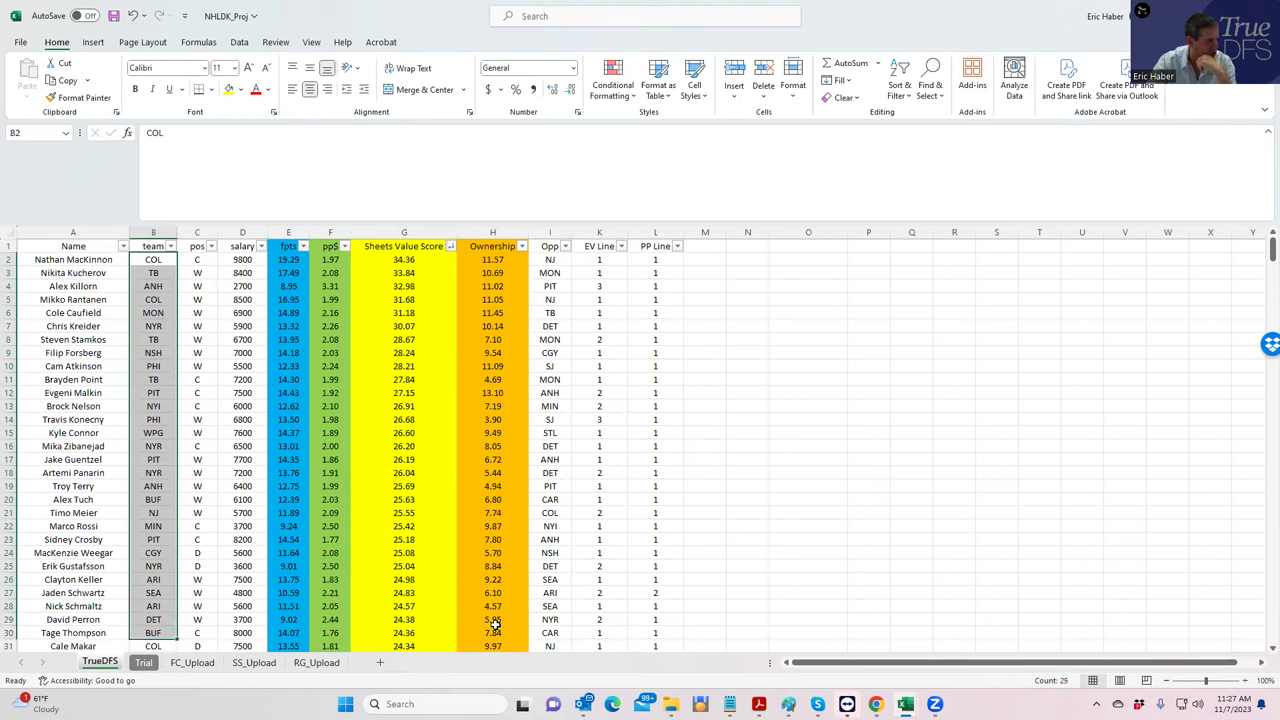
pyautogui.click(600, 645)
pyautogui.click(657, 643)
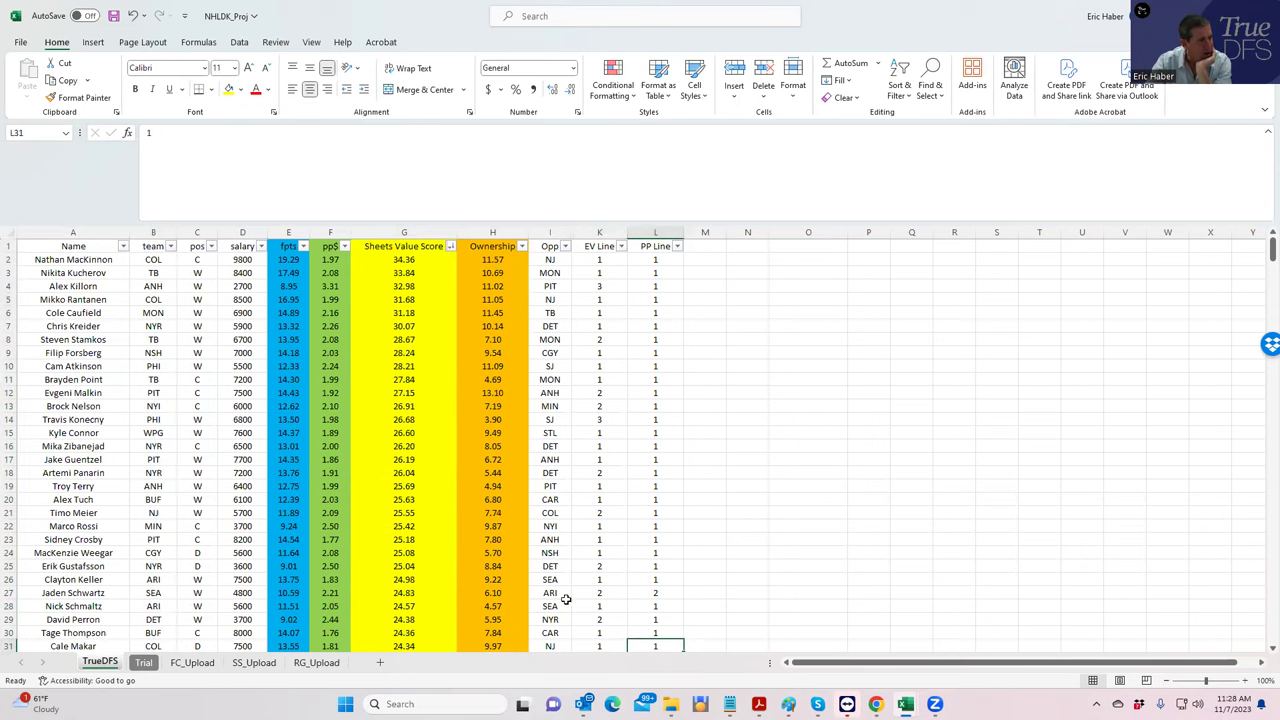
pyautogui.click(250, 646)
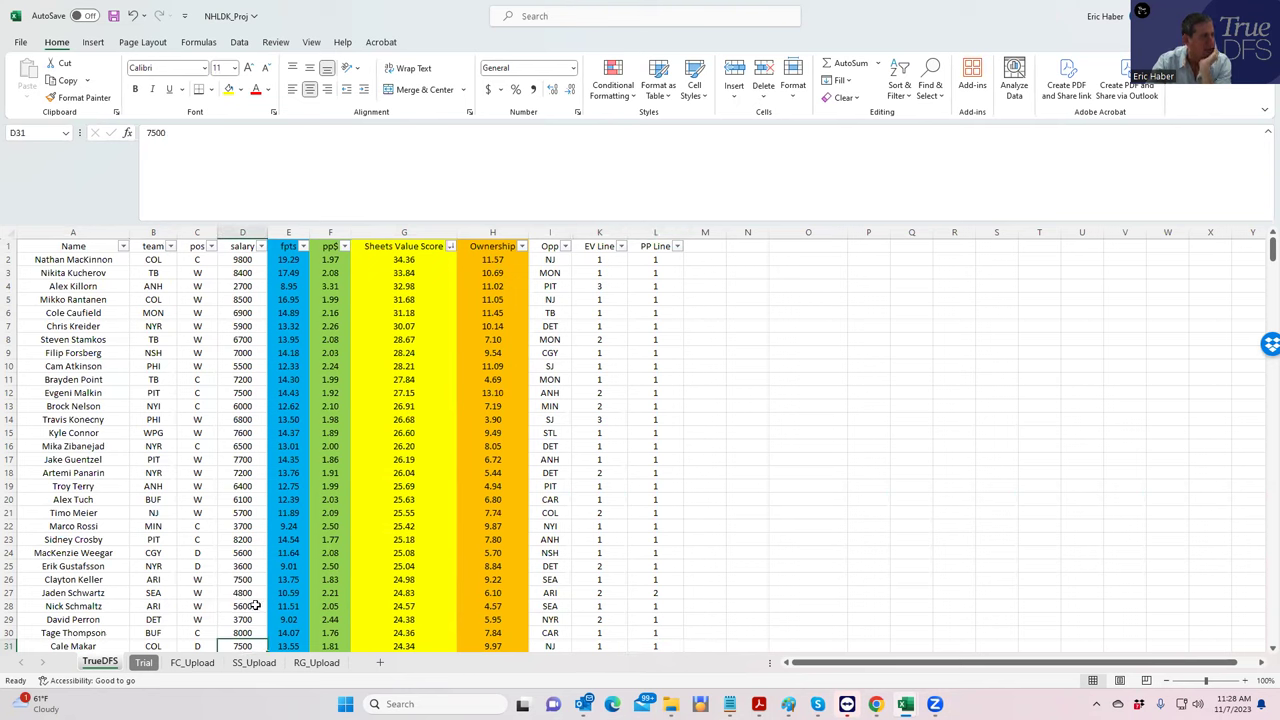
pyautogui.doubleClick(228, 285)
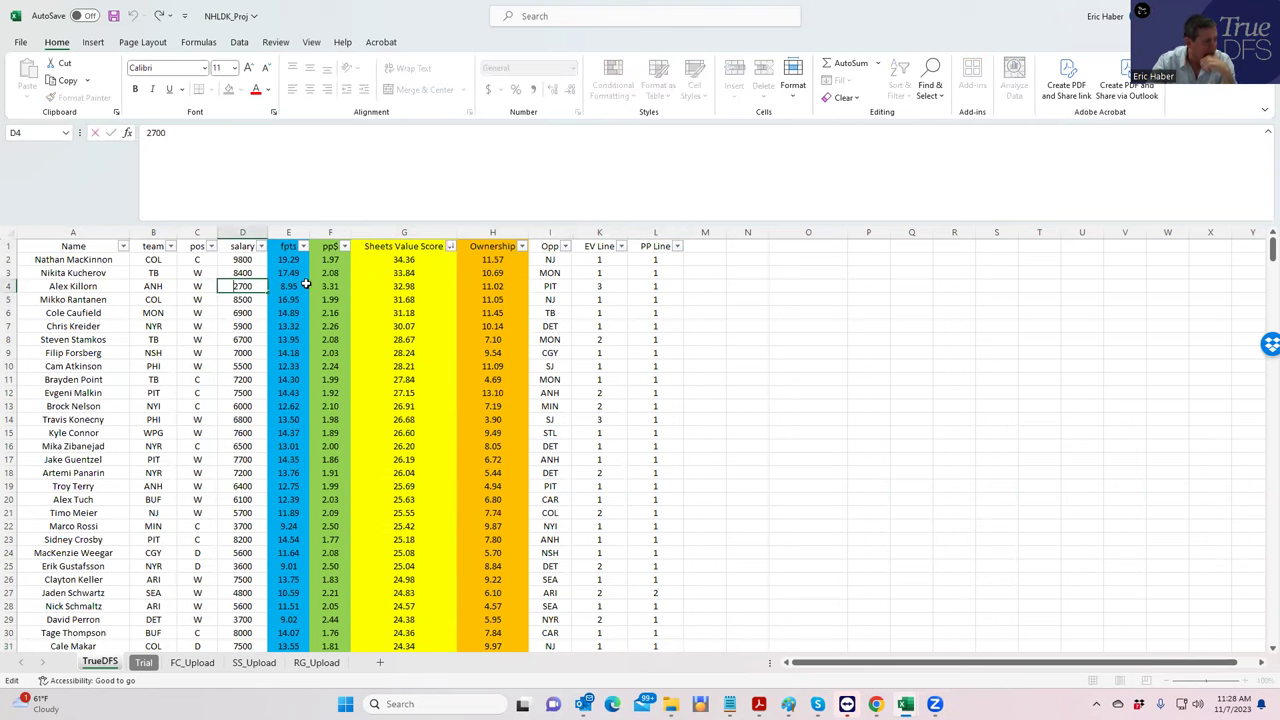
pyautogui.click(240, 315)
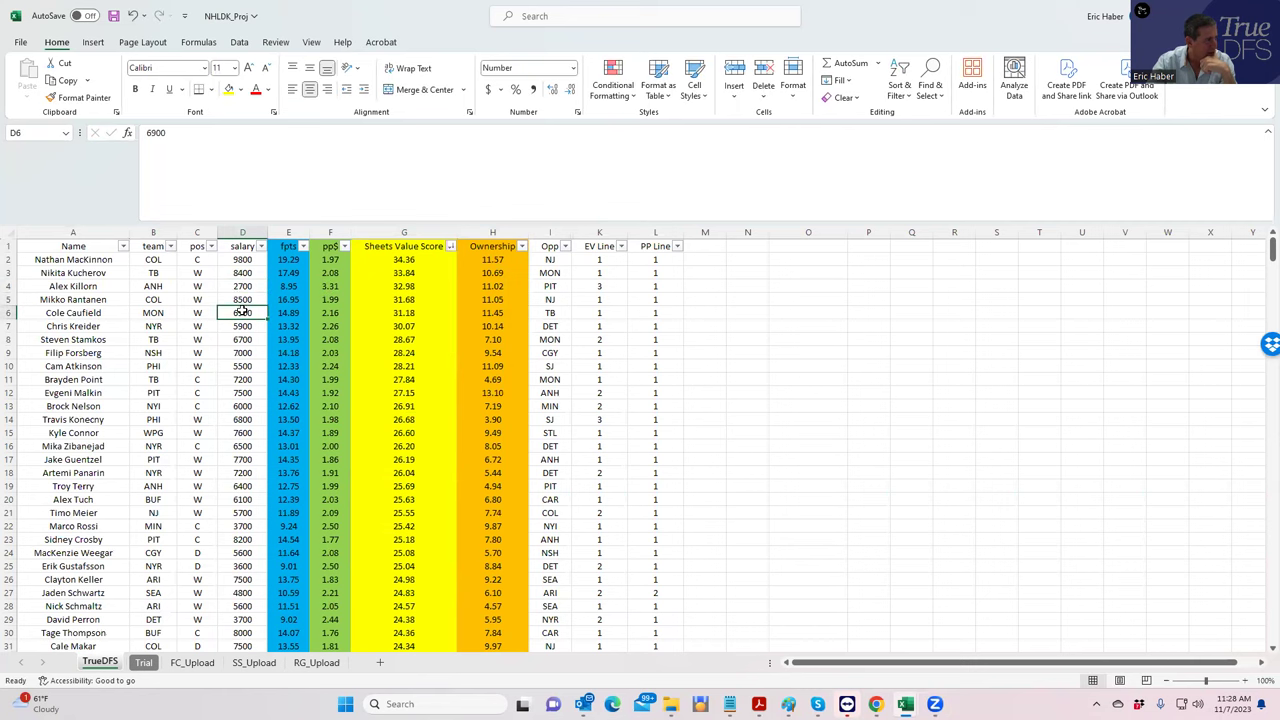
pyautogui.click(238, 286)
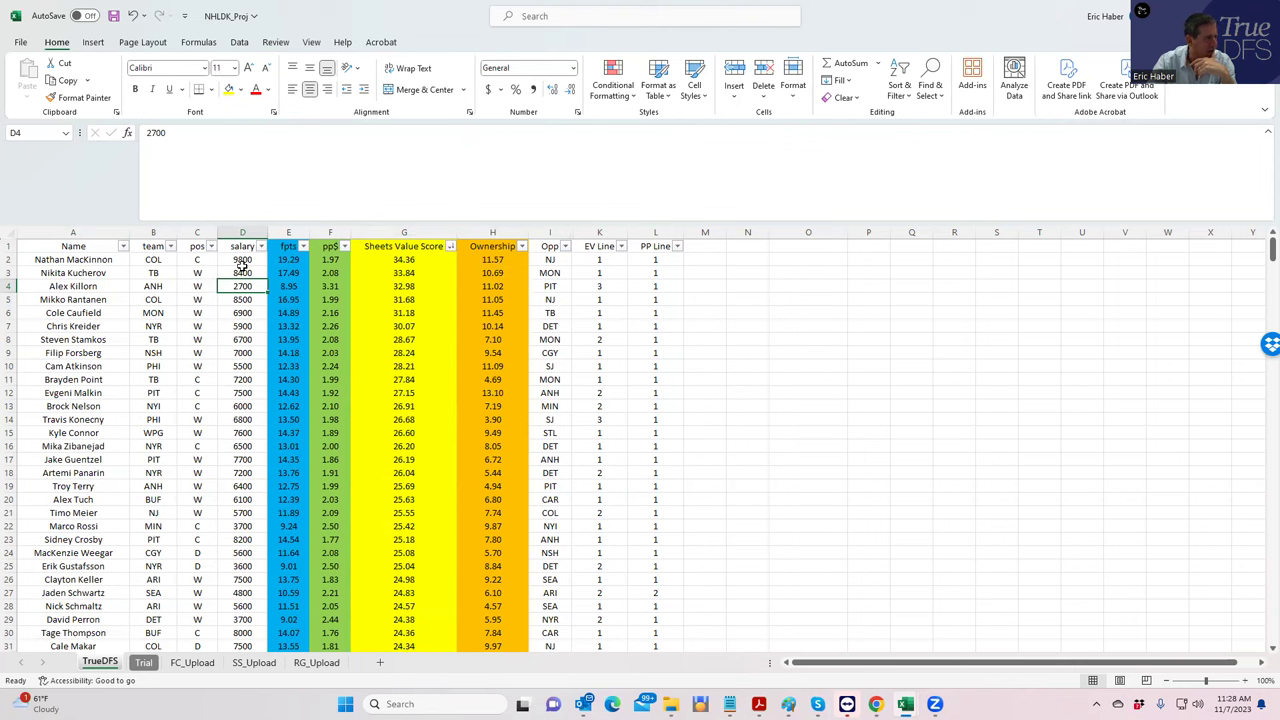
pyautogui.moveTo(394, 260); pyautogui.dragTo(405, 375)
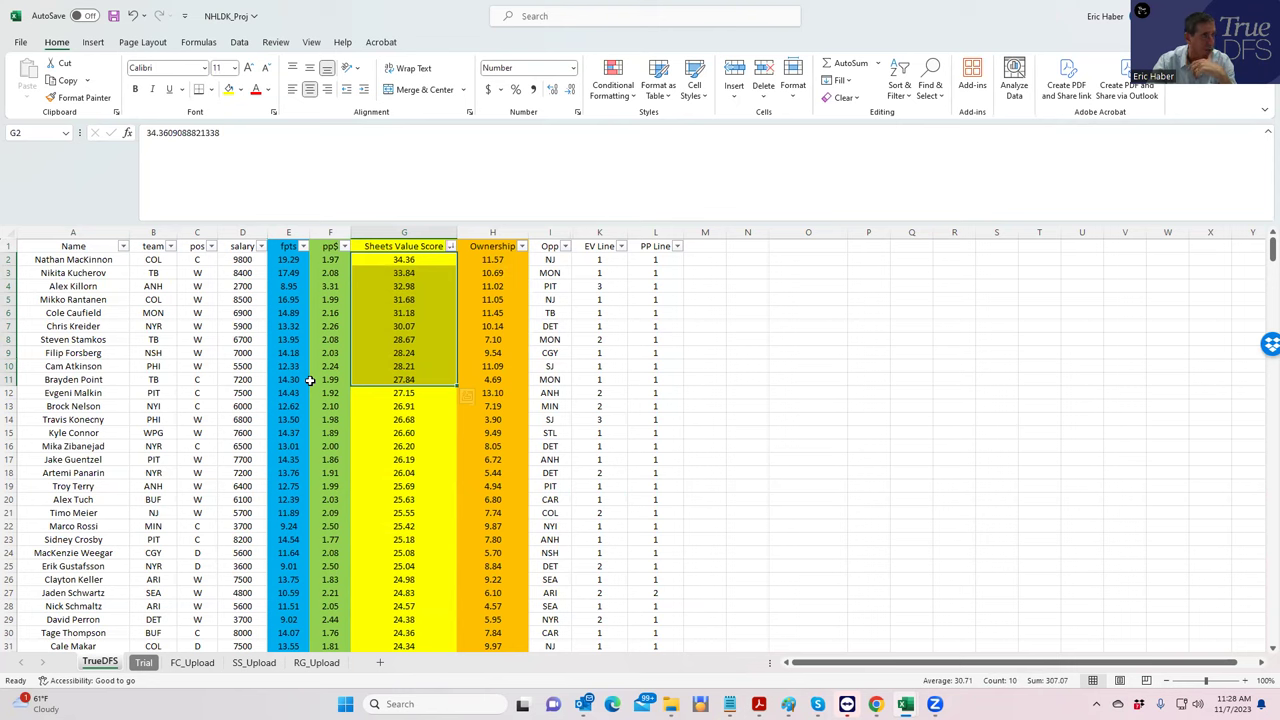
pyautogui.click(244, 287)
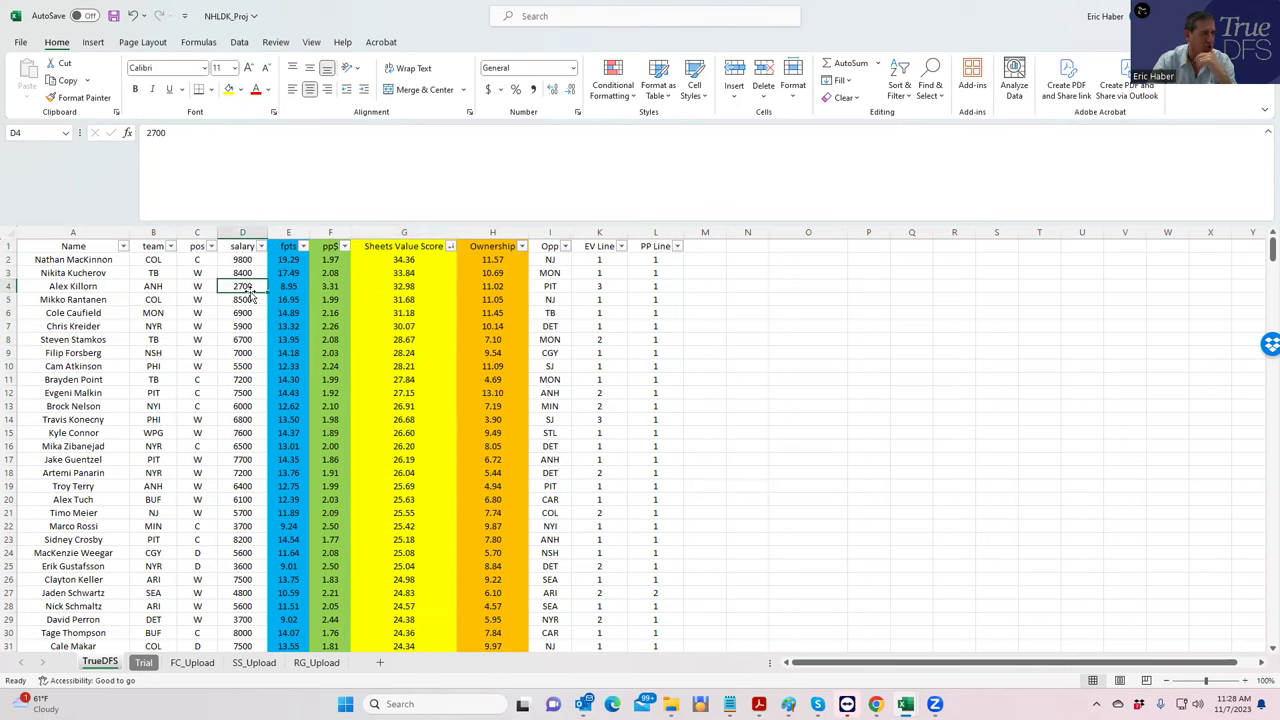
pyautogui.click(405, 287)
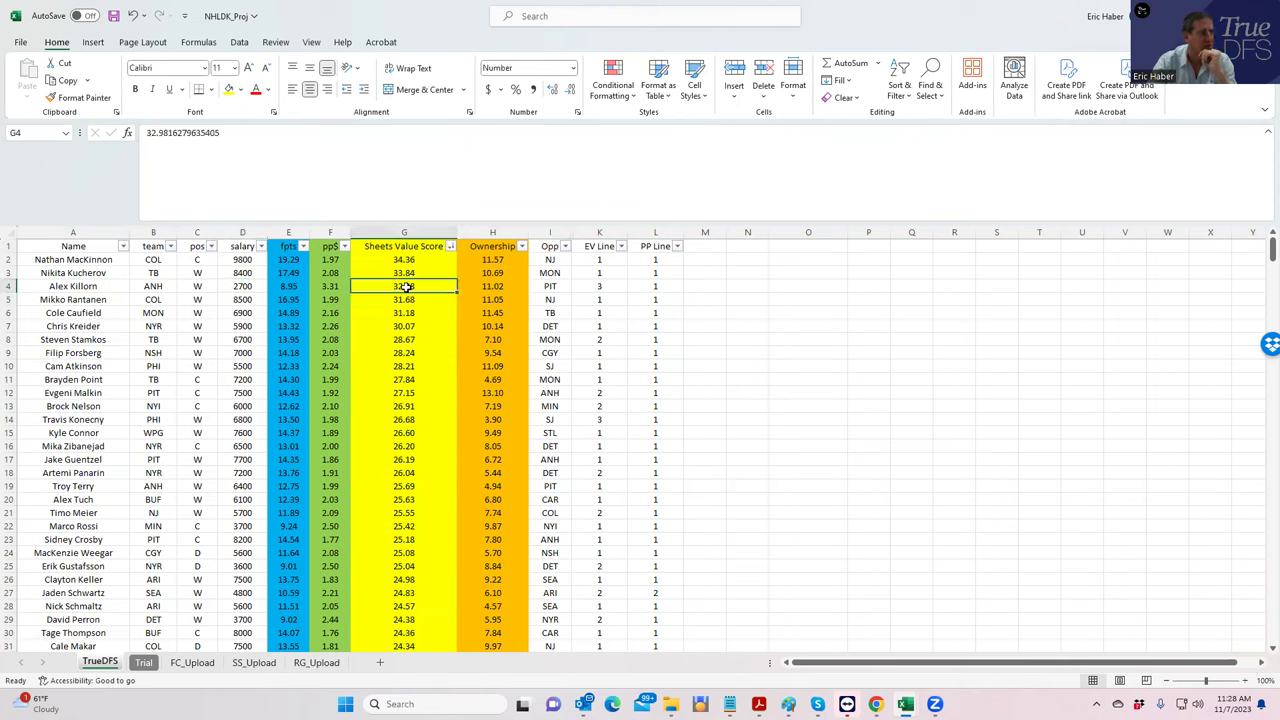
pyautogui.click(243, 286)
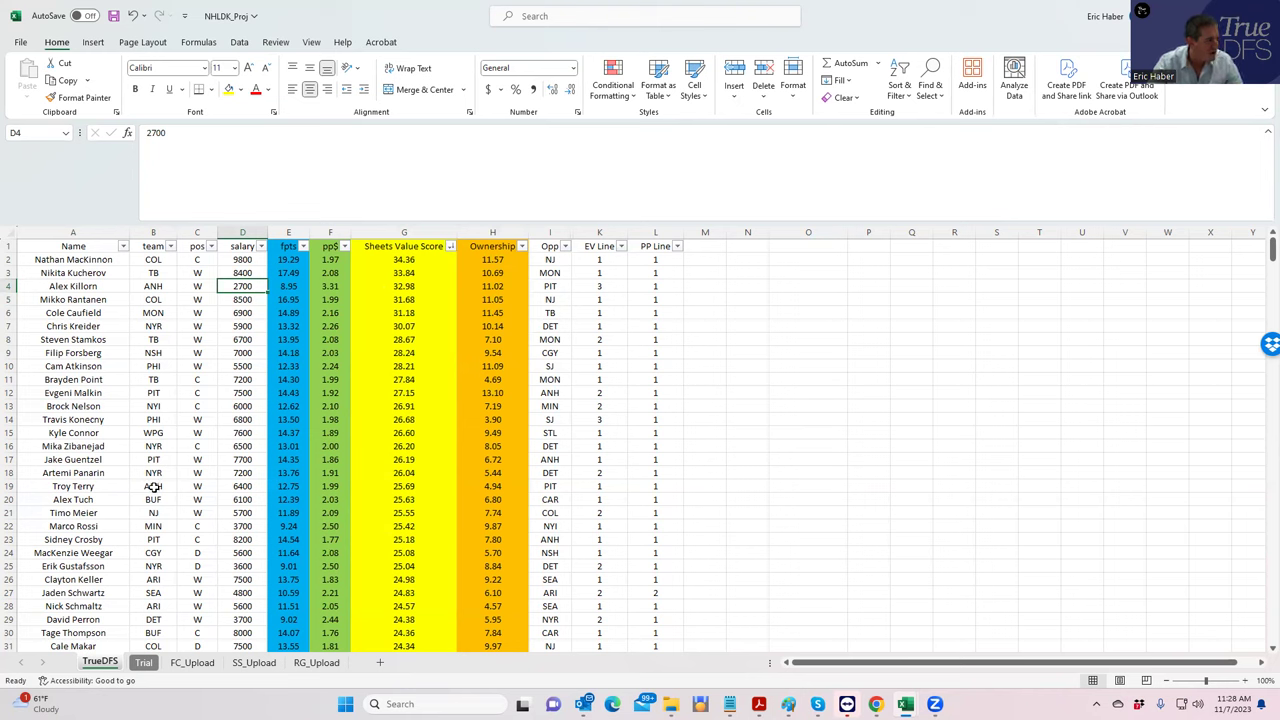
# Step: Set Alex Killorn's EV Line to 3 and check Troy Terry's team and PP line
pyautogui.click(153, 486)
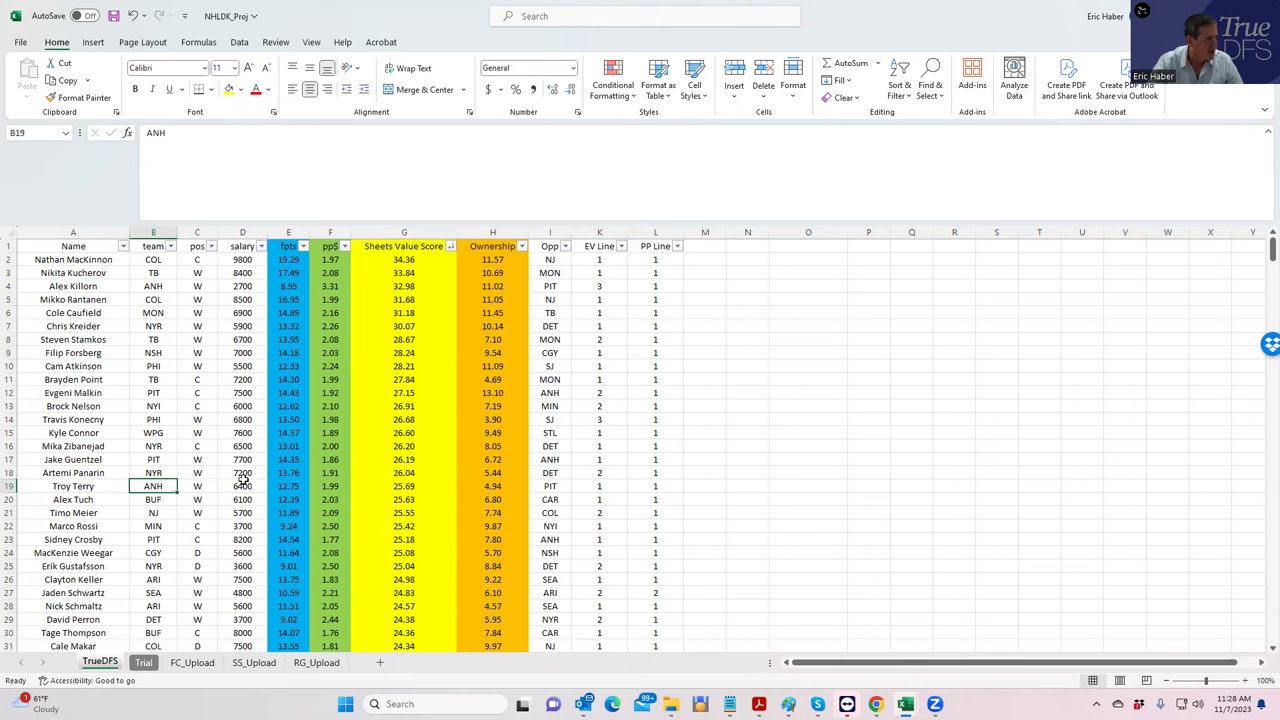
pyautogui.click(604, 286)
pyautogui.write('3')
pyautogui.press('Tab')
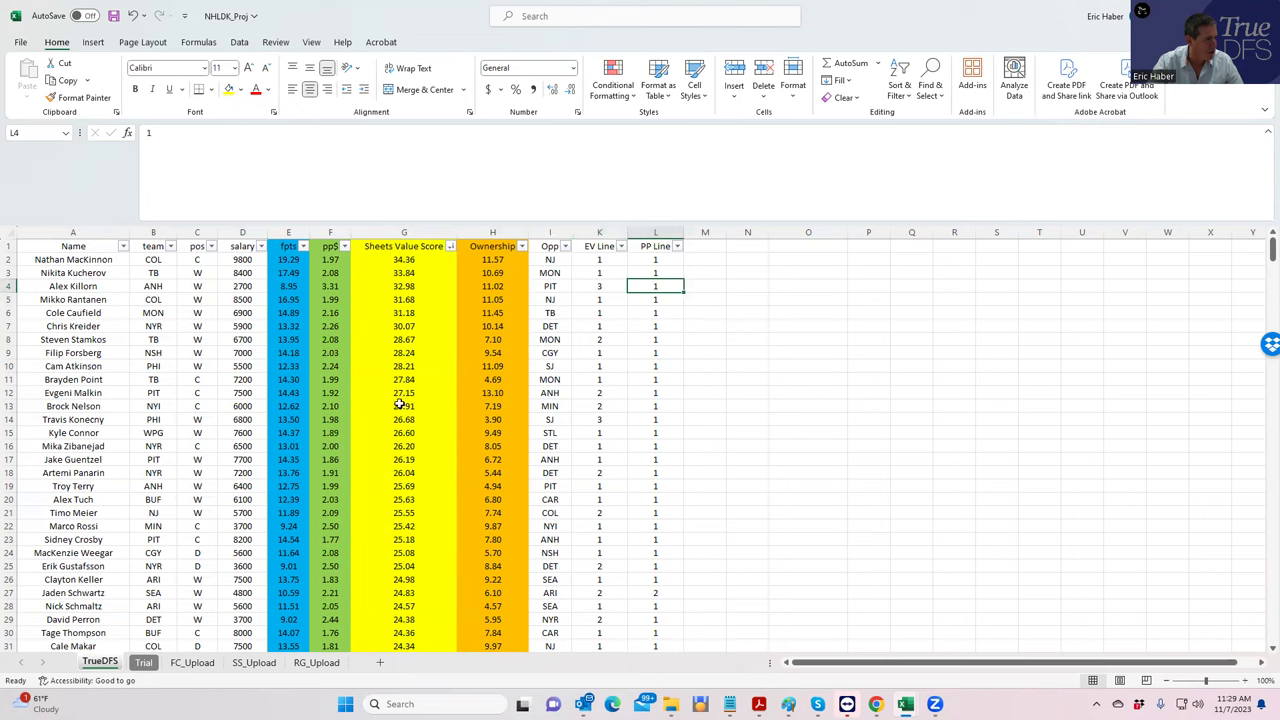
pyautogui.click(156, 486)
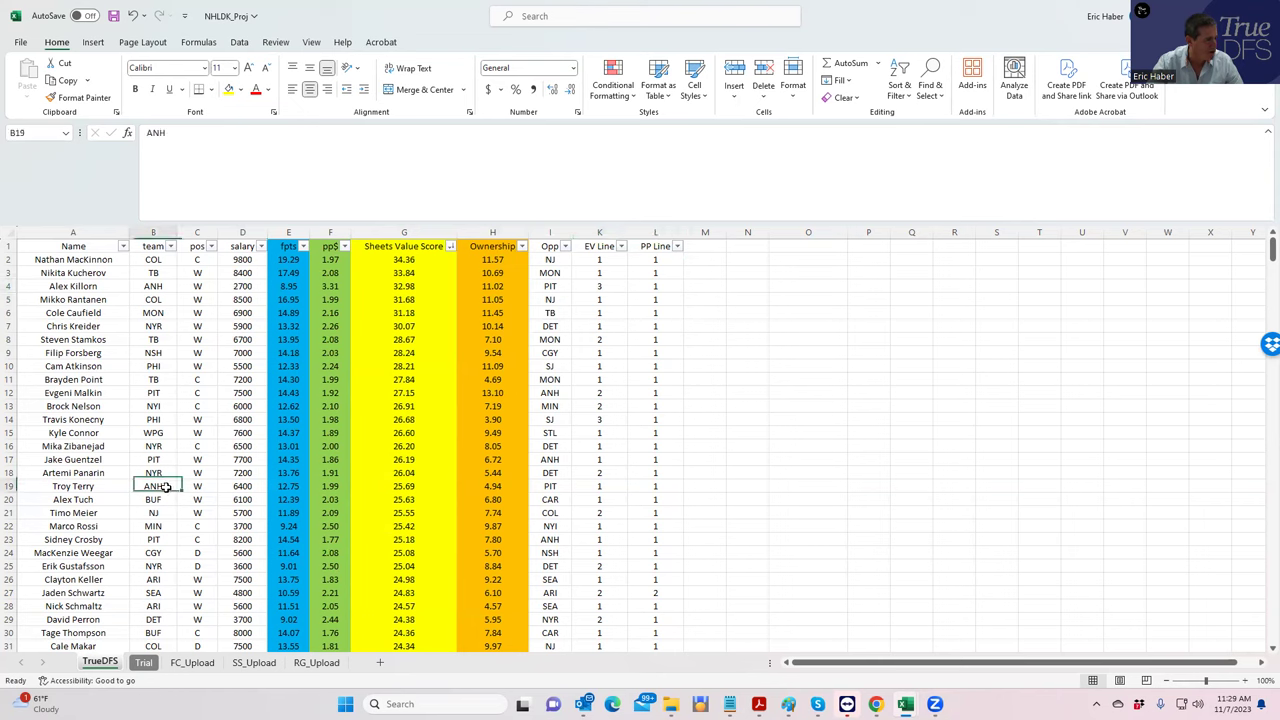
pyautogui.click(648, 486)
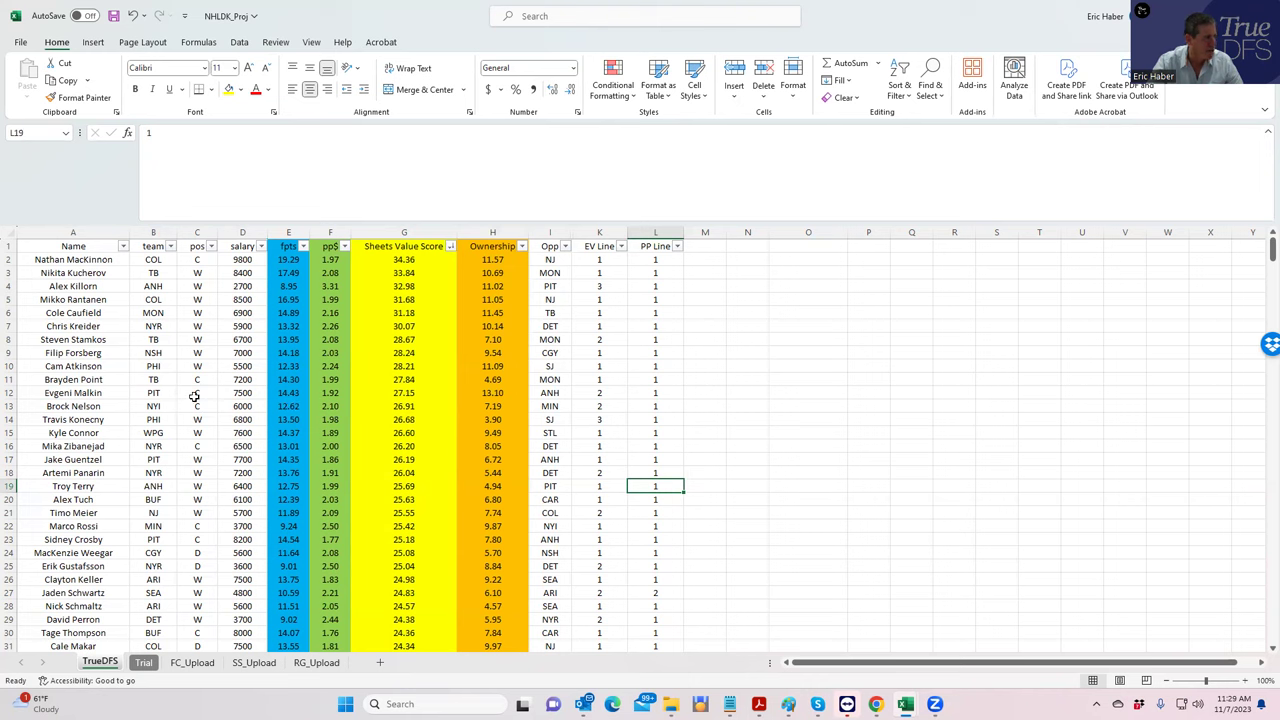
# Step: Review the TB rows and salaries: Kucherov 8400, Kreider 5900, Point 7200
pyautogui.click(155, 273)
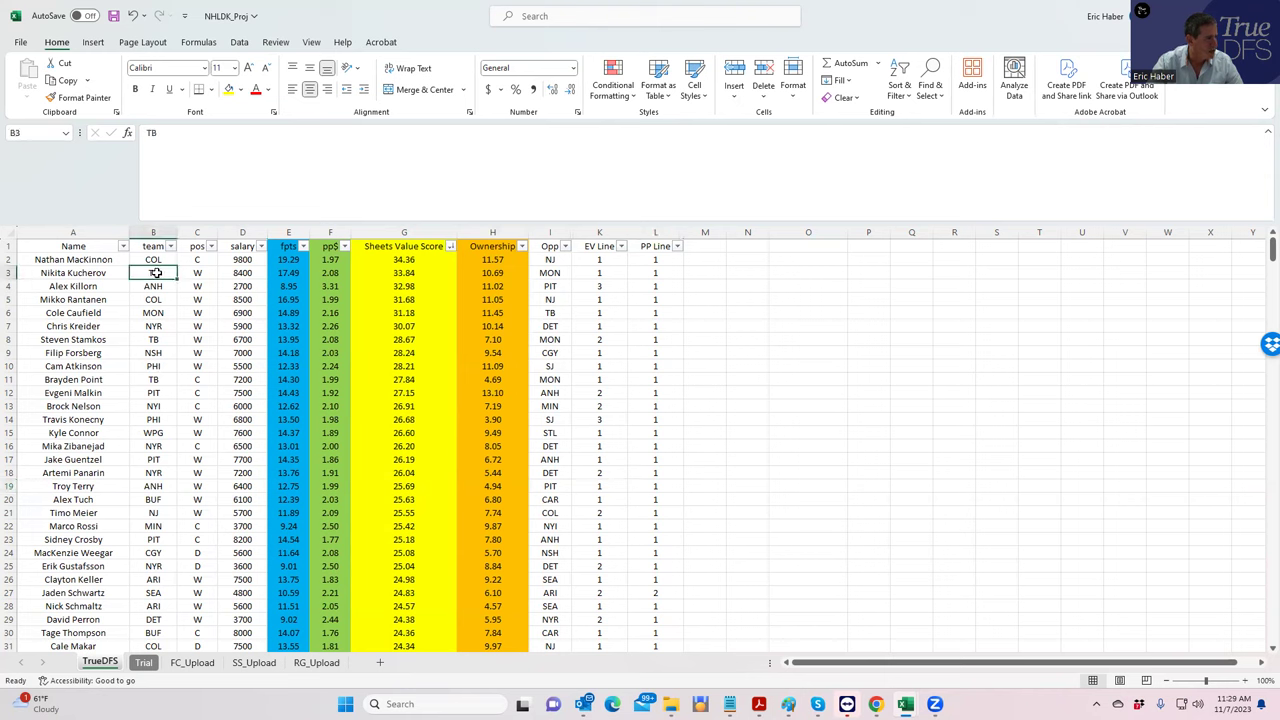
pyautogui.click(151, 338)
pyautogui.click(147, 381)
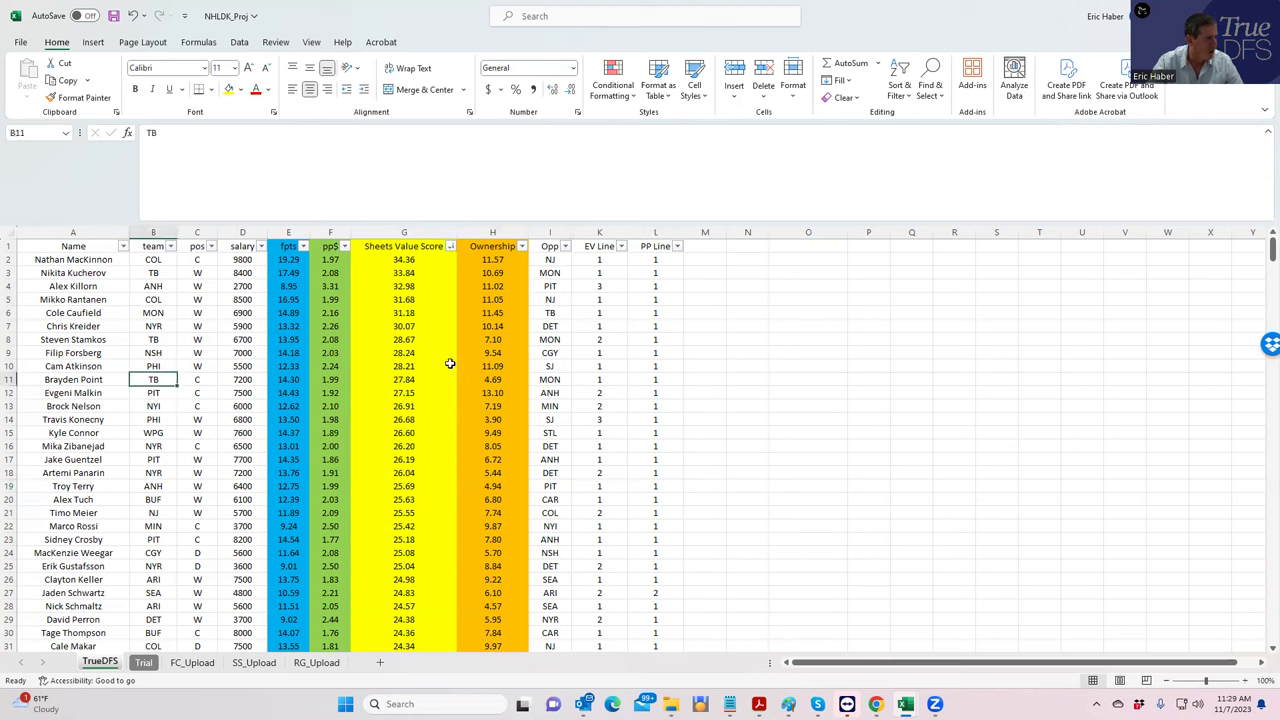
pyautogui.click(241, 274)
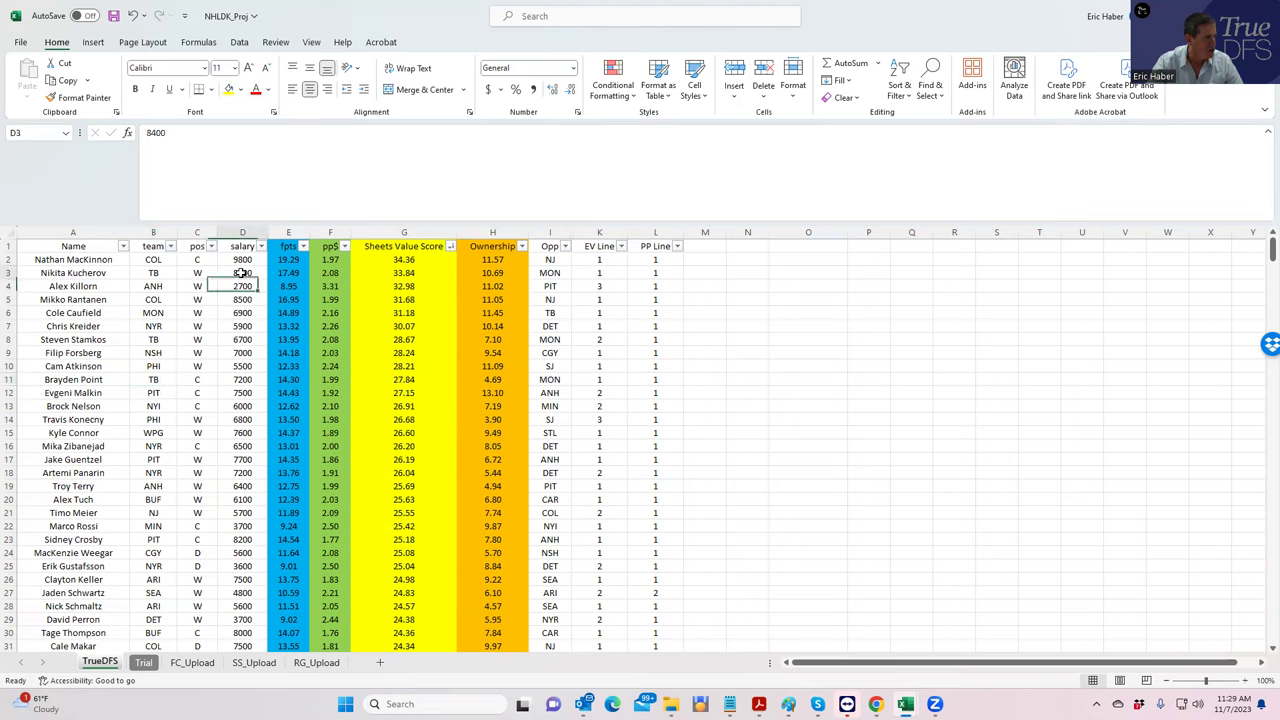
pyautogui.click(246, 325)
pyautogui.click(244, 380)
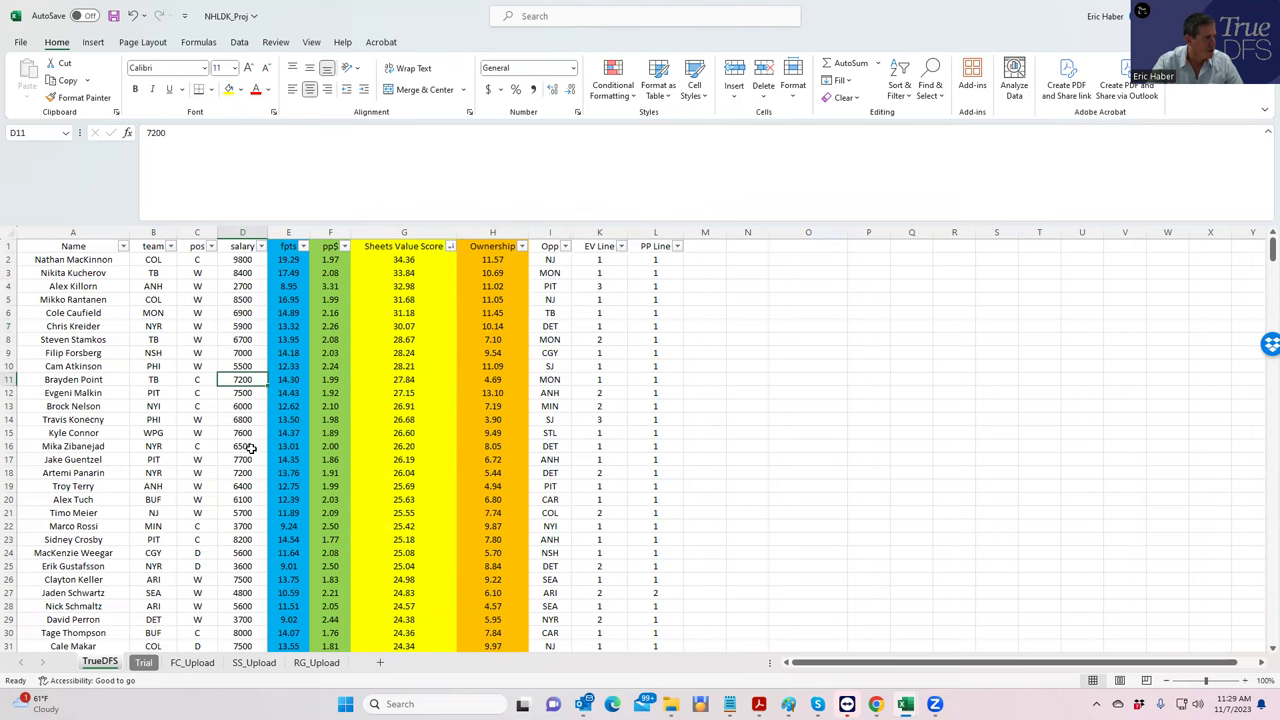
# Step: Review the NYR players Kreider, Zibanejad, Panarin and Gustafsson, including Gustafsson's PP line
pyautogui.click(152, 325)
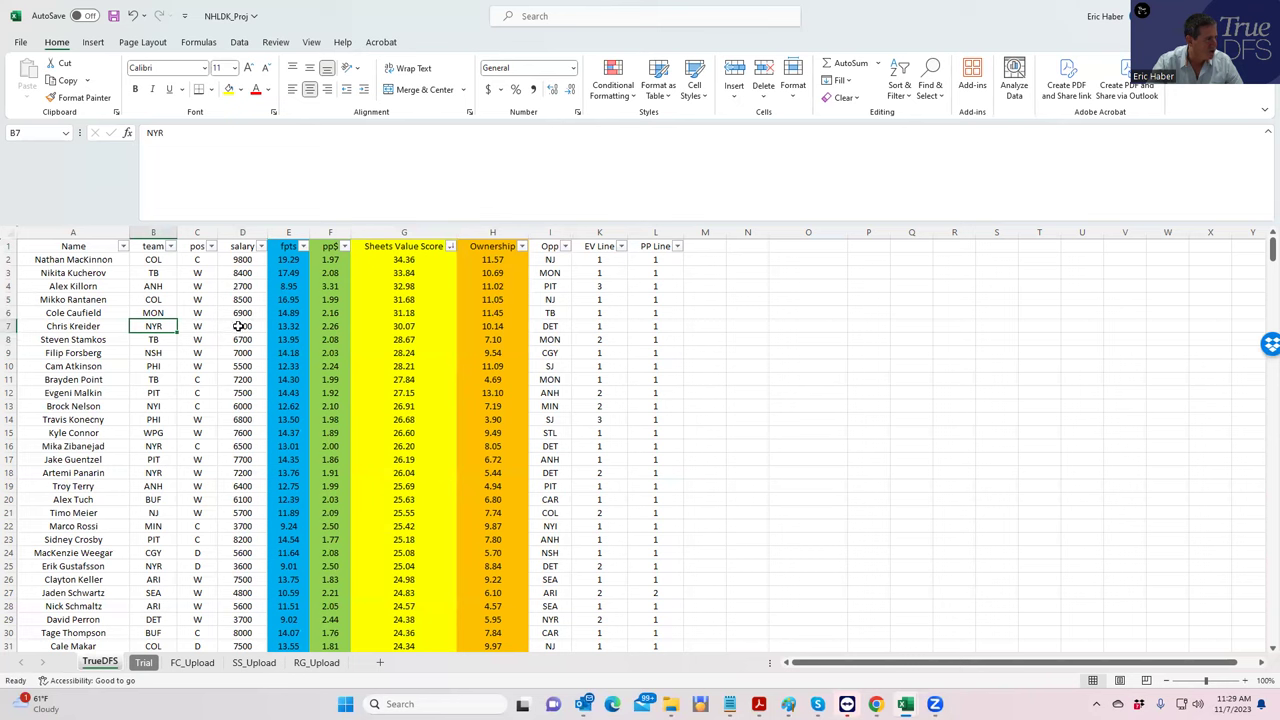
pyautogui.click(238, 326)
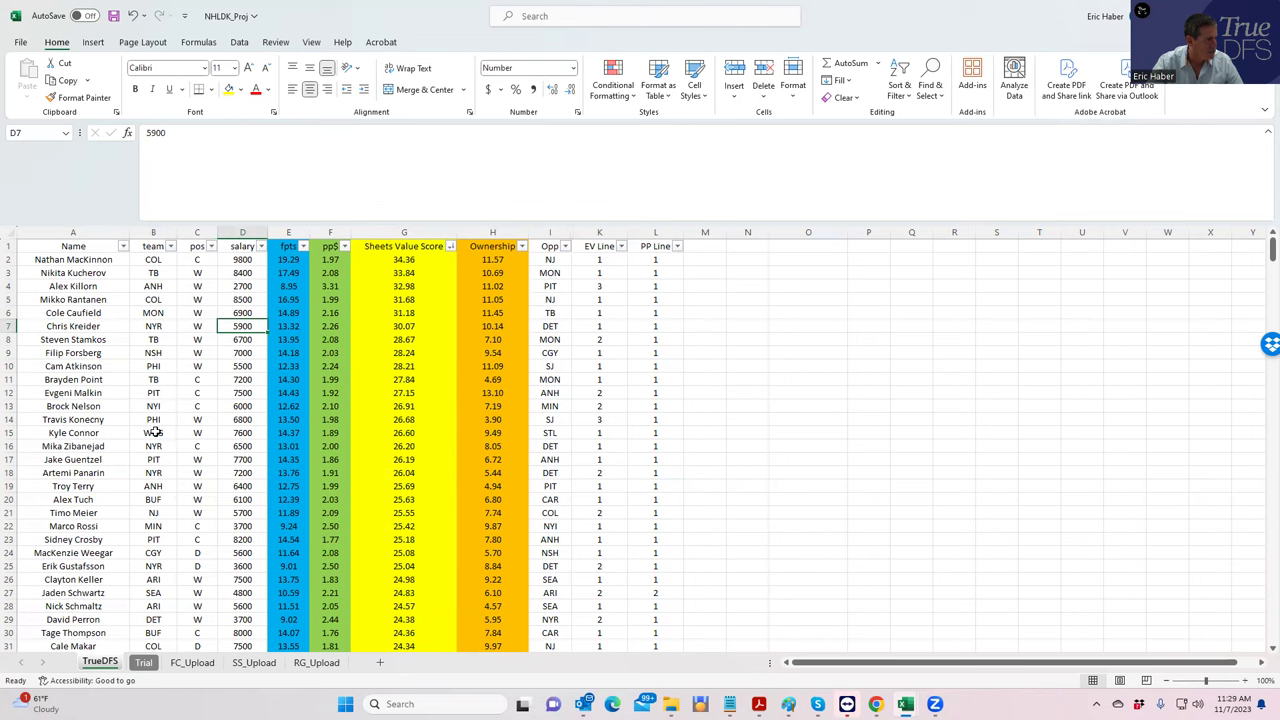
pyautogui.click(154, 445)
pyautogui.click(169, 473)
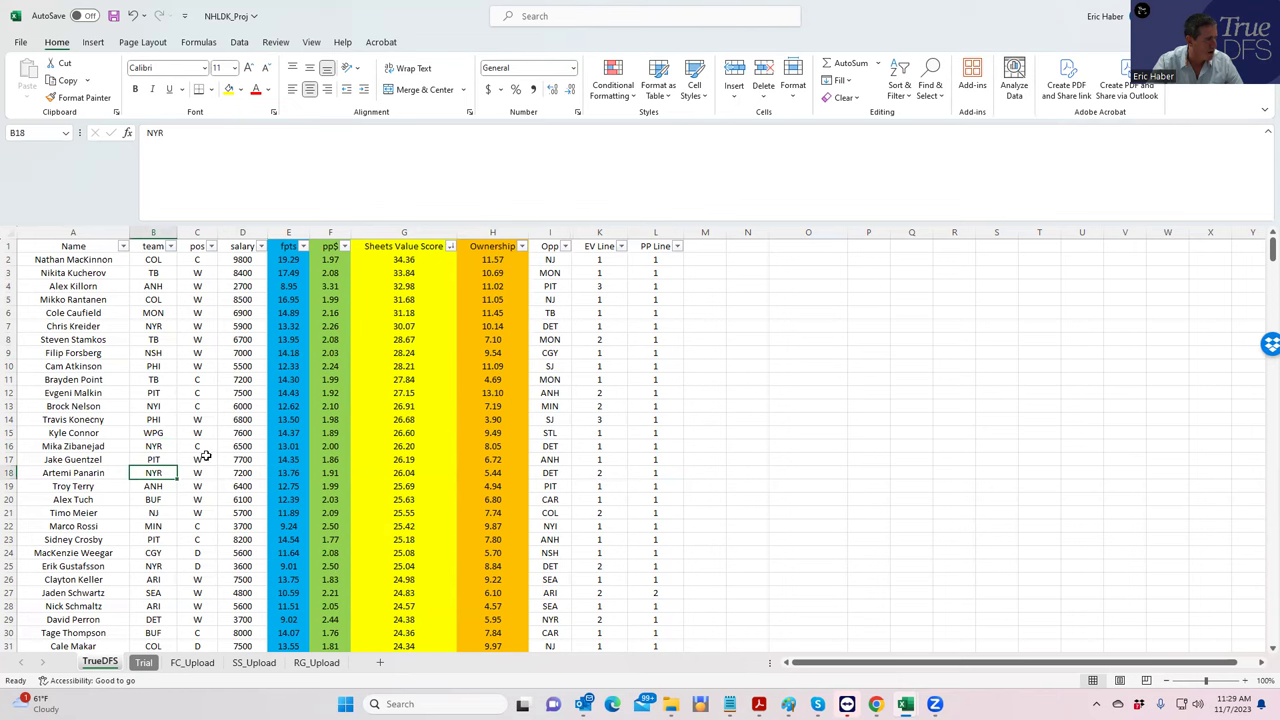
pyautogui.click(153, 566)
pyautogui.click(651, 566)
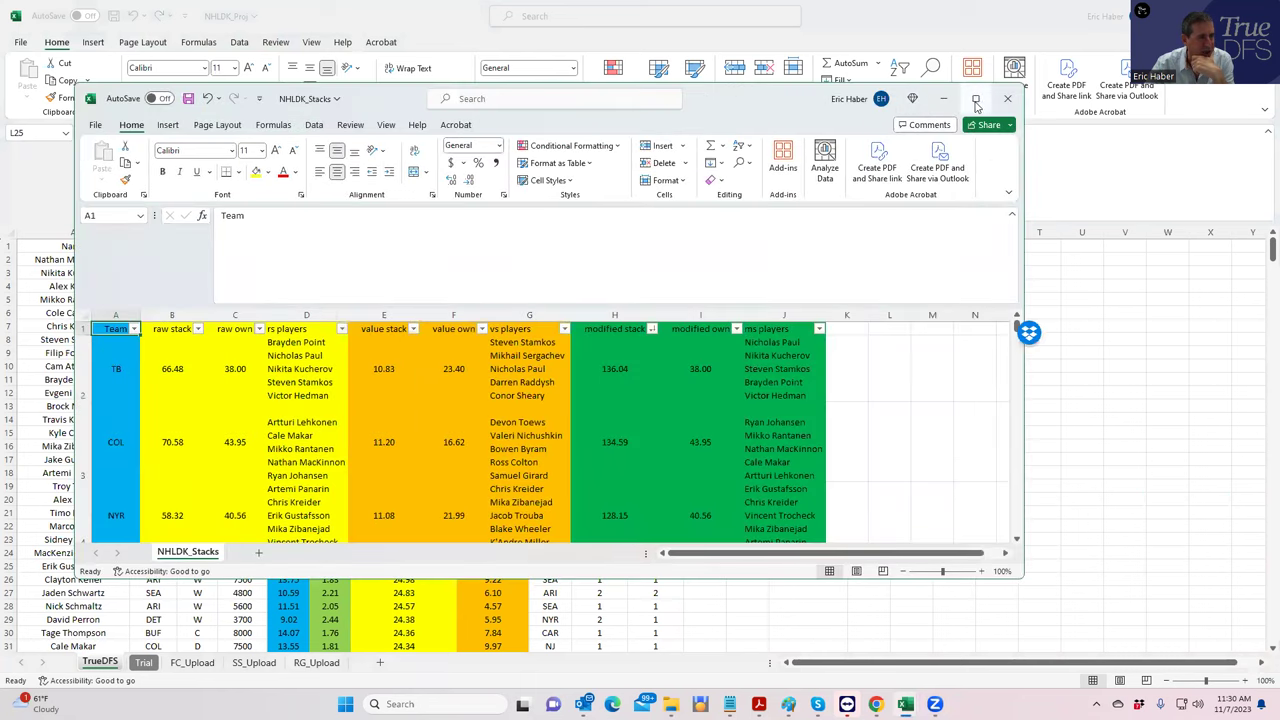
# Step: Maximize the NHLDK_Stacks window and compare TB's rs, vs and ms player lists
pyautogui.click(976, 98)
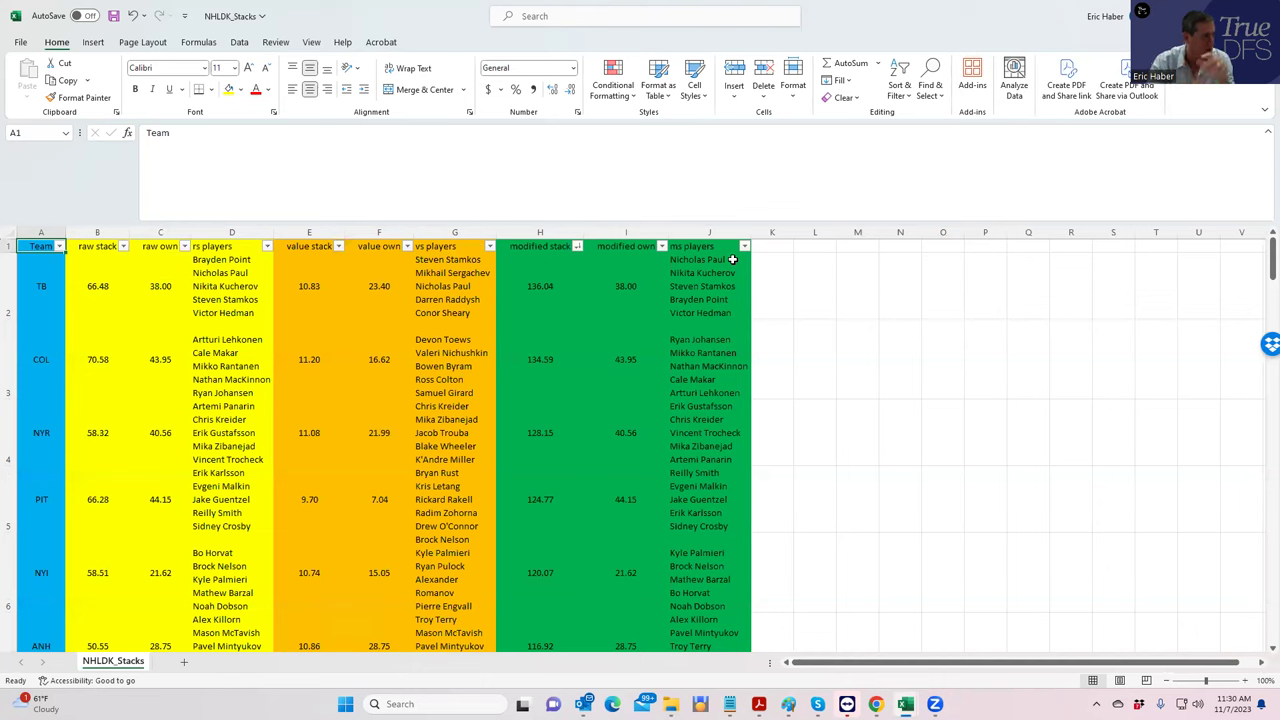
pyautogui.click(221, 286)
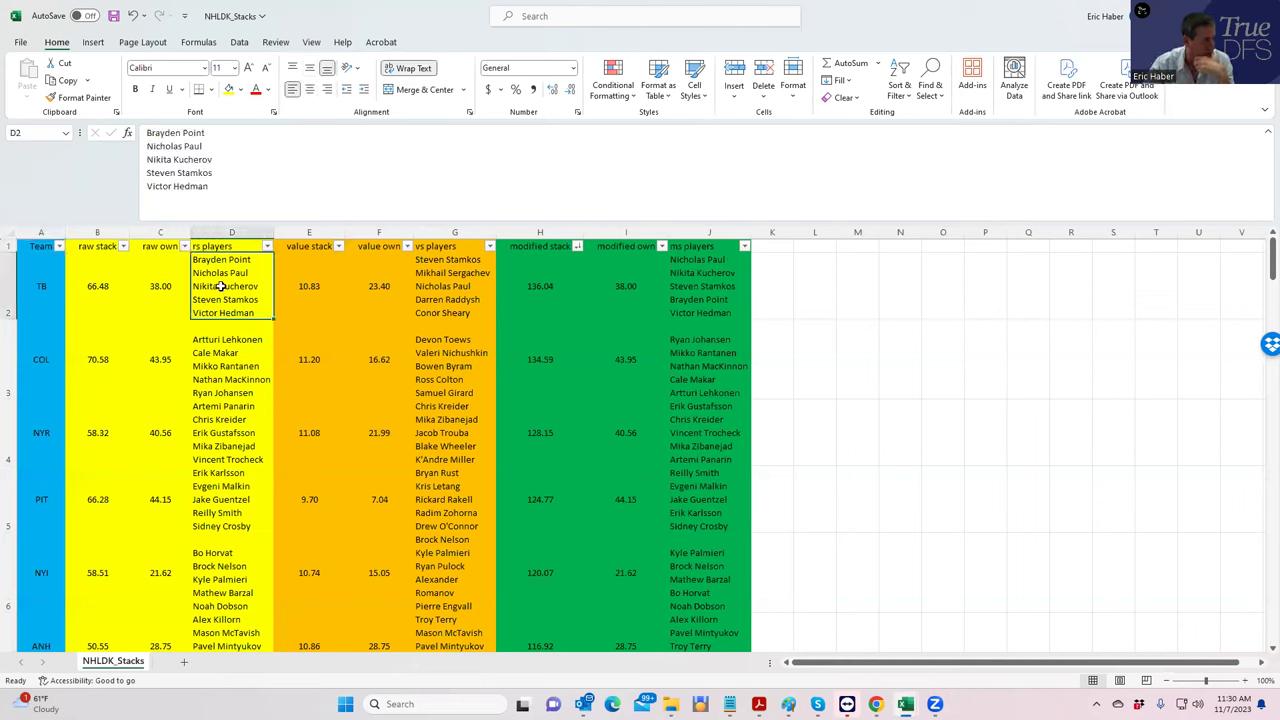
pyautogui.click(447, 298)
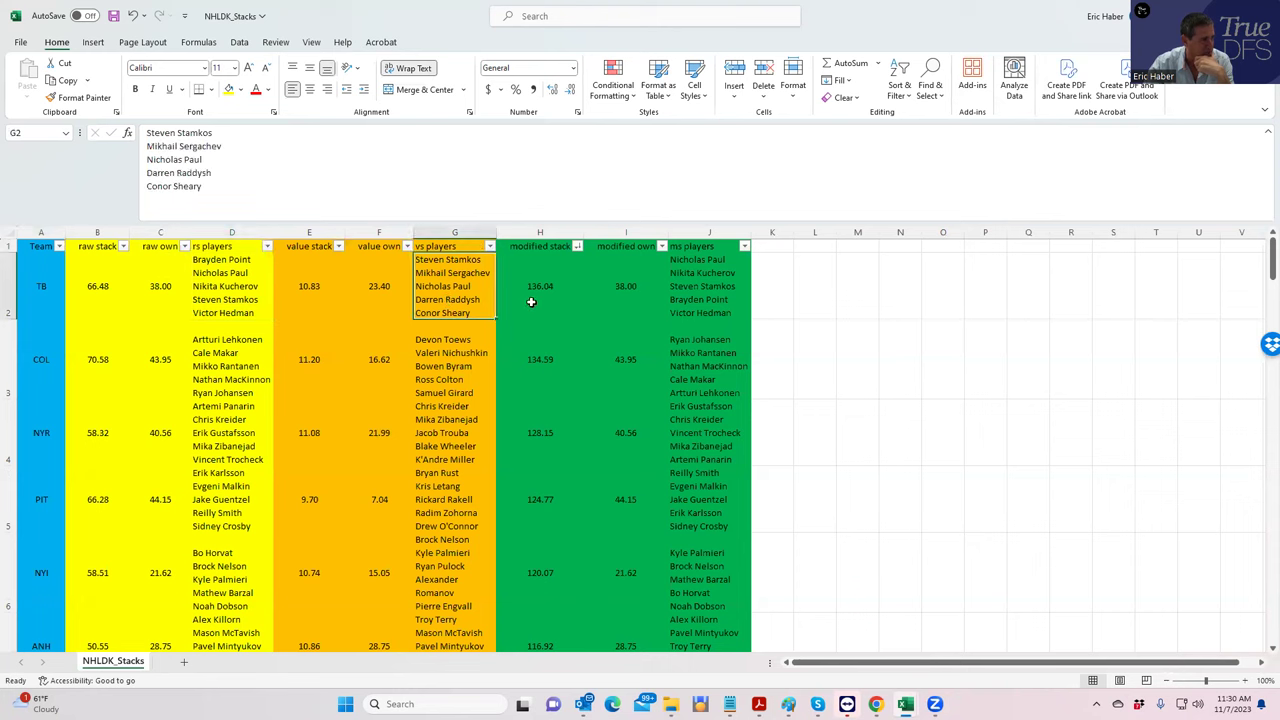
pyautogui.click(690, 298)
pyautogui.click(423, 286)
pyautogui.click(196, 286)
pyautogui.click(442, 293)
pyautogui.click(214, 286)
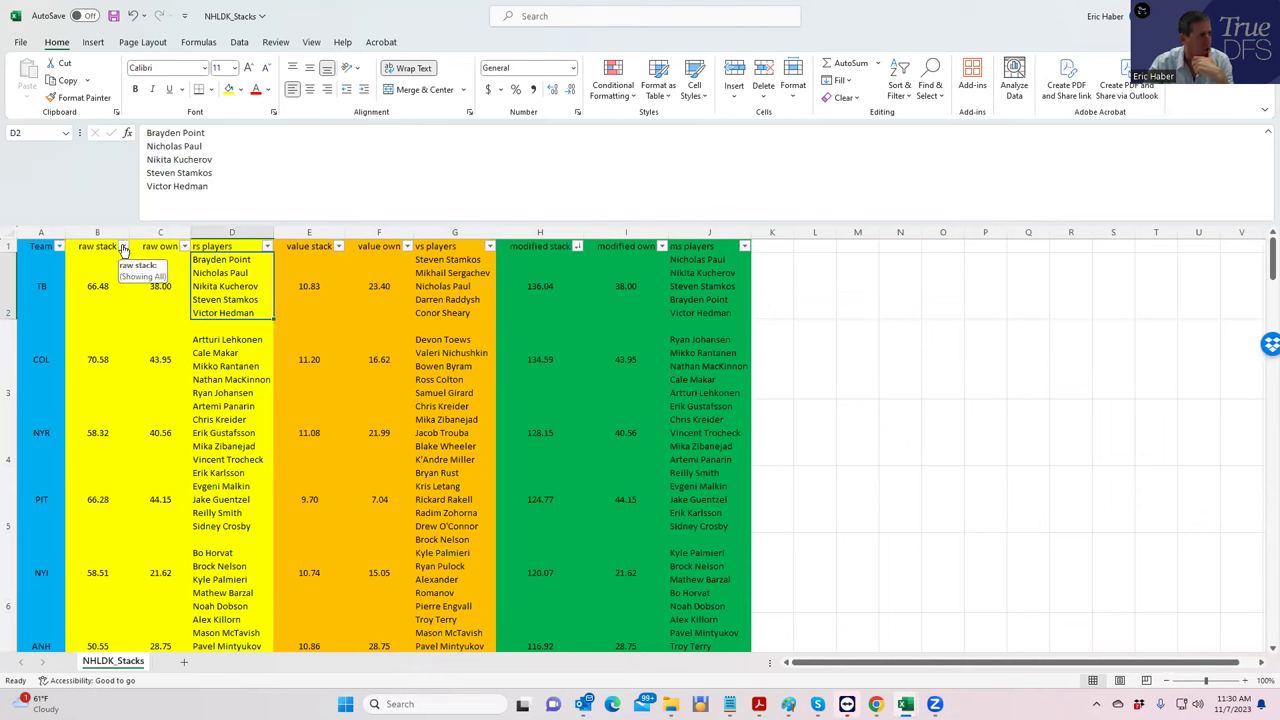
pyautogui.click(123, 247)
# Step: Sort teams by raw stack, largest first, and view COL's and PIT's player lists
pyautogui.click(88, 281)
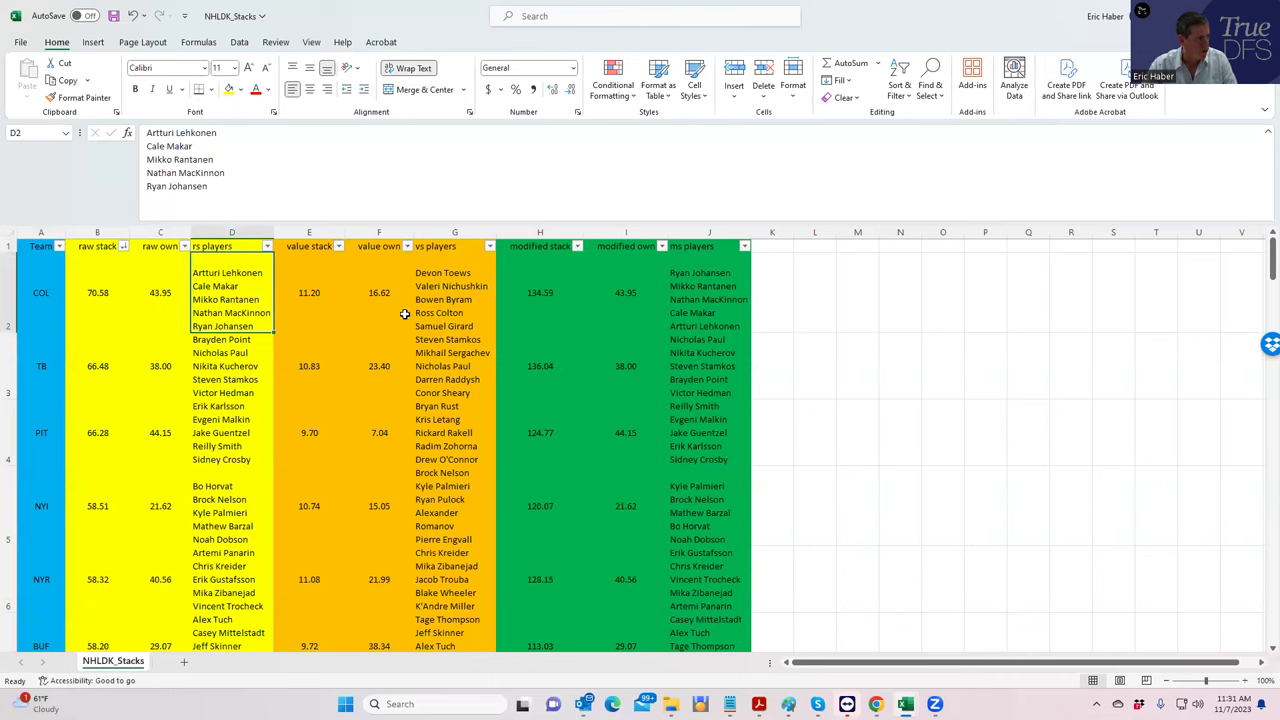
pyautogui.click(441, 322)
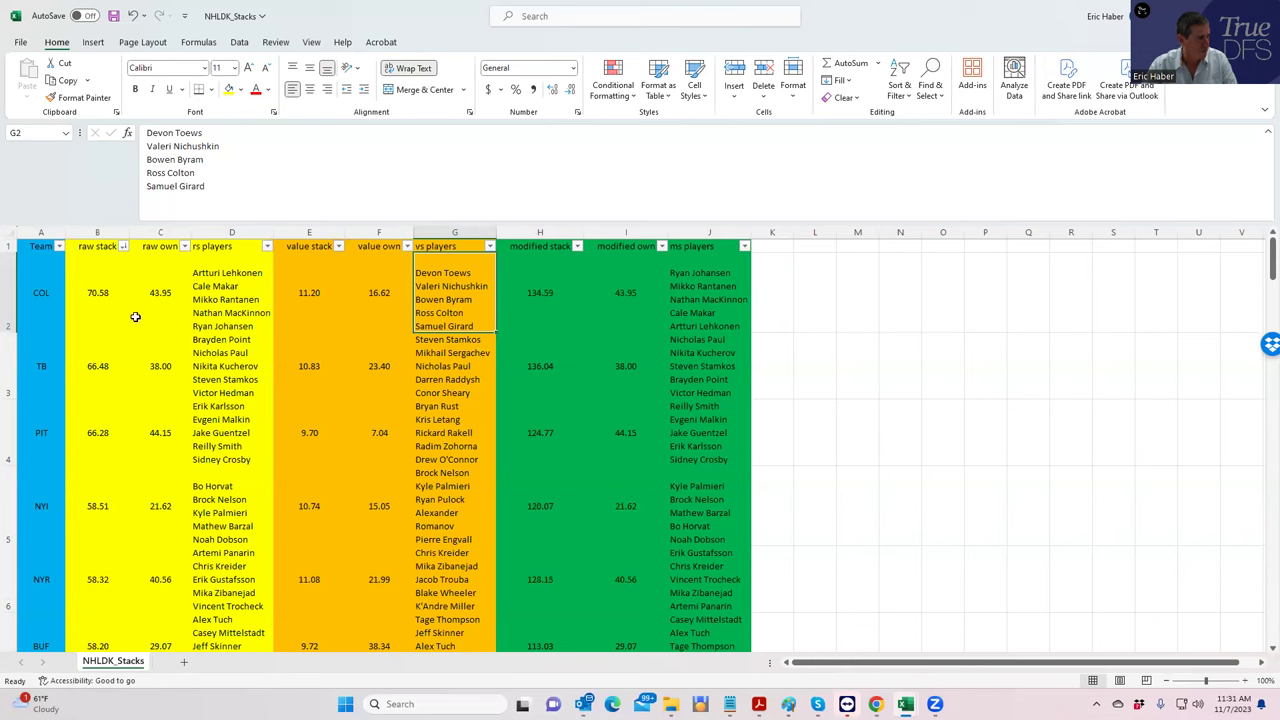
pyautogui.click(710, 298)
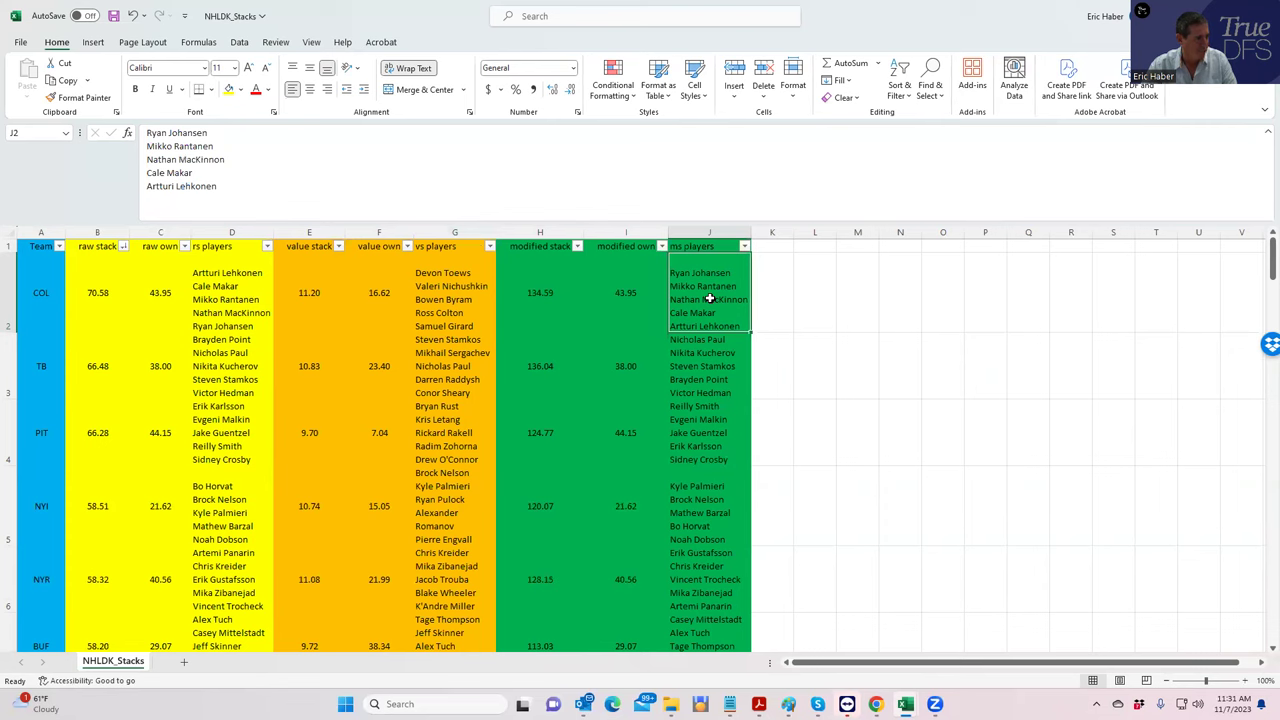
pyautogui.click(688, 452)
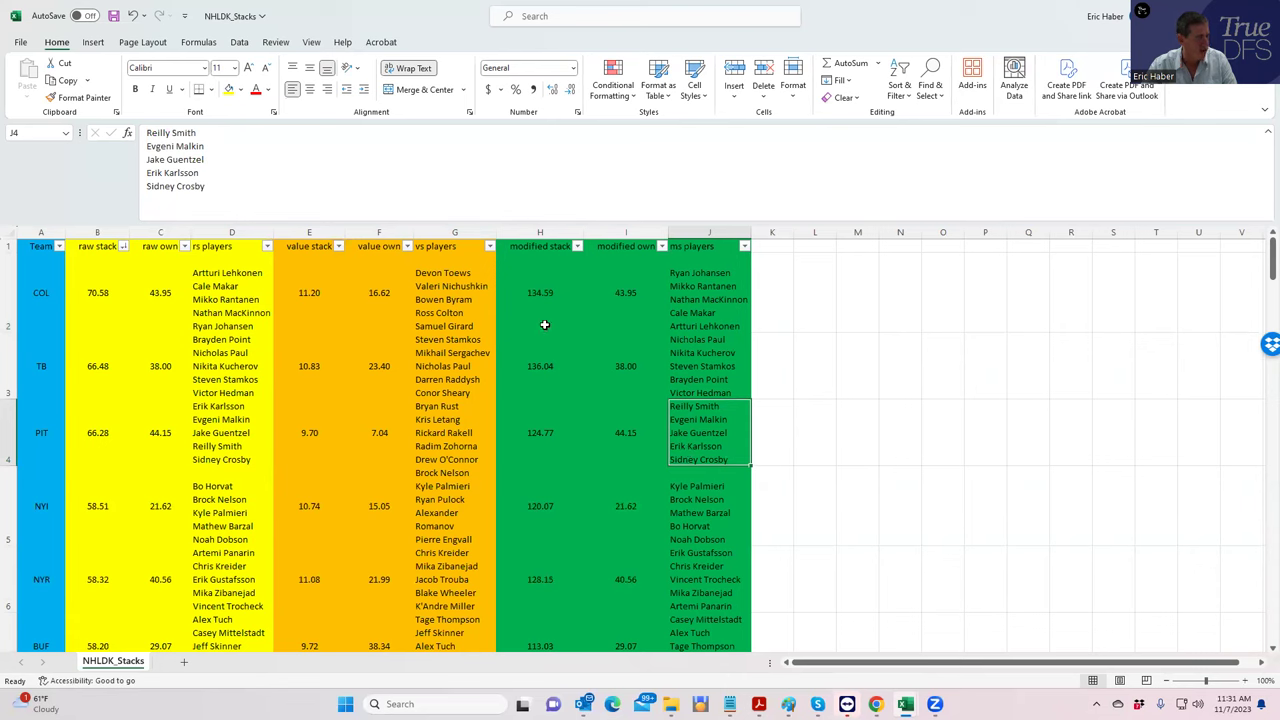
pyautogui.click(687, 292)
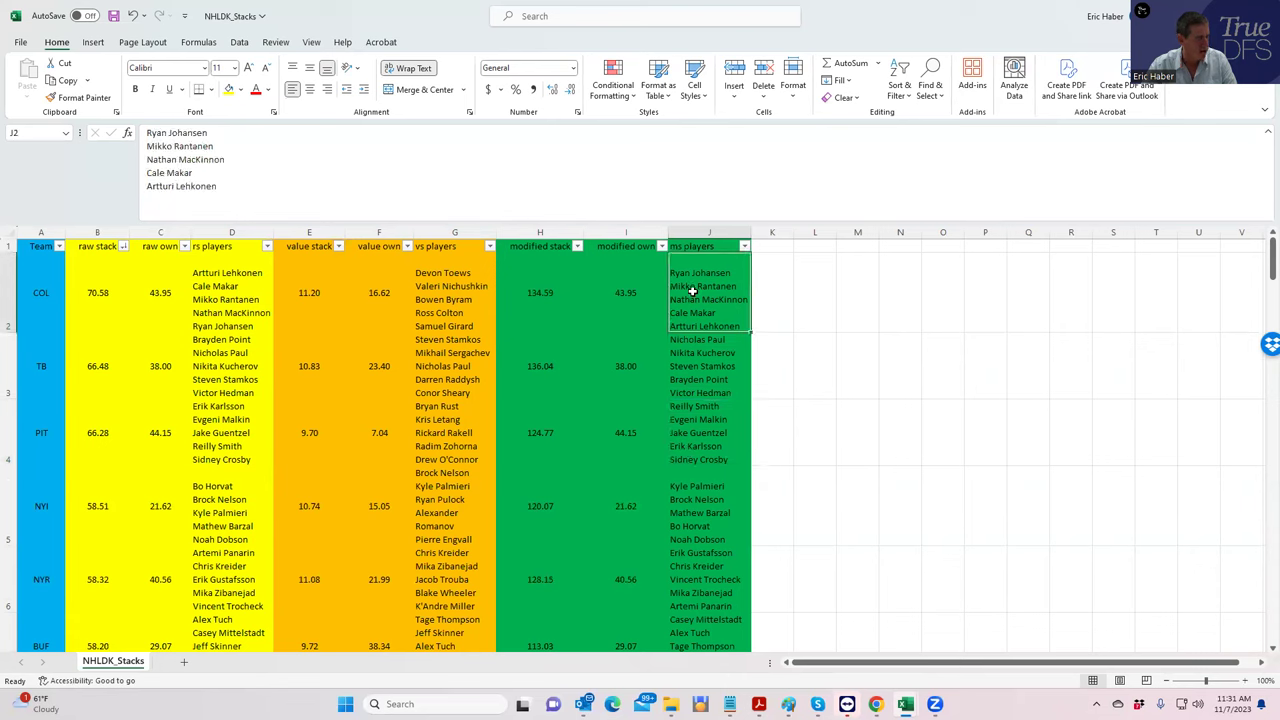
# Step: Check raw stacks COL 70.58, TB 66.48, PIT 66.28, NYI 58.51, NYR 58.32, and NYR's 40.56 ownership
pyautogui.click(81, 292)
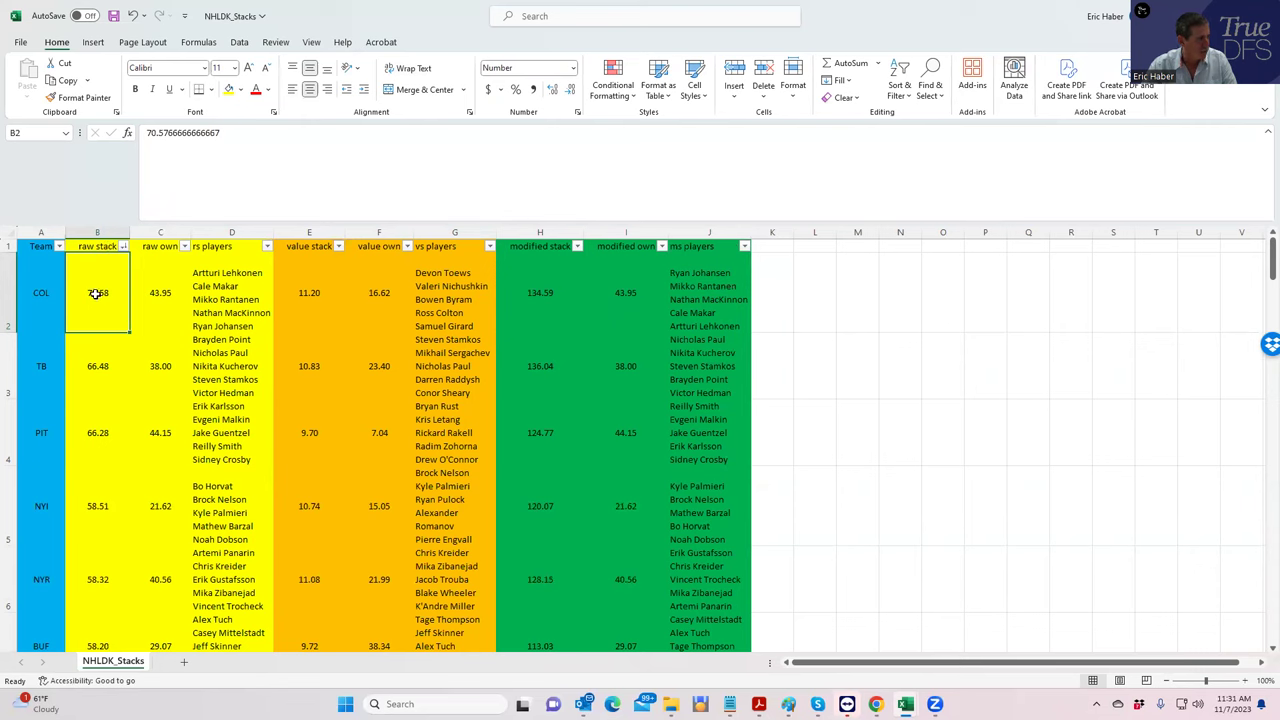
pyautogui.click(107, 365)
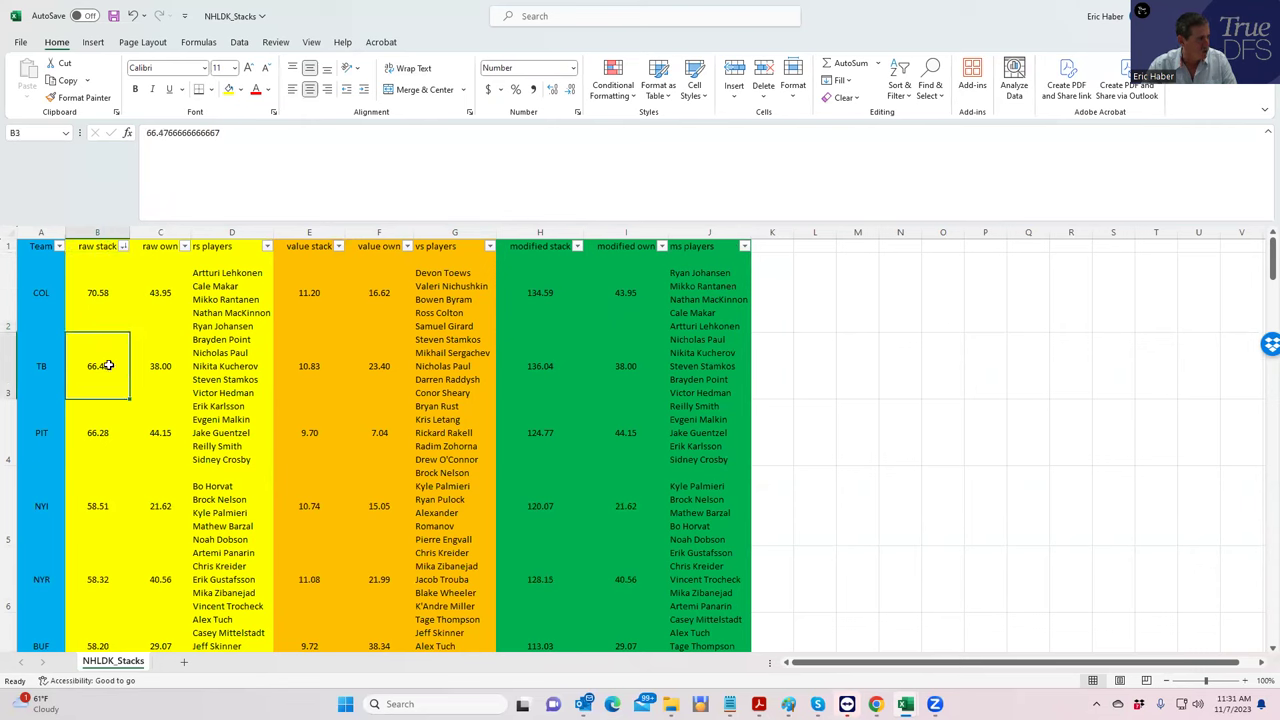
pyautogui.click(97, 432)
pyautogui.click(100, 367)
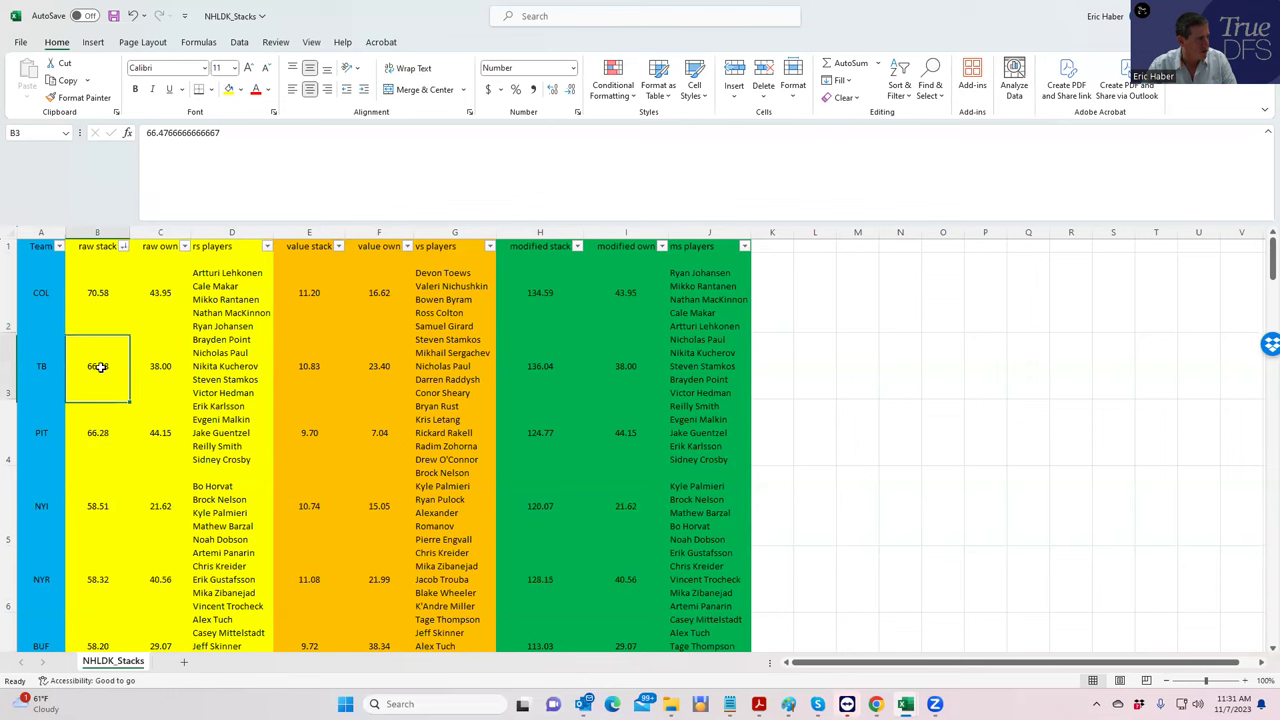
pyautogui.click(112, 423)
pyautogui.click(100, 506)
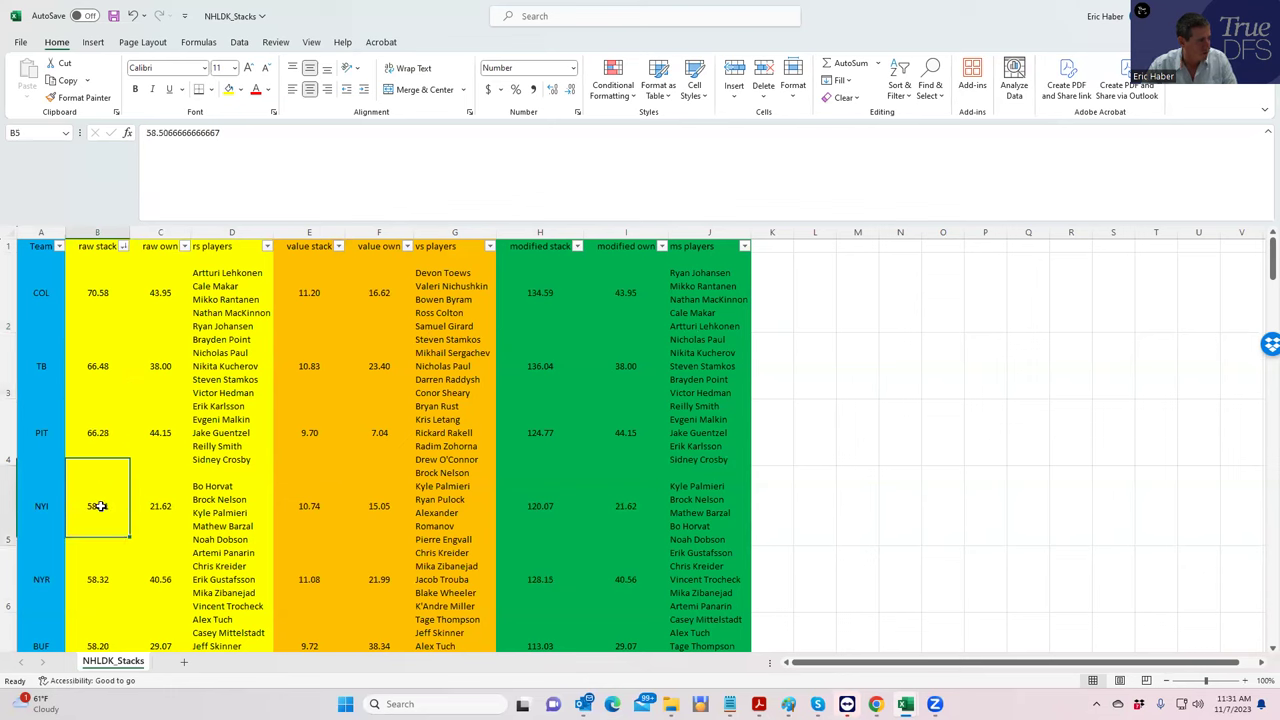
pyautogui.click(111, 577)
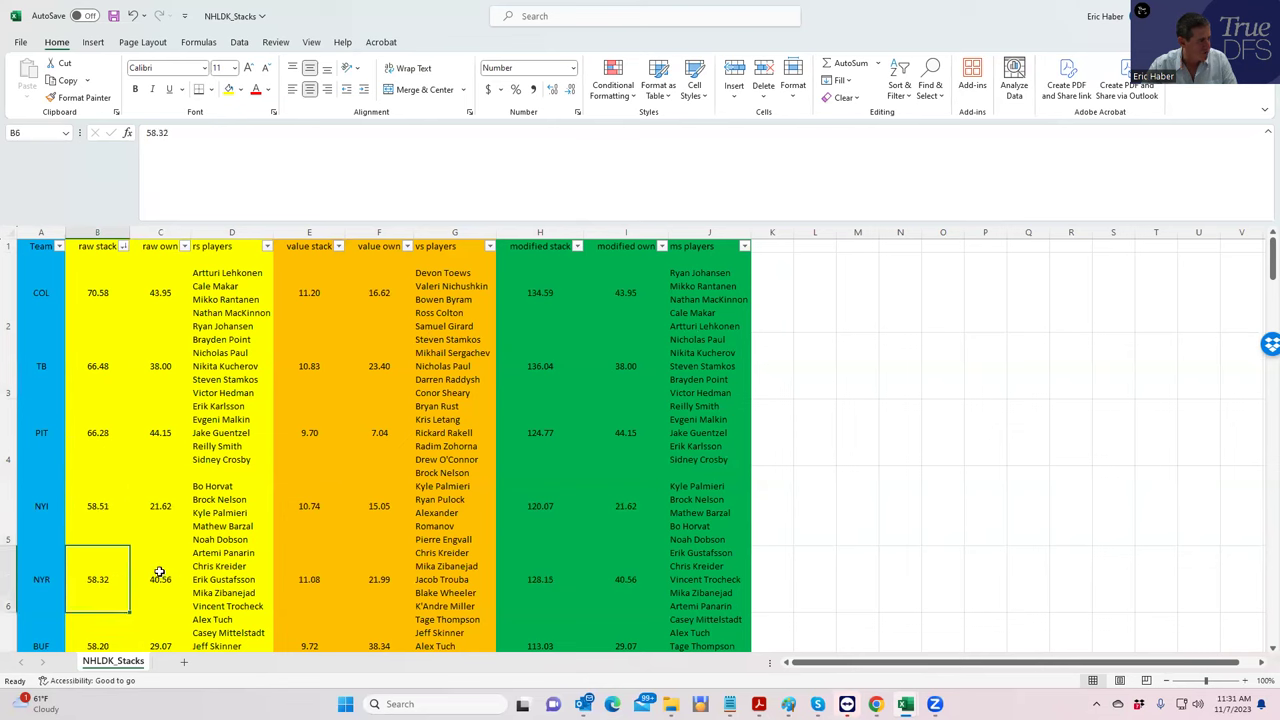
pyautogui.click(159, 572)
pyautogui.click(87, 571)
pyautogui.click(166, 579)
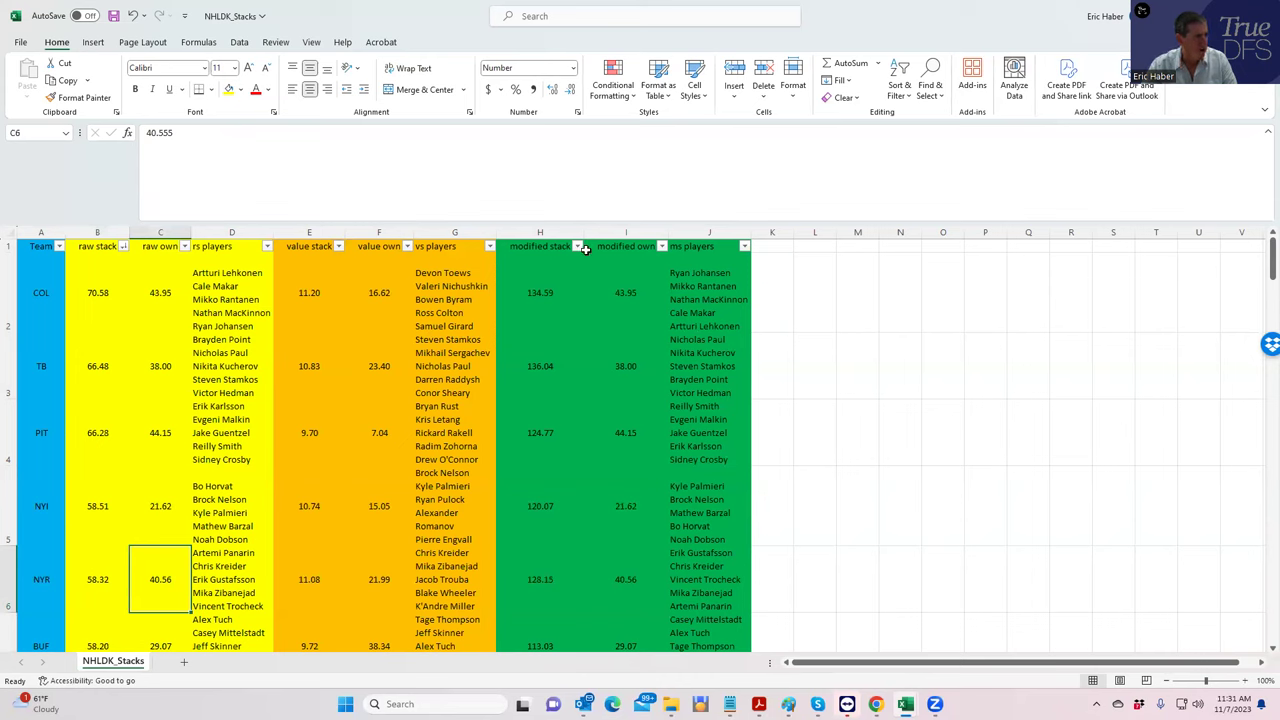
# Step: Rank teams by value stack, highest first, and inspect leader SJ's 11.40 and opposing players
pyautogui.click(338, 246)
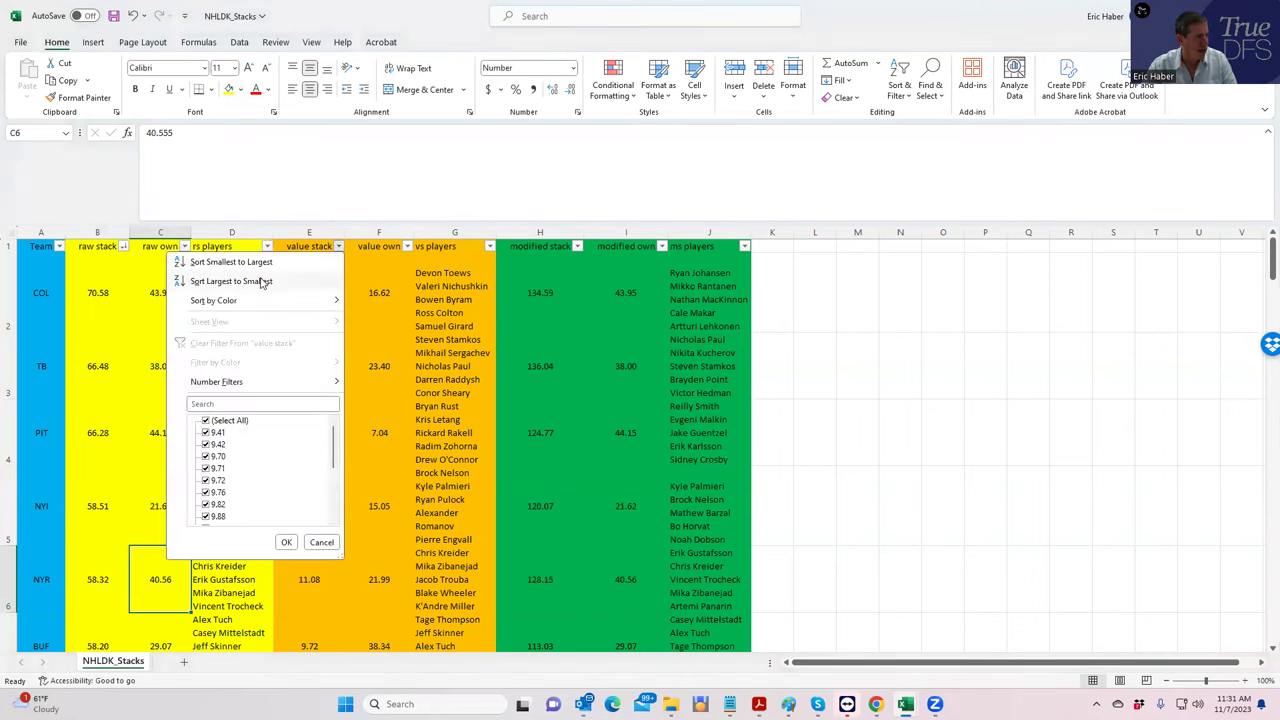
pyautogui.click(262, 281)
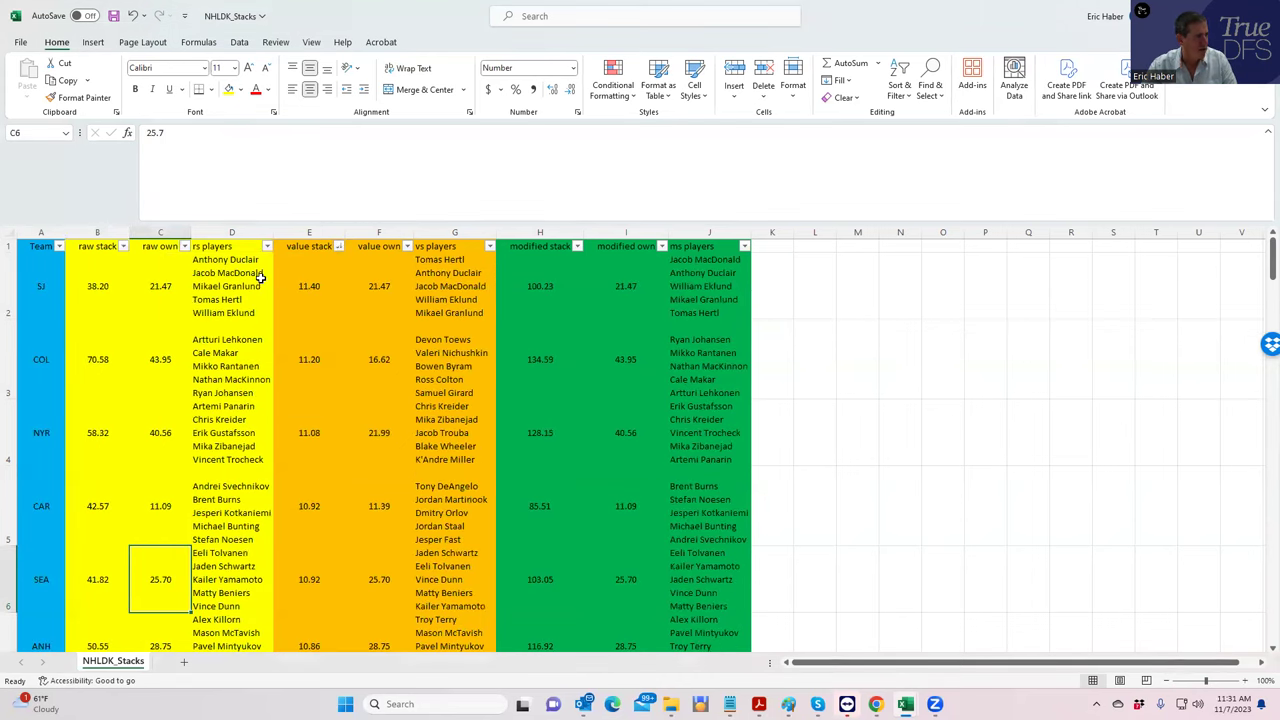
pyautogui.click(447, 285)
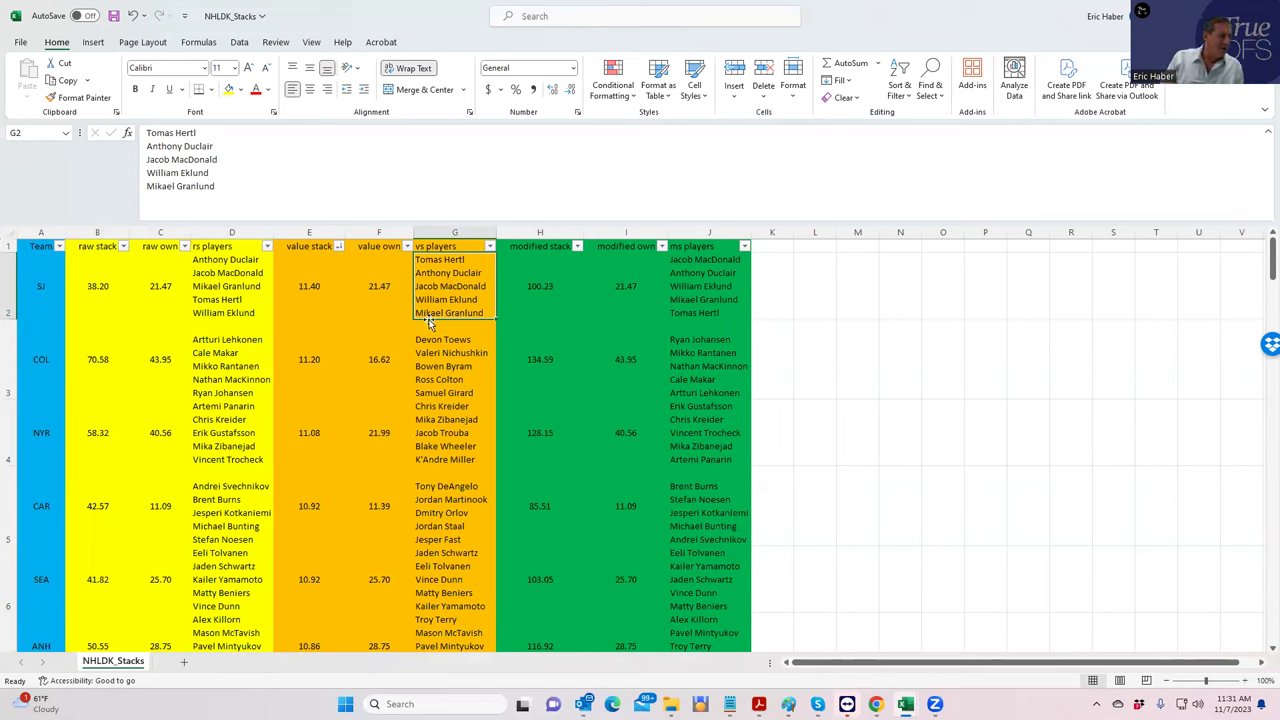
pyautogui.click(317, 288)
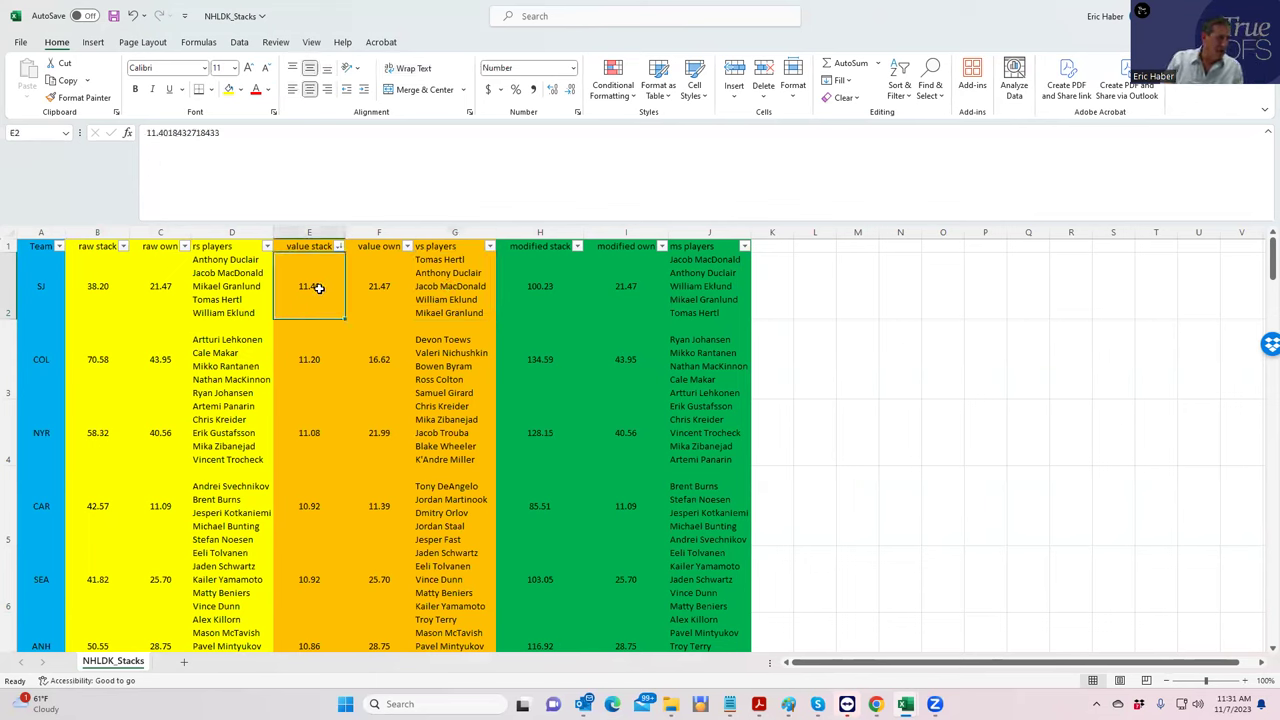
pyautogui.click(382, 292)
pyautogui.click(446, 283)
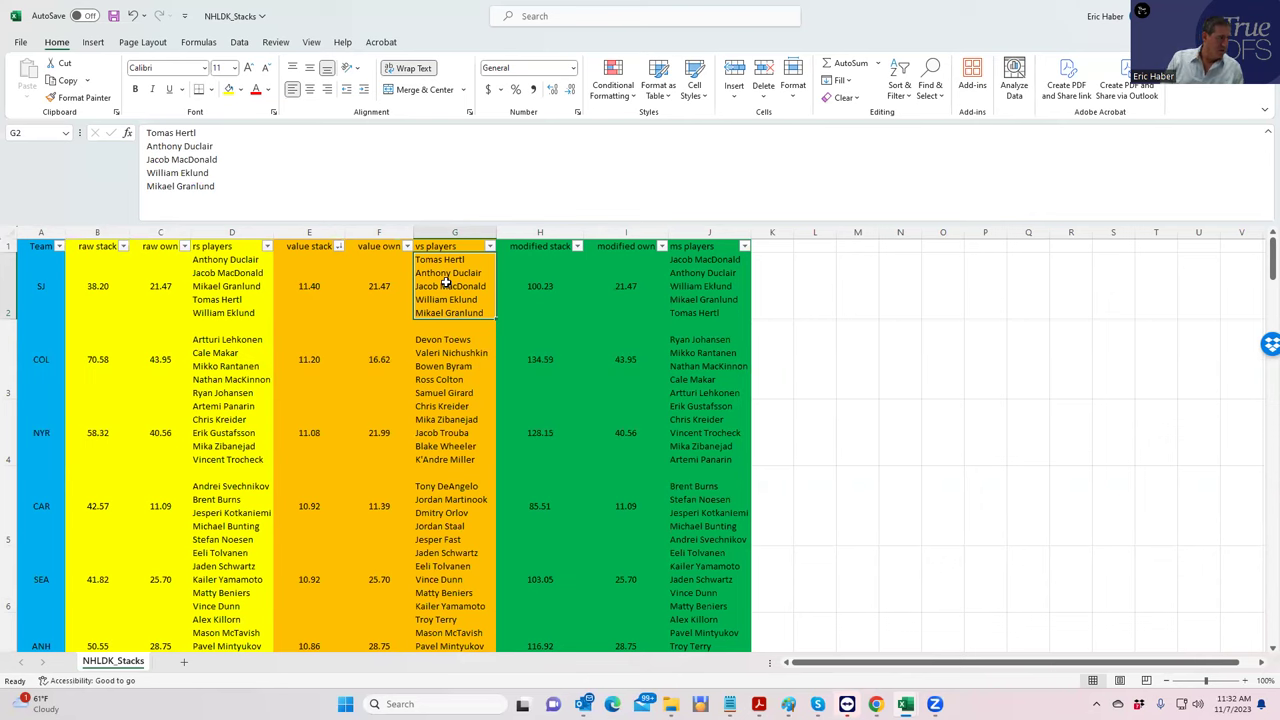
# Step: Compare COL's and NYR's opposing-player lists
pyautogui.click(433, 377)
pyautogui.click(447, 446)
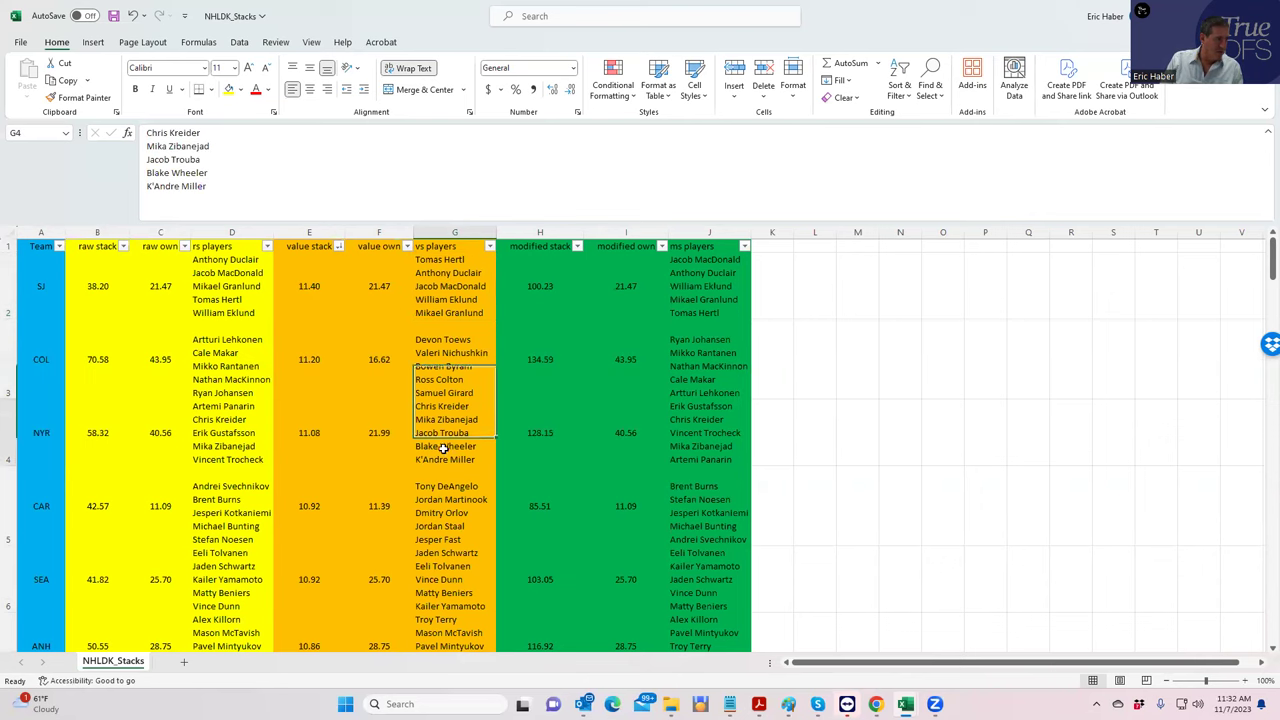
pyautogui.click(447, 372)
pyautogui.click(442, 446)
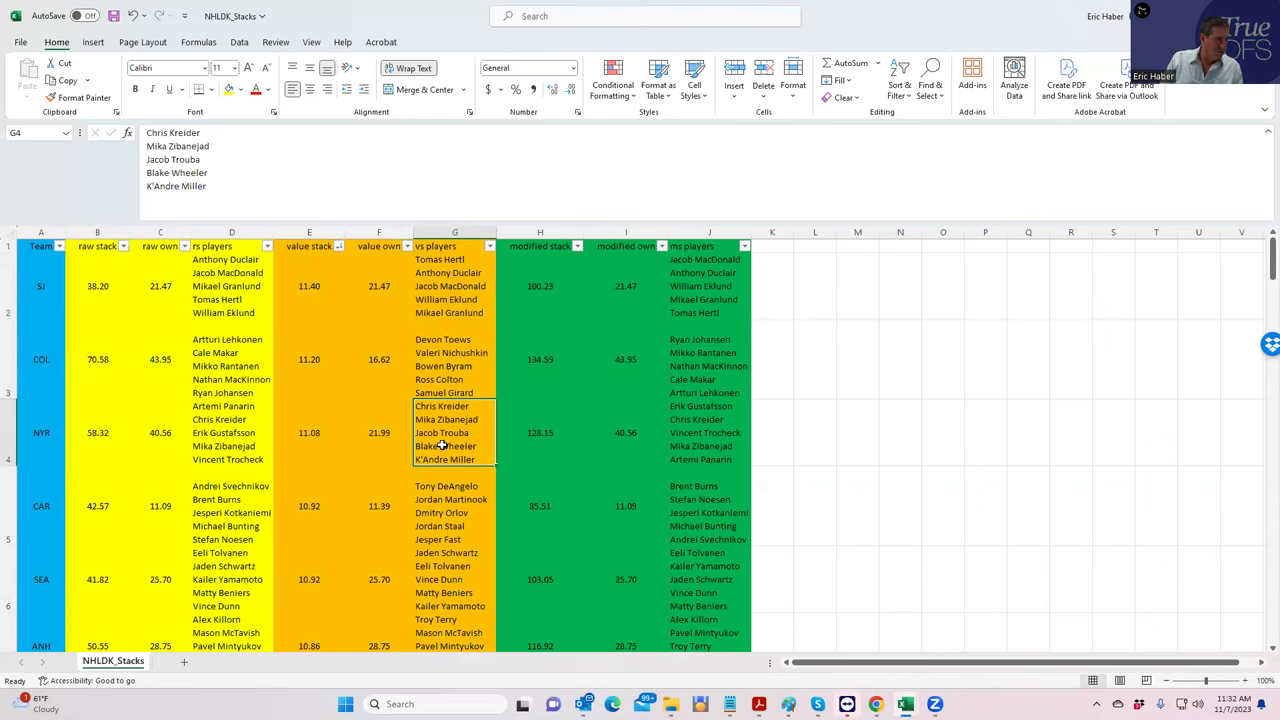
pyautogui.click(438, 368)
pyautogui.click(436, 432)
pyautogui.click(424, 374)
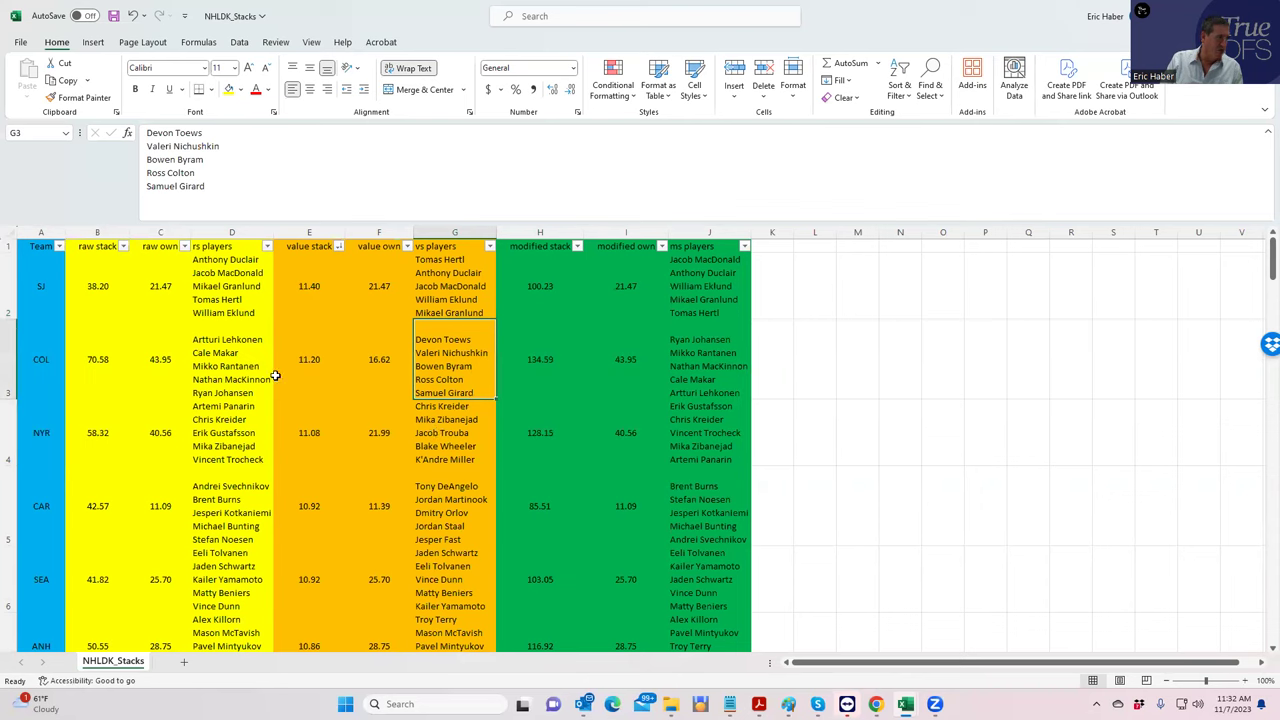
# Step: Rank teams by modified stack, highest first, and check COL's and NYR's modified stack and ownership
pyautogui.click(577, 246)
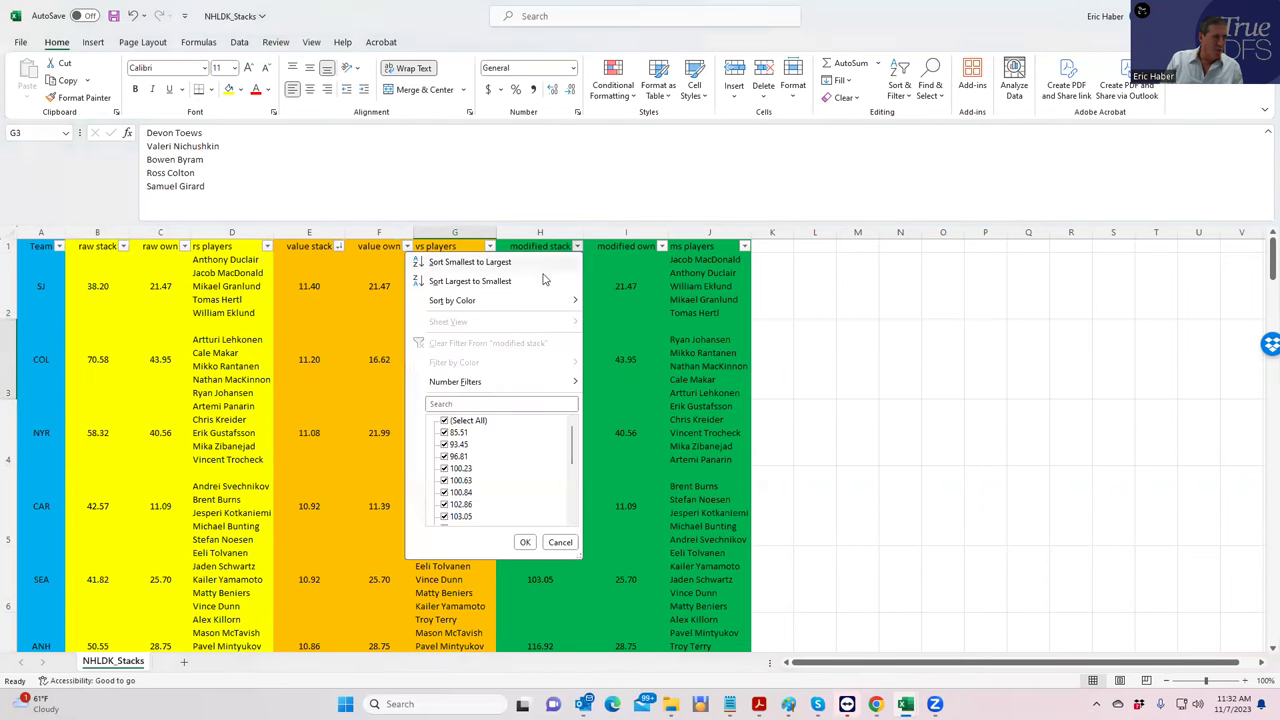
pyautogui.click(534, 280)
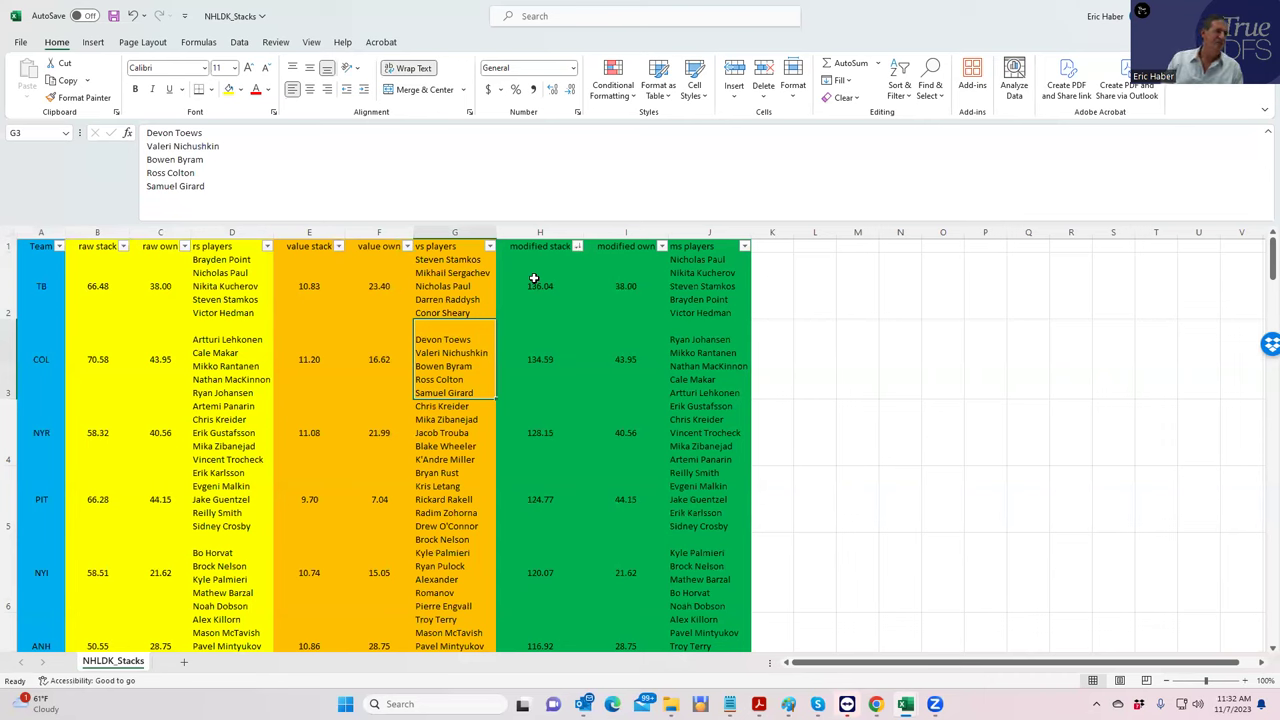
pyautogui.click(692, 286)
pyautogui.click(532, 299)
pyautogui.click(538, 362)
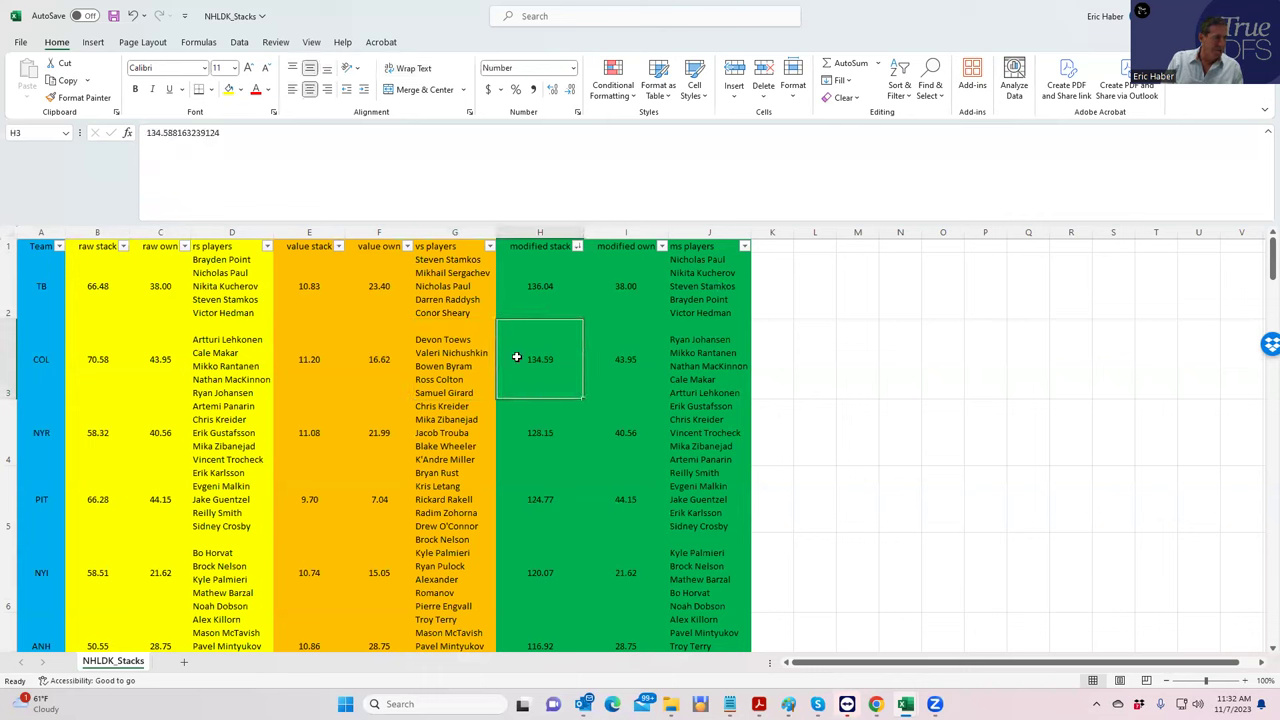
pyautogui.click(529, 433)
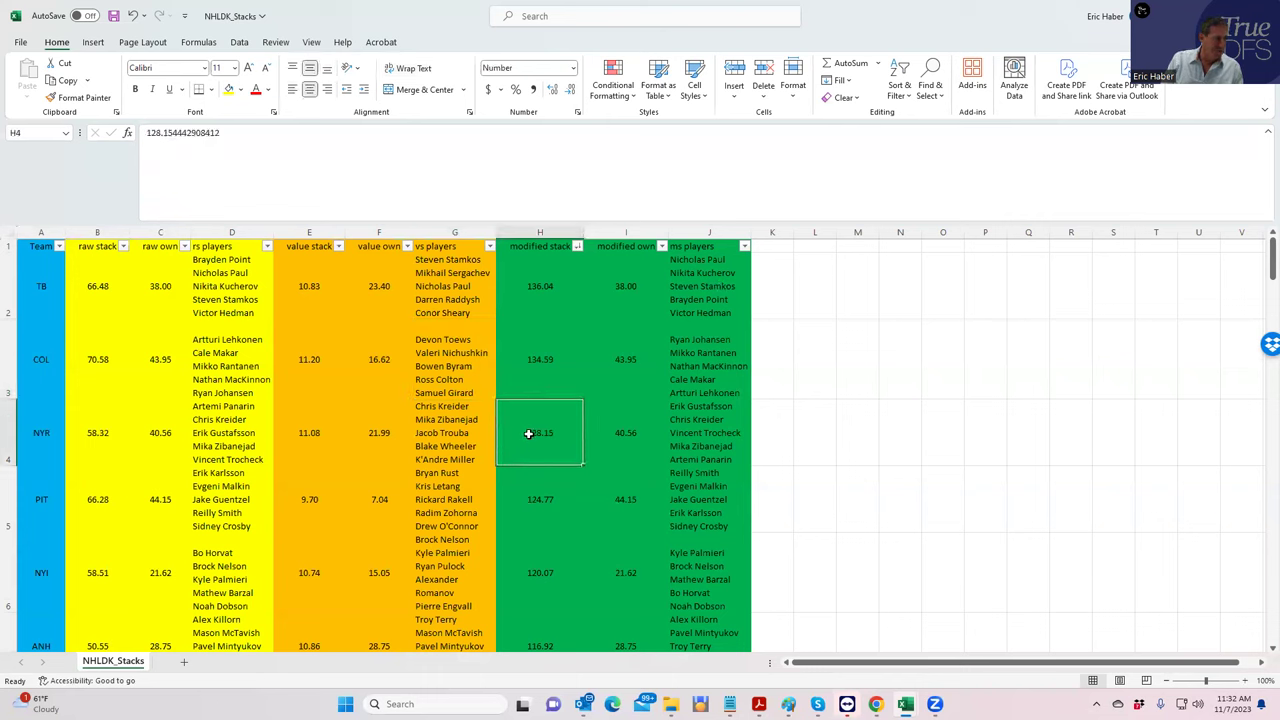
pyautogui.click(551, 348)
pyautogui.click(542, 559)
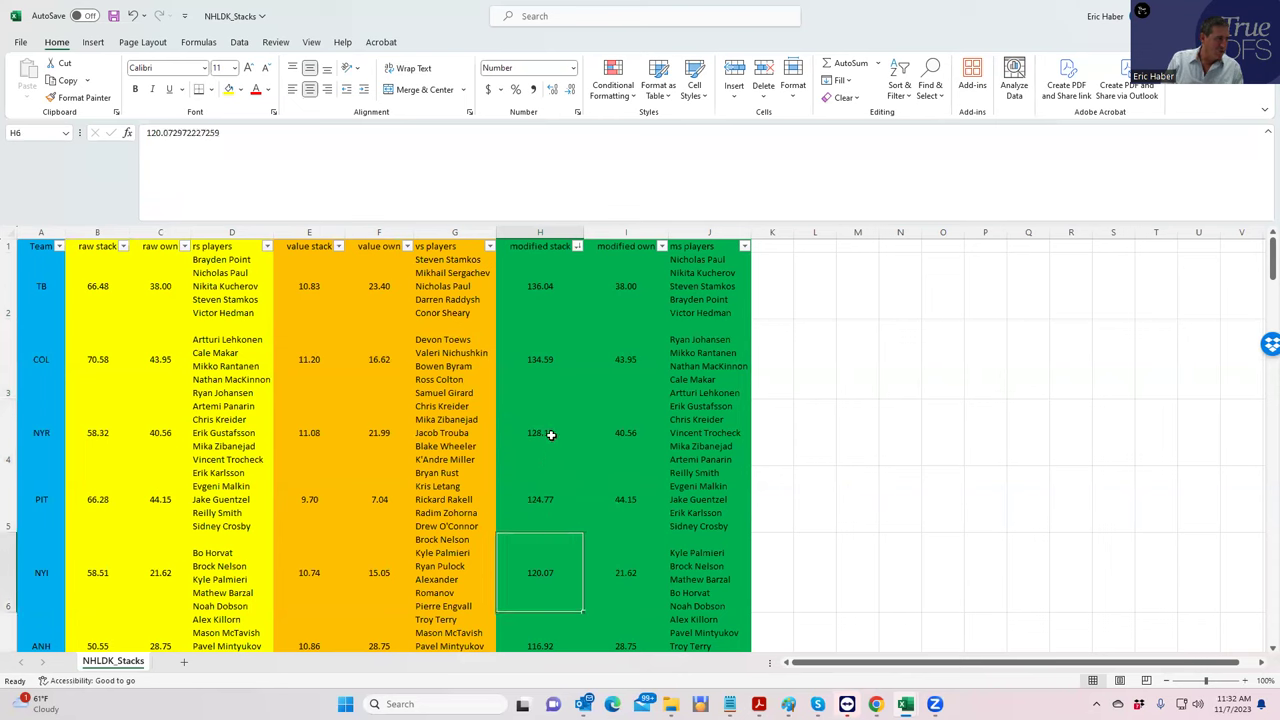
pyautogui.click(552, 432)
pyautogui.click(629, 431)
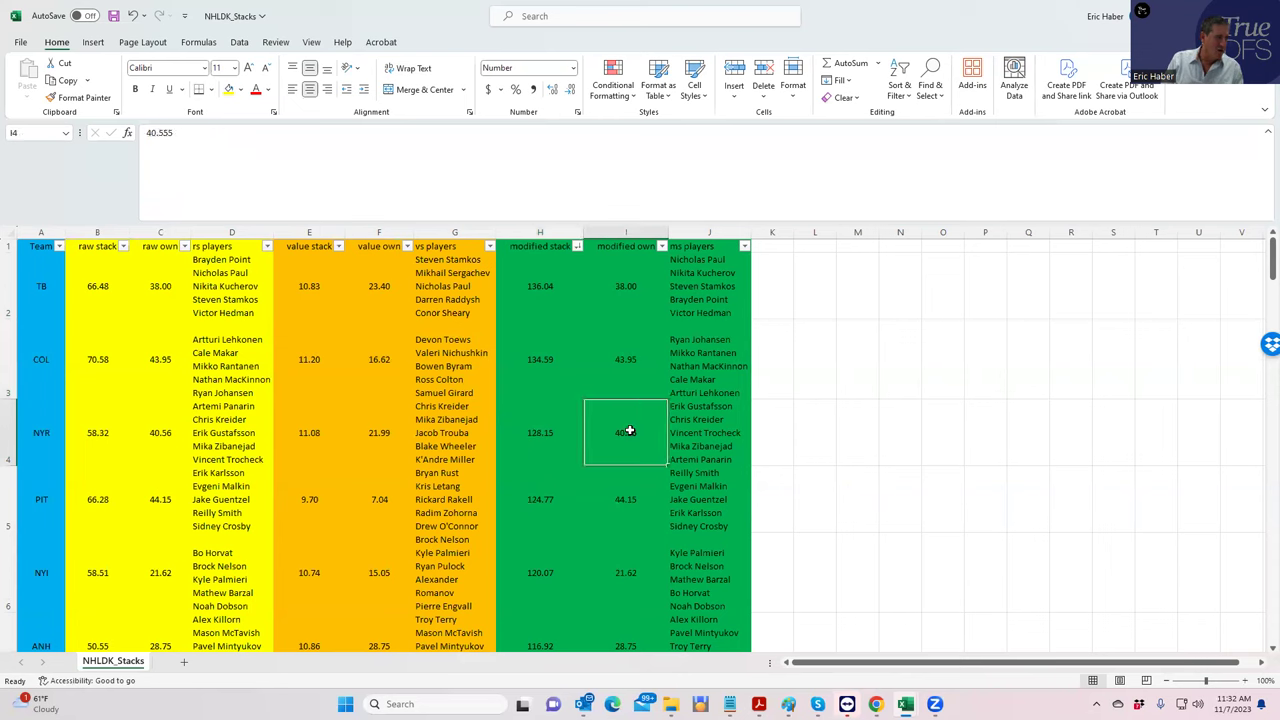
pyautogui.click(692, 422)
pyautogui.click(522, 431)
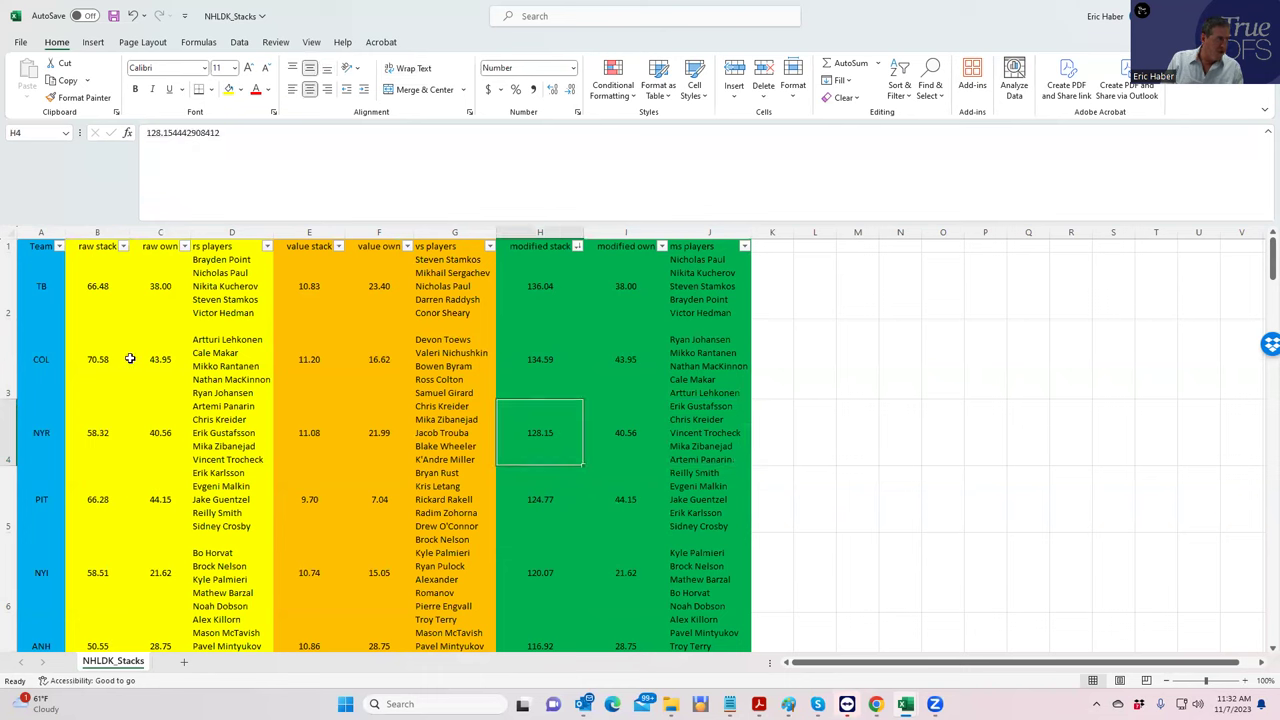
pyautogui.click(715, 441)
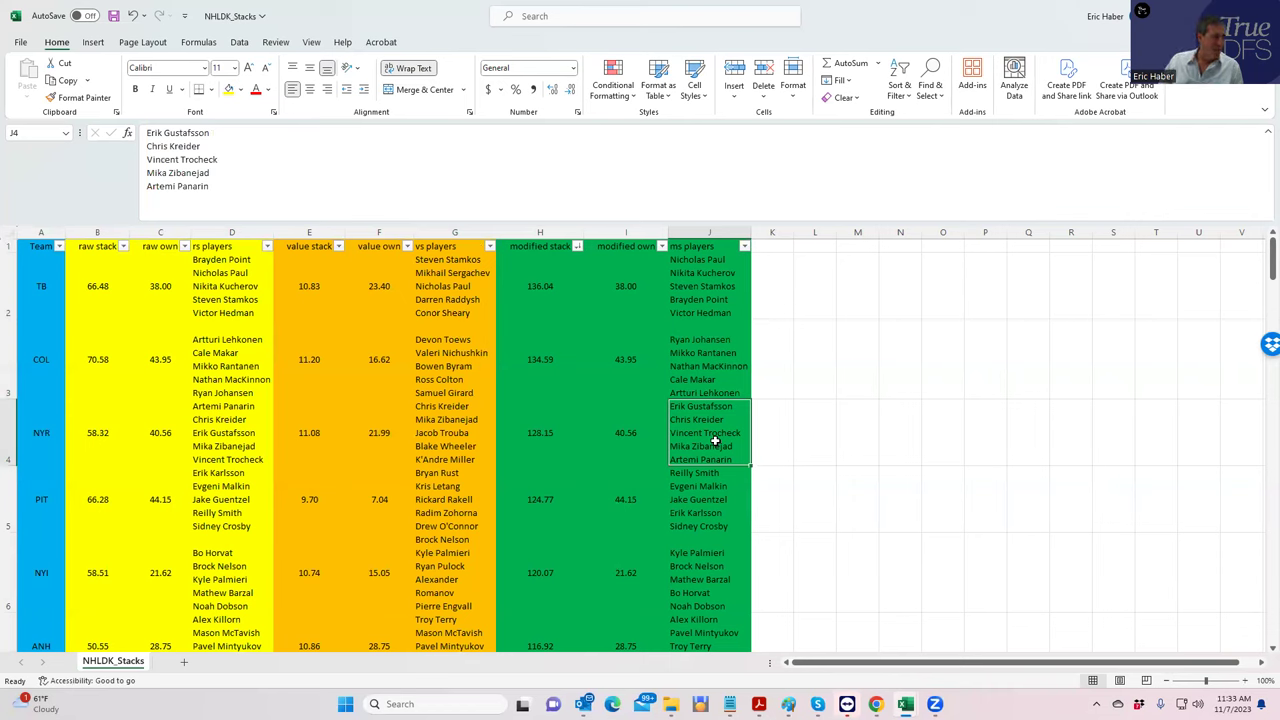
# Step: Compare NYR's player lists and value stack, then re-rank teams by value stack
pyautogui.click(266, 414)
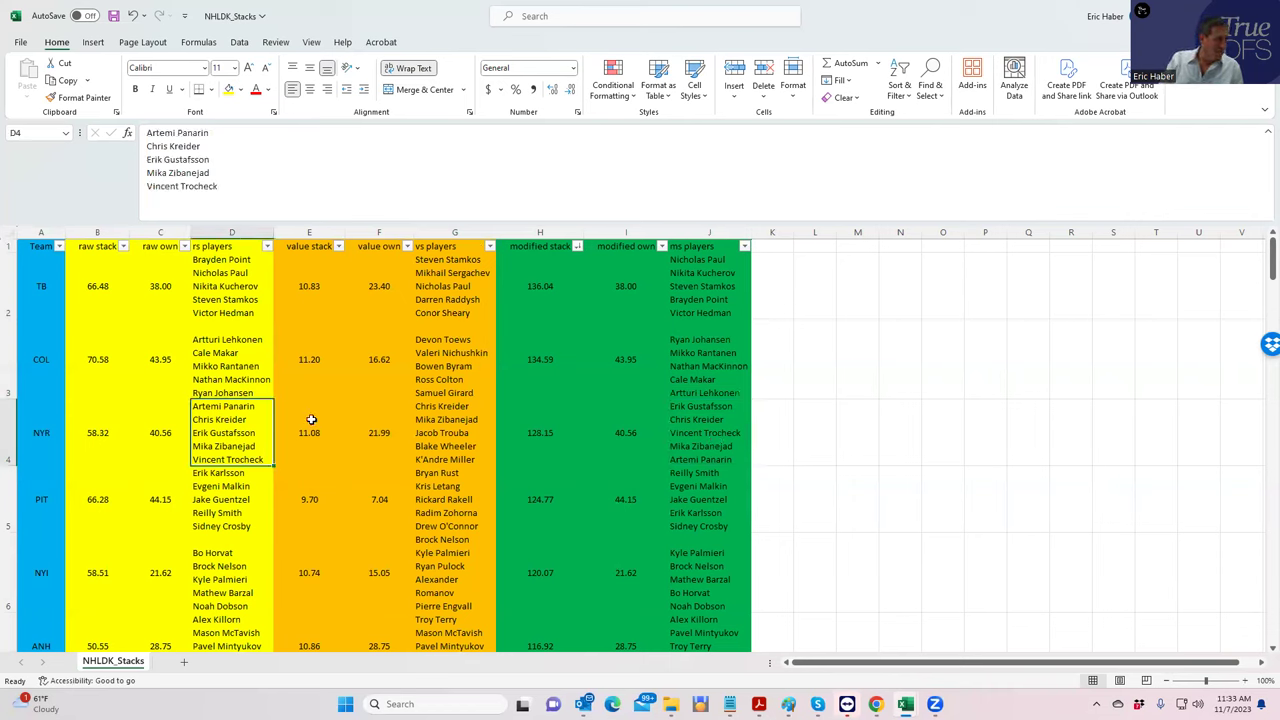
pyautogui.click(320, 422)
pyautogui.click(449, 422)
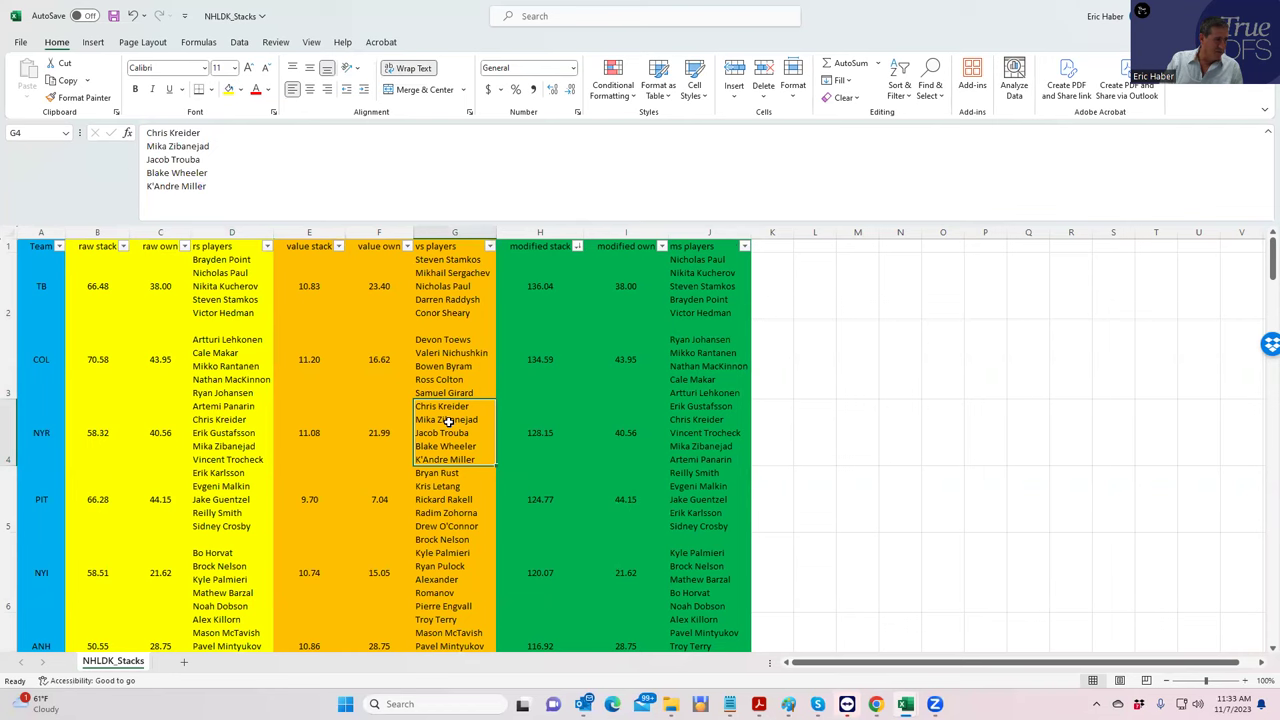
pyautogui.click(333, 428)
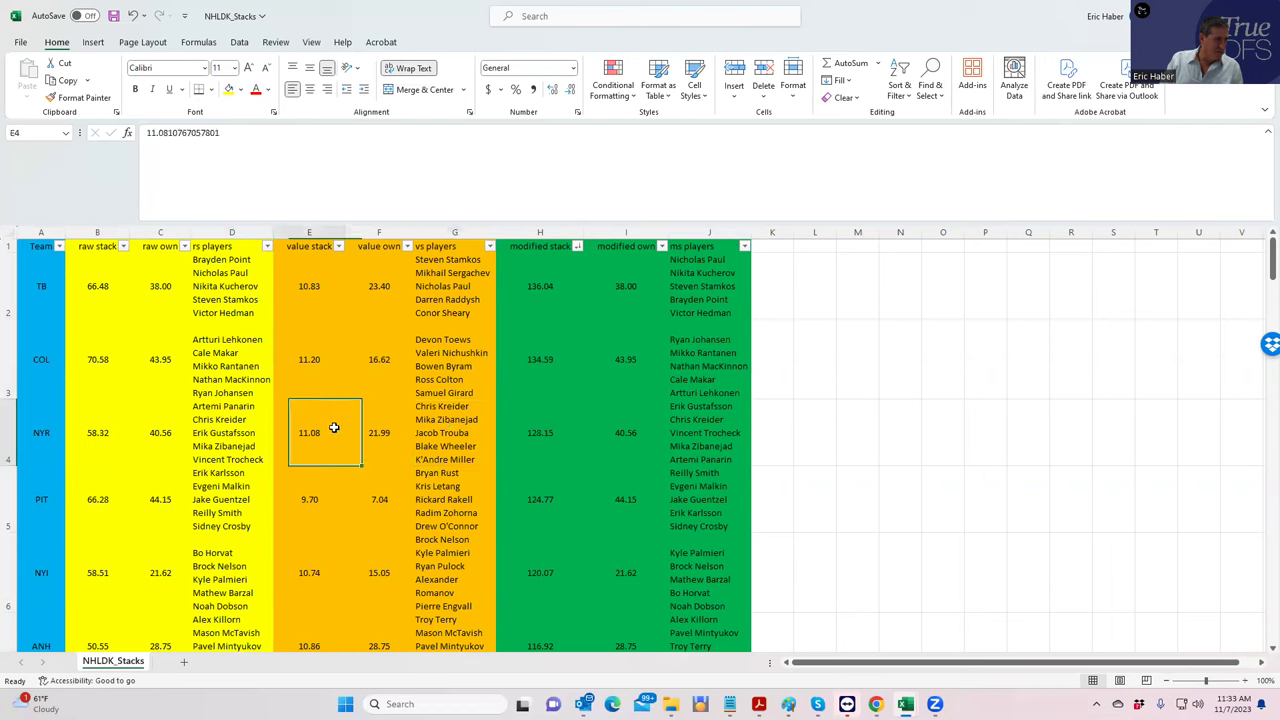
pyautogui.click(460, 427)
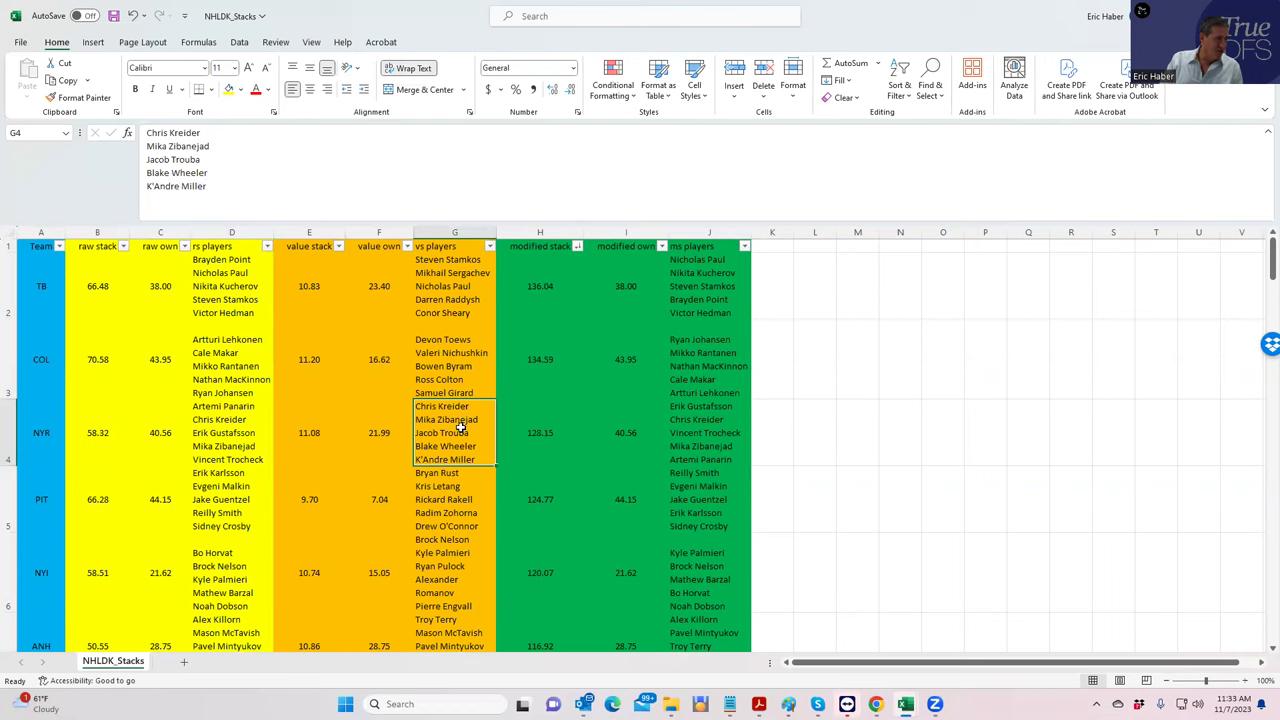
pyautogui.click(349, 290)
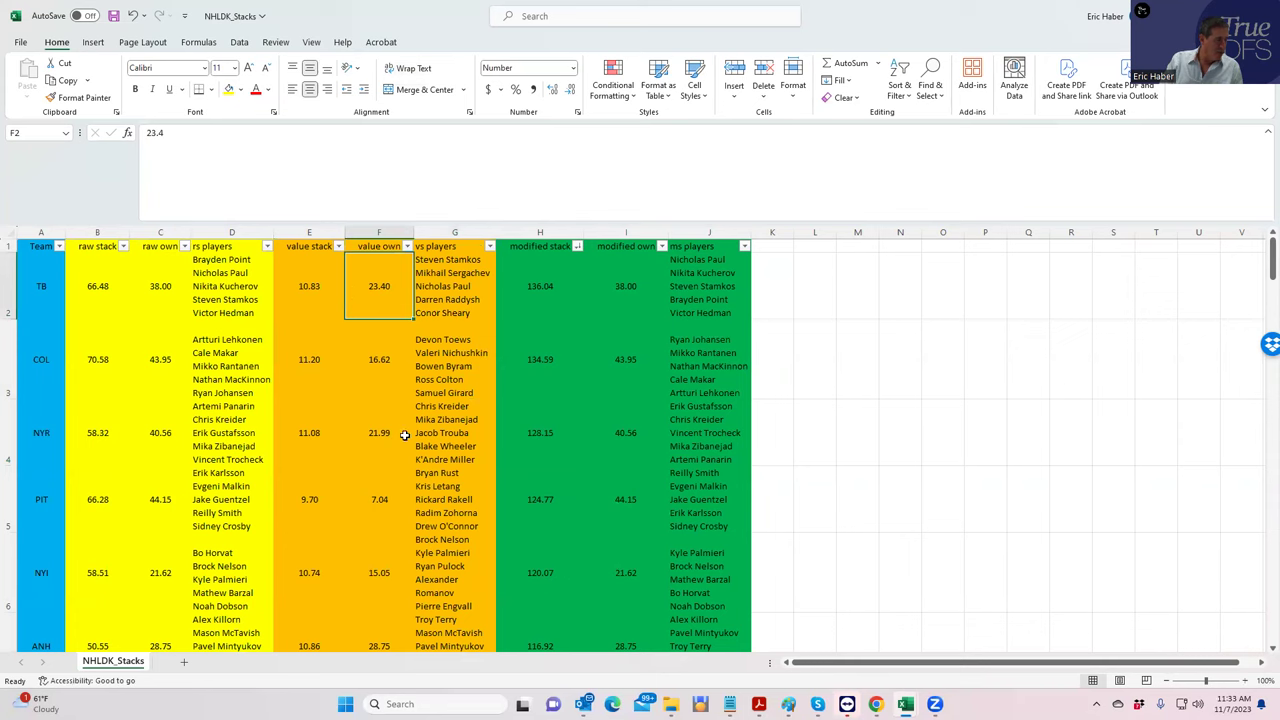
pyautogui.click(433, 437)
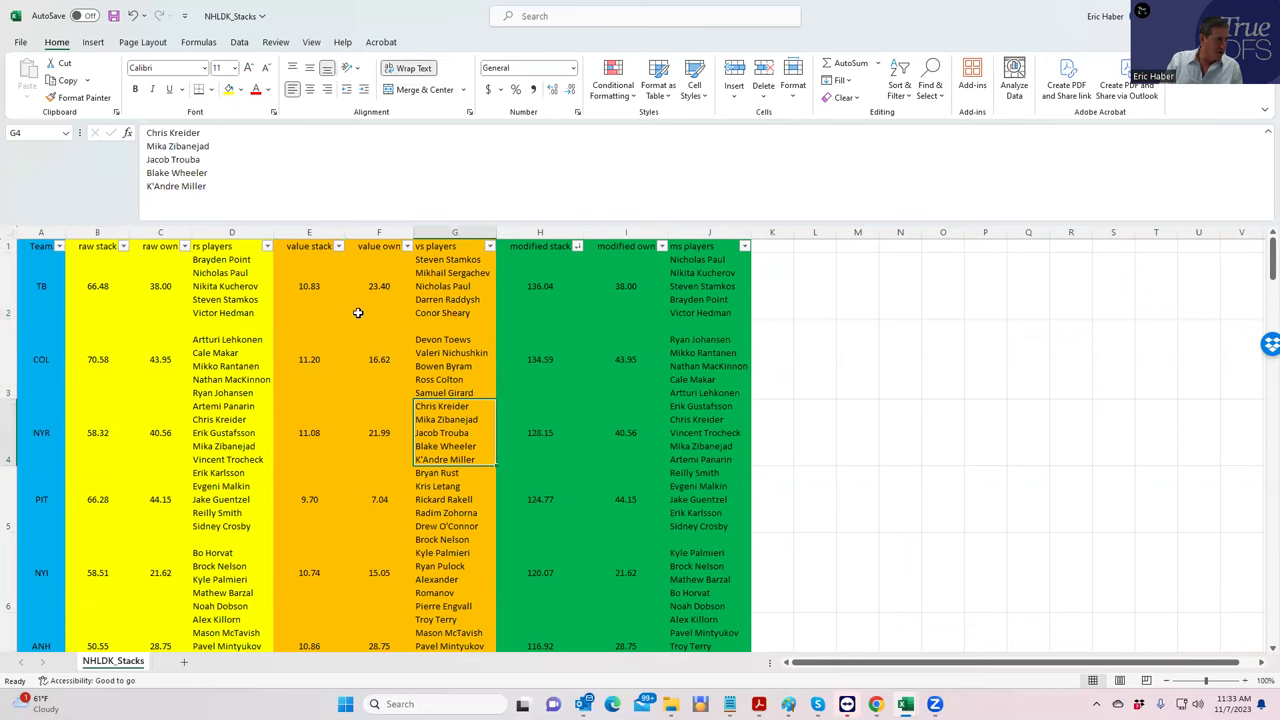
pyautogui.click(339, 246)
pyautogui.click(280, 281)
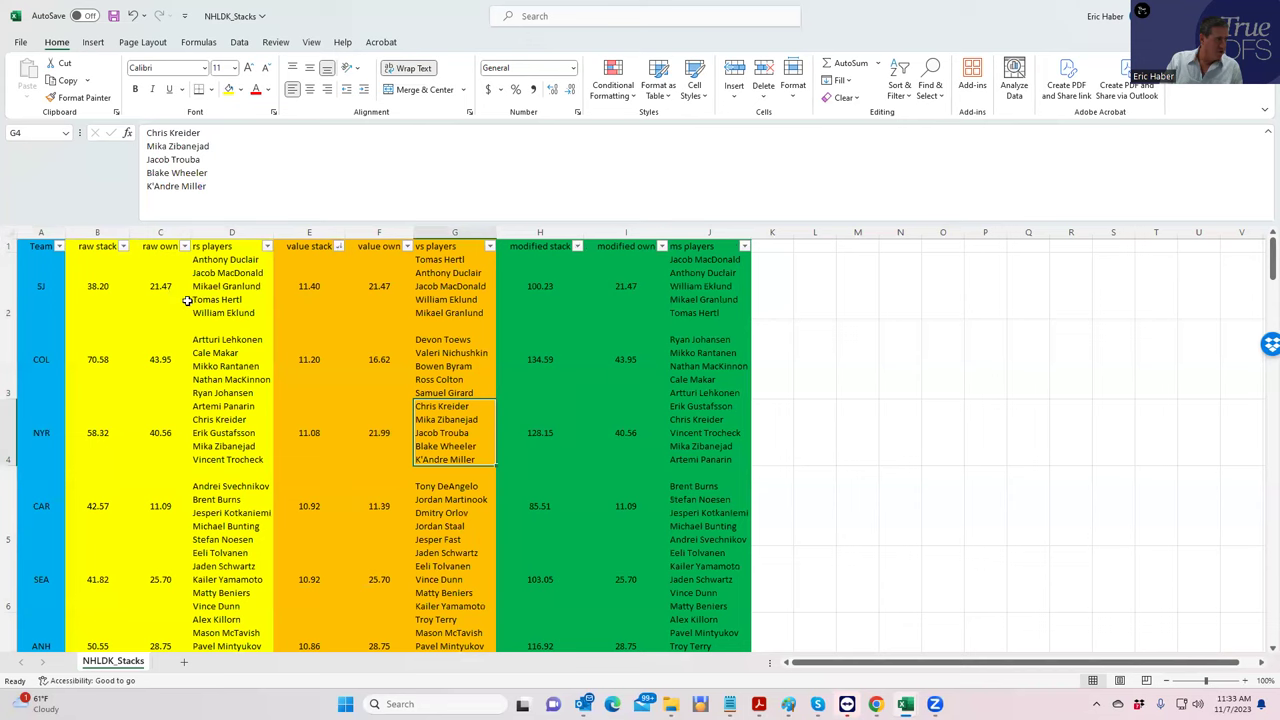
pyautogui.click(440, 285)
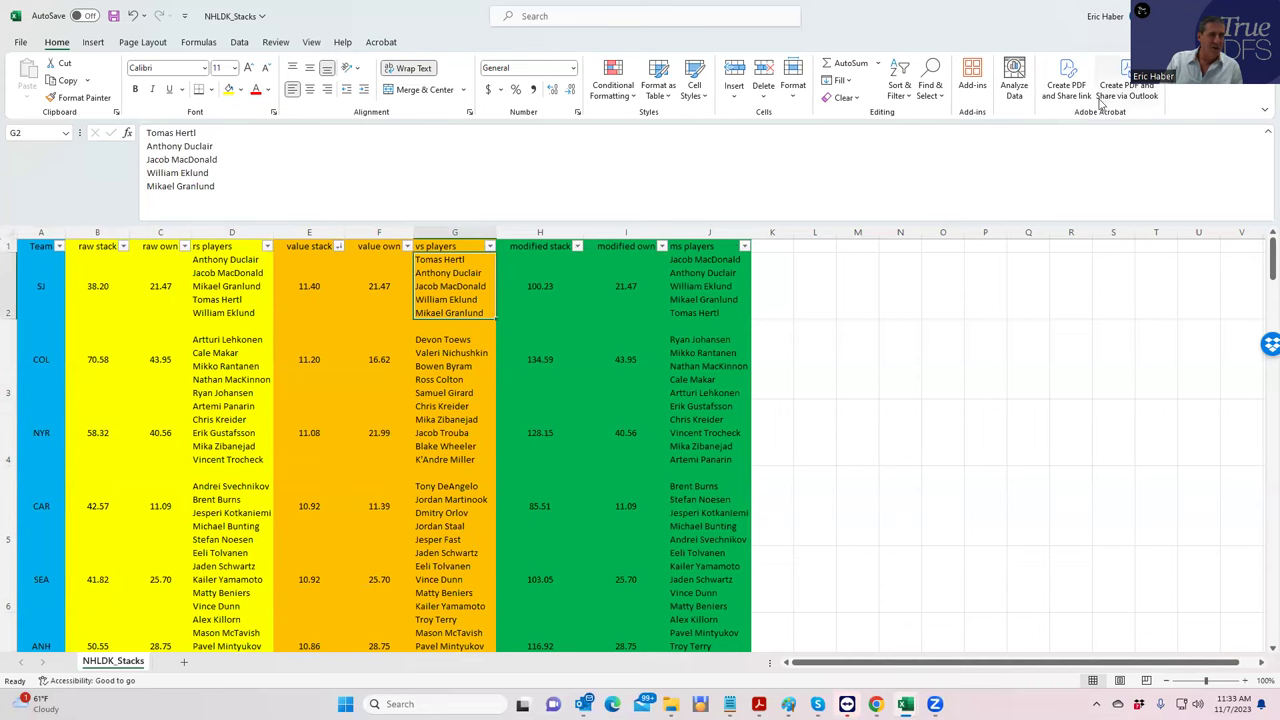
# Step: Switch to NHLDK_Proj and minimize Excel so SaberSim's projections show again
pyautogui.hotkey('alt', 'Tab')
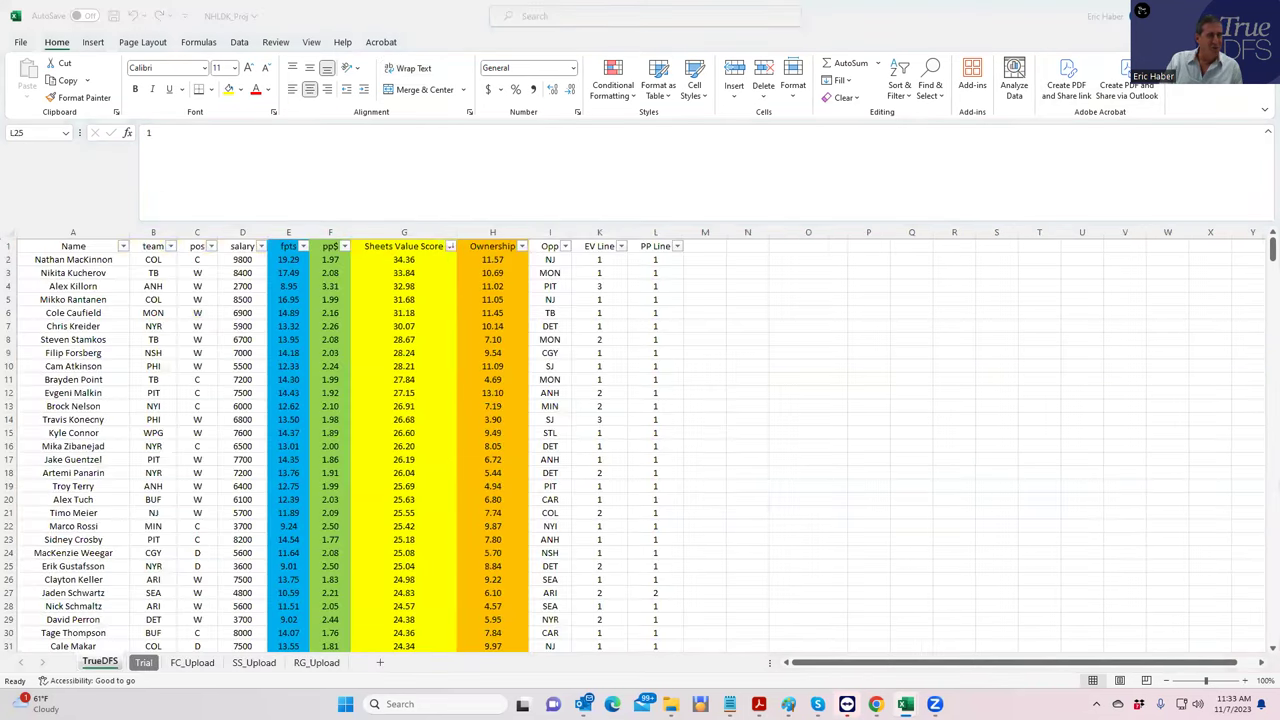
pyautogui.doubleClick(460, 16)
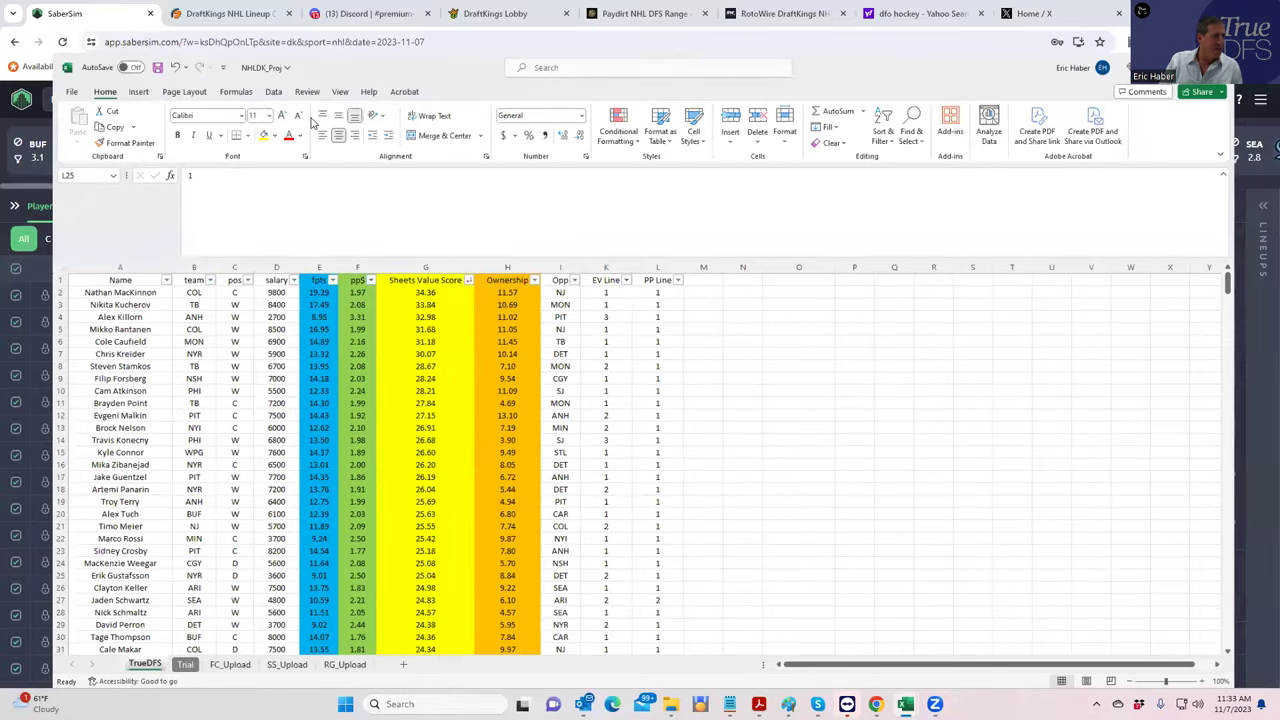
pyautogui.press('super+Down')
# Step: Start another $500K Election Night Energy Line entry and filter players to the DET at NYR game
pyautogui.click(478, 20)
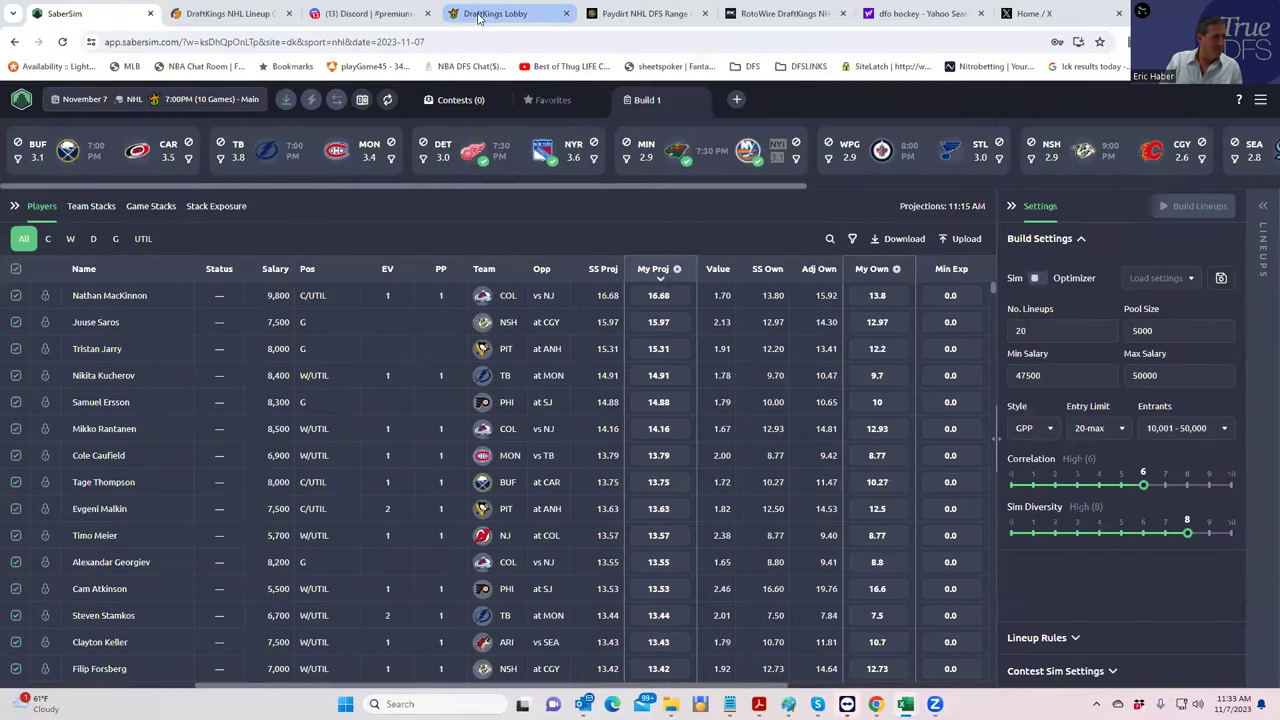
pyautogui.click(479, 17)
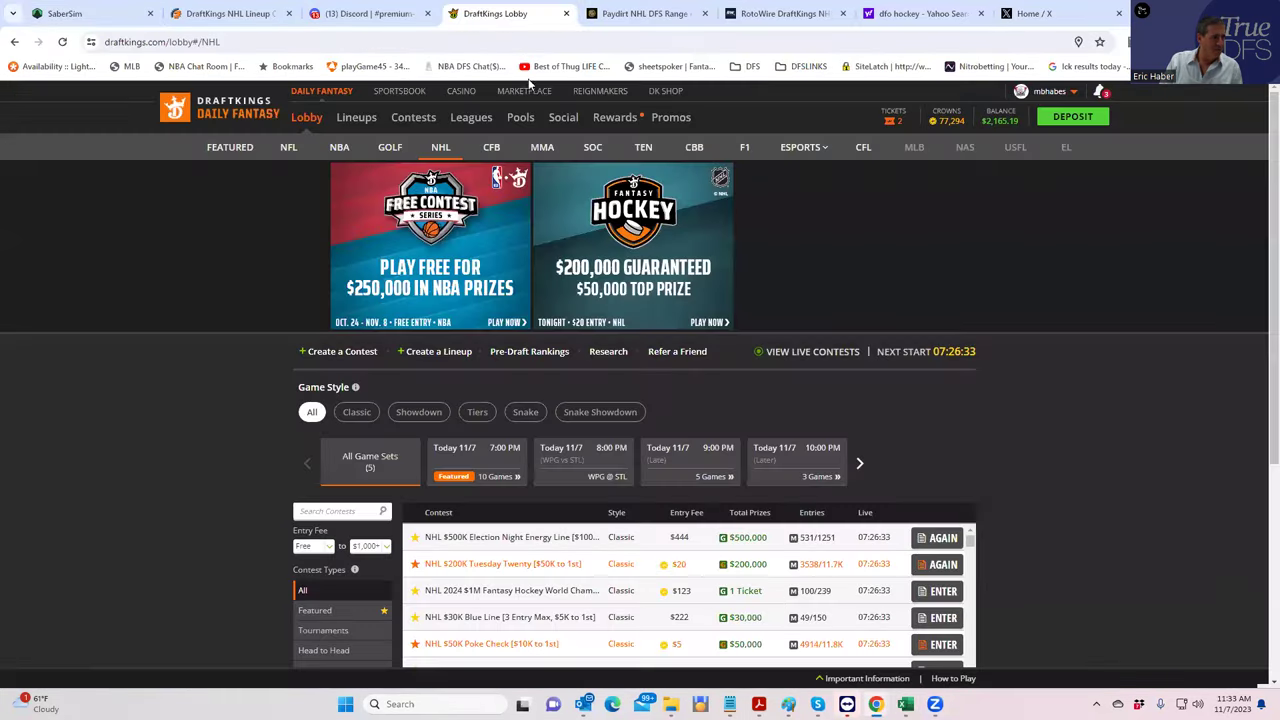
pyautogui.moveTo(928, 545); pyautogui.dragTo(930, 465)
pyautogui.click(938, 537)
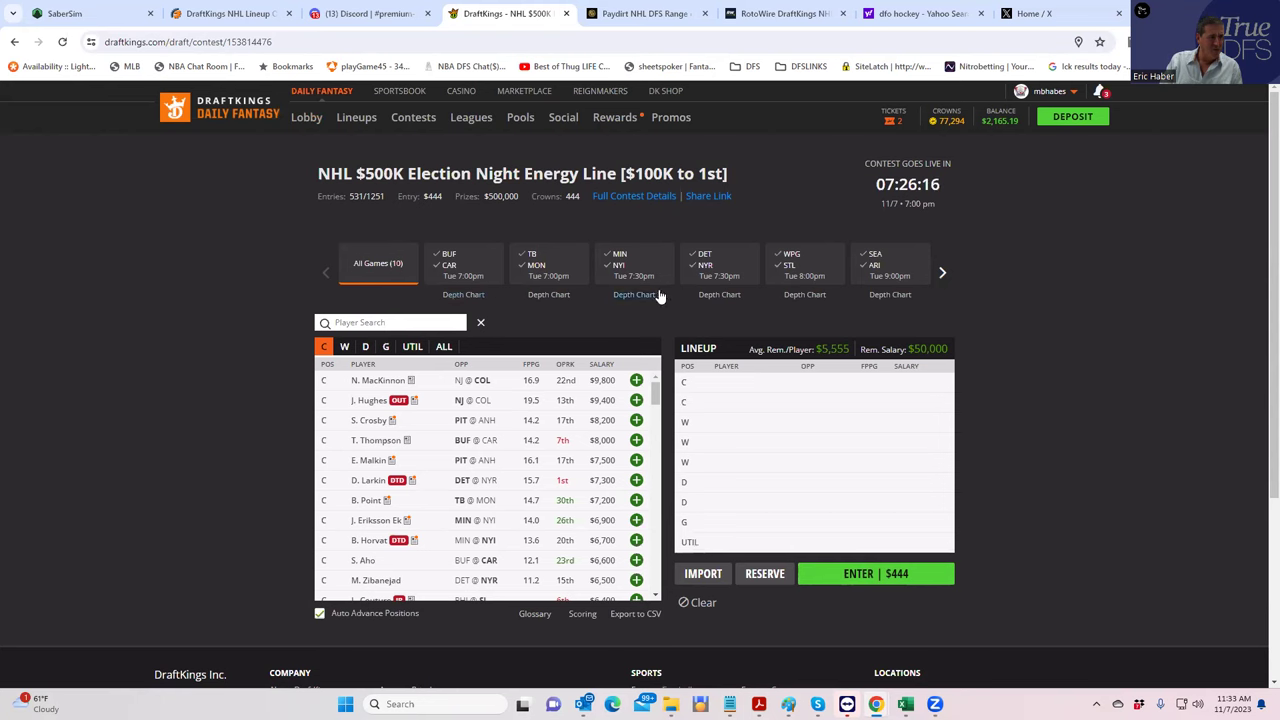
pyautogui.click(708, 267)
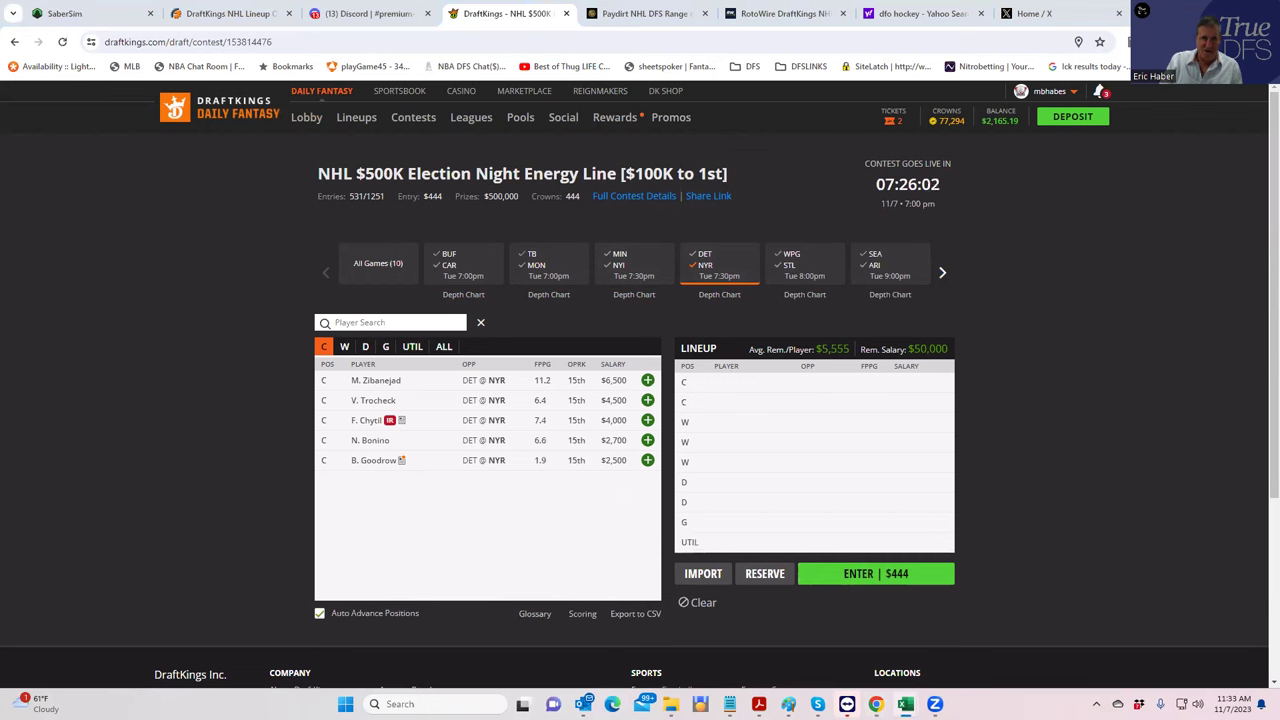
# Step: Read the NYR stacks in NHLDK_Stacks cells G4, J4 and D4, then minimize Excel
pyautogui.hotkey('alt', 'Tab')
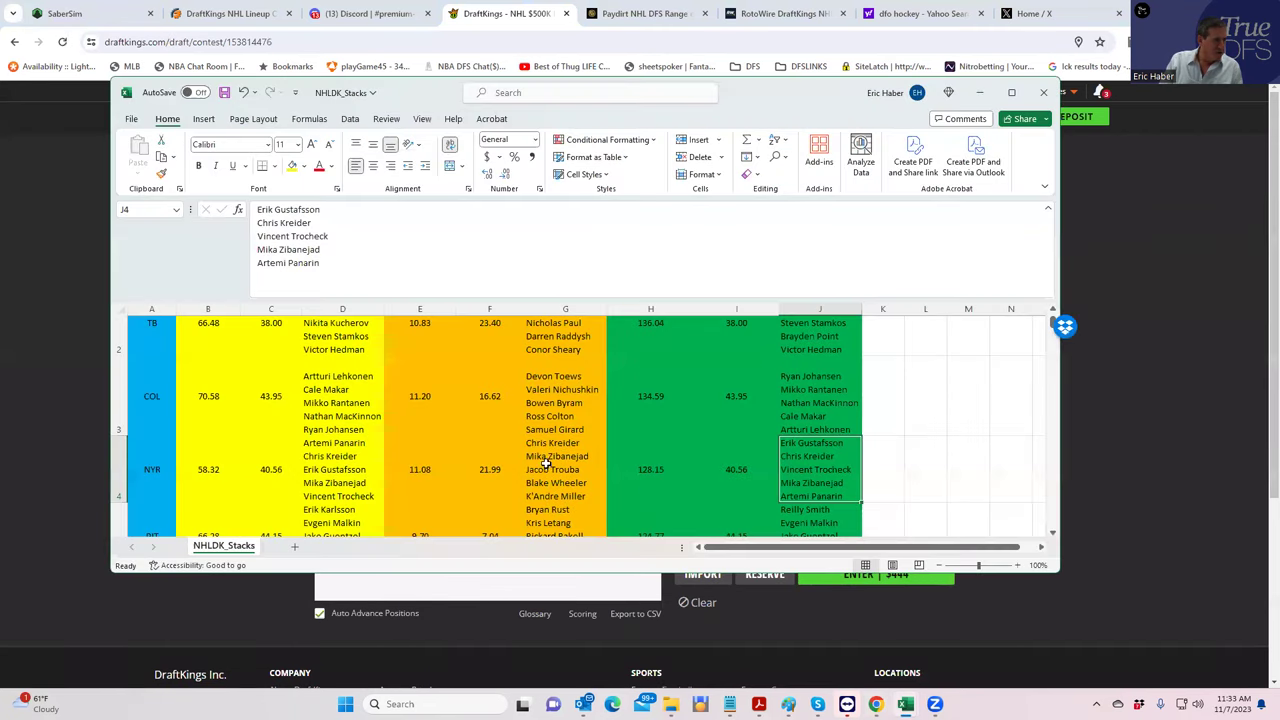
pyautogui.click(537, 457)
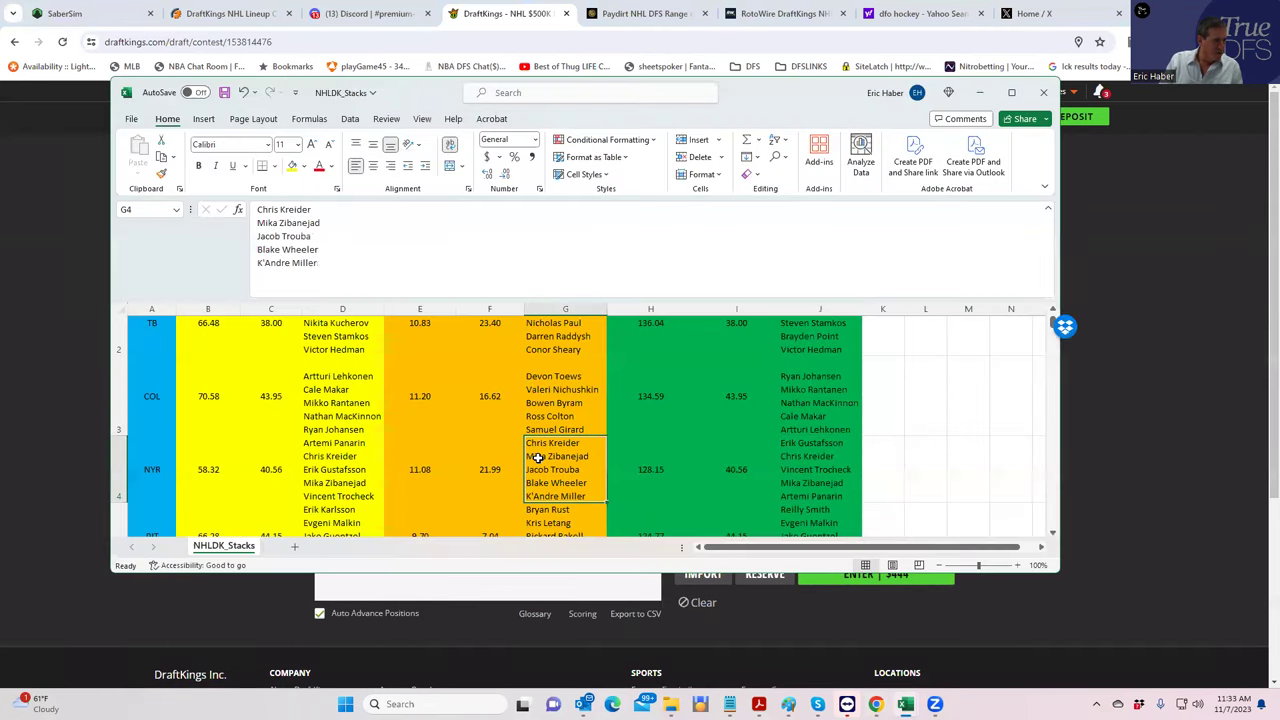
pyautogui.click(828, 456)
pyautogui.click(556, 476)
pyautogui.click(330, 472)
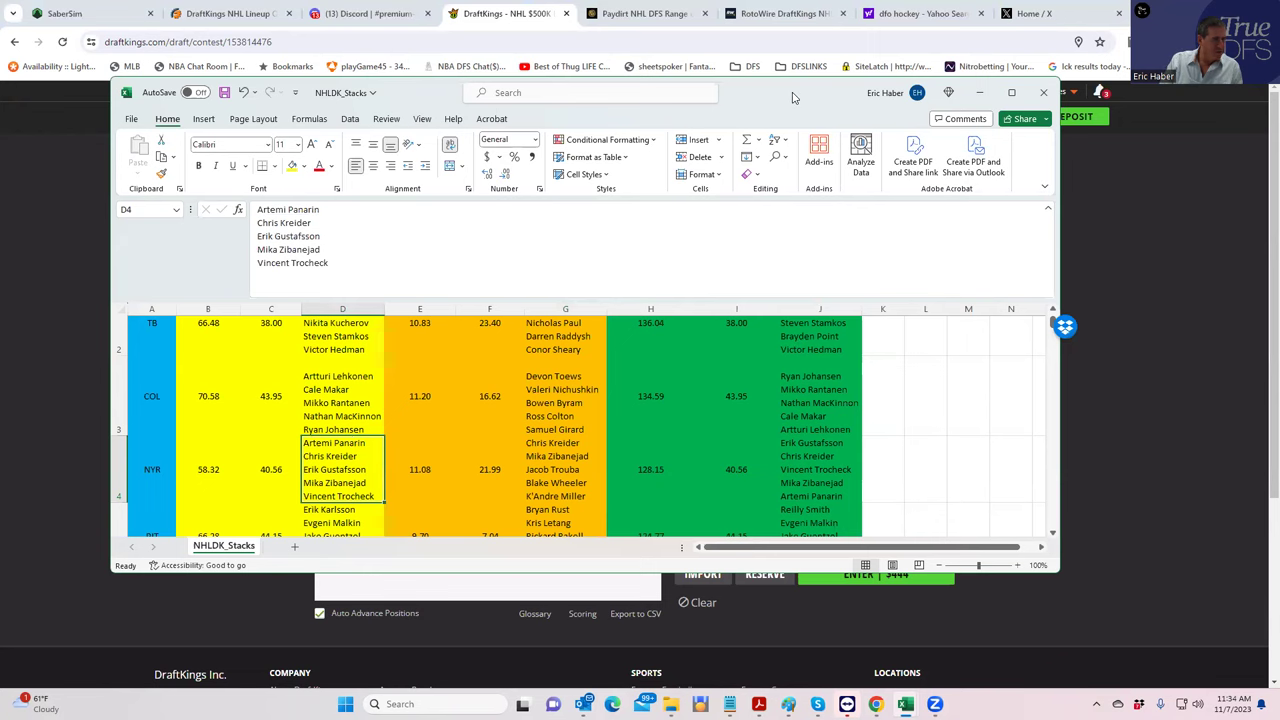
pyautogui.click(979, 92)
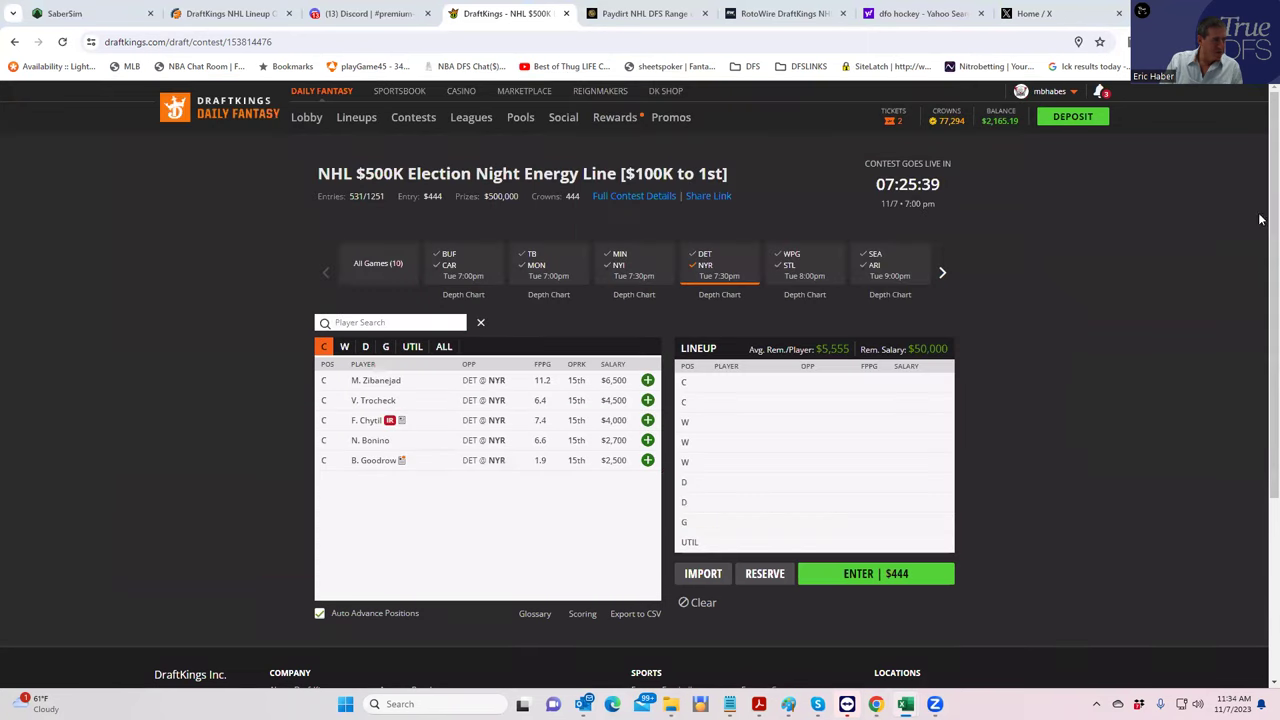
# Step: Add M. Zibanejad at center and C. Kreider at wing, cross-checking the Kreider stack in G4
pyautogui.click(648, 381)
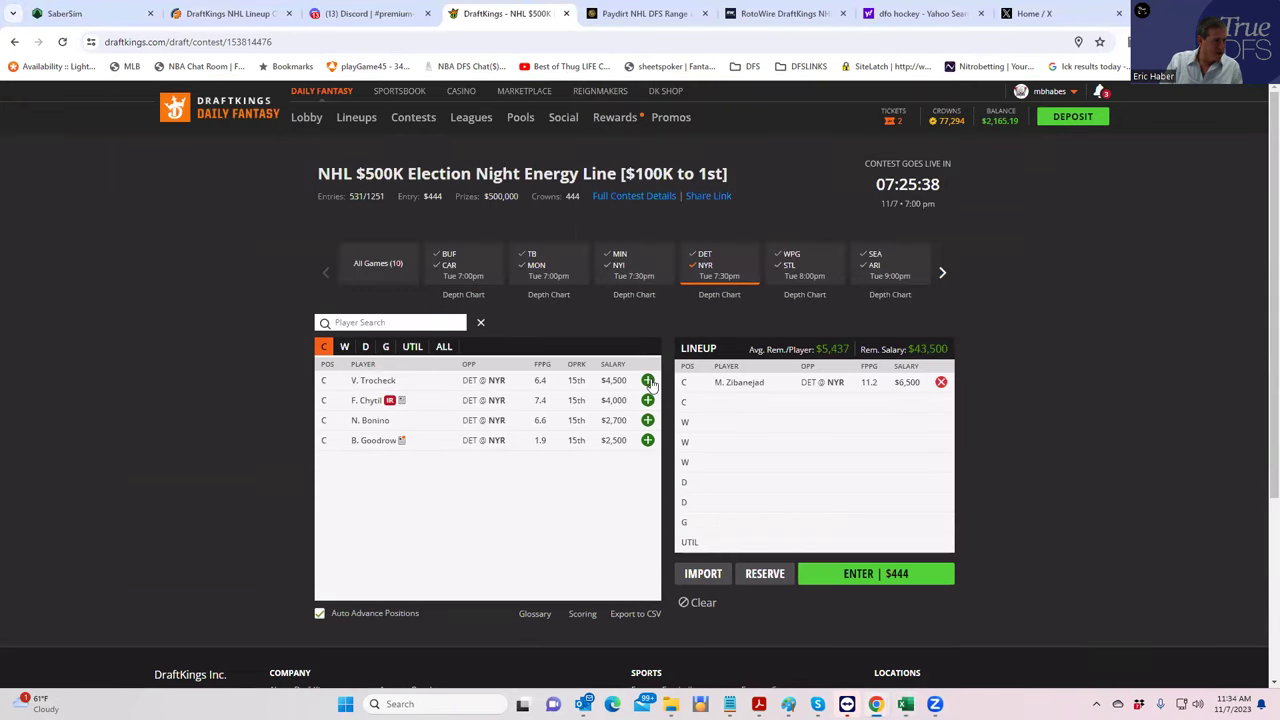
pyautogui.click(348, 347)
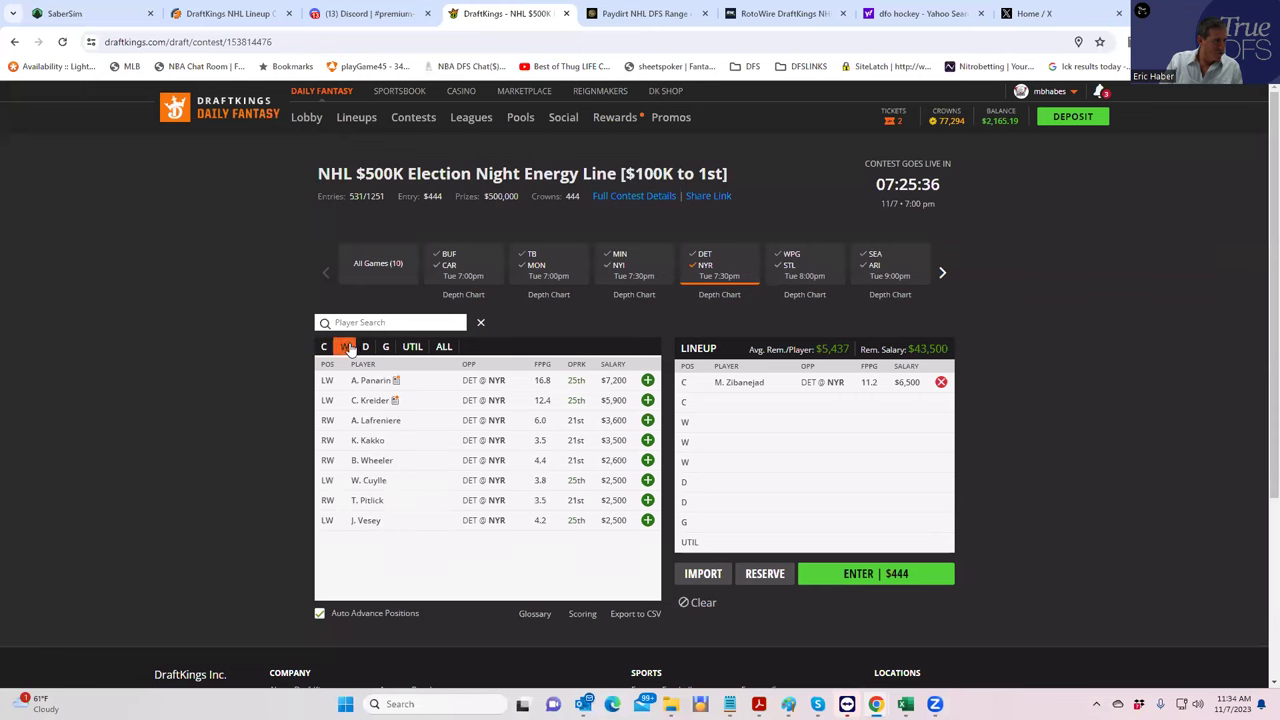
pyautogui.click(648, 400)
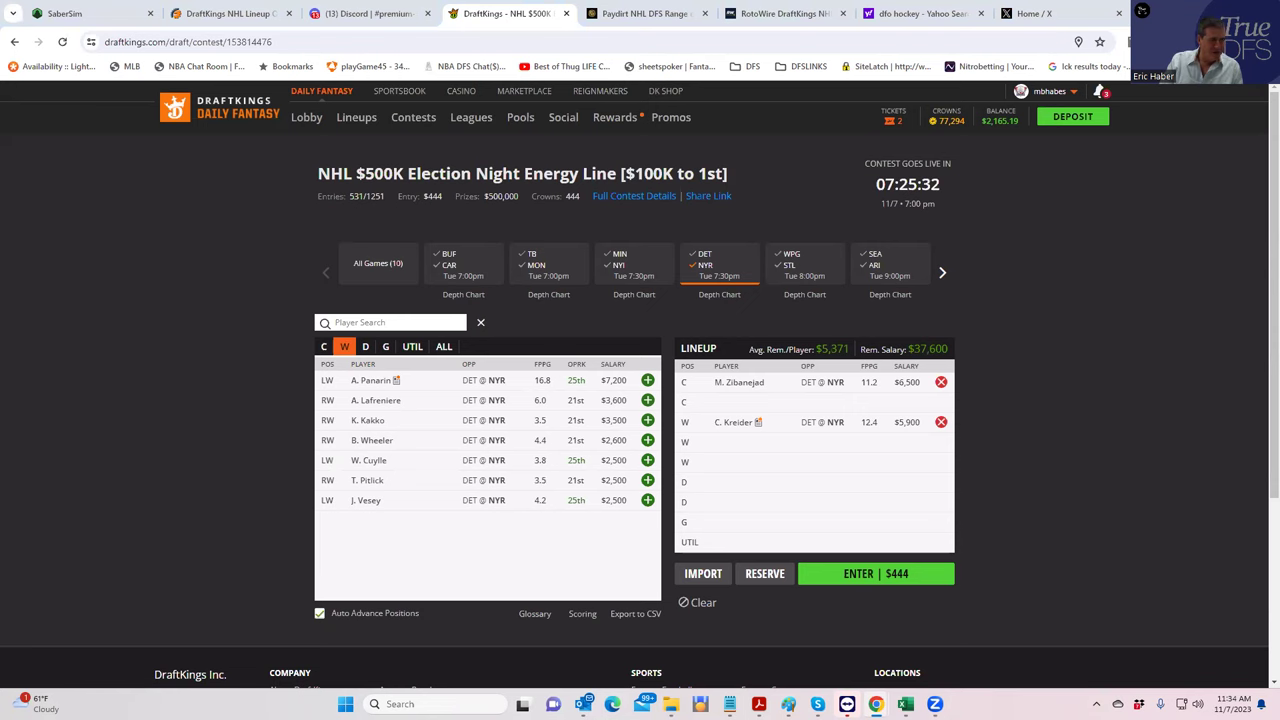
pyautogui.hotkey('alt', 'Tab')
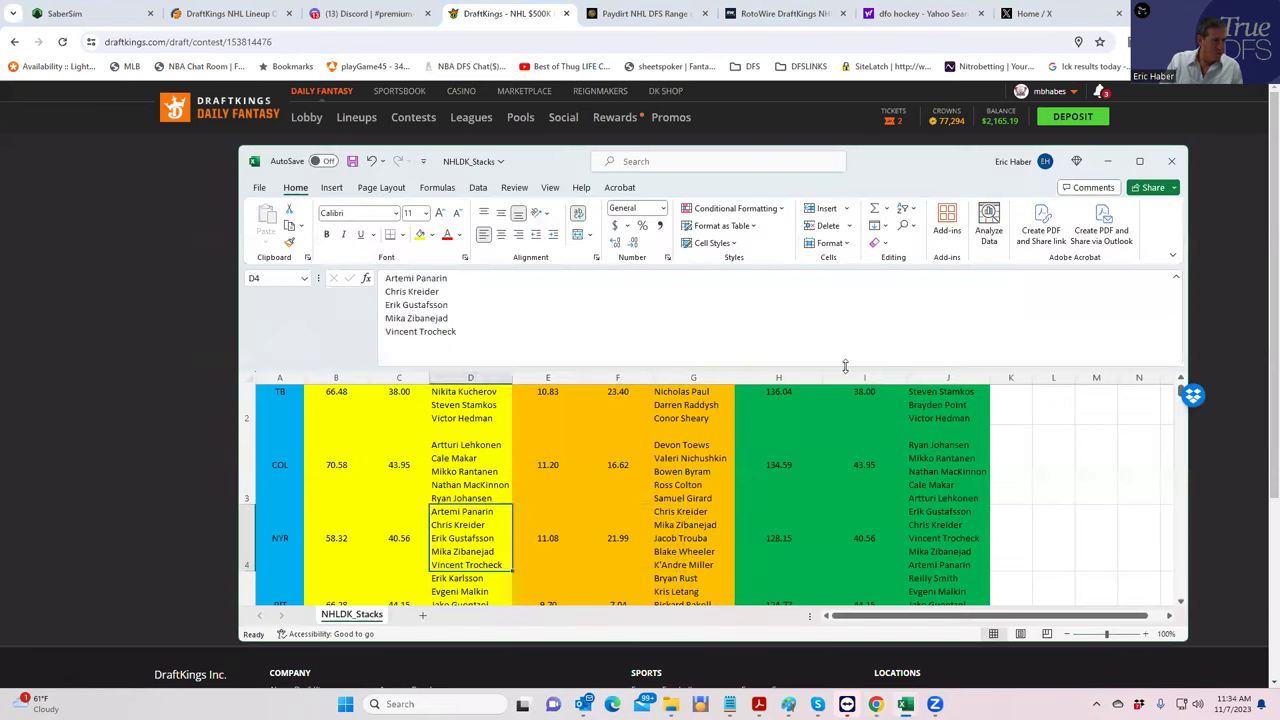
pyautogui.click(705, 512)
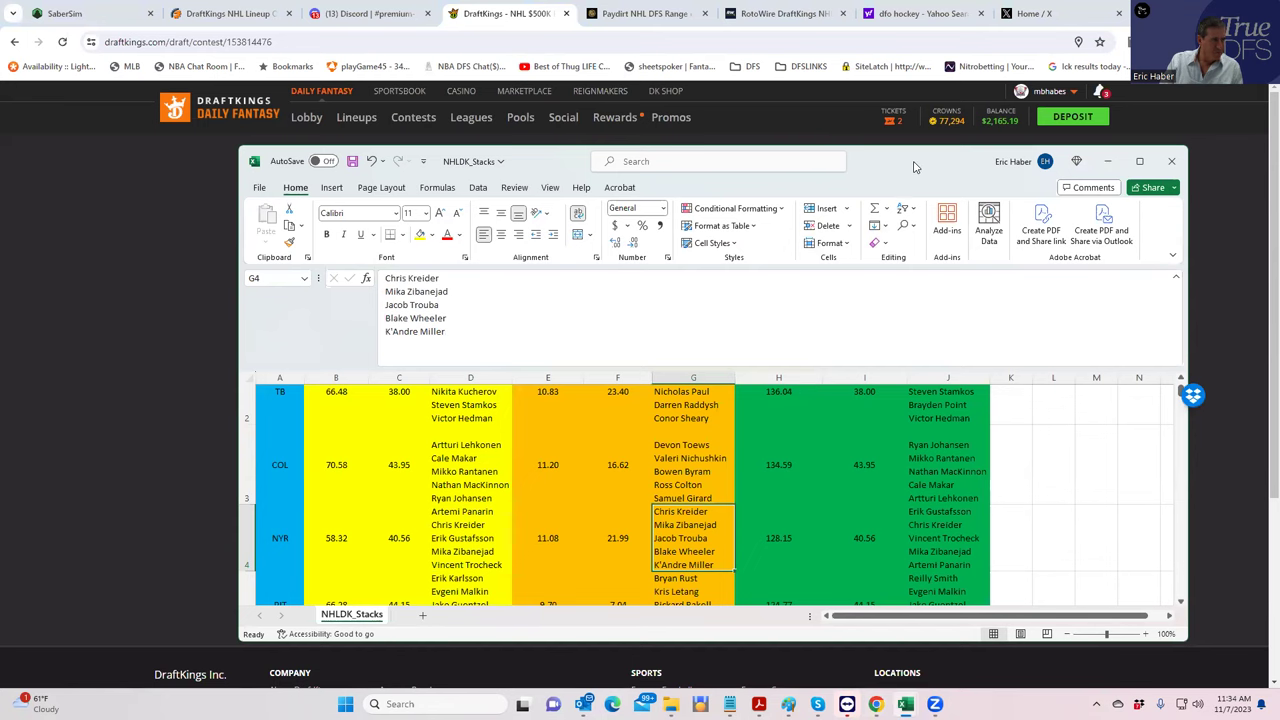
pyautogui.hotkey('alt', 'Tab')
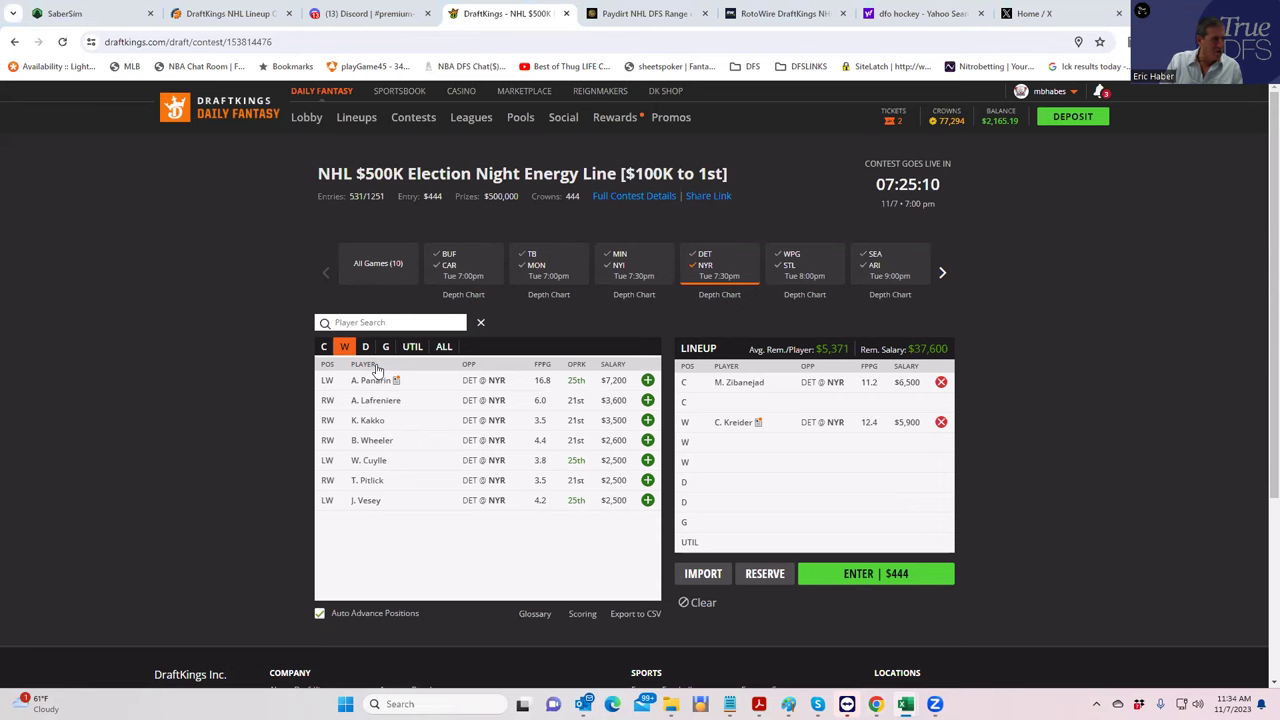
# Step: Add A. Panarin at wing and V. Trocheck at center after briefly placing Trocheck at UTIL
pyautogui.click(648, 381)
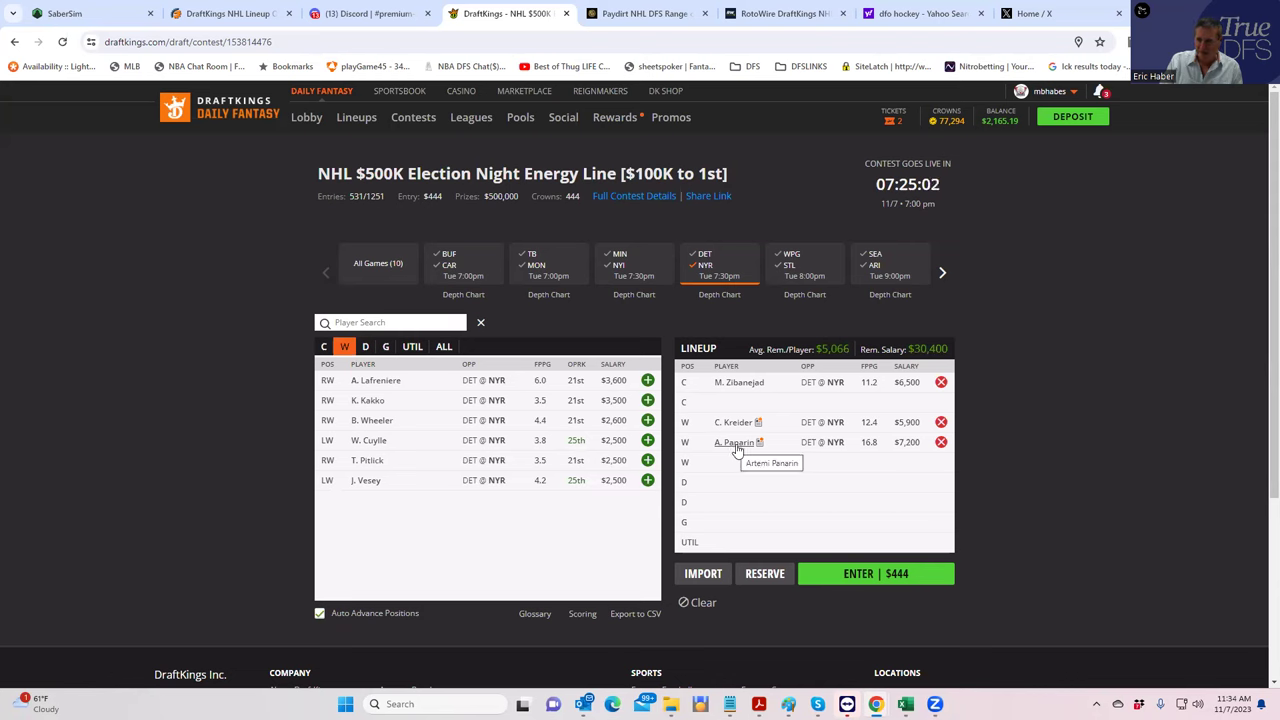
pyautogui.click(413, 349)
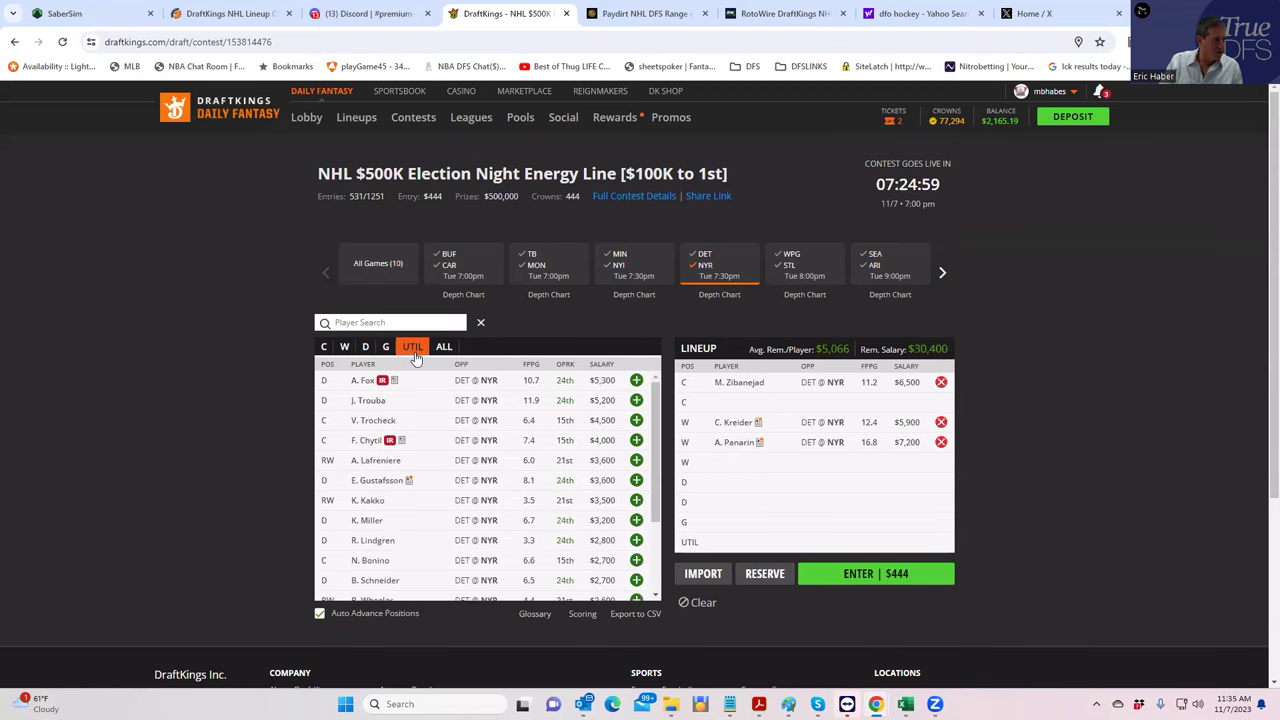
pyautogui.click(636, 420)
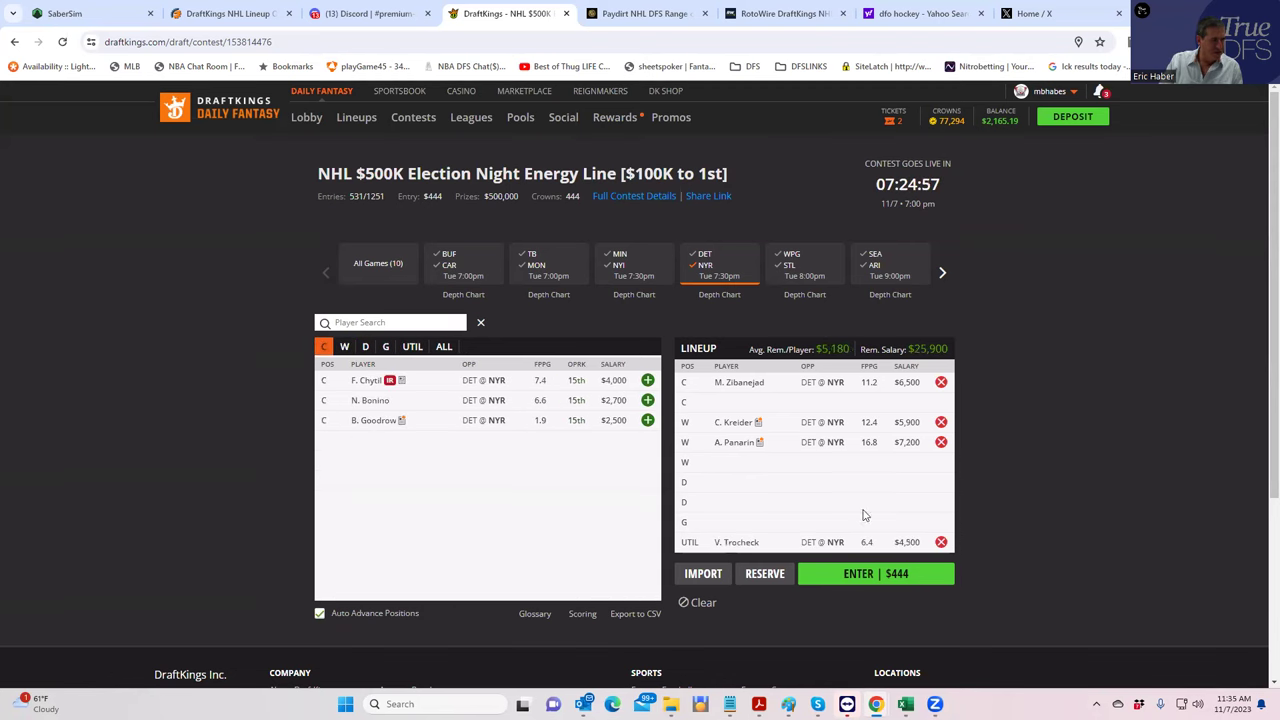
pyautogui.click(941, 542)
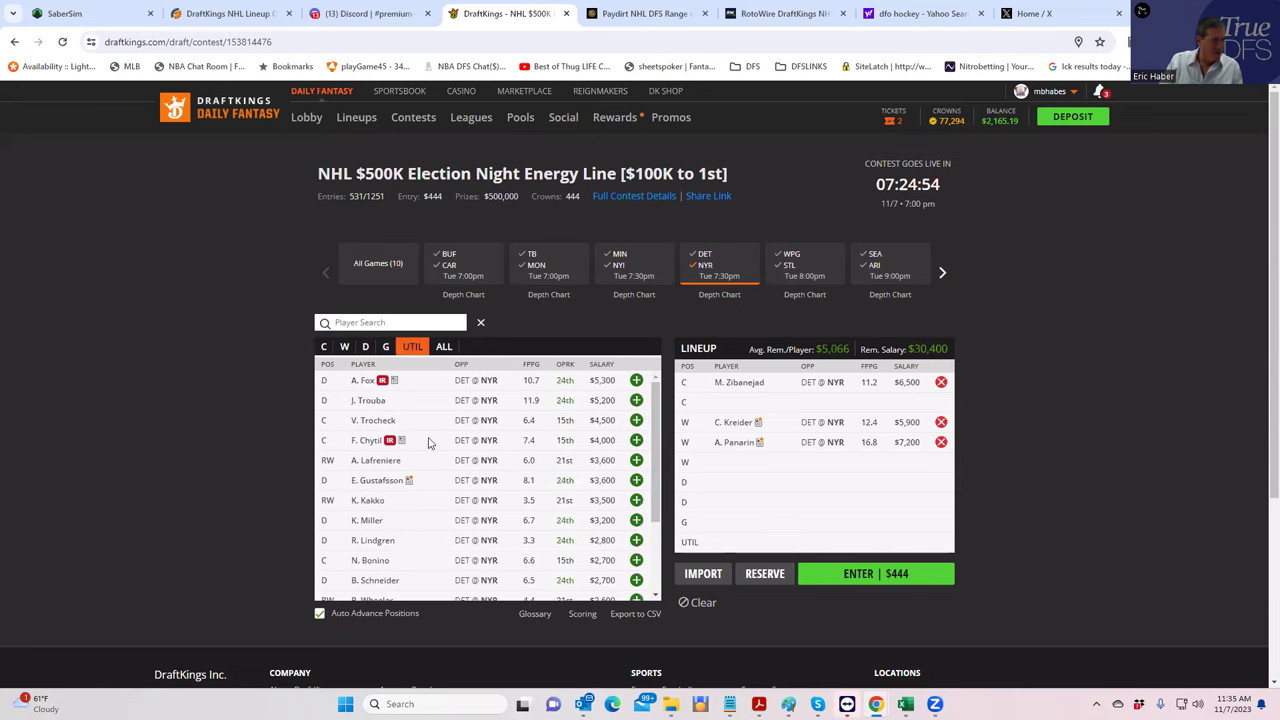
pyautogui.click(323, 347)
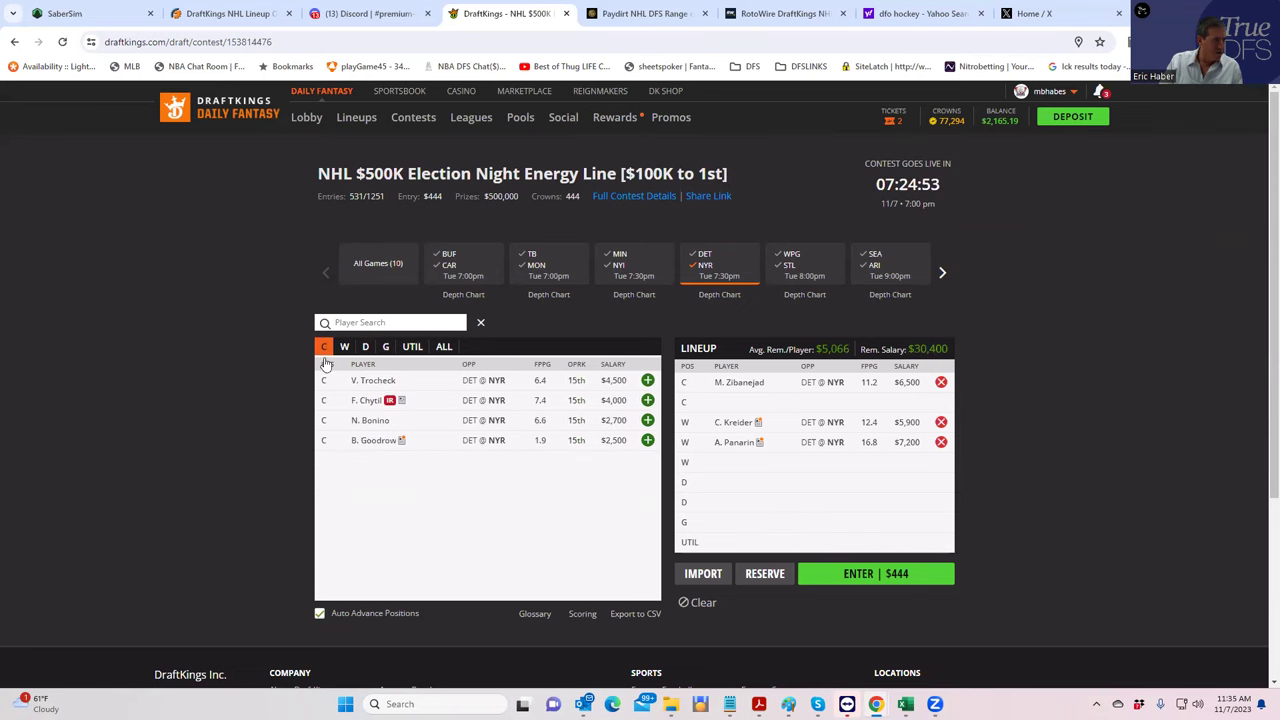
pyautogui.click(647, 381)
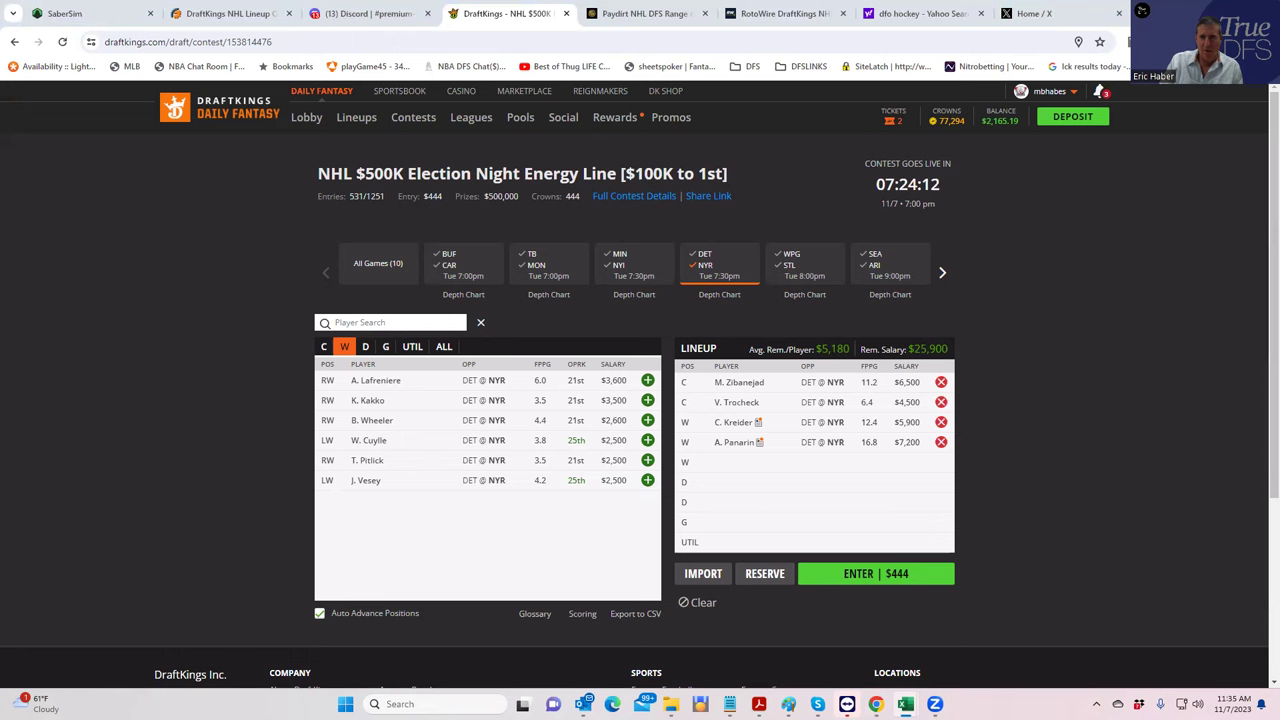
# Step: Minimize the unwanted workbook and bring the NHLDK_Proj projections workbook forward
pyautogui.hotkey('alt', 'Tab')
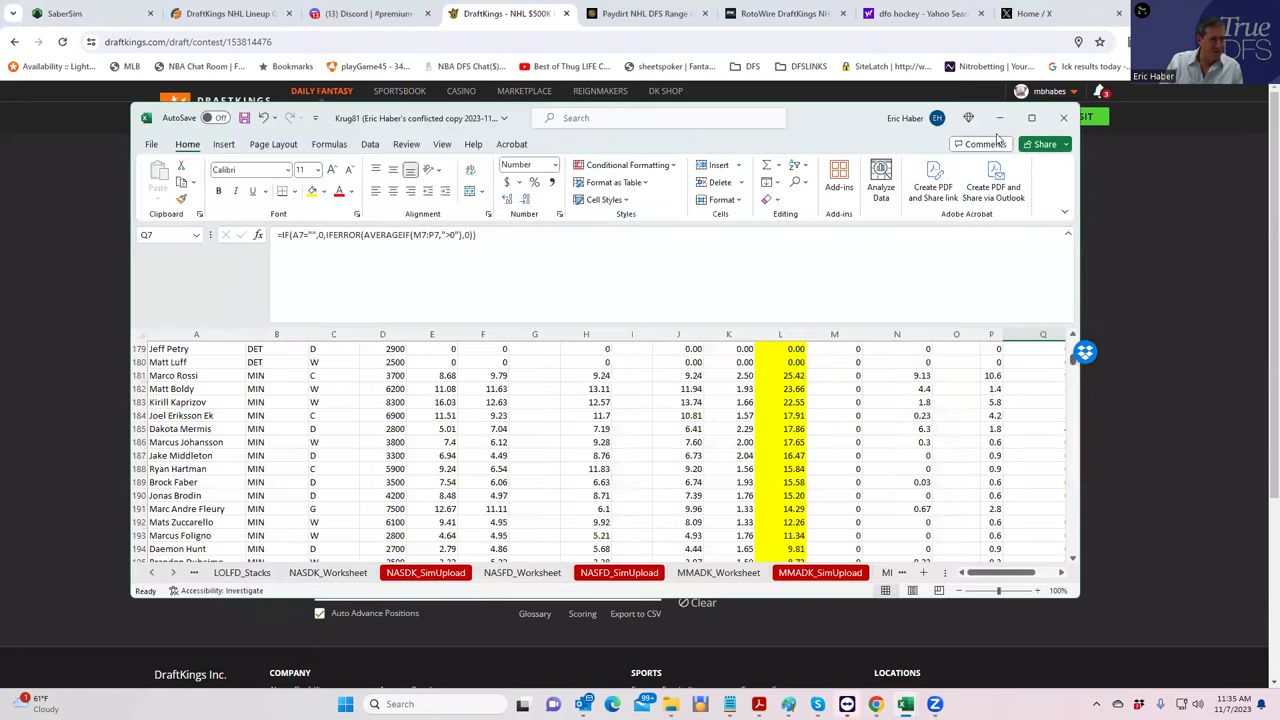
pyautogui.click(1005, 120)
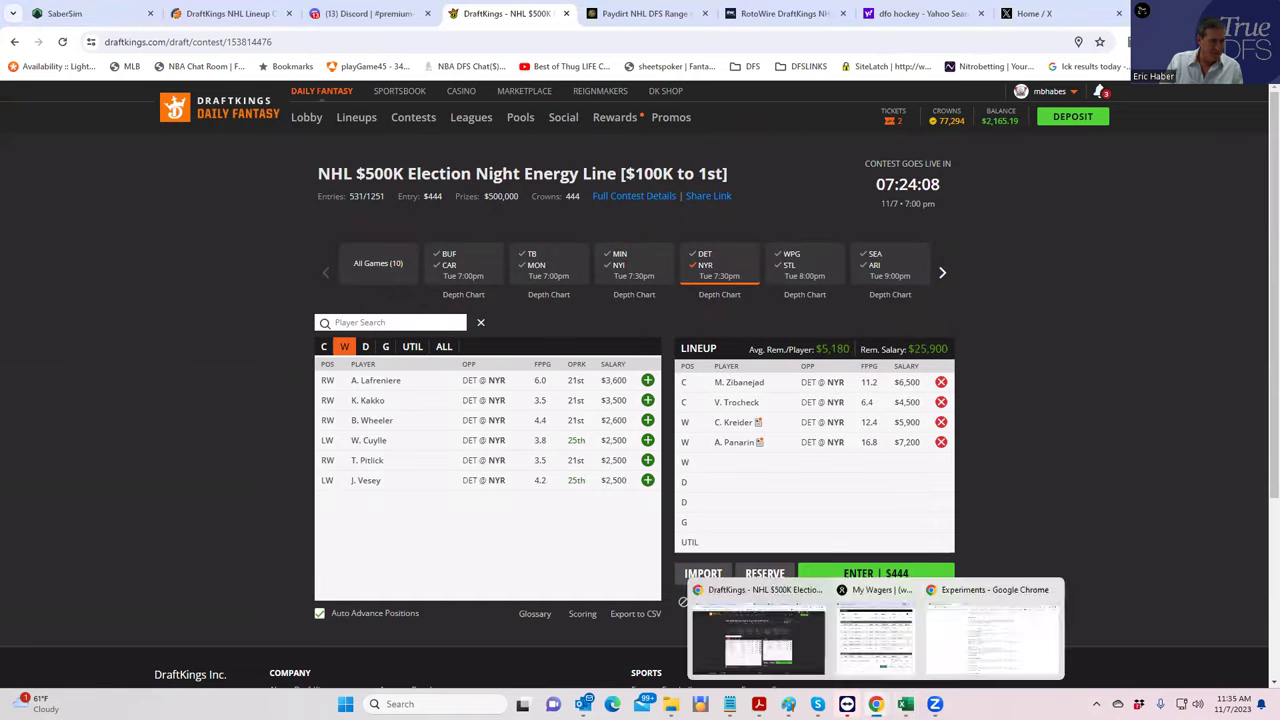
pyautogui.moveTo(905, 705)
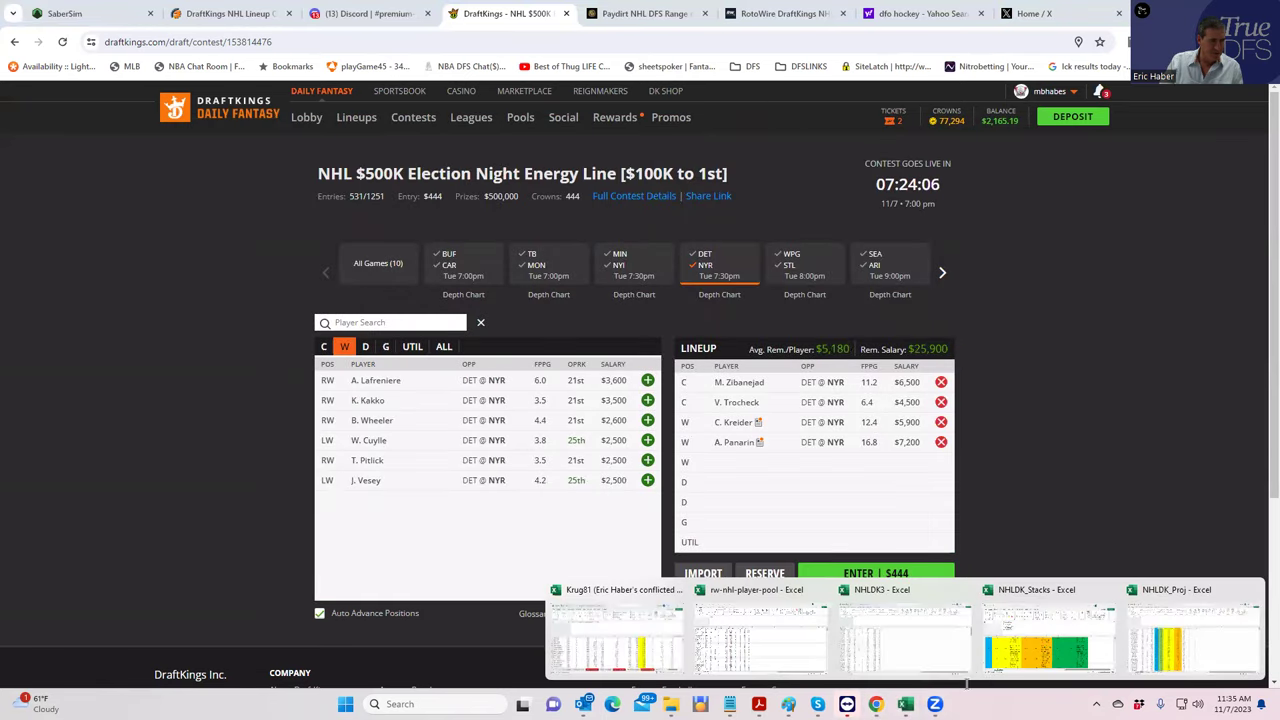
pyautogui.click(1168, 628)
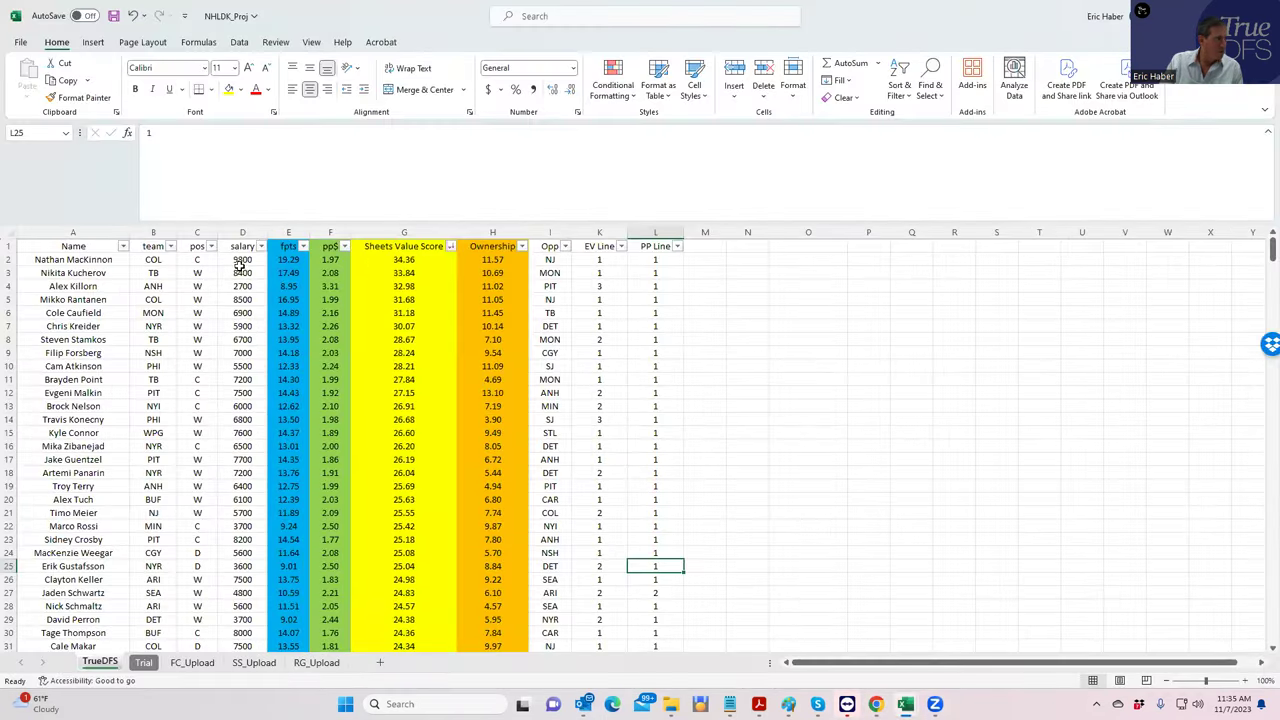
# Step: Check Gustafsson's and Trocheck's PP Line values in L224 and L226, entering 1 in L226
pyautogui.click(171, 246)
pyautogui.press('Escape')
pyautogui.scroll(-20, 330, 440)
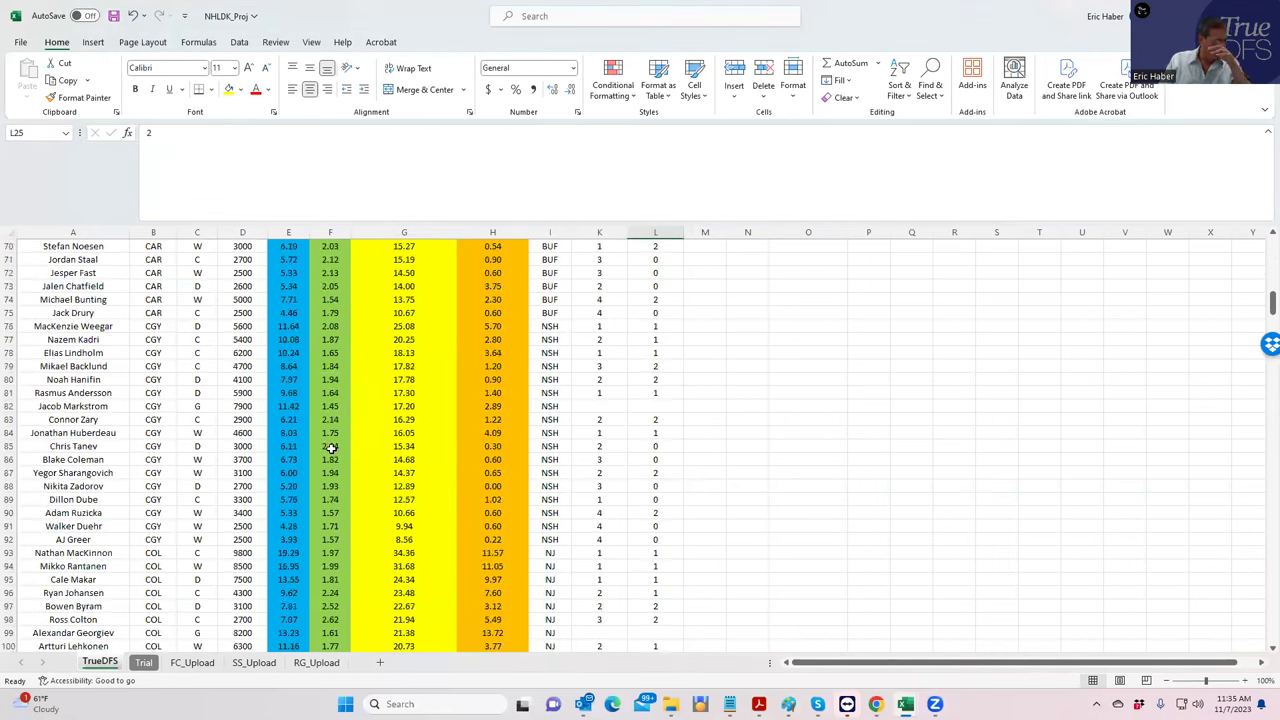
pyautogui.scroll(-20, 331, 446)
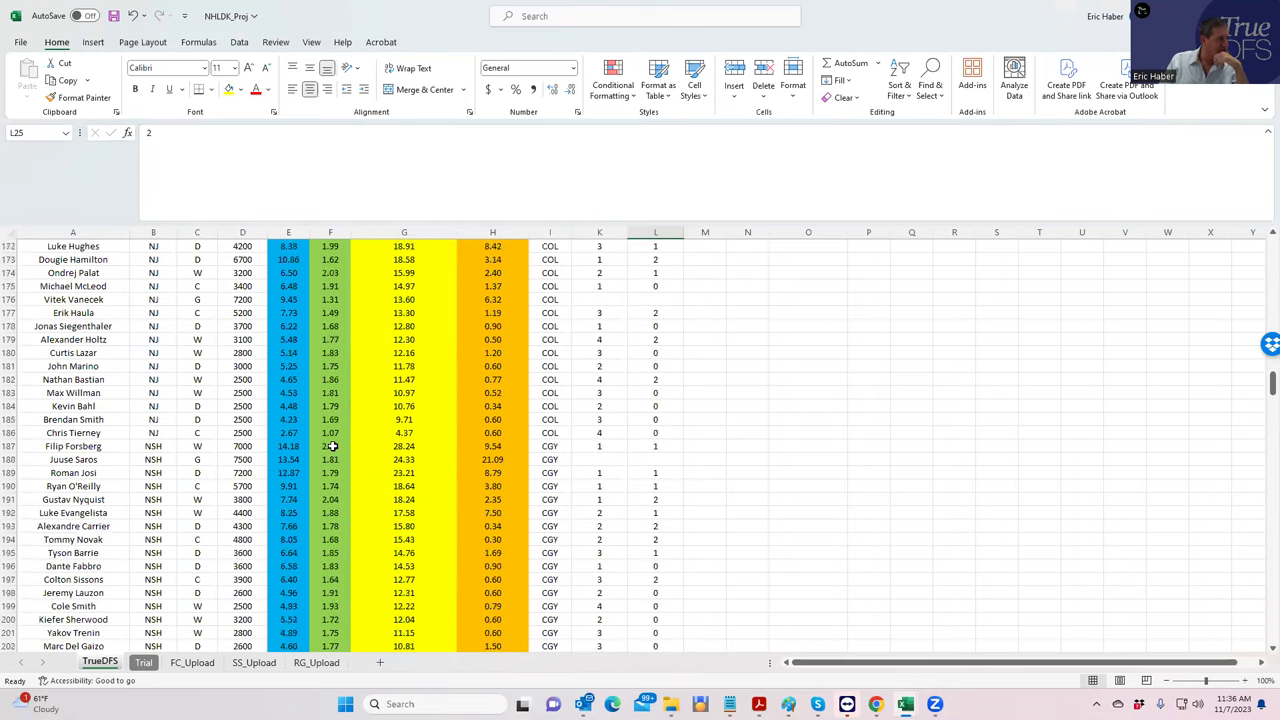
pyautogui.scroll(-13, 331, 446)
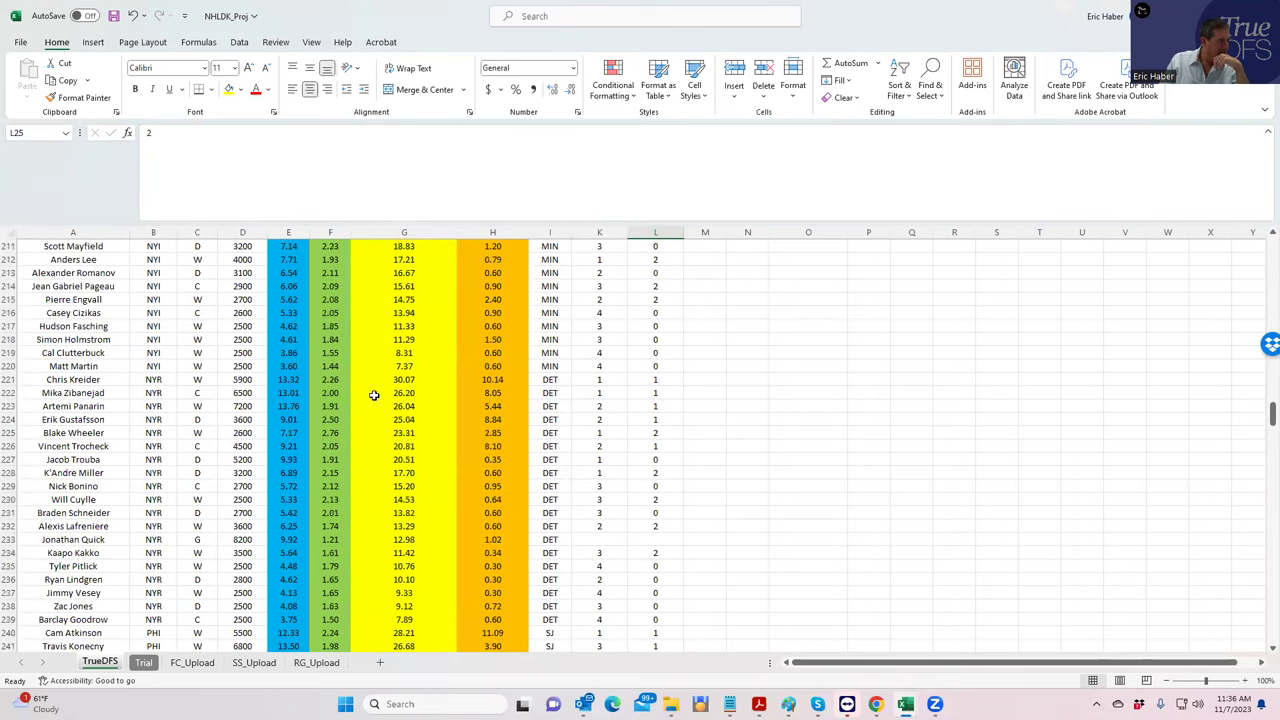
pyautogui.click(658, 446)
pyautogui.write('1')
pyautogui.click(659, 419)
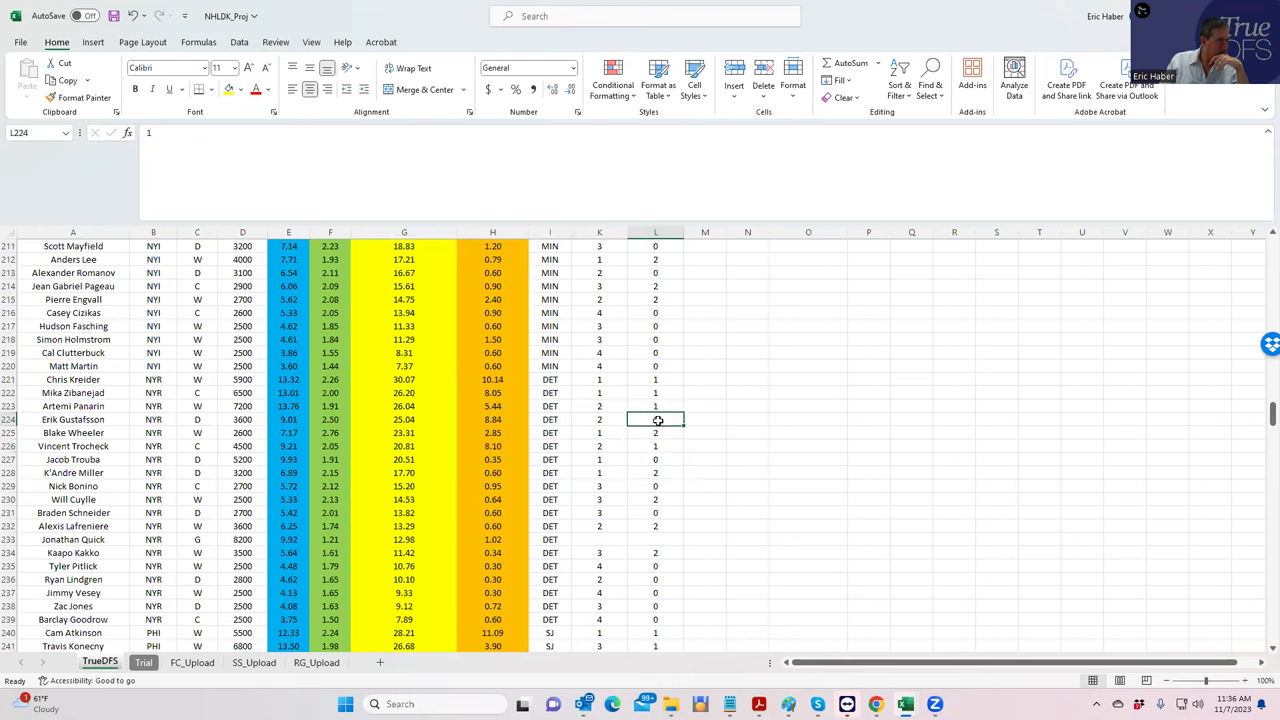
pyautogui.click(659, 447)
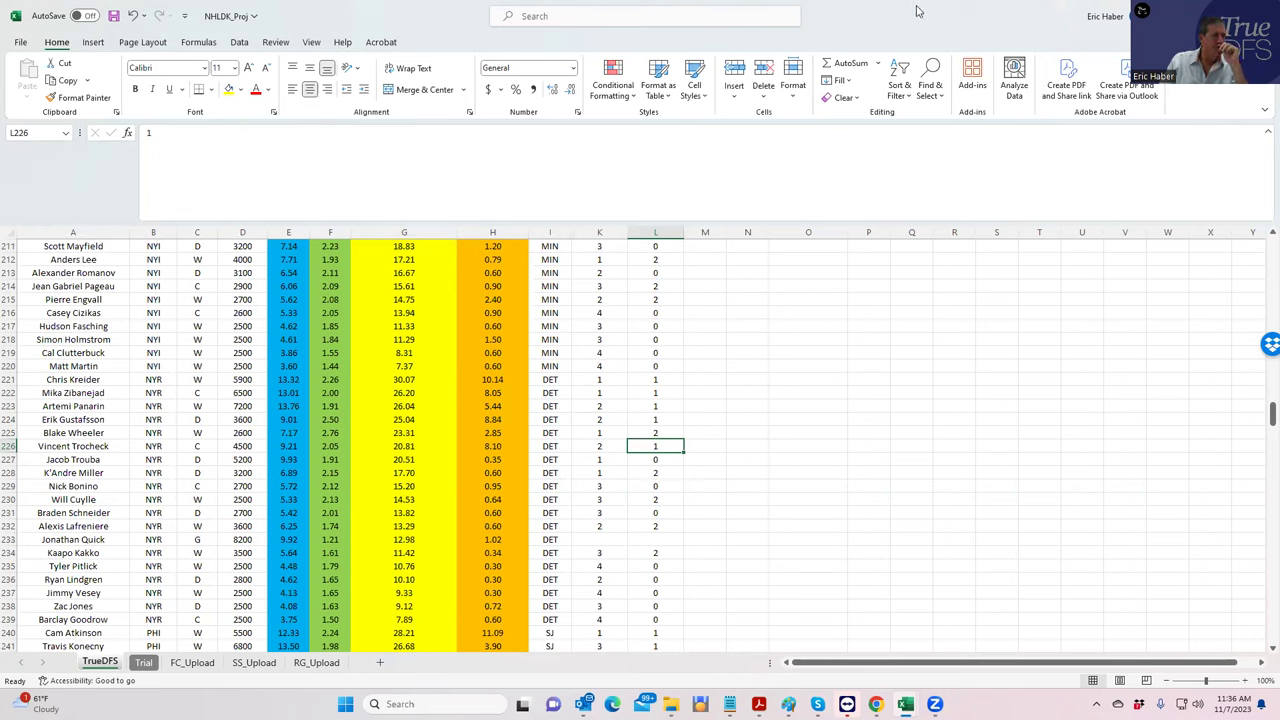
pyautogui.hotkey('alt', 'Tab')
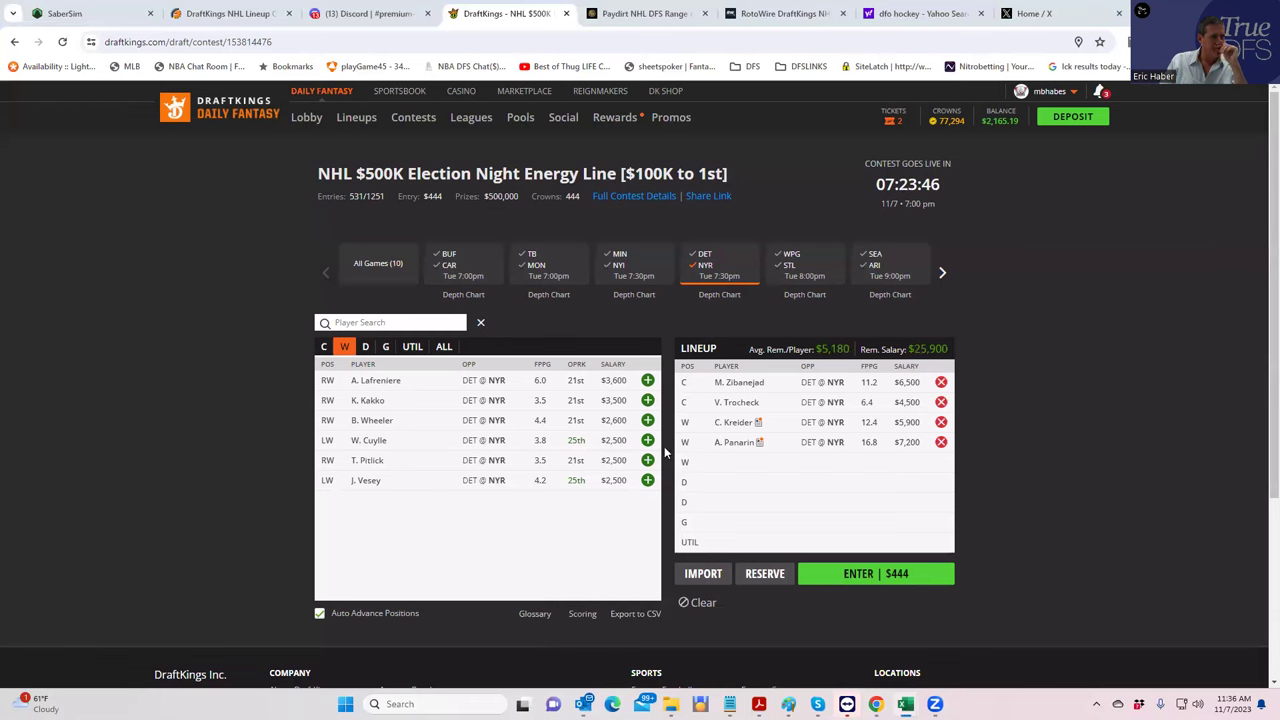
# Step: Add defenseman E. Gustafsson ($3,600), then list goalies from all games
pyautogui.click(365, 347)
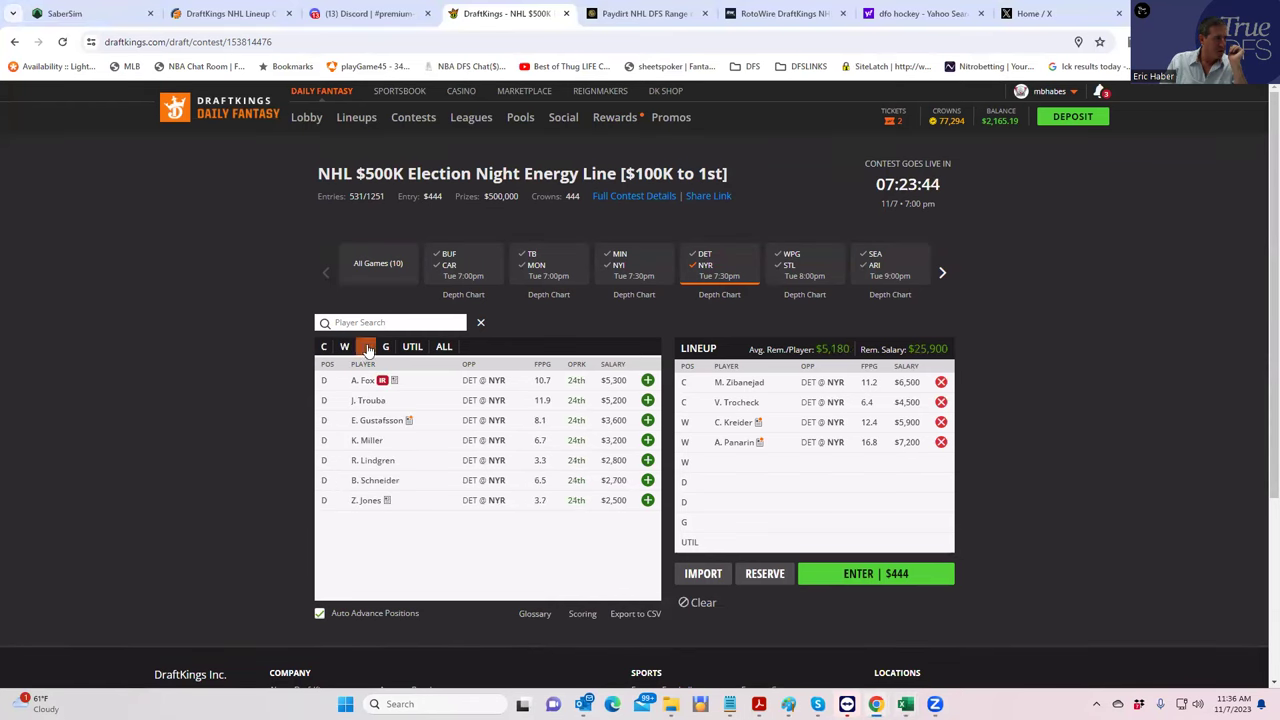
pyautogui.click(648, 421)
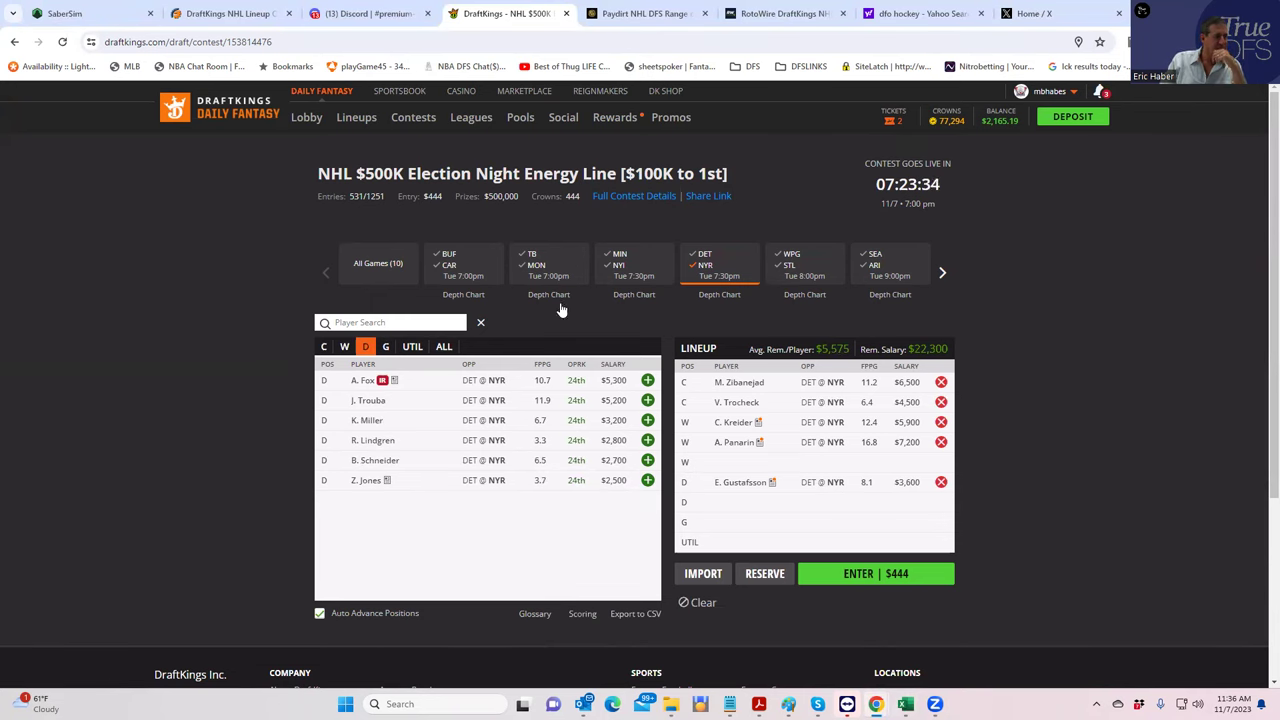
pyautogui.click(711, 270)
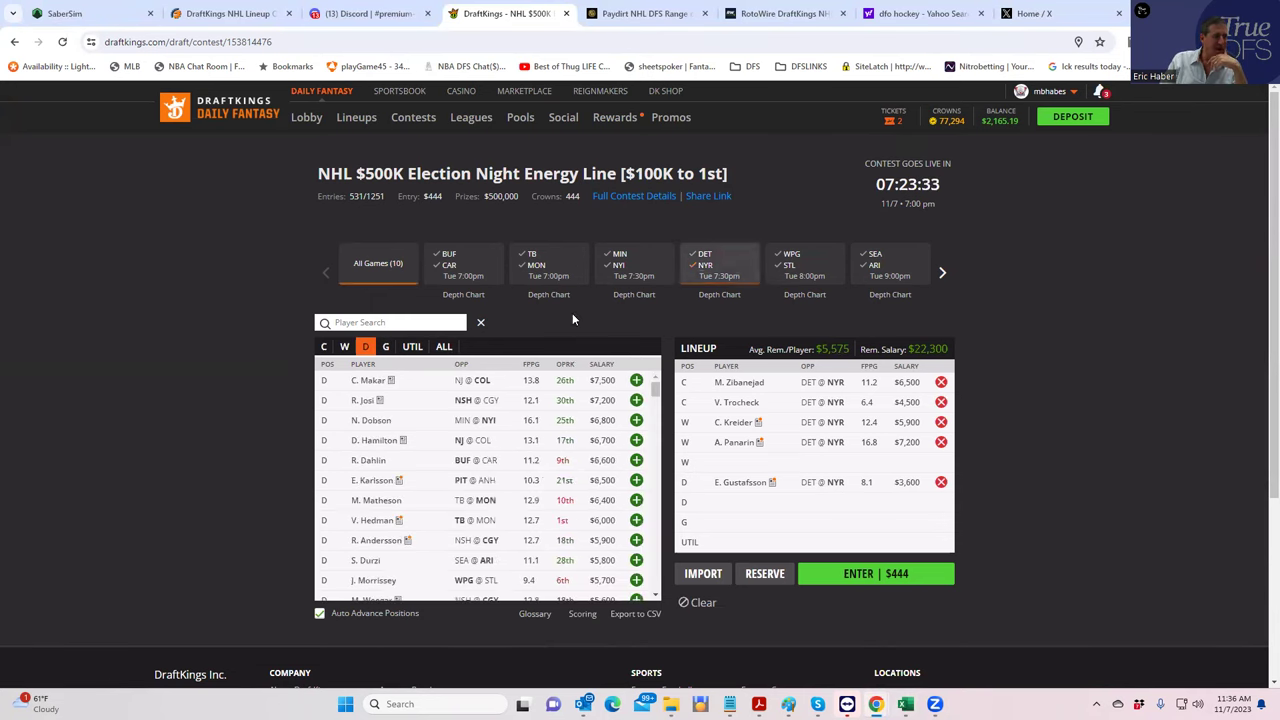
pyautogui.click(387, 348)
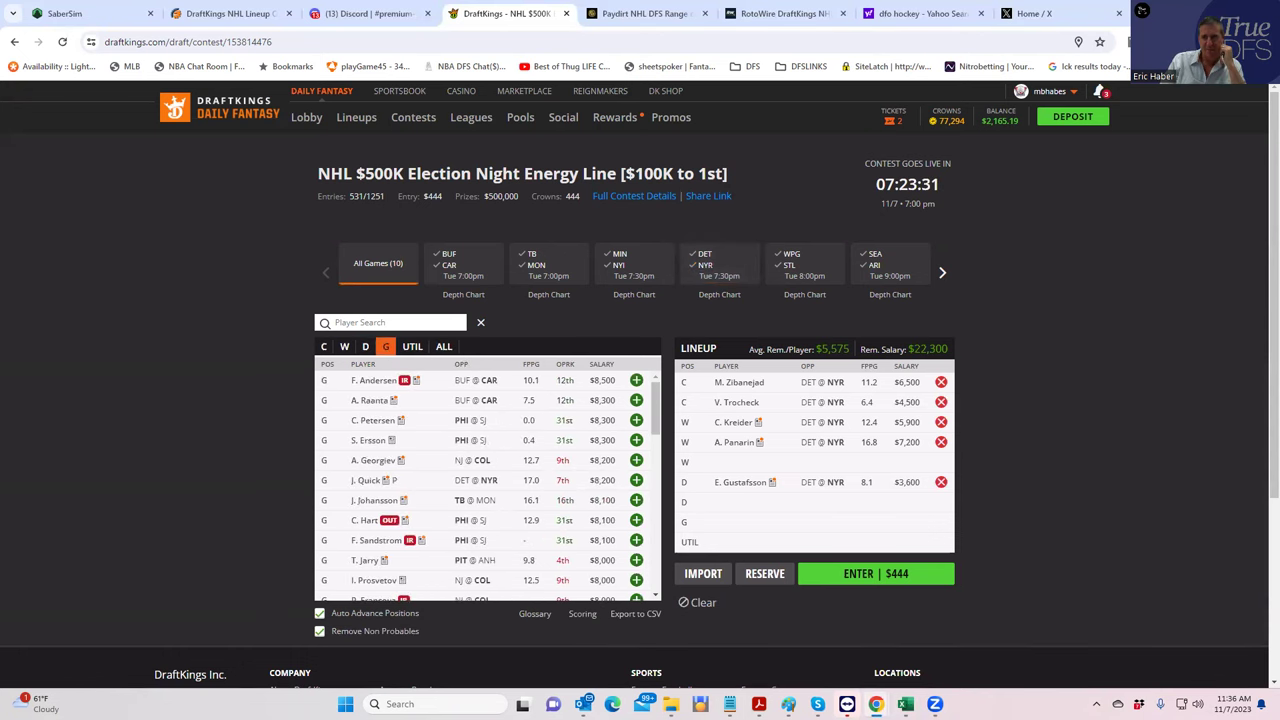
# Step: Maximize NHLDK_Proj, sort by Sheets Value Score largest first, and pick out Juuse Saros in C33
pyautogui.hotkey('alt', 'Tab')
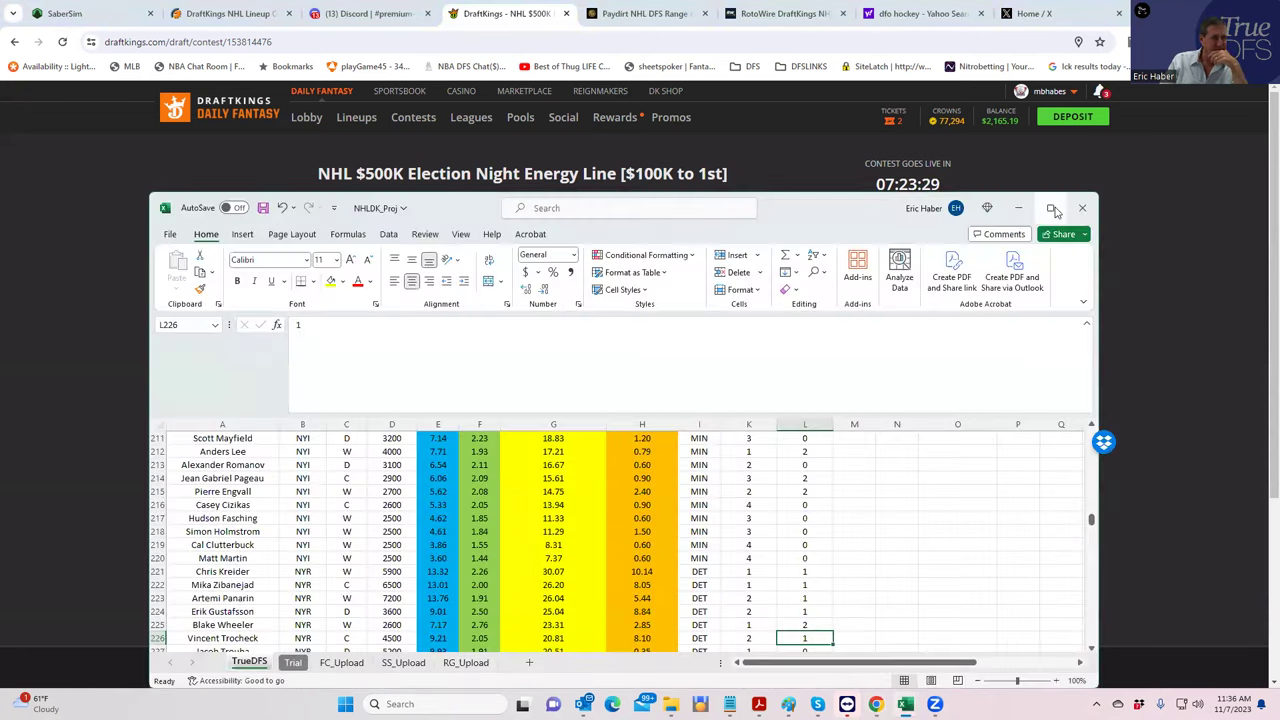
pyautogui.press('super+Up')
pyautogui.moveTo(1271, 399); pyautogui.dragTo(1271, 252)
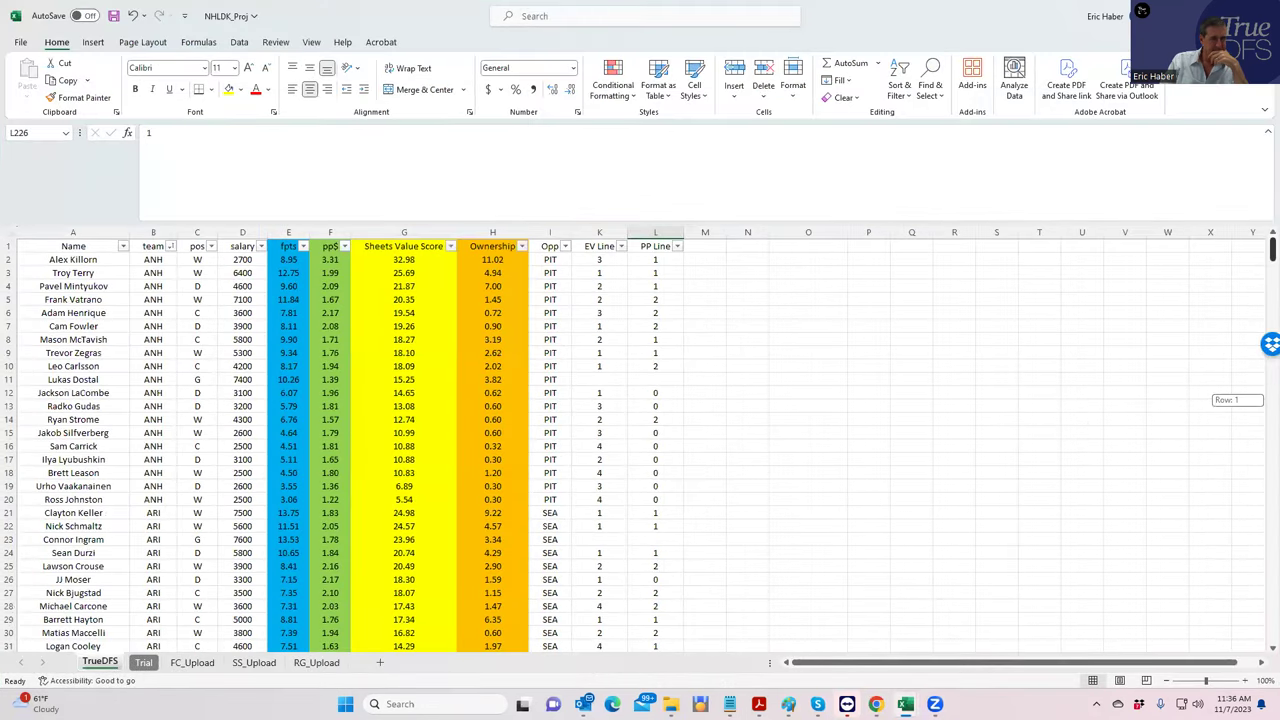
pyautogui.click(450, 246)
pyautogui.click(343, 281)
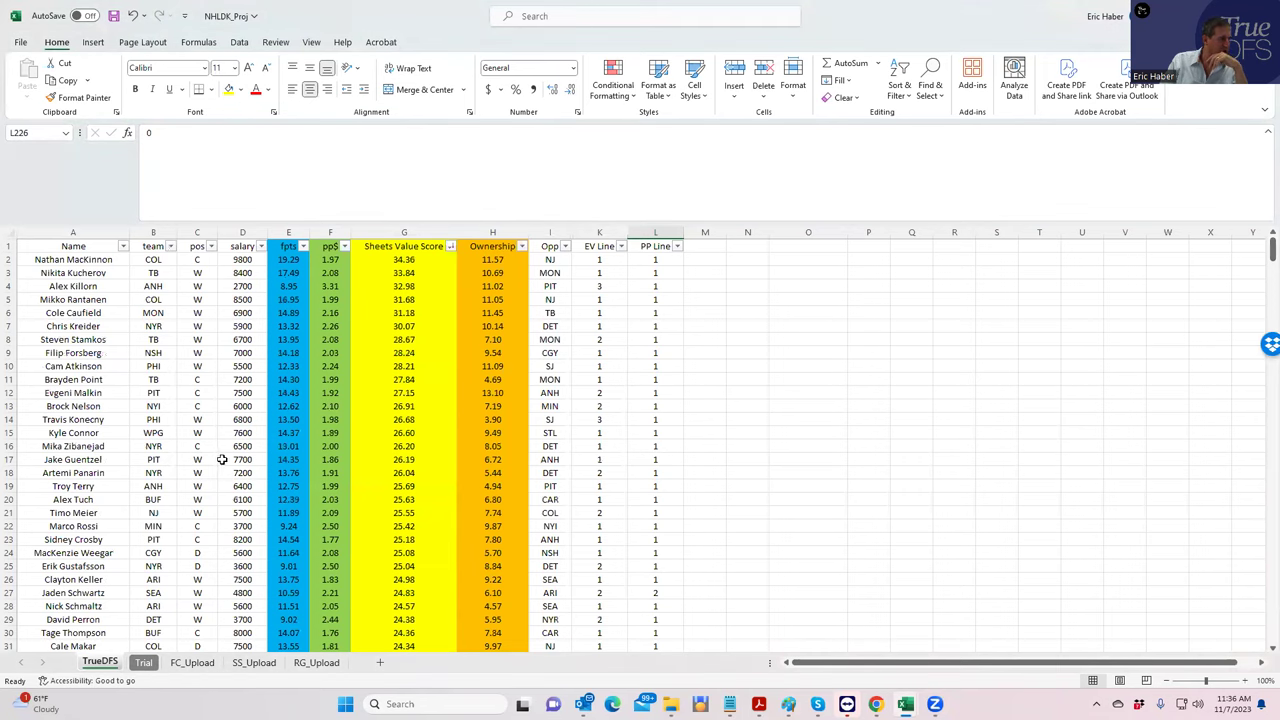
pyautogui.scroll(-4, 229, 466)
pyautogui.click(197, 512)
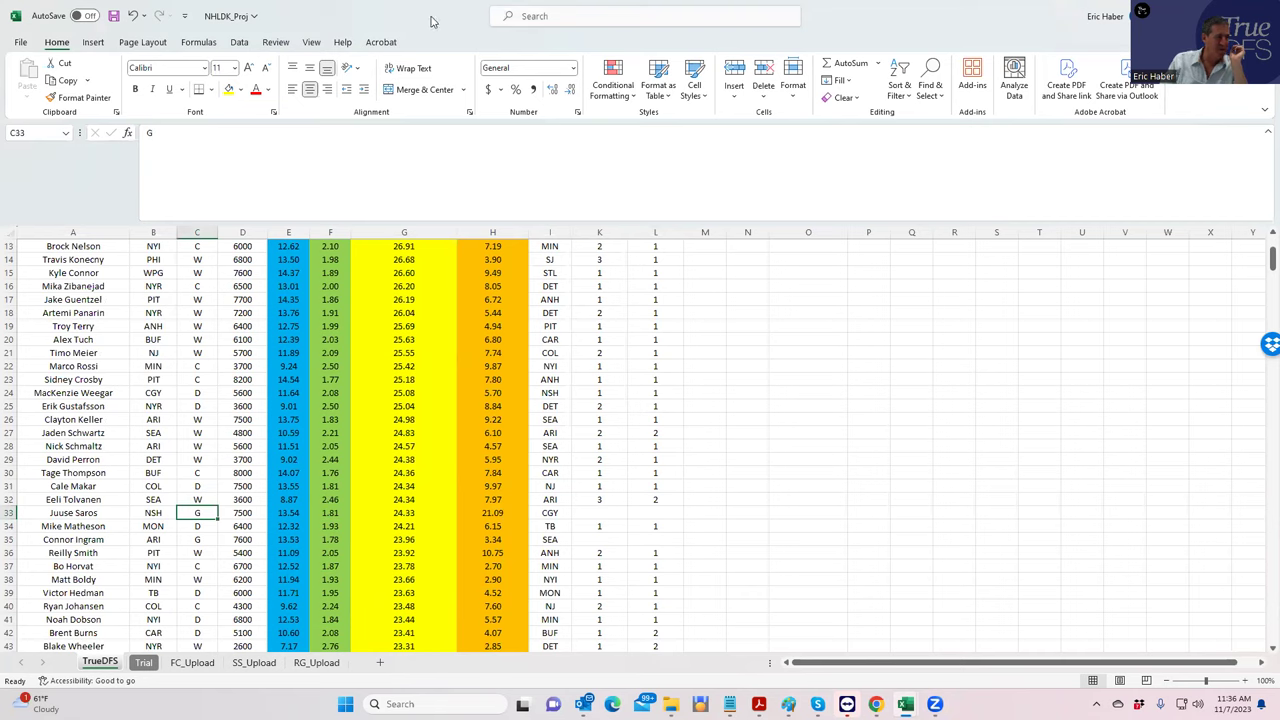
pyautogui.hotkey('alt', 'Tab')
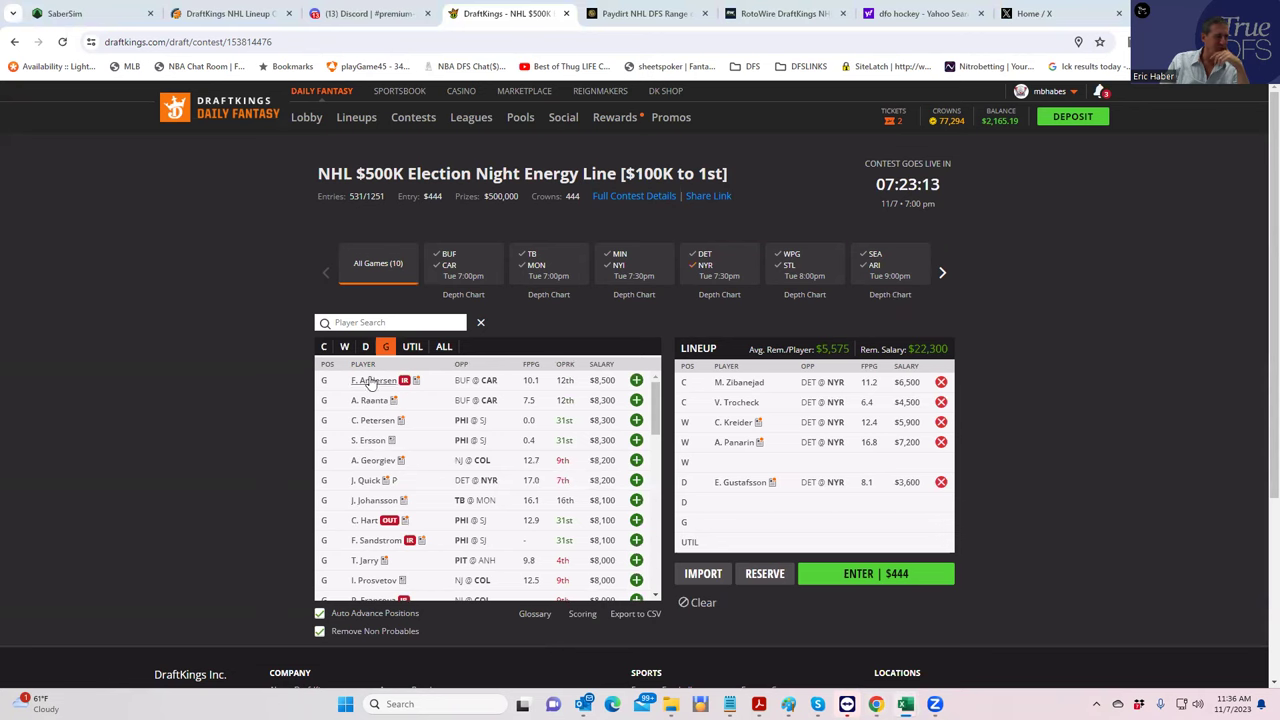
# Step: Search 'sar' to add goalie J. Saros ($7,500), then filter players to the PHI at SJ game
pyautogui.click(370, 321)
pyautogui.write('sar')
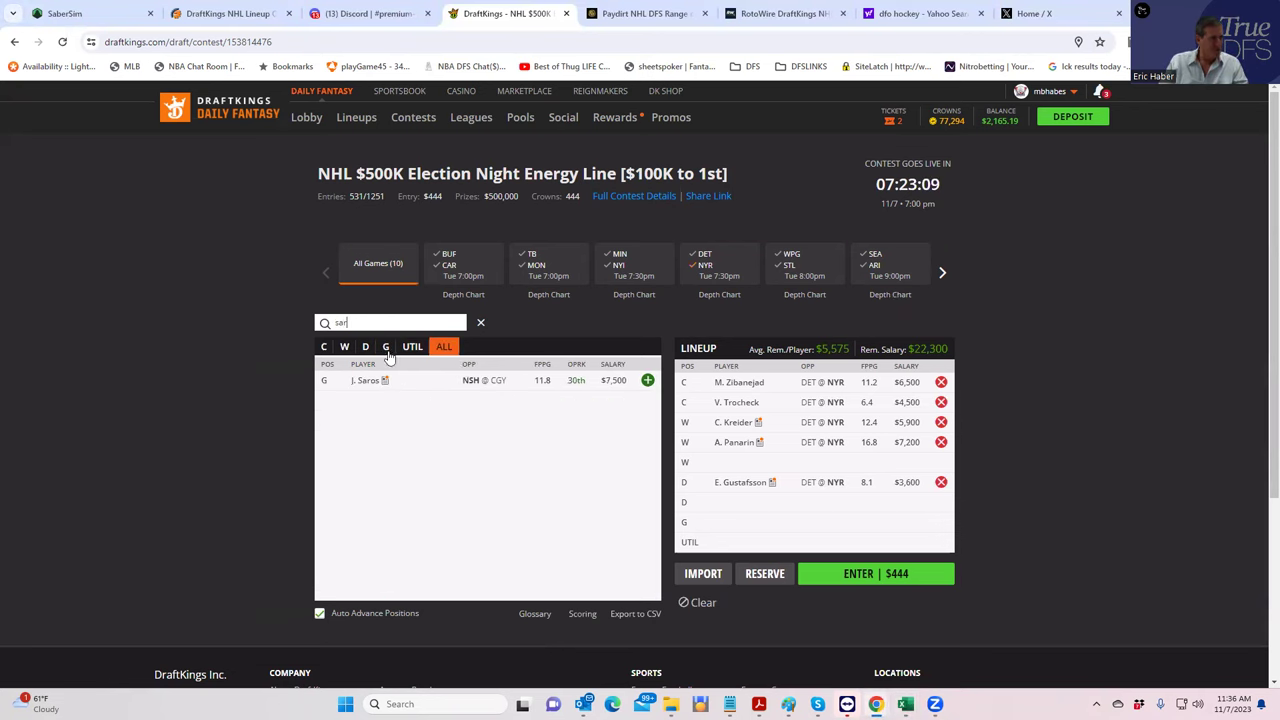
pyautogui.click(647, 380)
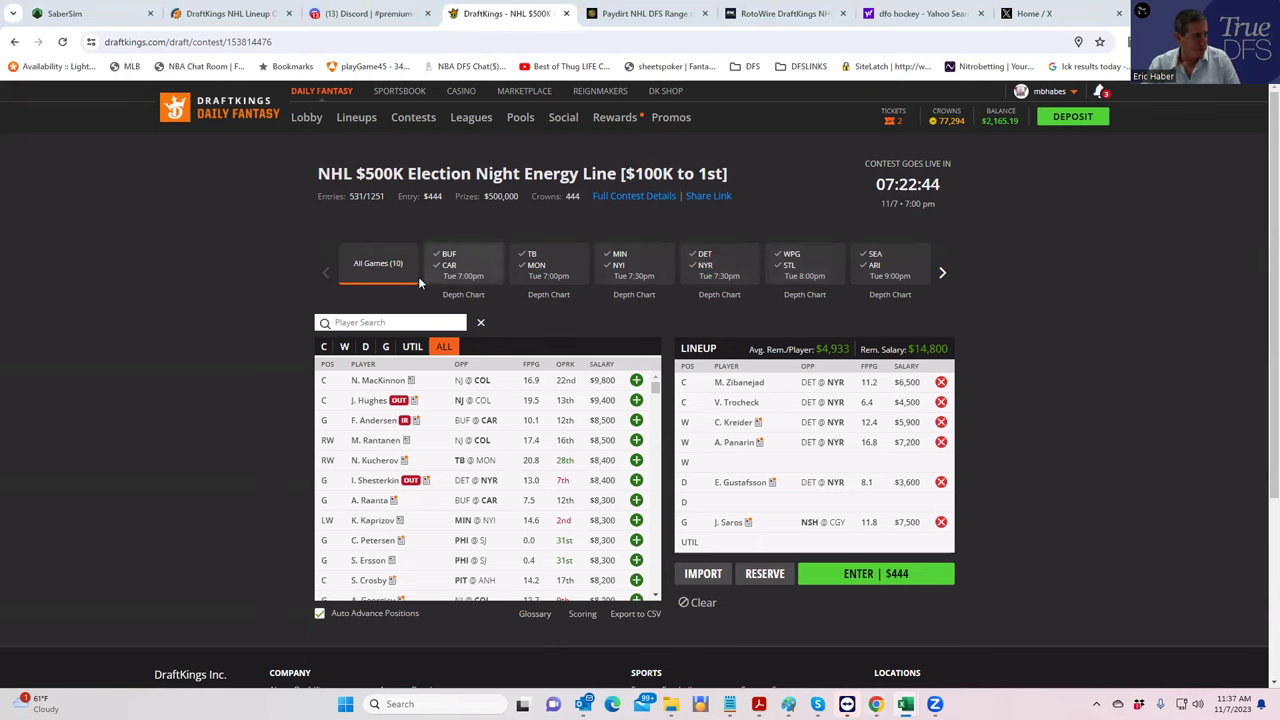
pyautogui.click(941, 273)
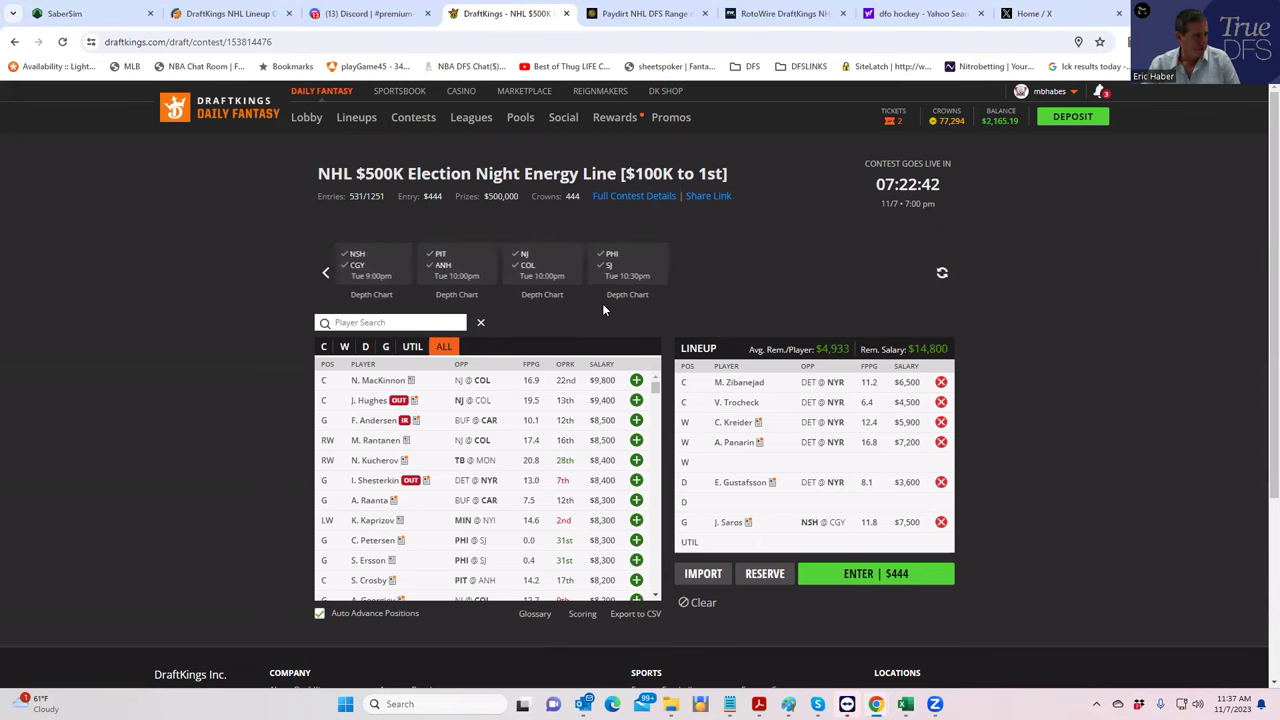
pyautogui.click(620, 266)
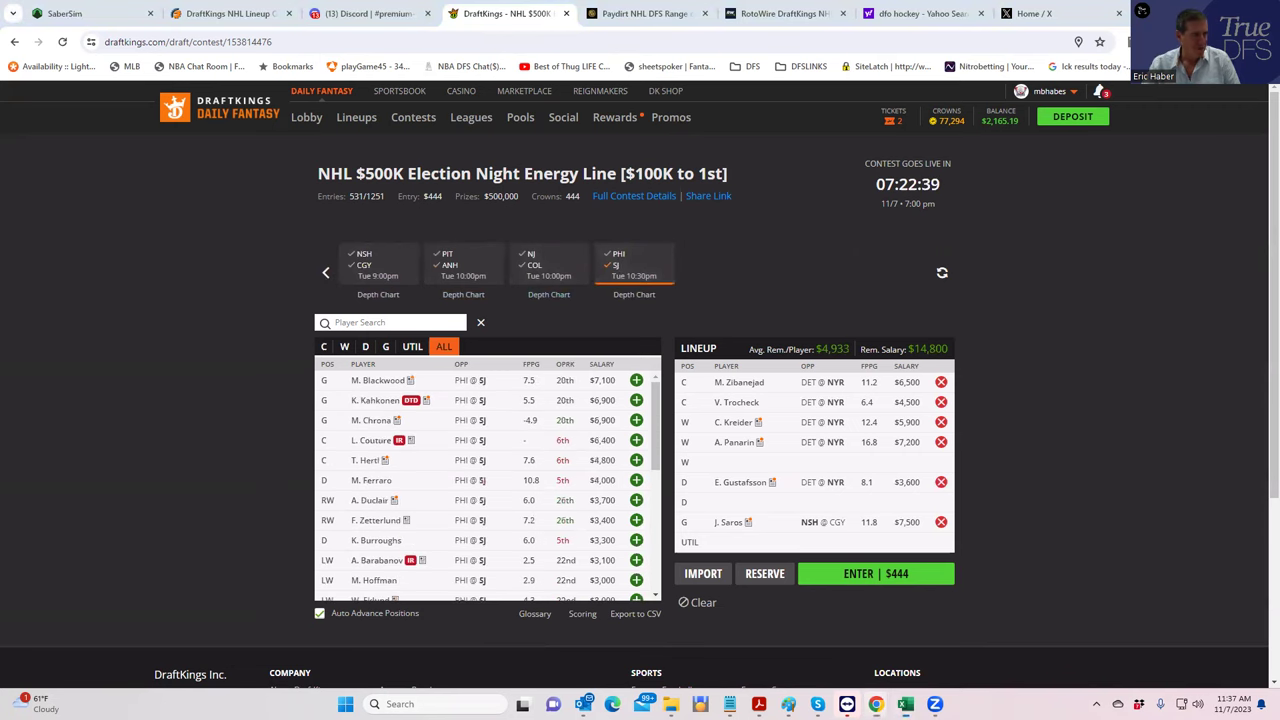
# Step: Sort NHLDK_Stacks by value stack largest first, view SJ's stack in G2, and minimize both workbooks
pyautogui.hotkey('alt', 'Tab')
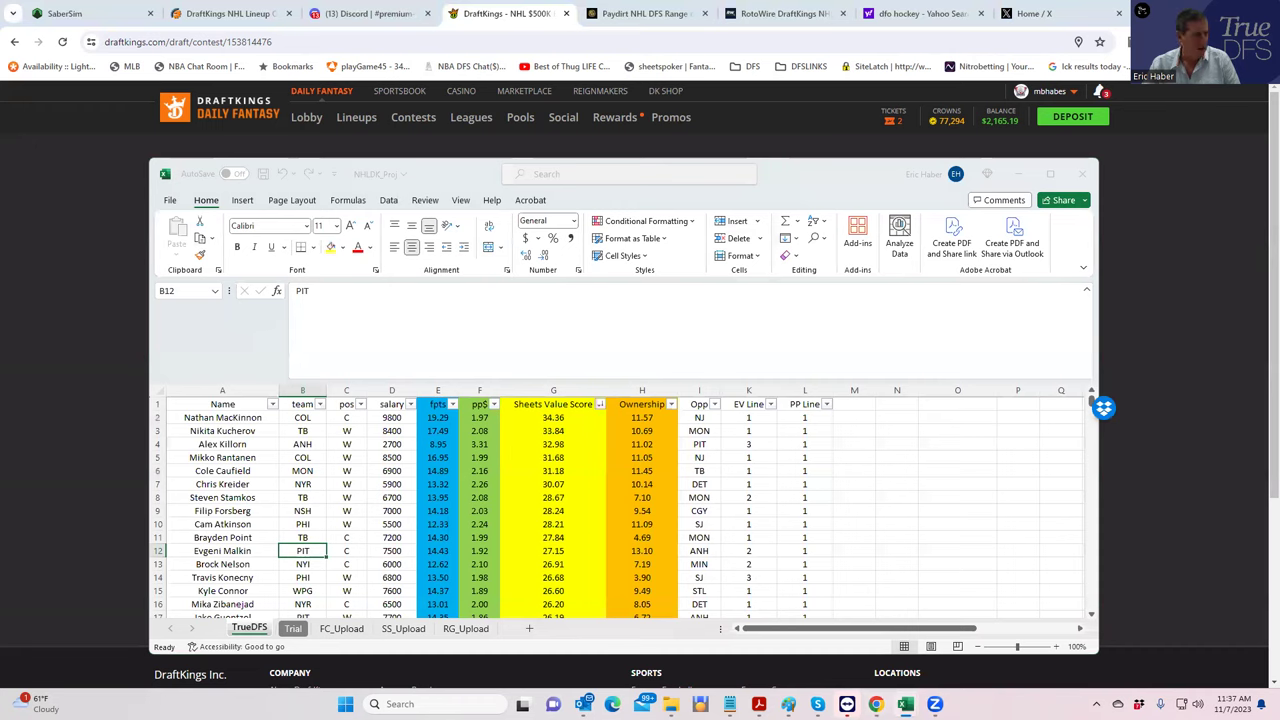
pyautogui.hotkey('alt', 'Tab')
pyautogui.scroll(5, 925, 468)
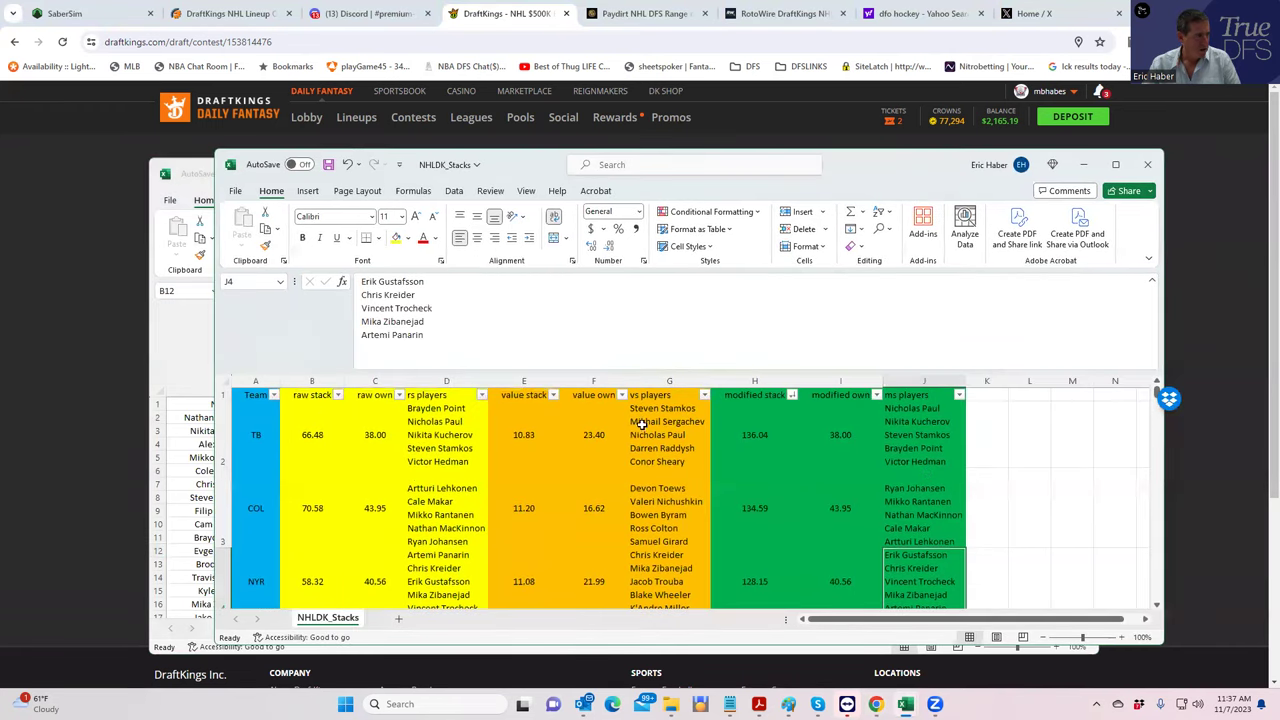
pyautogui.click(553, 395)
pyautogui.click(637, 377)
pyautogui.click(553, 396)
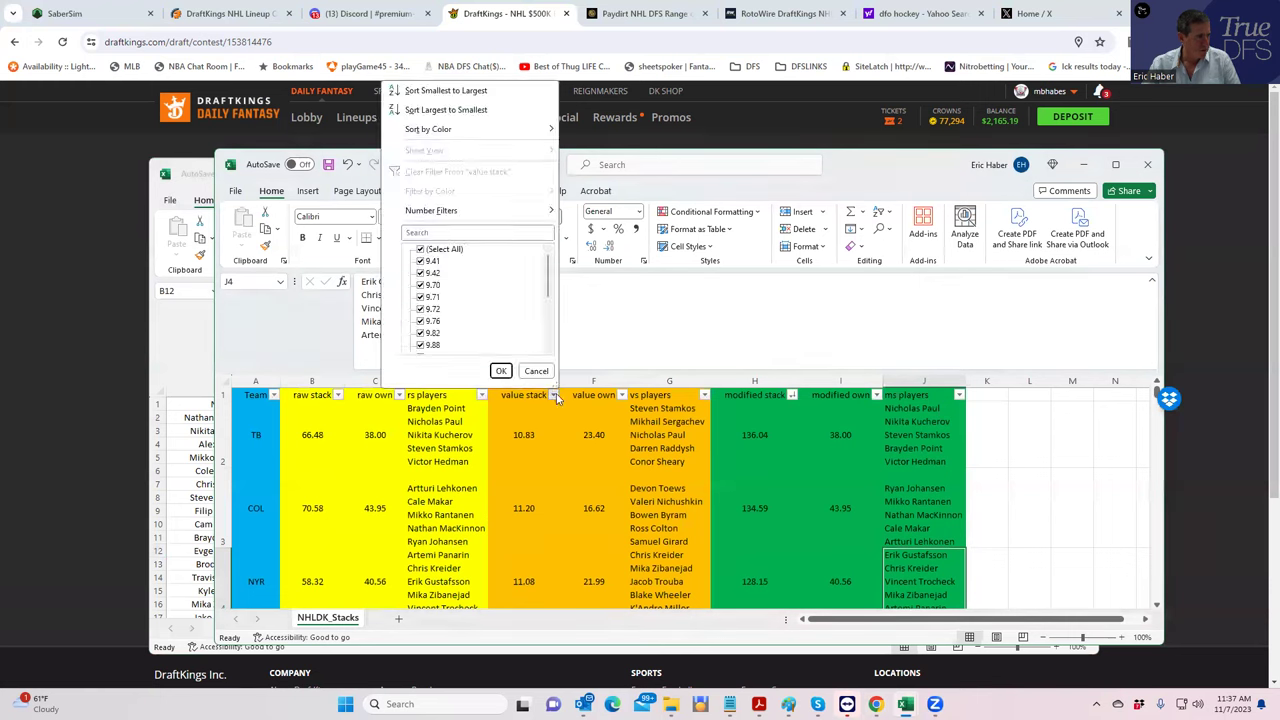
pyautogui.click(446, 110)
pyautogui.click(652, 436)
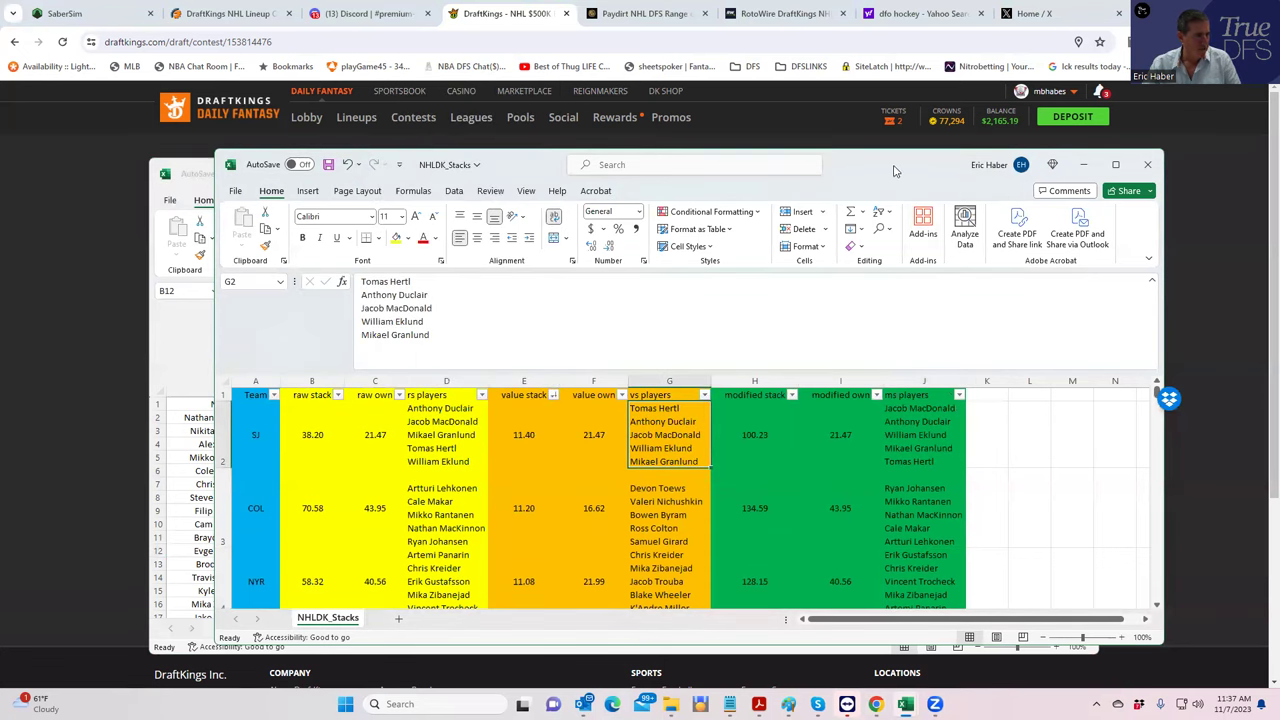
pyautogui.click(1083, 164)
pyautogui.click(1020, 174)
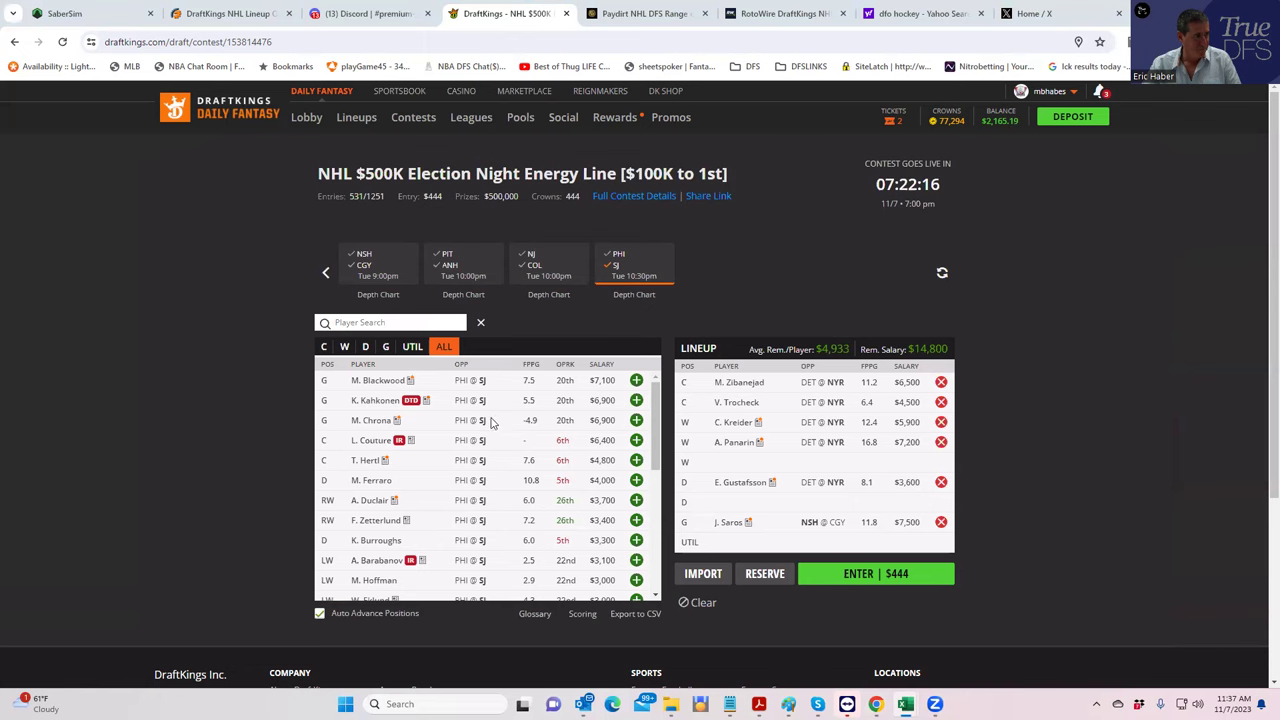
# Step: Switch the PHI–SJ player list to wingers, led by A. Duclair at $3,700
pyautogui.click(345, 347)
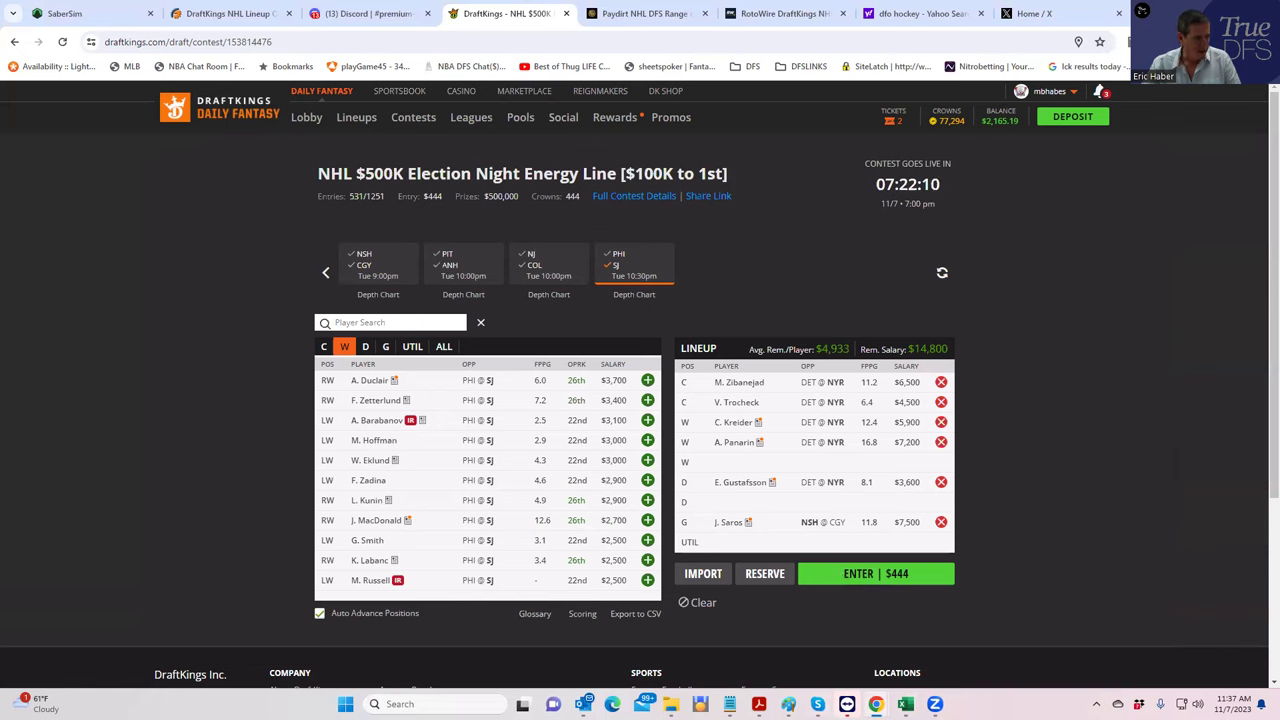
pyautogui.moveTo(905, 704)
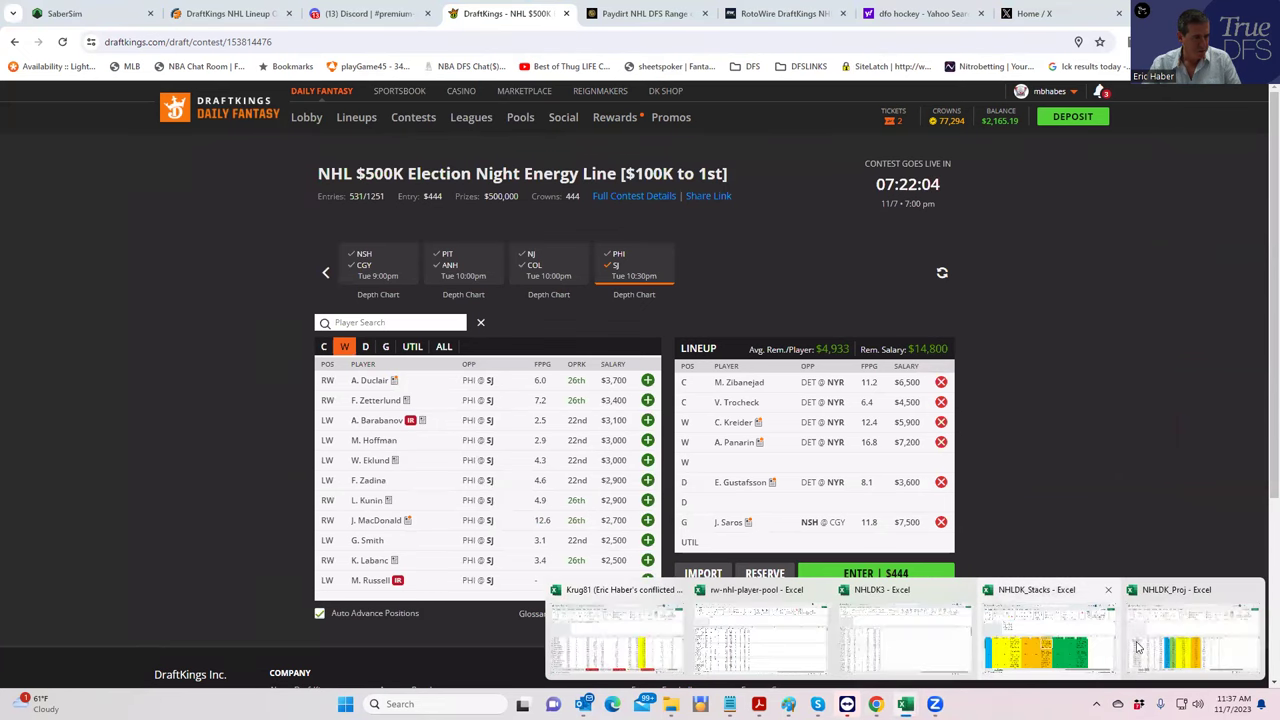
pyautogui.click(1150, 647)
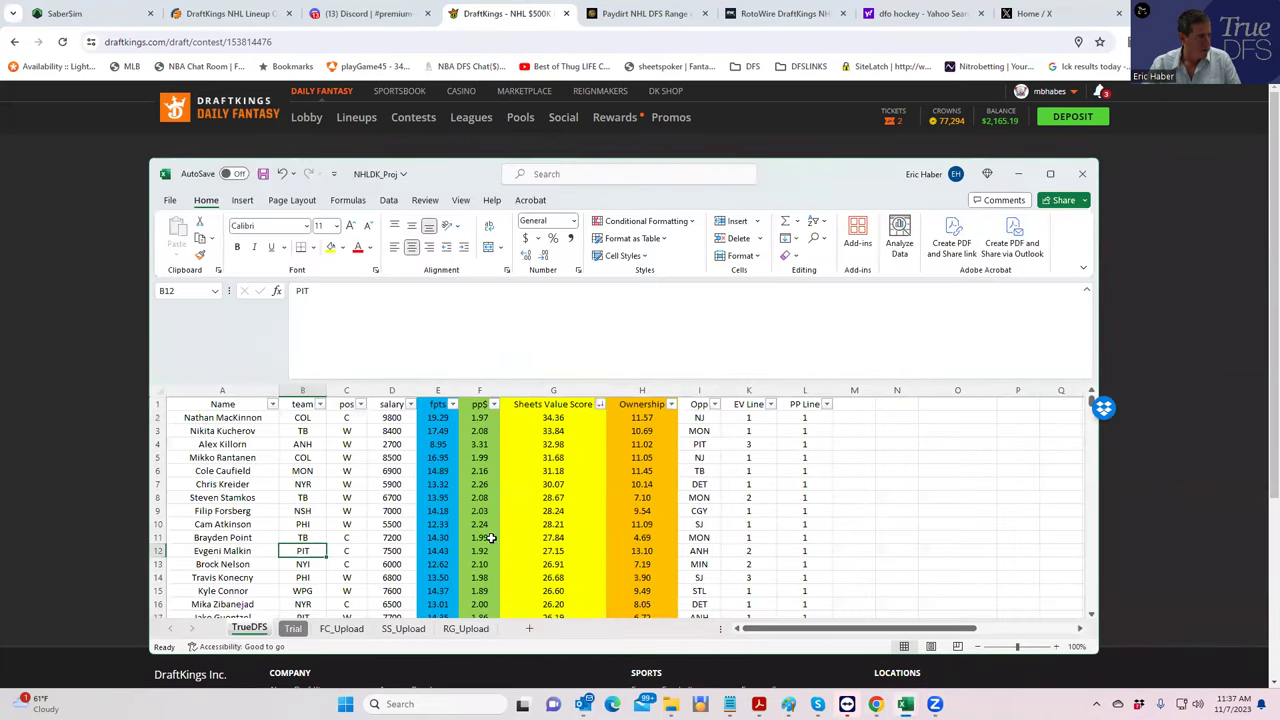
pyautogui.scroll(-5, 490, 538)
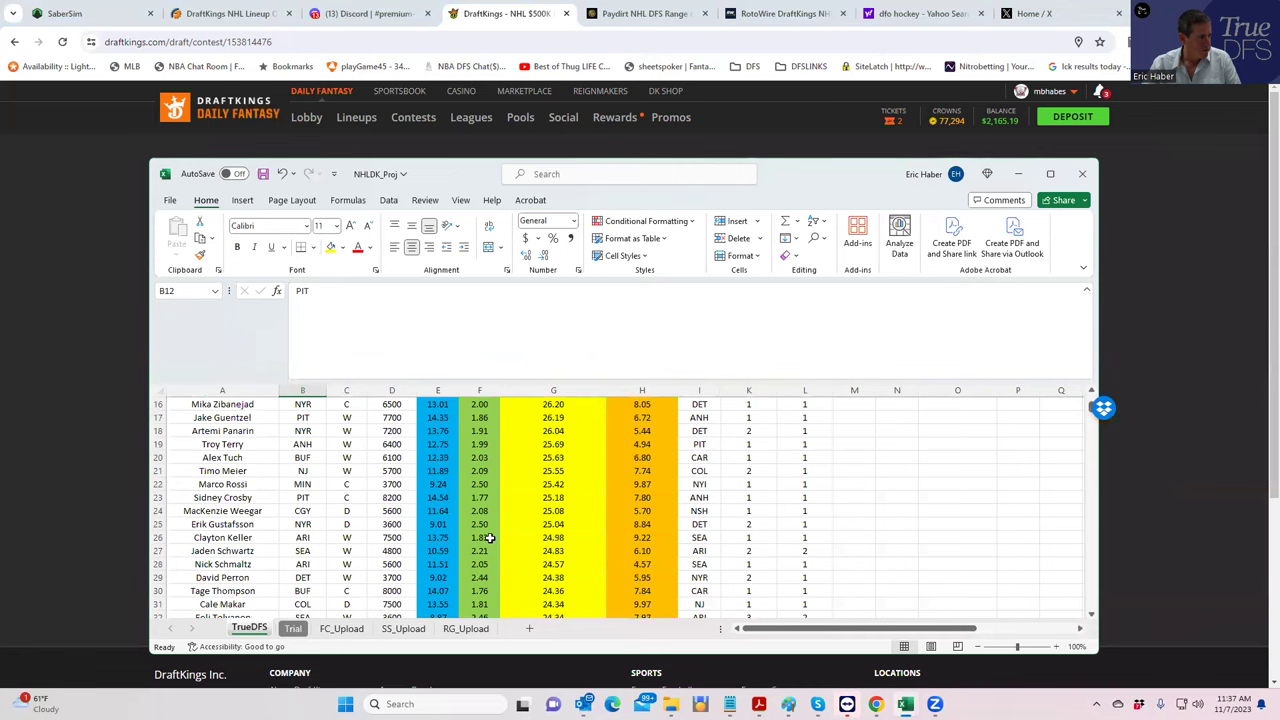
pyautogui.scroll(-8, 490, 538)
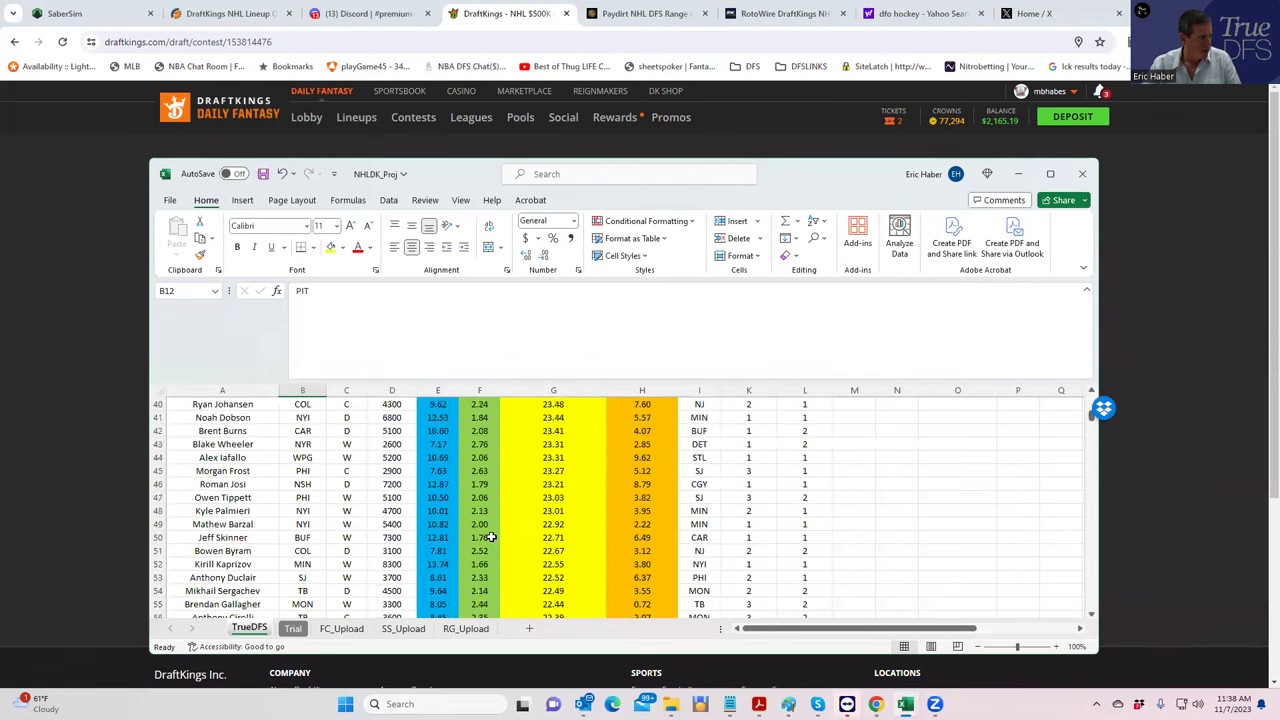
pyautogui.scroll(-1, 490, 538)
pyautogui.click(424, 537)
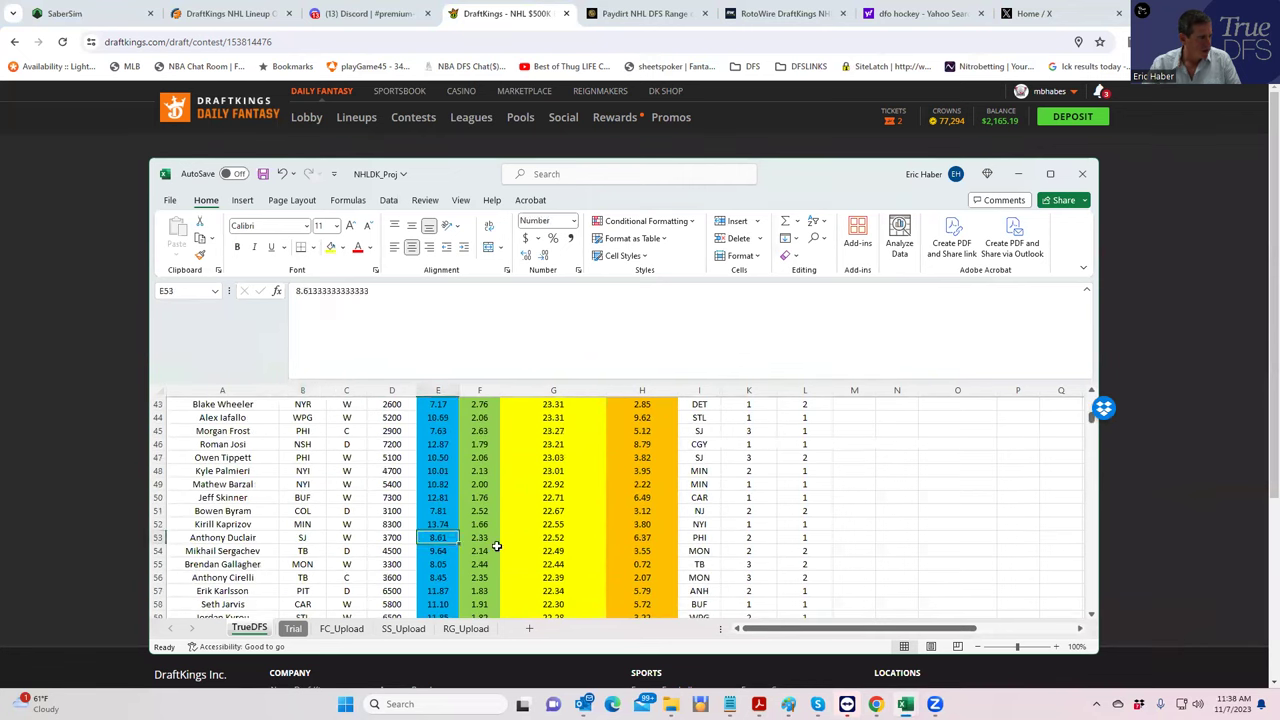
pyautogui.click(530, 541)
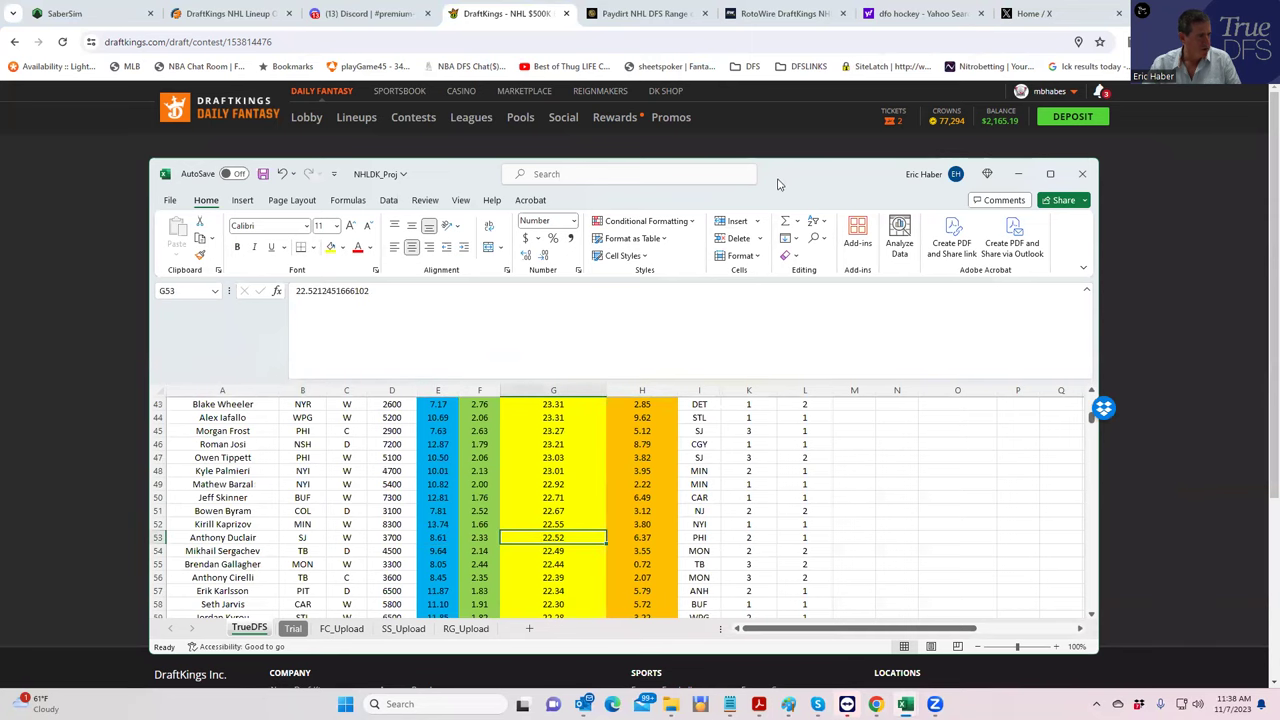
pyautogui.click(1018, 173)
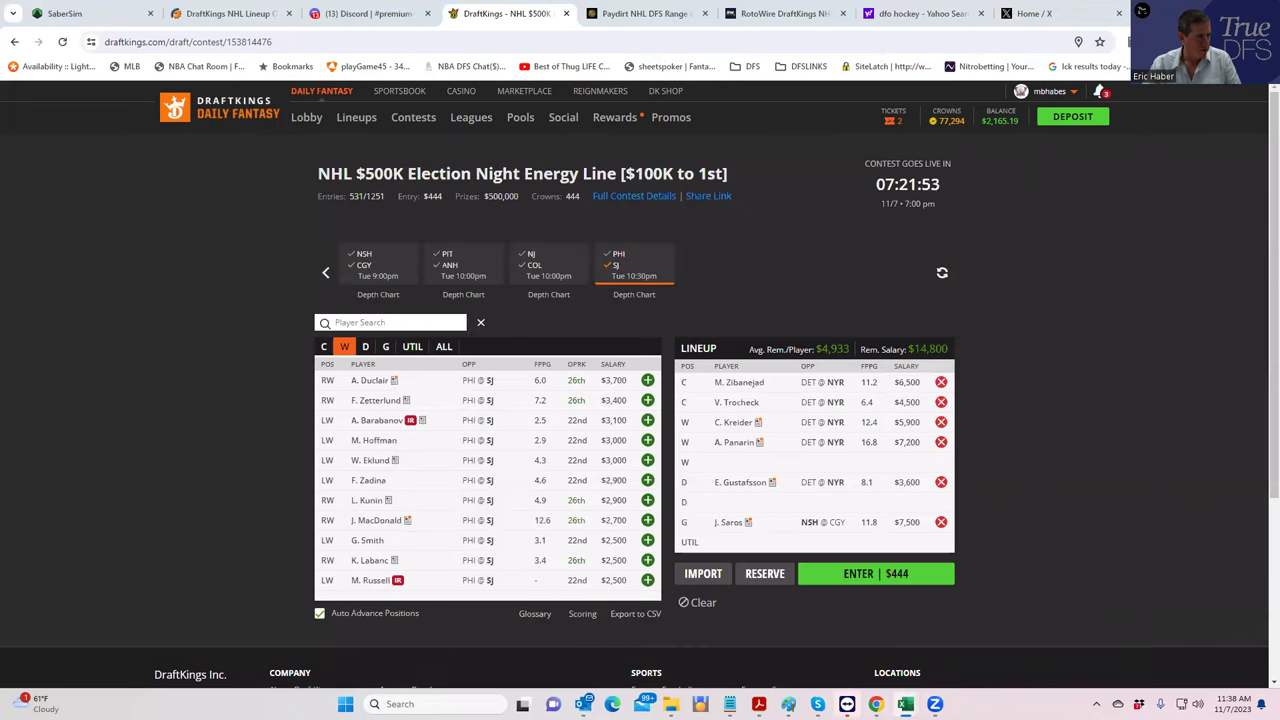
# Step: Search 'du' and add A. Duclair to a wing slot in the lineup
pyautogui.click(362, 322)
pyautogui.write('du')
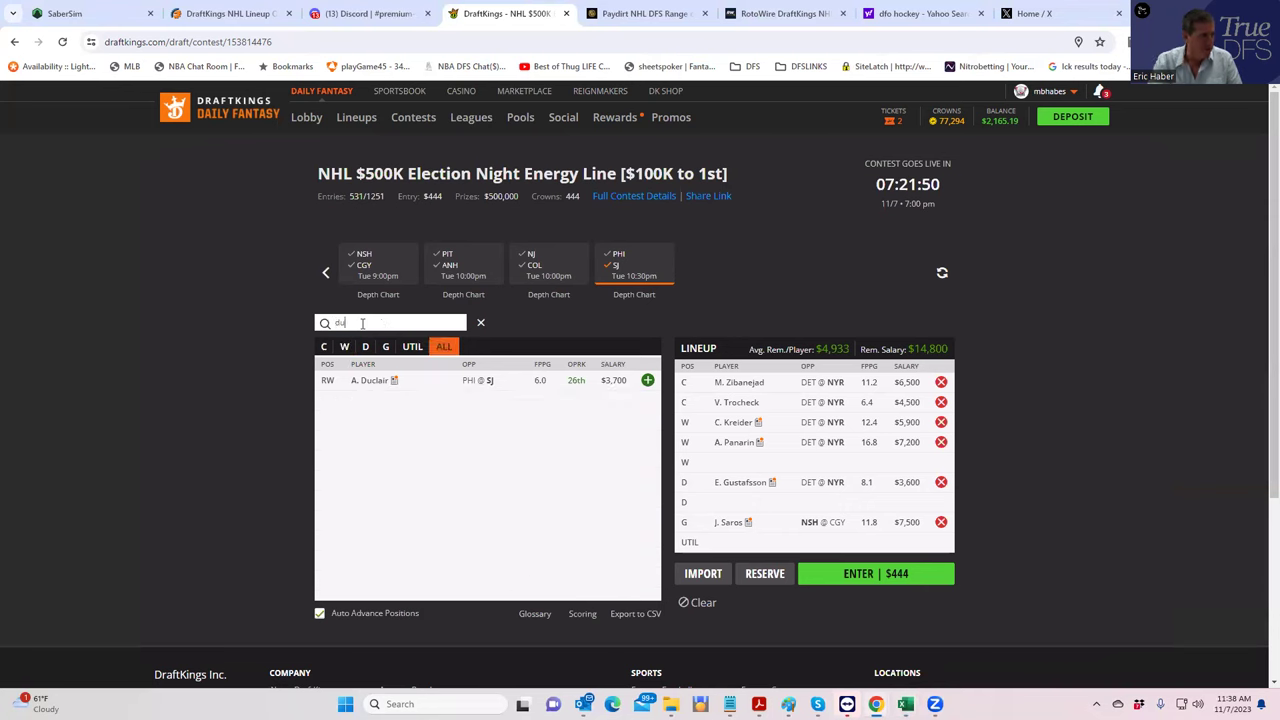
pyautogui.click(647, 380)
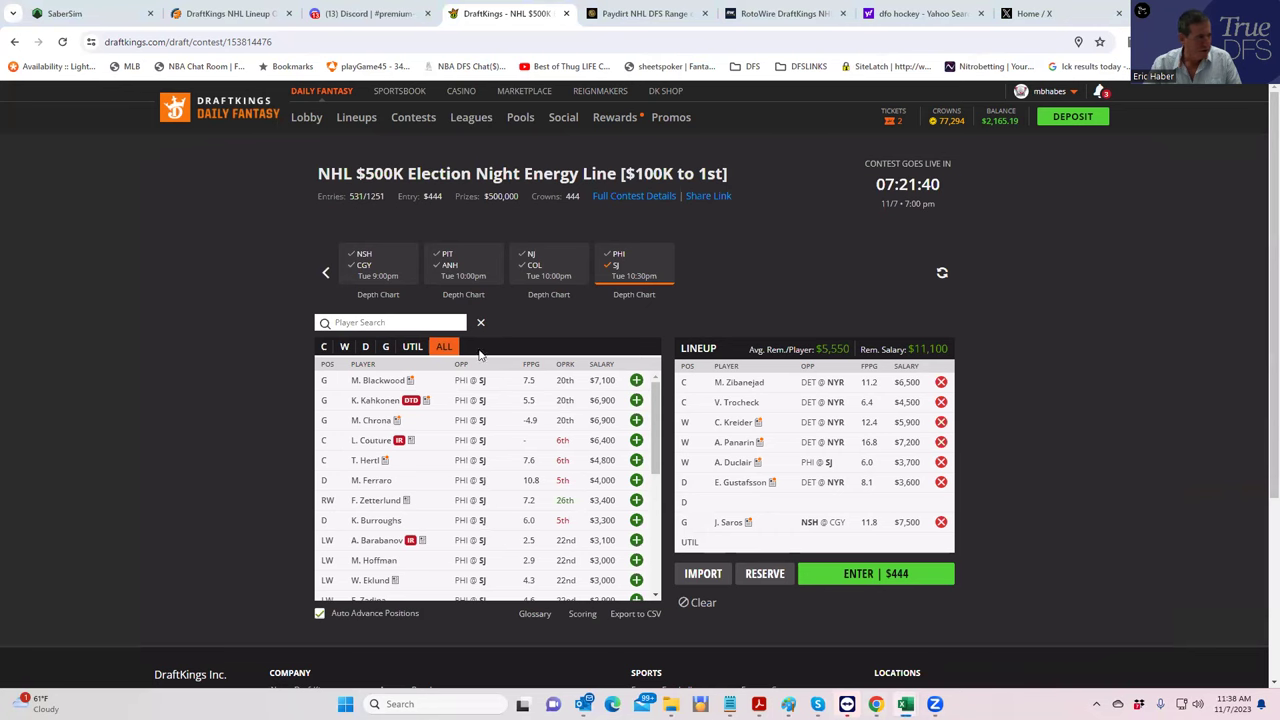
# Step: Browse the defensemen and centers player lists for further options
pyautogui.click(364, 347)
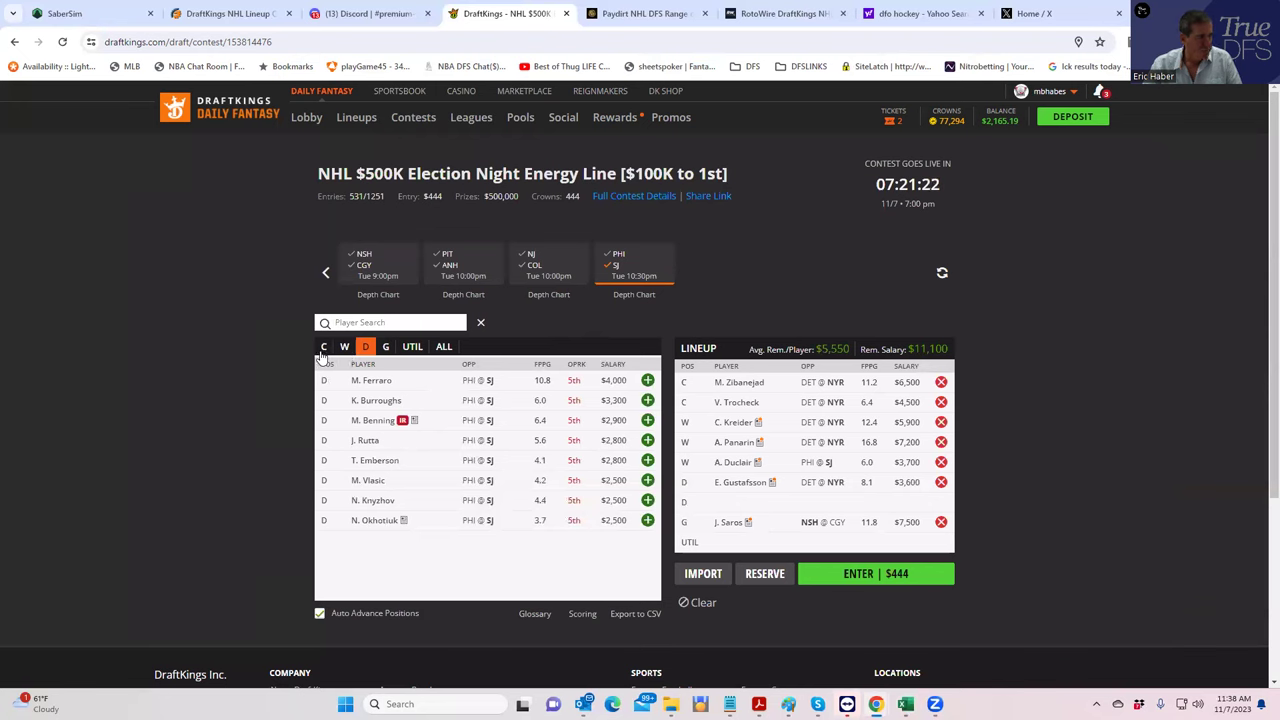
pyautogui.click(326, 347)
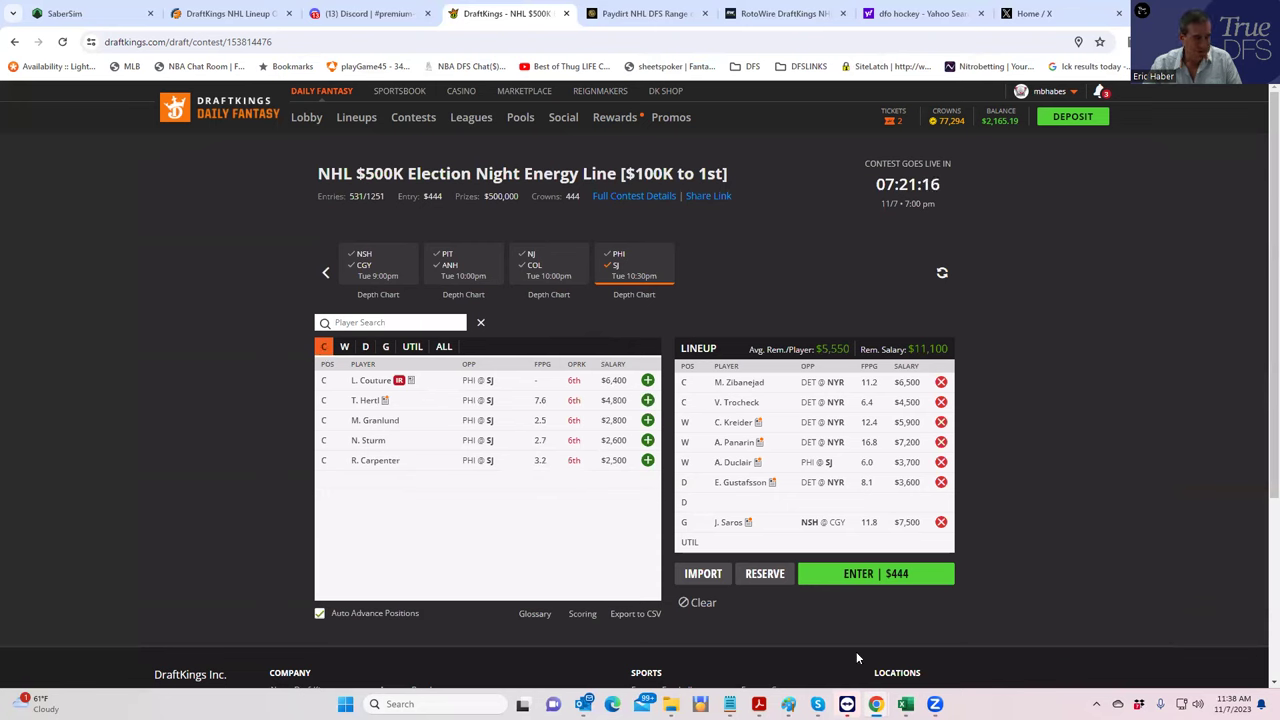
pyautogui.moveTo(847, 704)
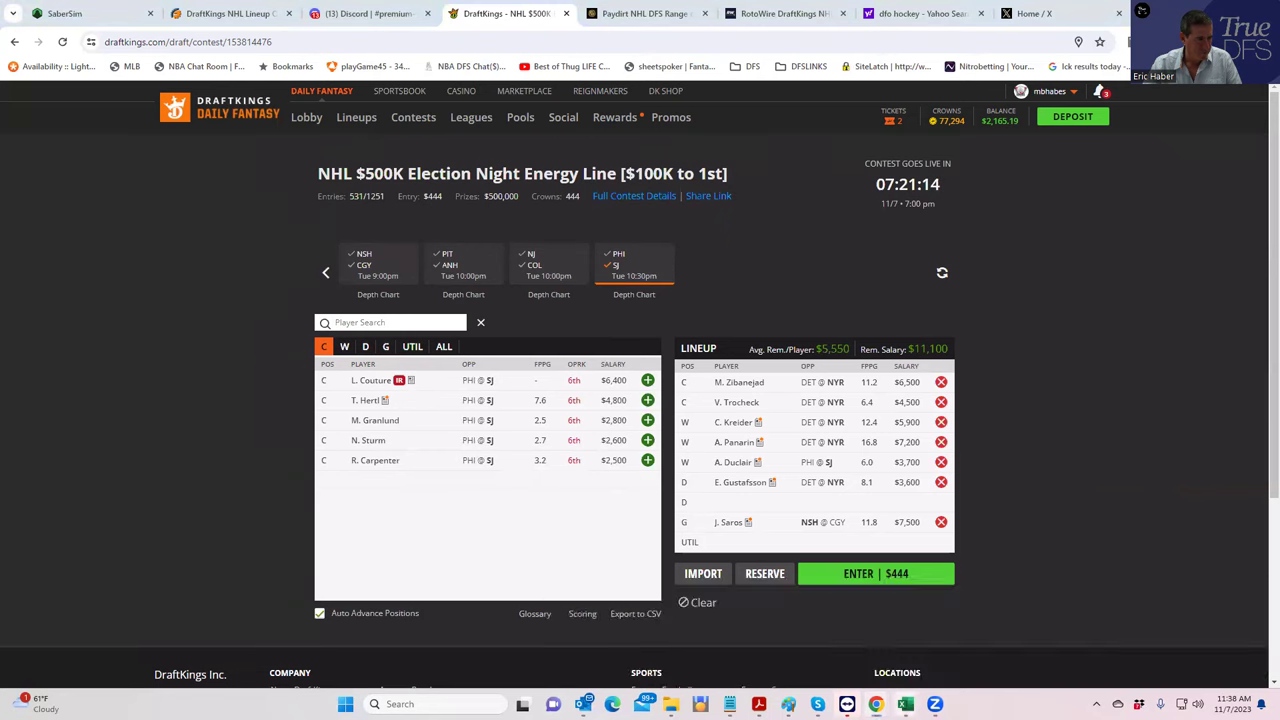
pyautogui.moveTo(905, 704)
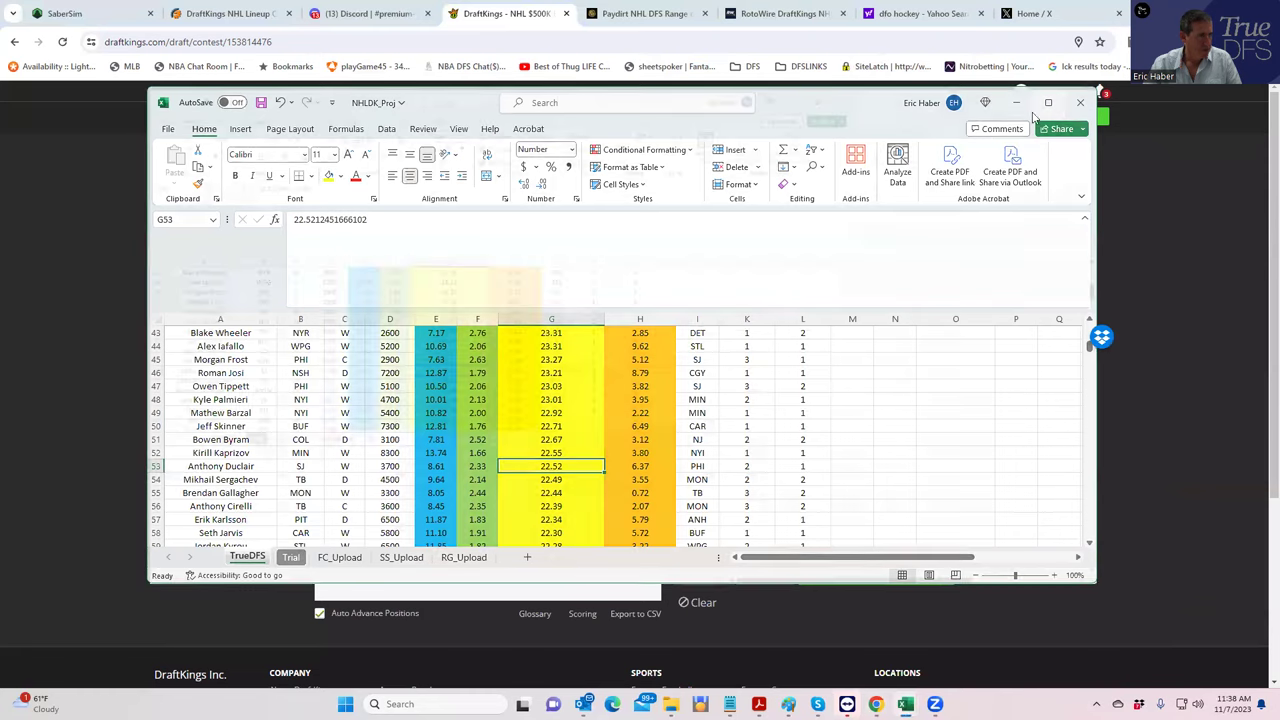
# Step: Sort the Excel projections by team from Z to A
pyautogui.click(1056, 99)
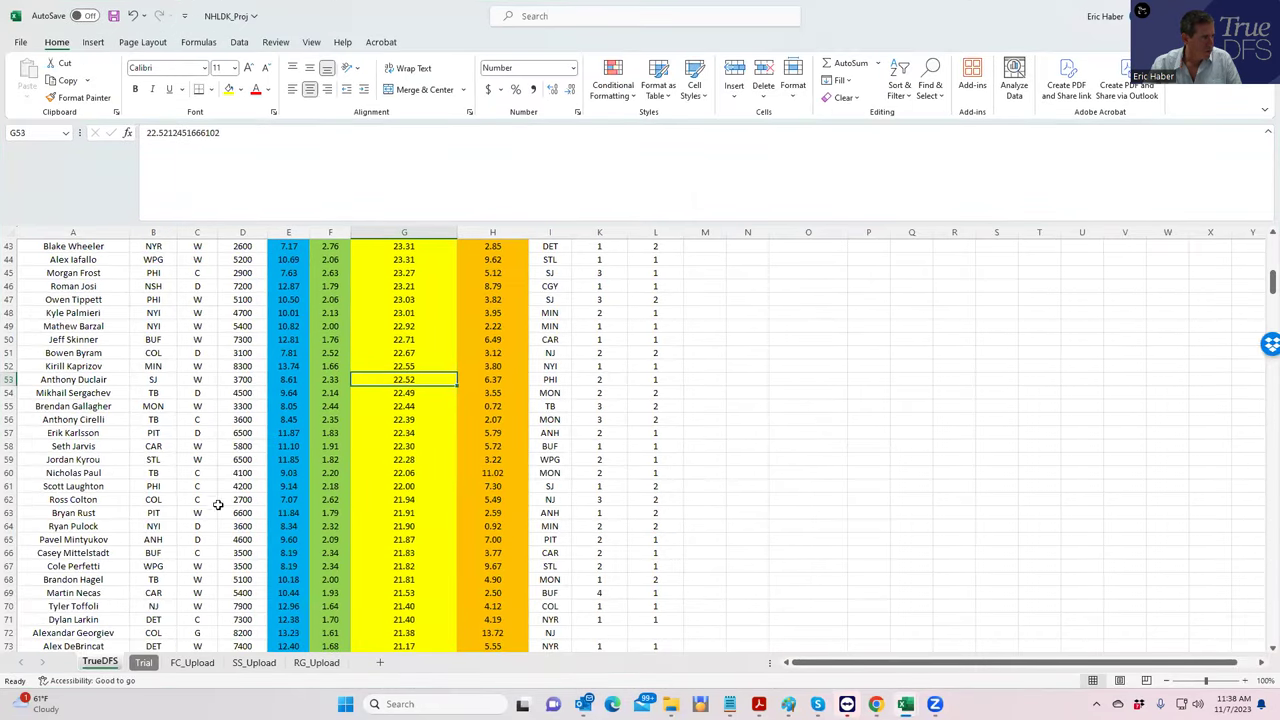
pyautogui.scroll(14, 220, 505)
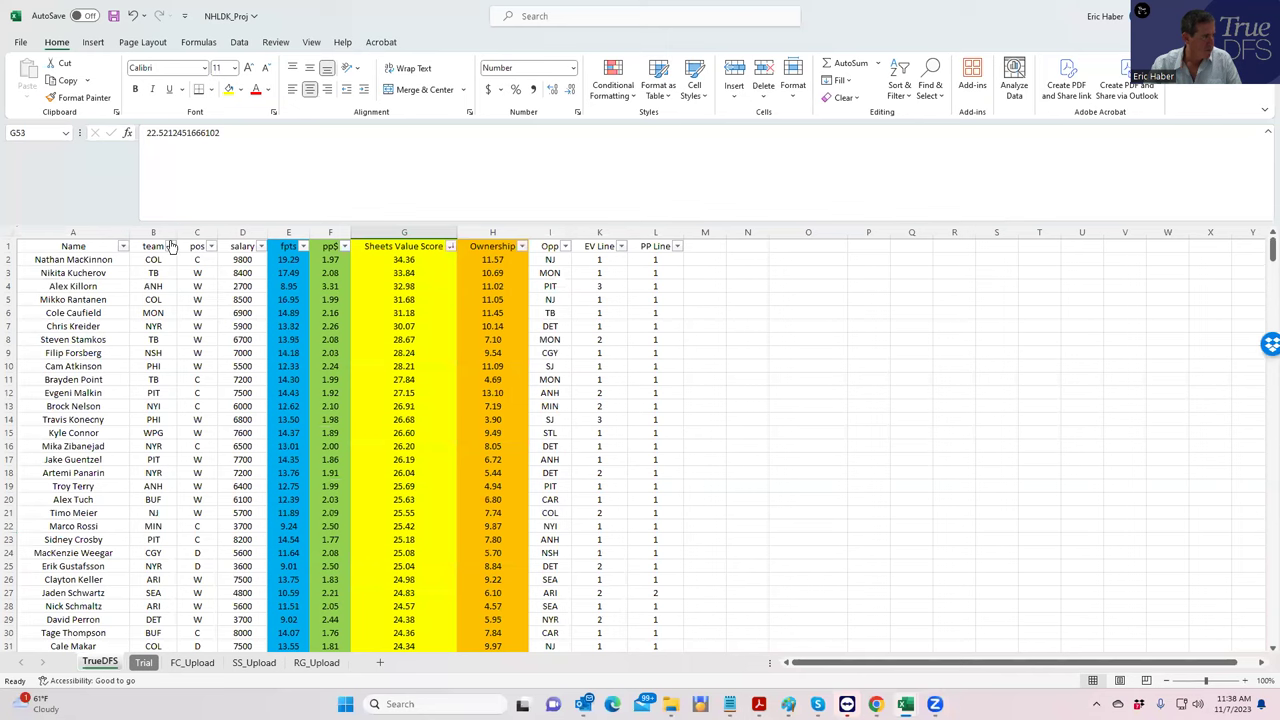
pyautogui.click(170, 246)
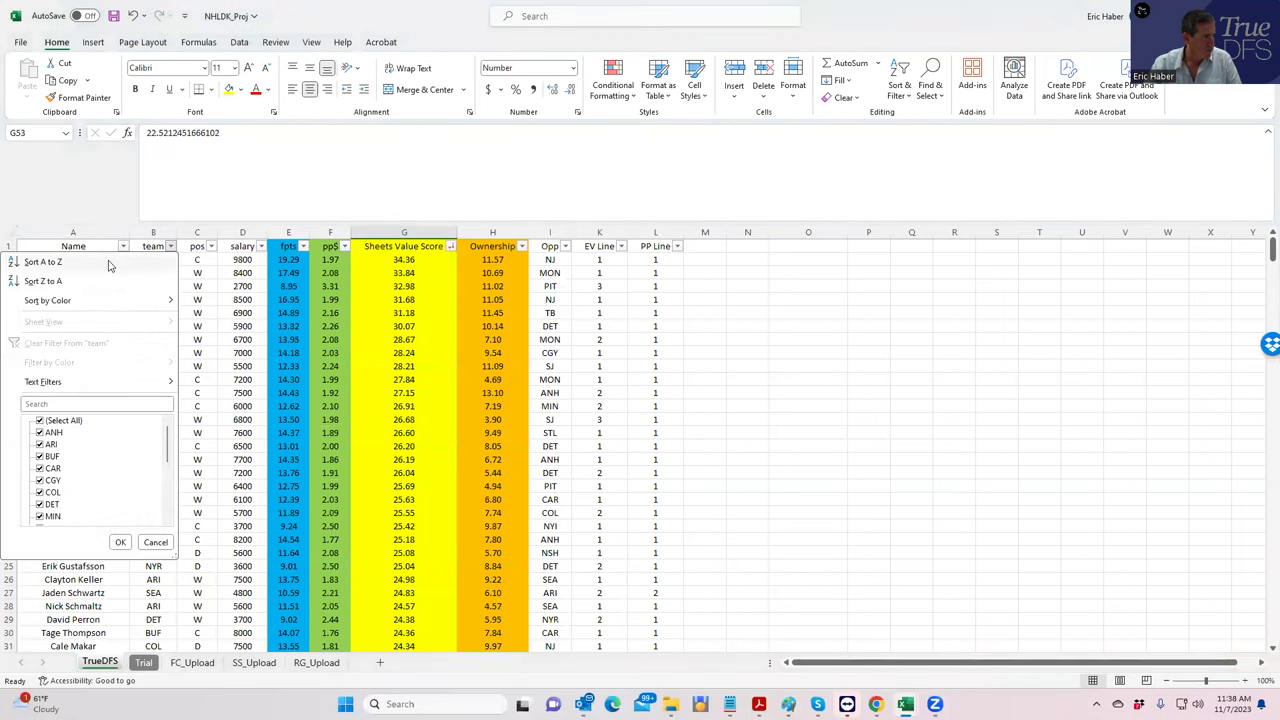
pyautogui.click(44, 281)
# Step: Review SJ players' value scores, such as Jacob MacDonald's G60, then return to DraftKings
pyautogui.scroll(-15, 340, 468)
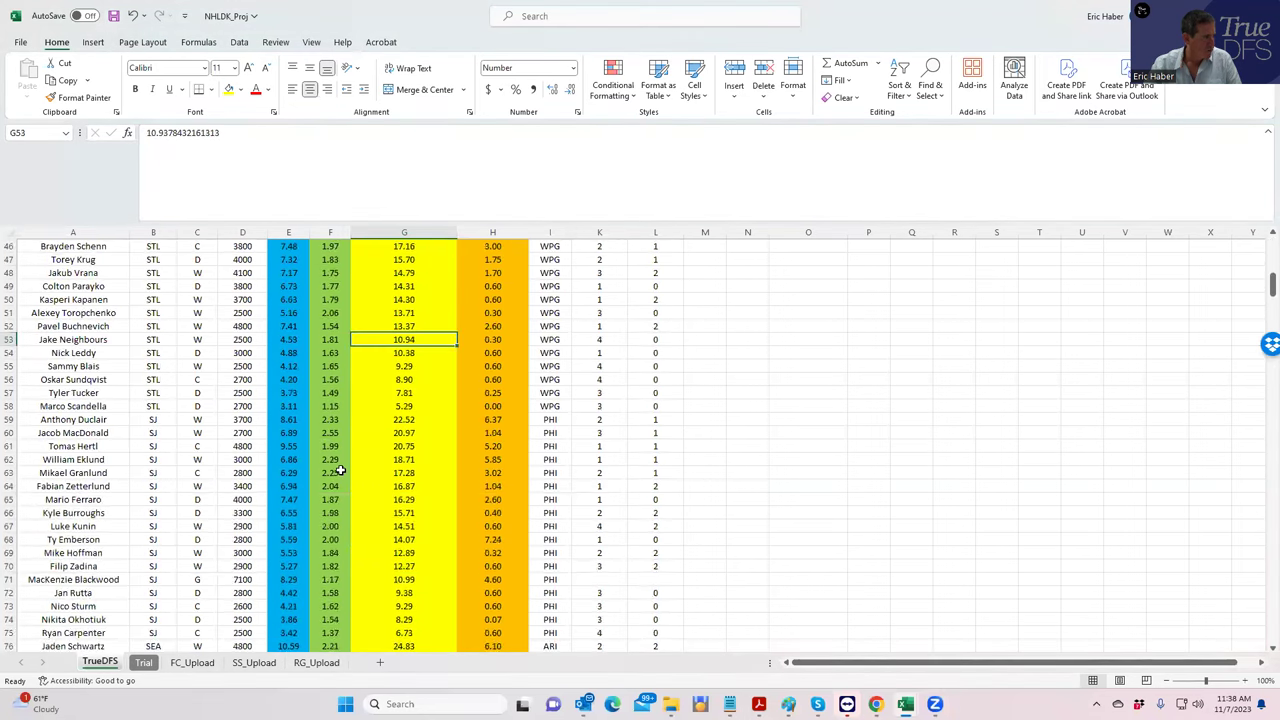
pyautogui.scroll(2, 340, 468)
pyautogui.scroll(-2, 300, 466)
pyautogui.click(401, 433)
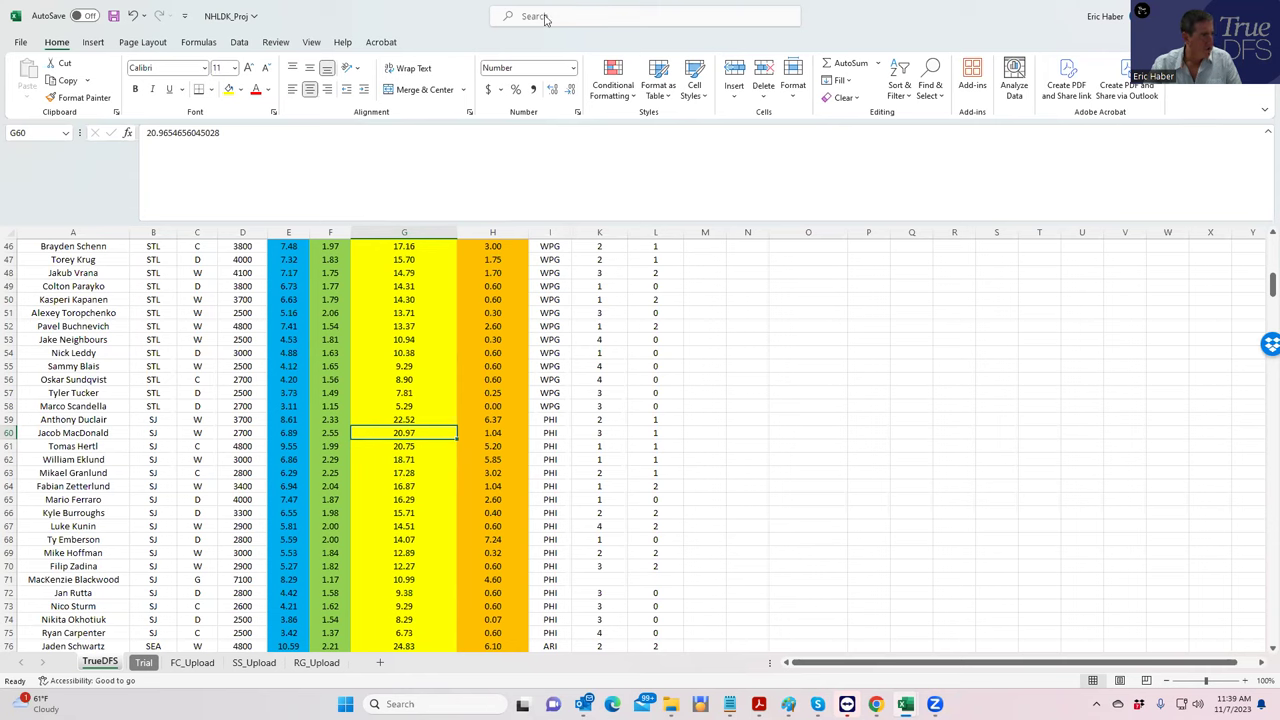
pyautogui.hotkey('alt', 'Tab')
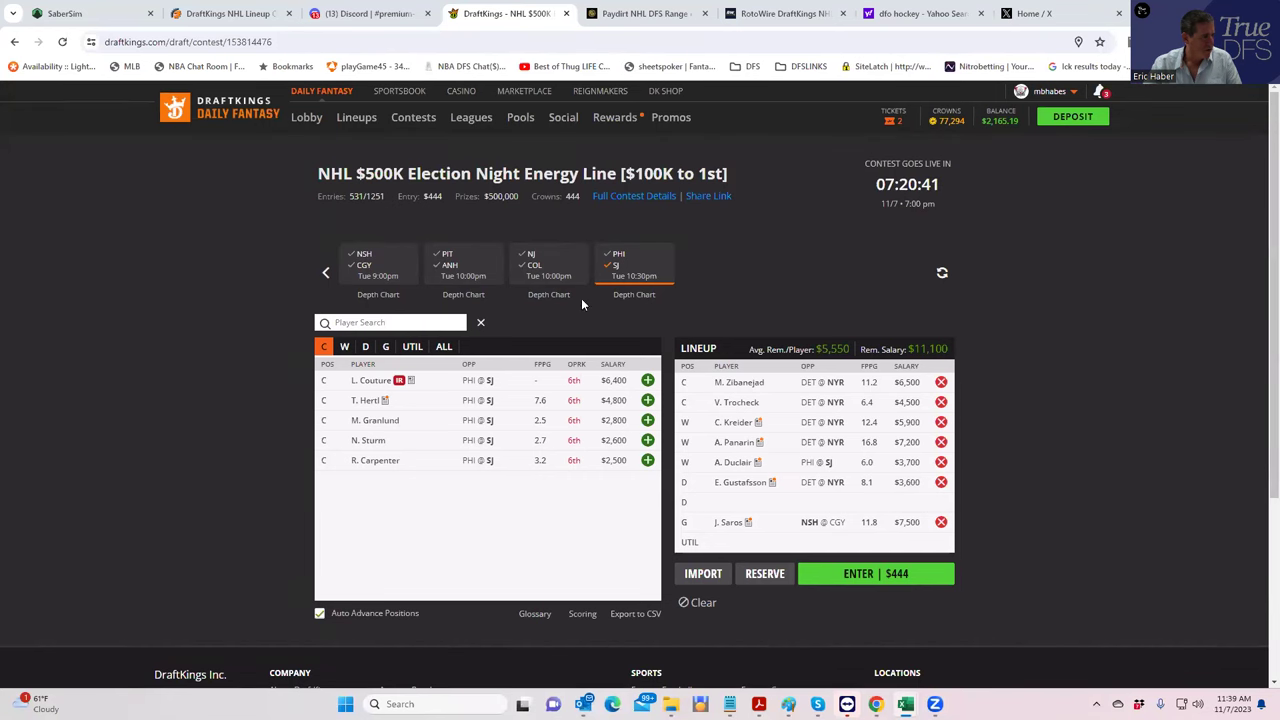
# Step: Clear the PHI–SJ filter and remove Duclair, Panarin, Kreider, Trocheck, Zibanejad and Gustafsson
pyautogui.click(612, 271)
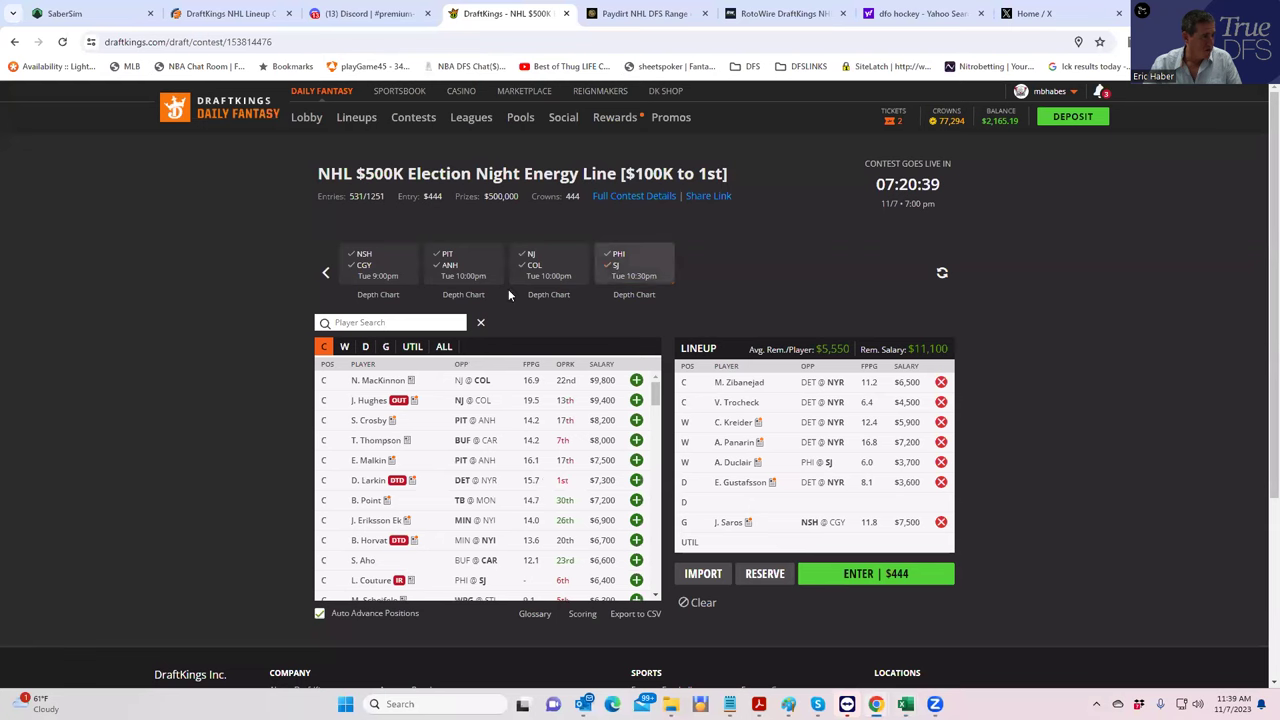
pyautogui.click(412, 346)
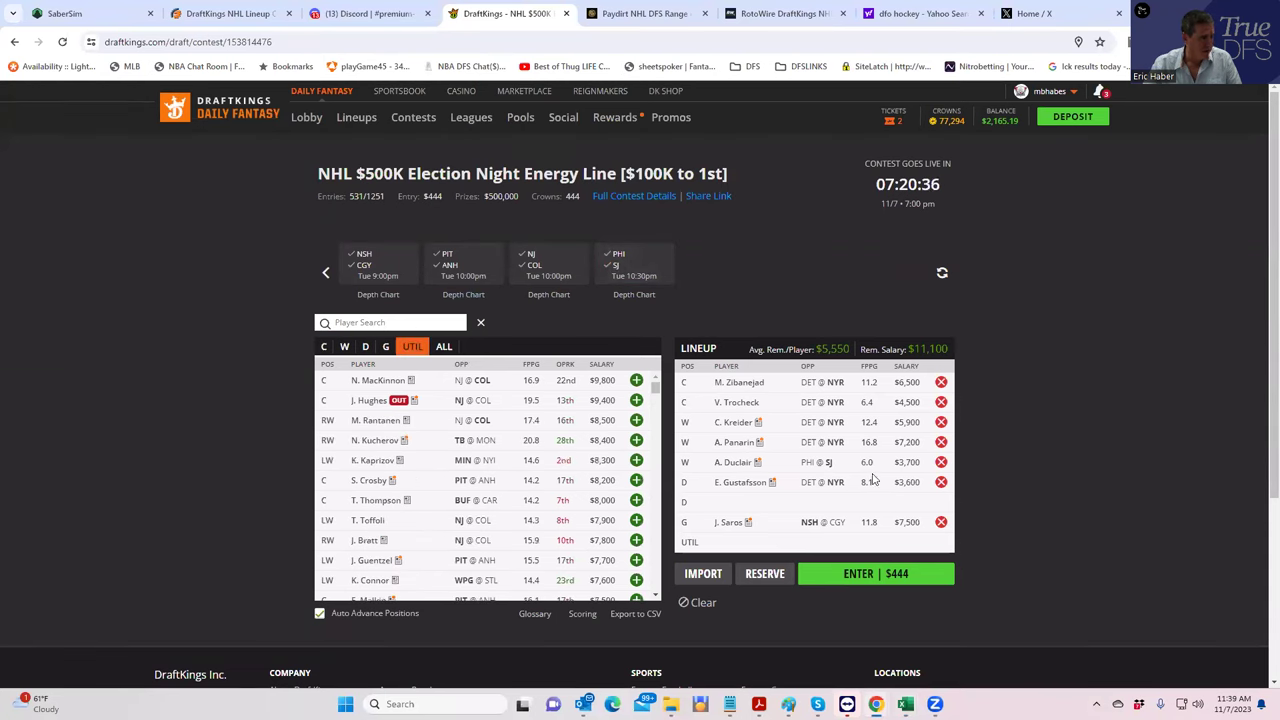
pyautogui.click(941, 462)
pyautogui.click(941, 442)
pyautogui.click(941, 422)
pyautogui.click(941, 402)
pyautogui.click(941, 383)
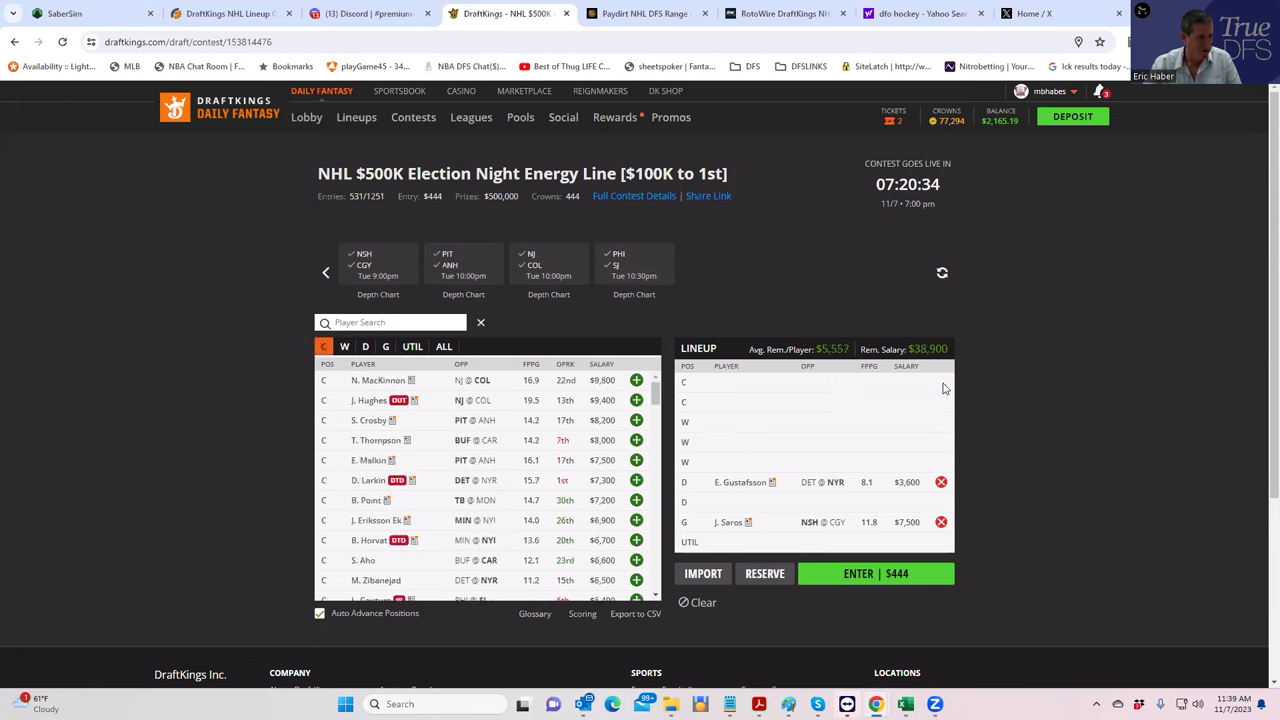
pyautogui.click(941, 482)
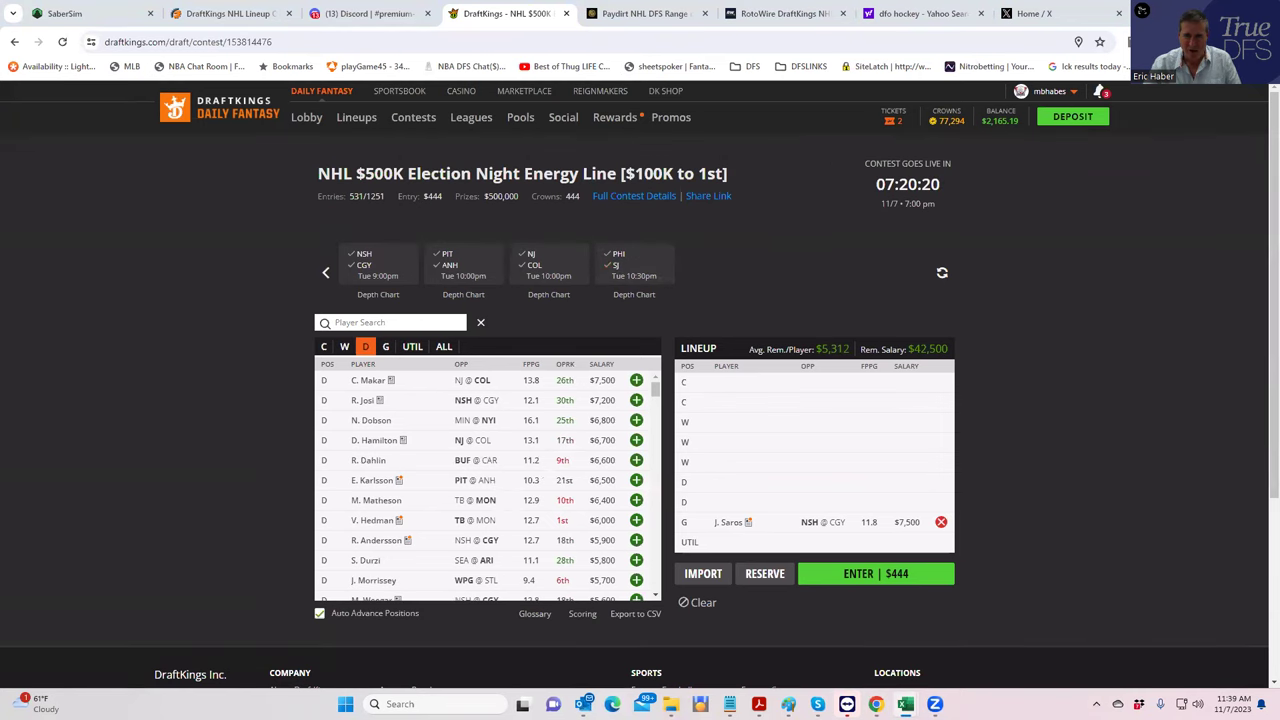
pyautogui.click(327, 270)
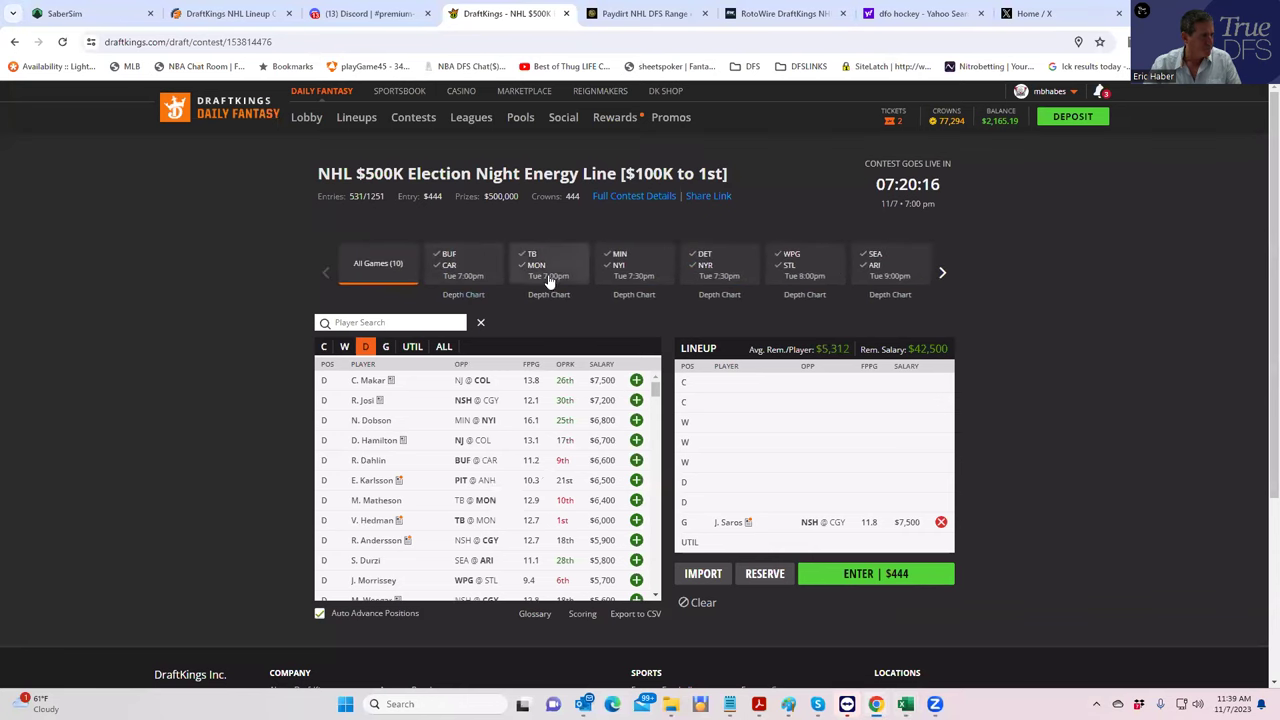
# Step: Filter to TB–MON and add B. Point at center, plus Kucherov and Stamkos at wing
pyautogui.click(564, 276)
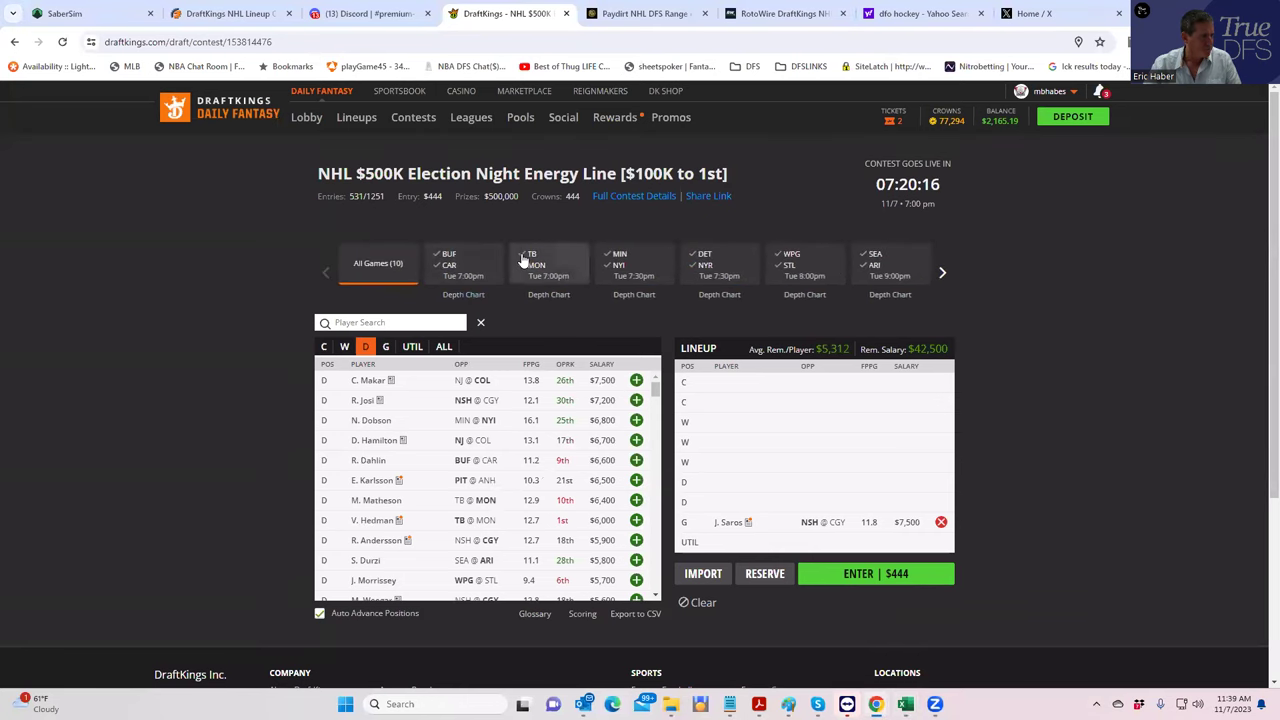
pyautogui.click(326, 348)
pyautogui.click(648, 381)
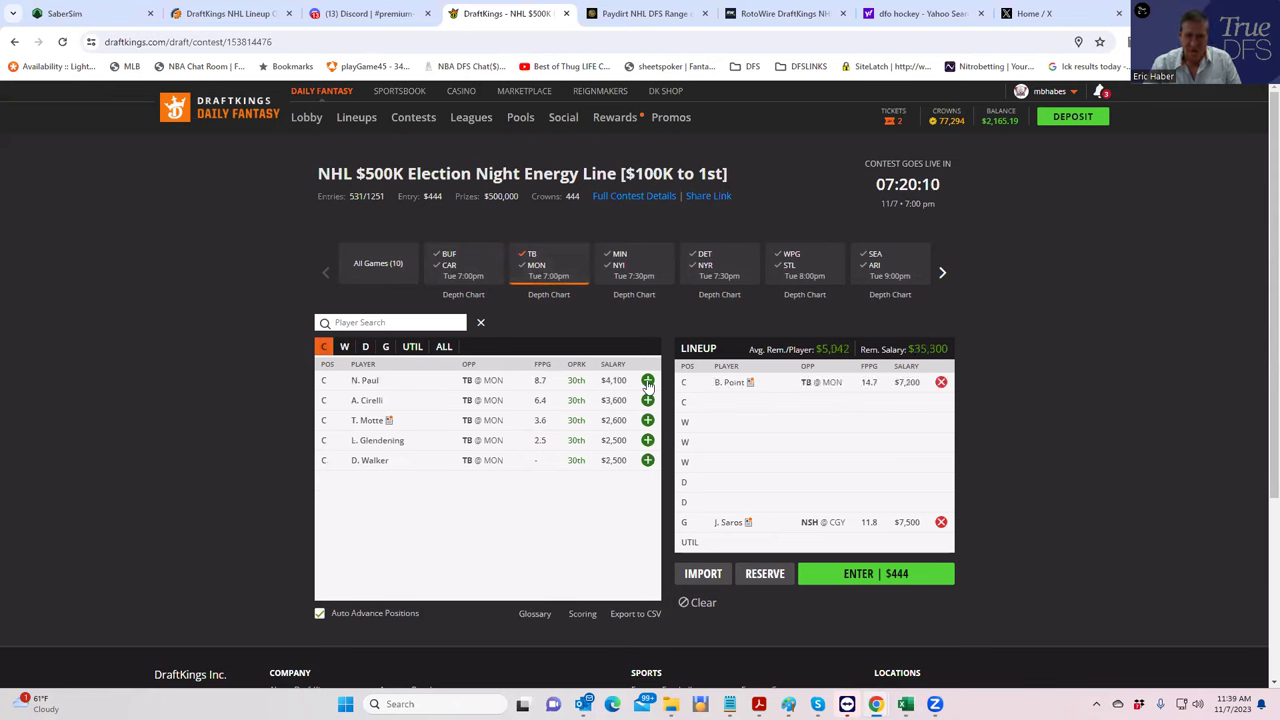
pyautogui.click(344, 348)
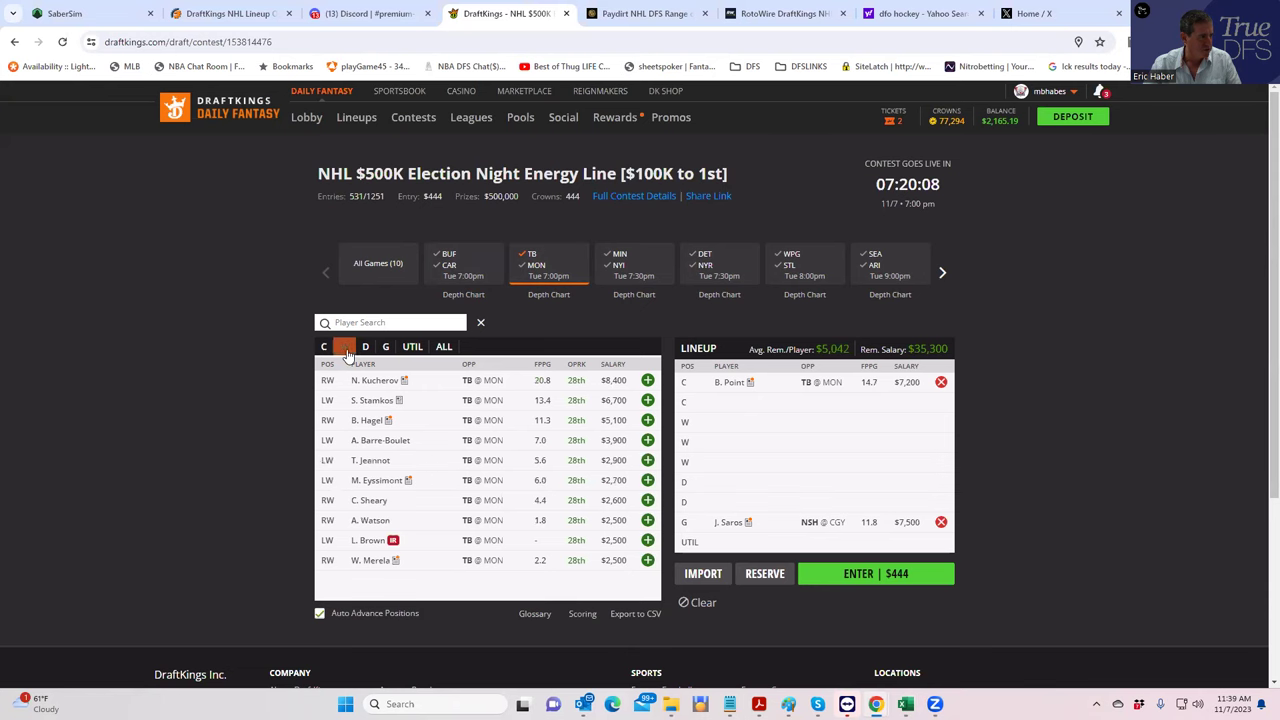
pyautogui.click(648, 381)
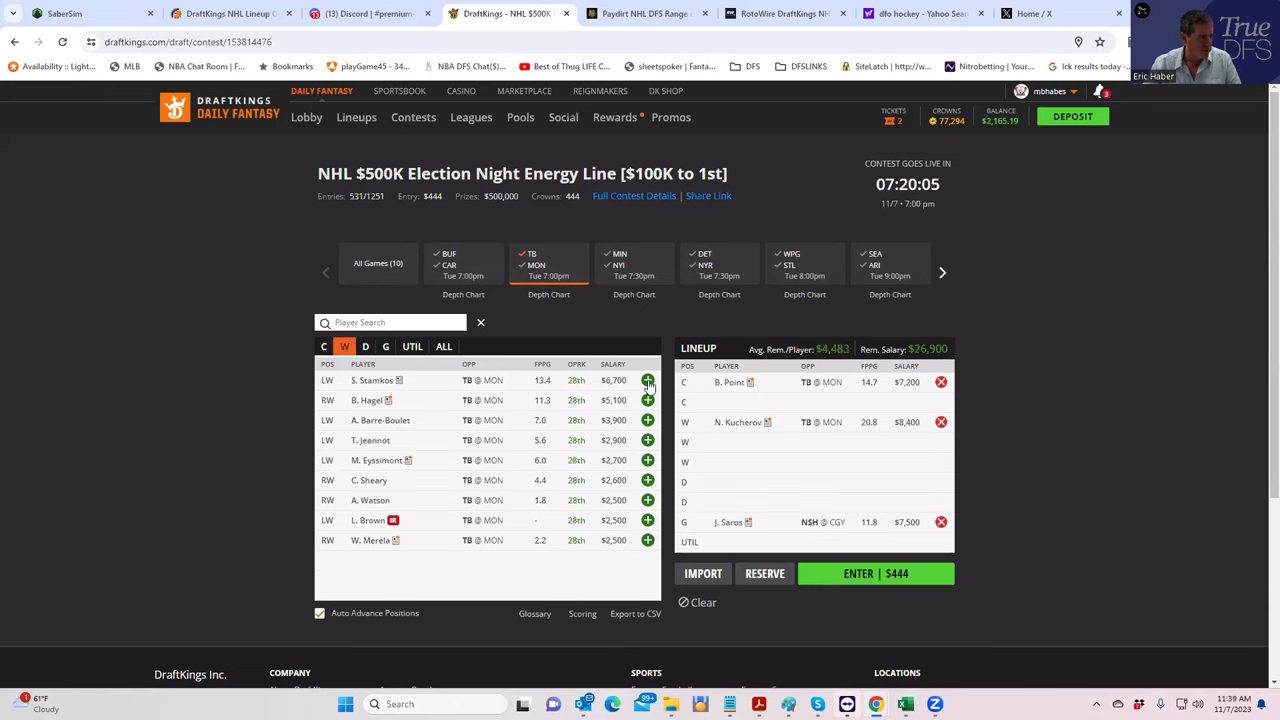
pyautogui.click(648, 381)
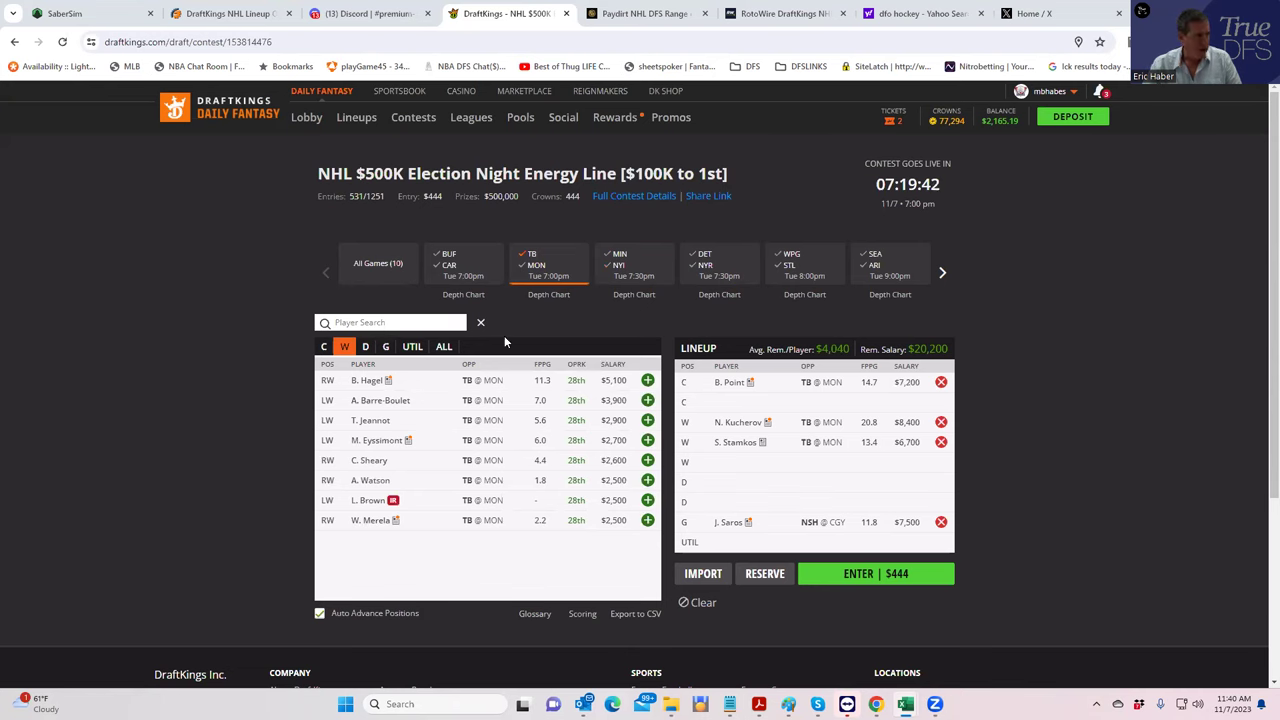
# Step: Add N. Paul at the second center slot and V. Hedman on defense, then clear the game filter
pyautogui.click(366, 348)
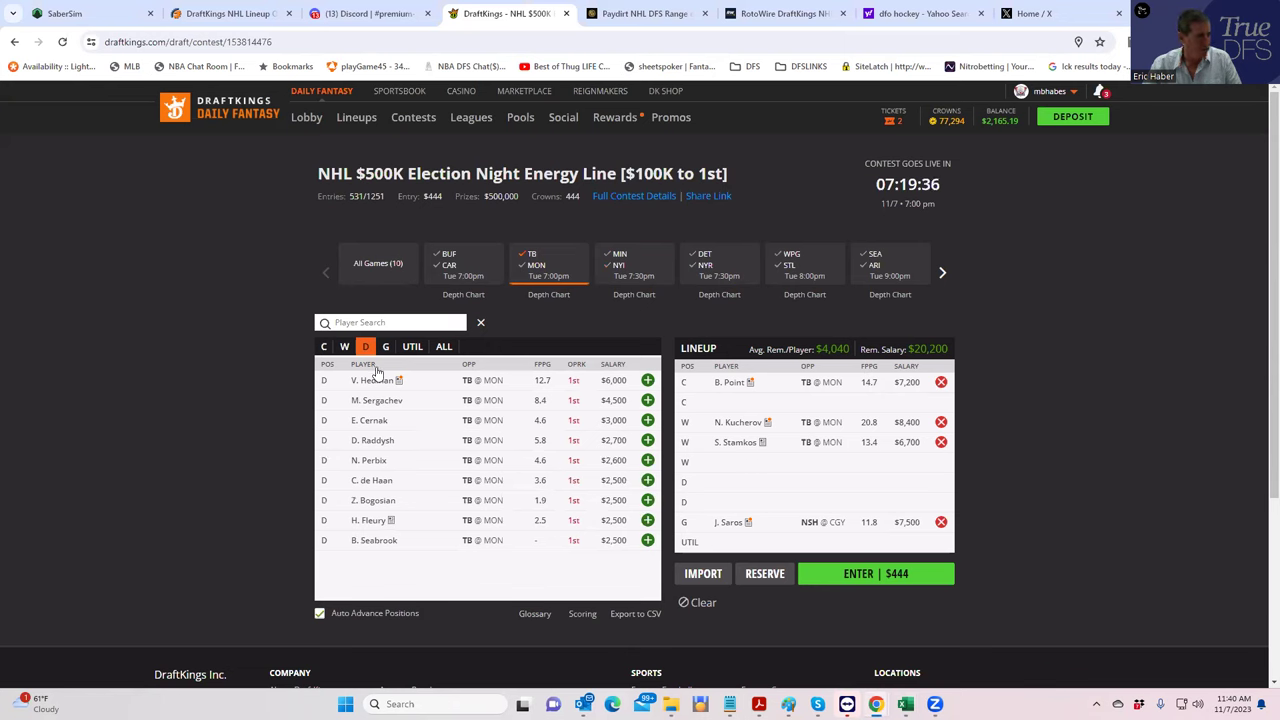
pyautogui.click(324, 347)
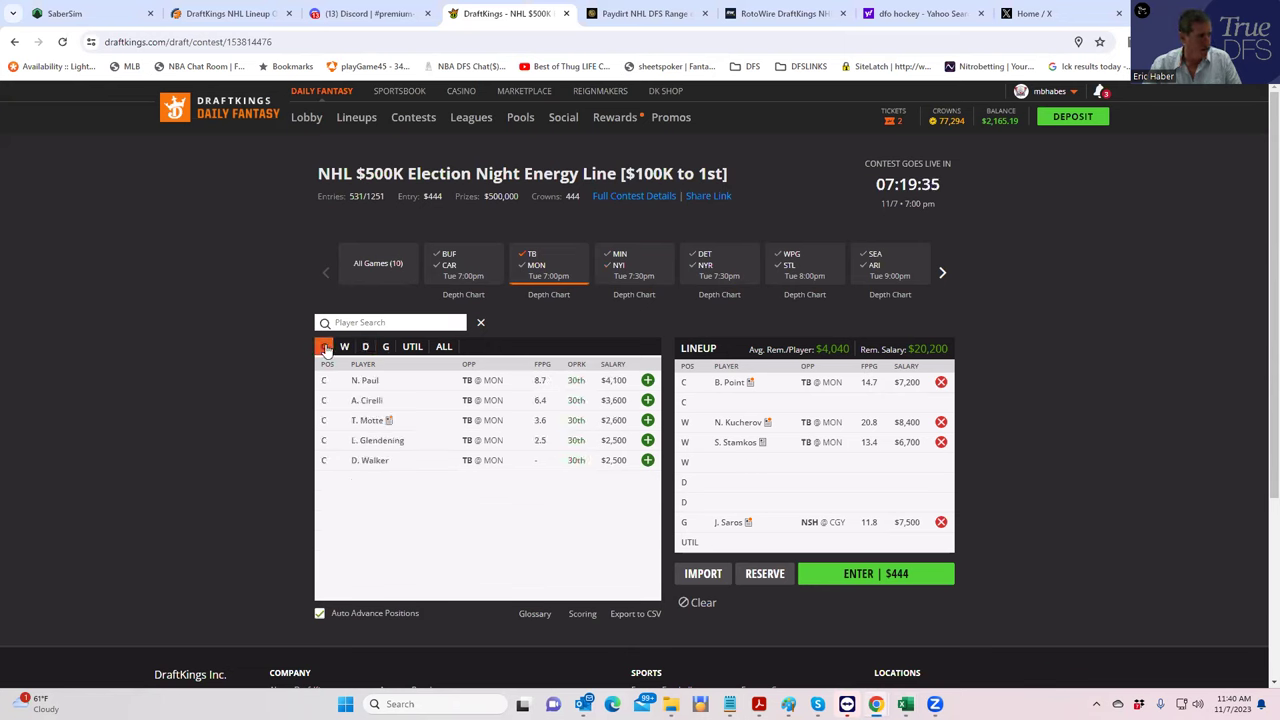
pyautogui.click(648, 381)
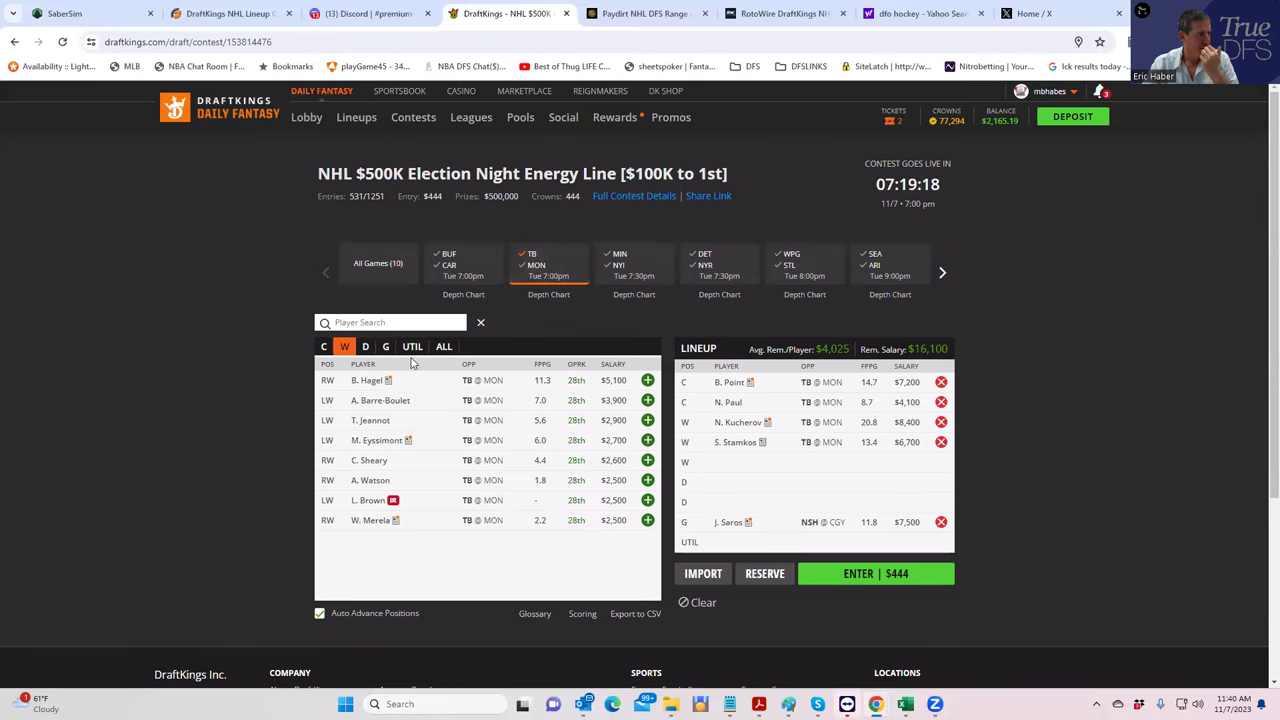
pyautogui.click(365, 347)
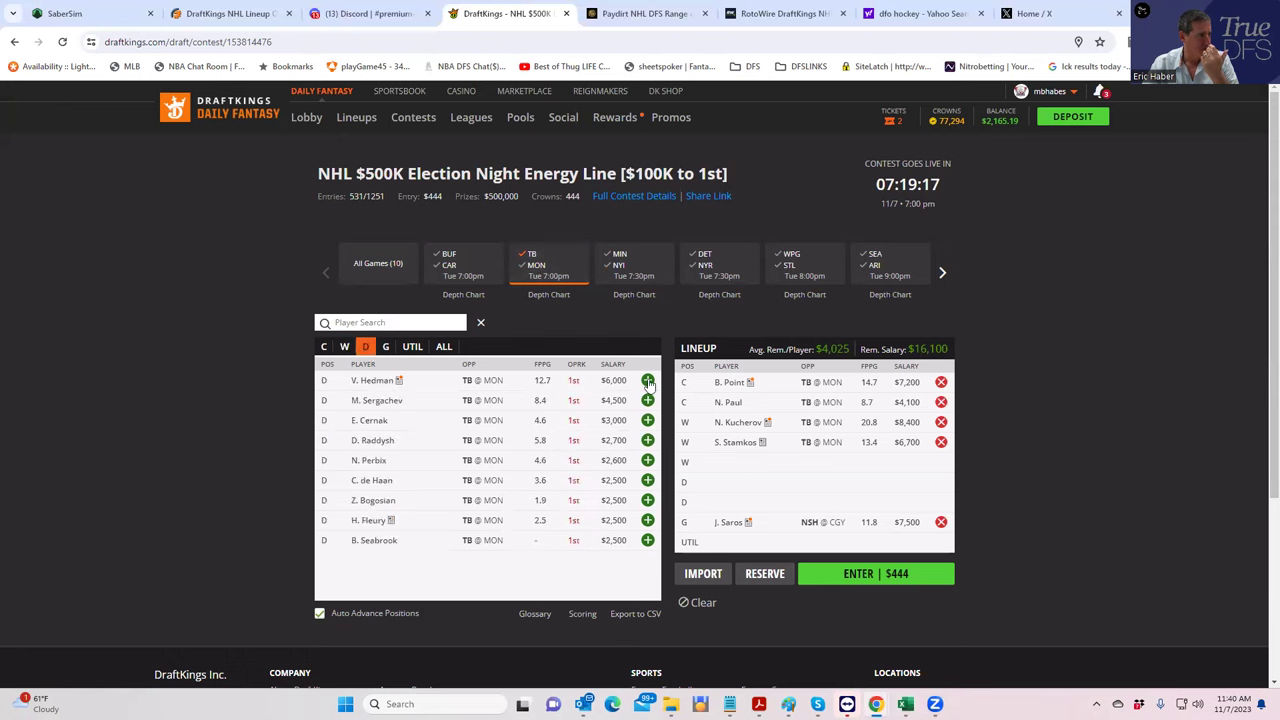
pyautogui.click(647, 380)
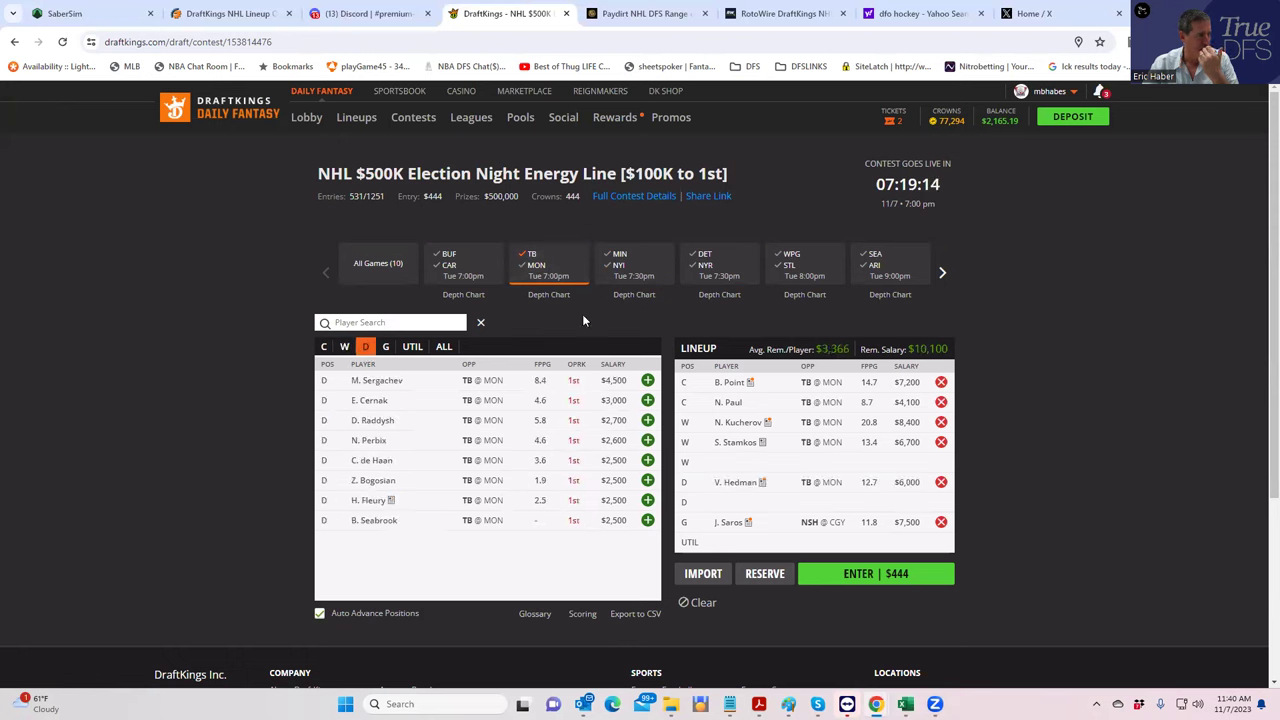
pyautogui.click(531, 256)
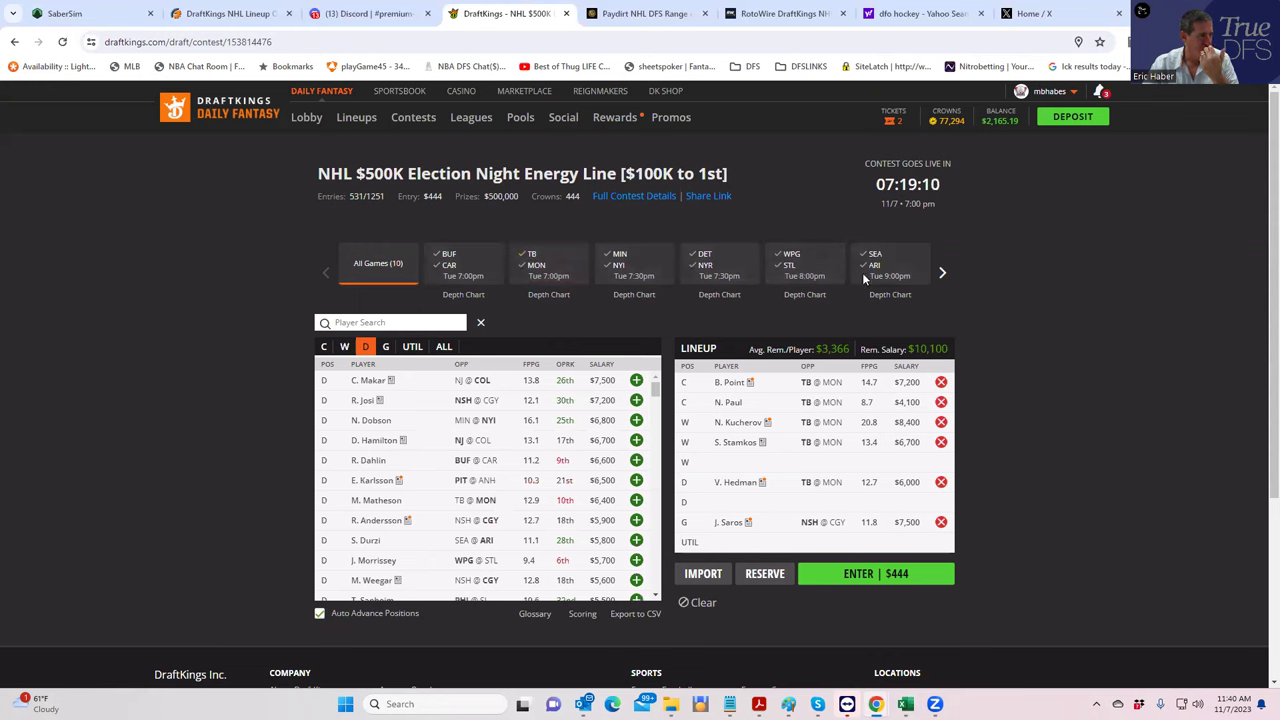
# Step: Filter to the PHI @ SJ game and add A. Duclair to the open wing slot
pyautogui.click(942, 272)
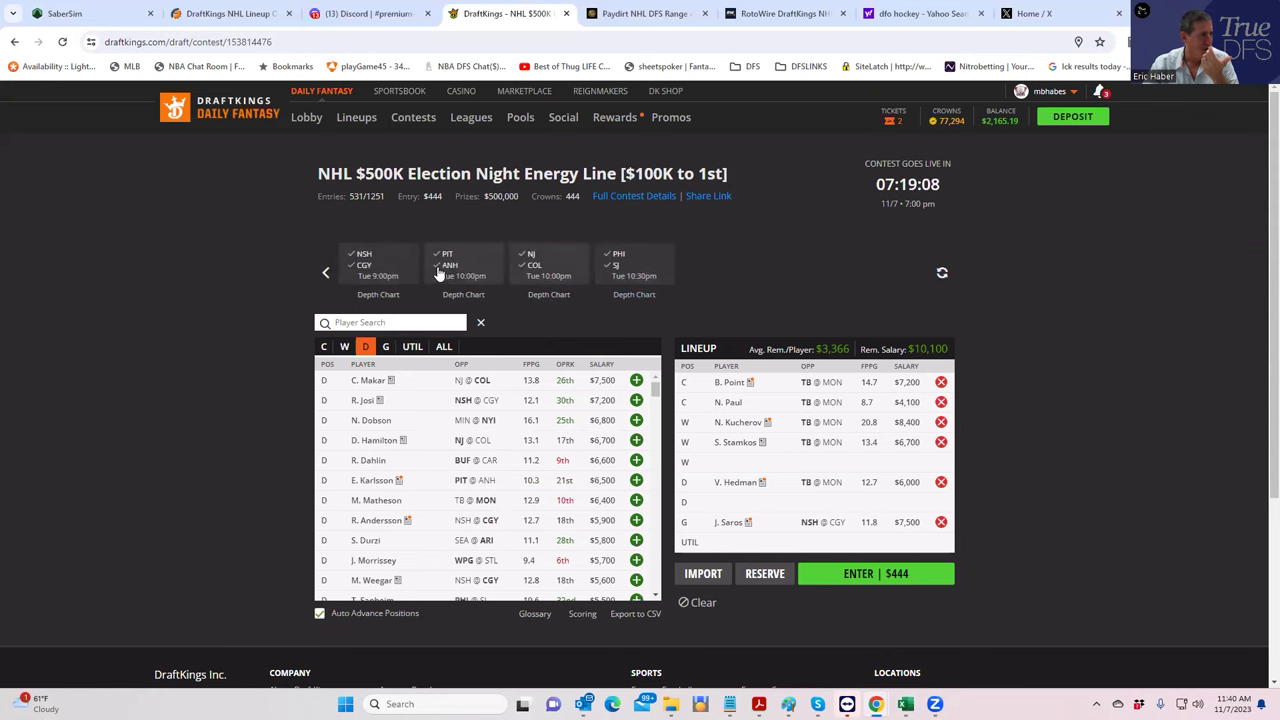
pyautogui.click(617, 274)
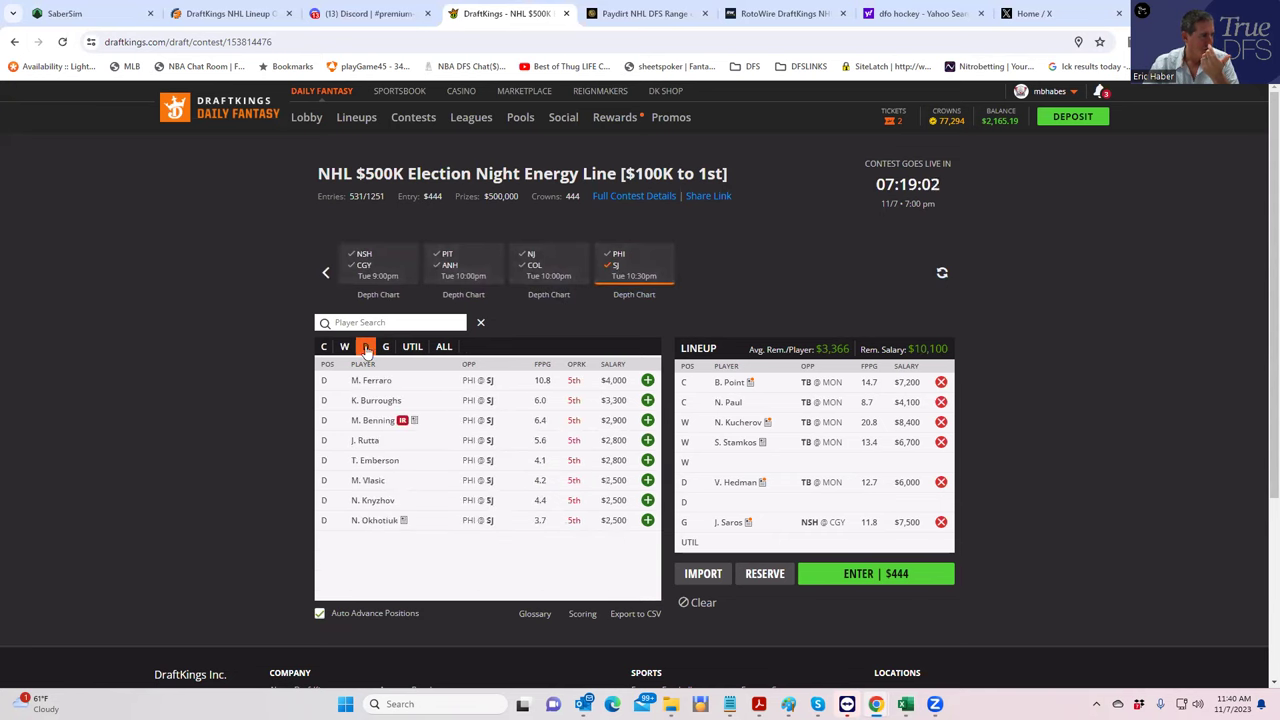
pyautogui.click(615, 272)
pyautogui.click(615, 272)
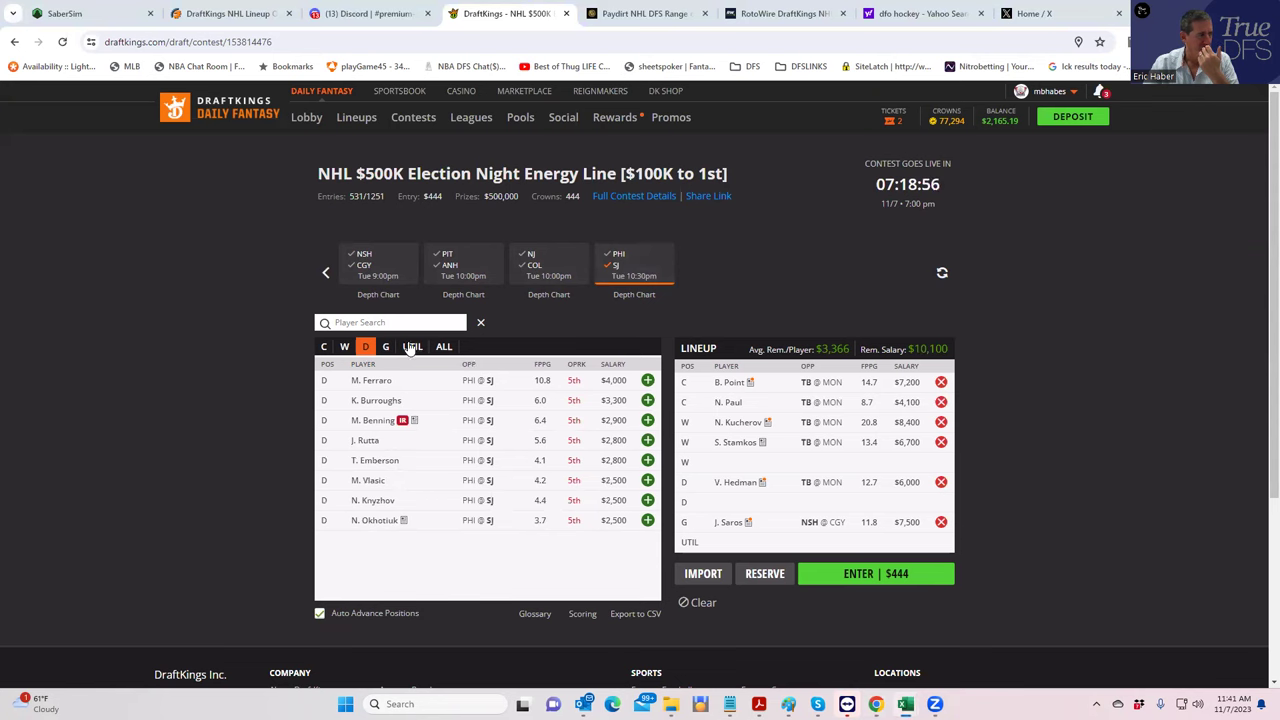
pyautogui.click(344, 348)
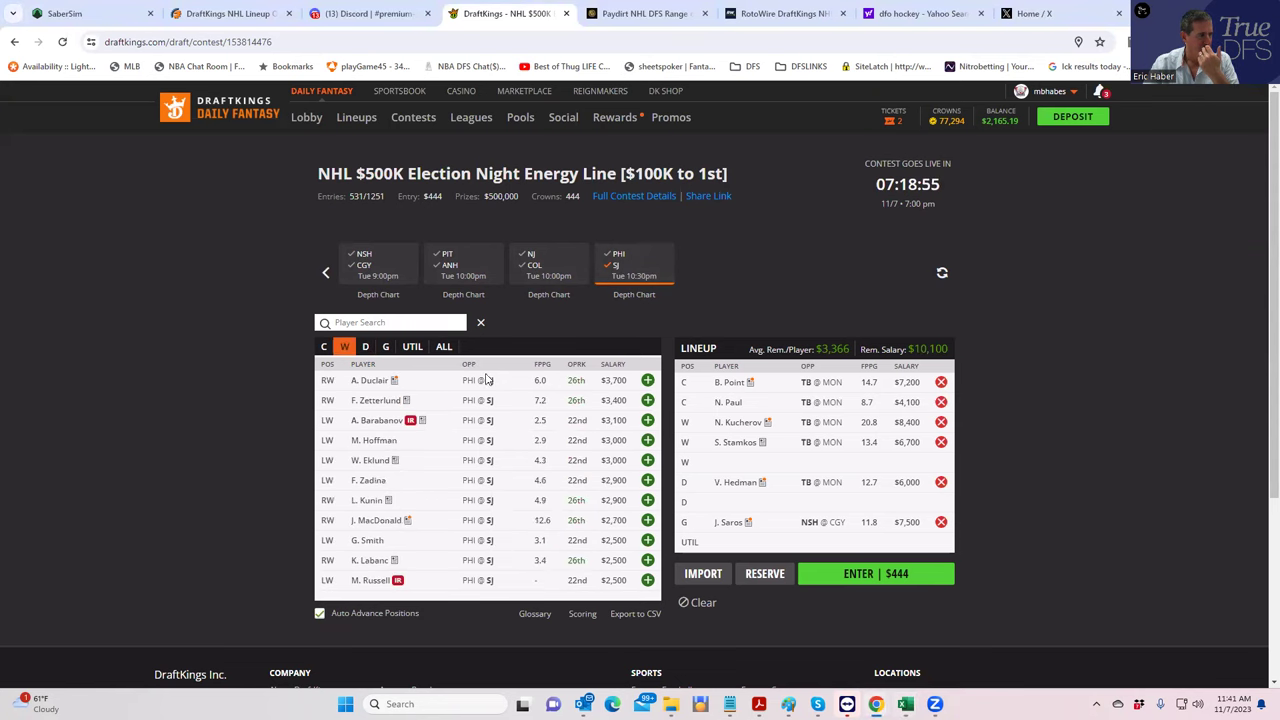
pyautogui.click(648, 382)
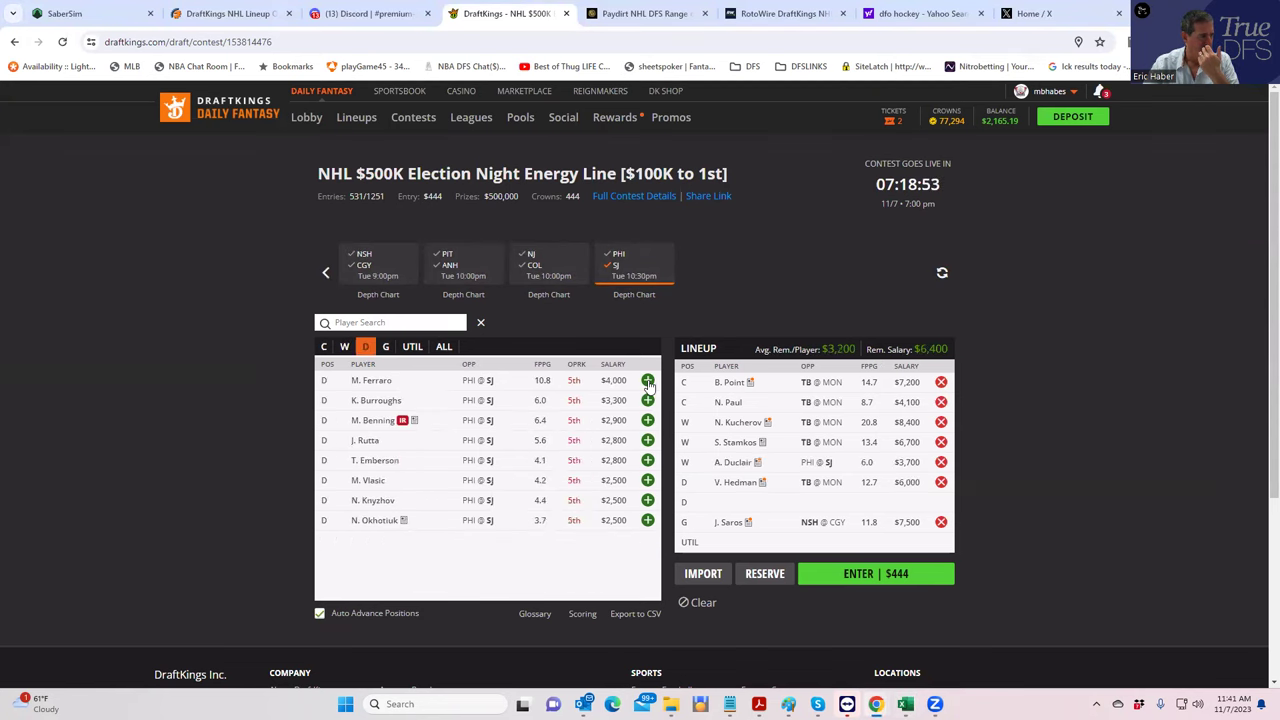
# Step: Add T. Hertl at UTIL and remove V. Hedman from defense
pyautogui.click(412, 347)
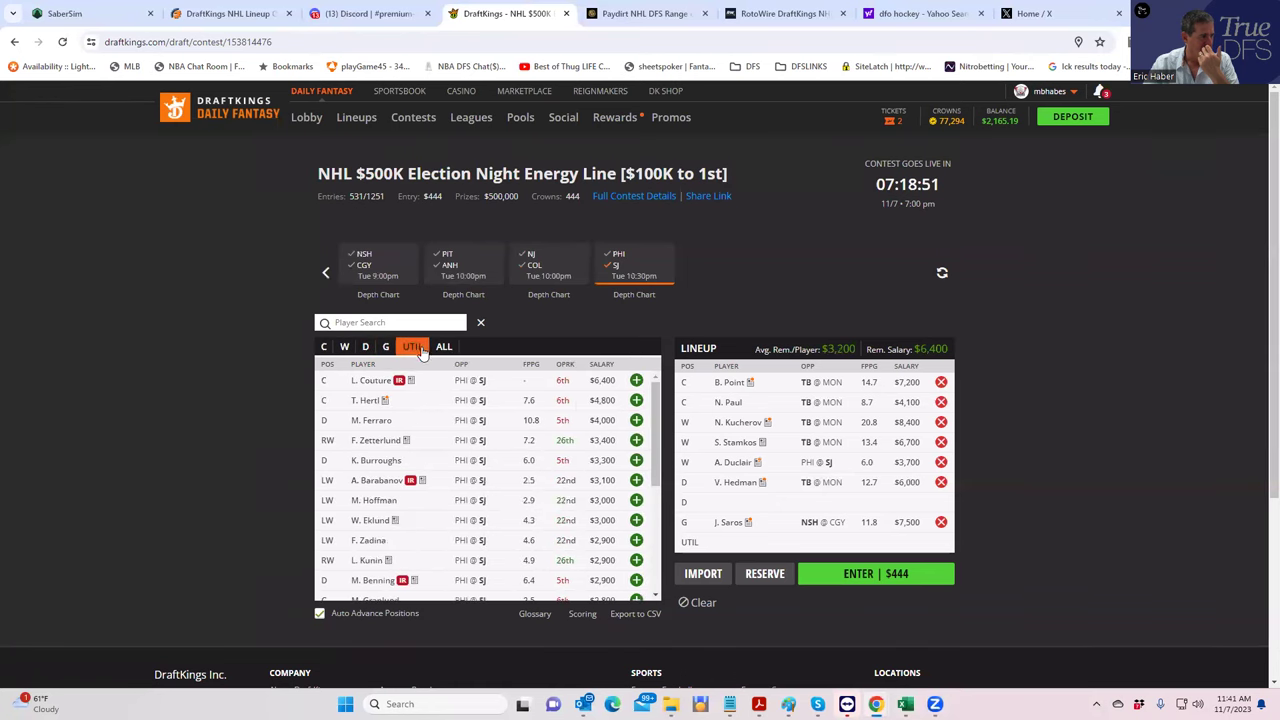
pyautogui.click(636, 401)
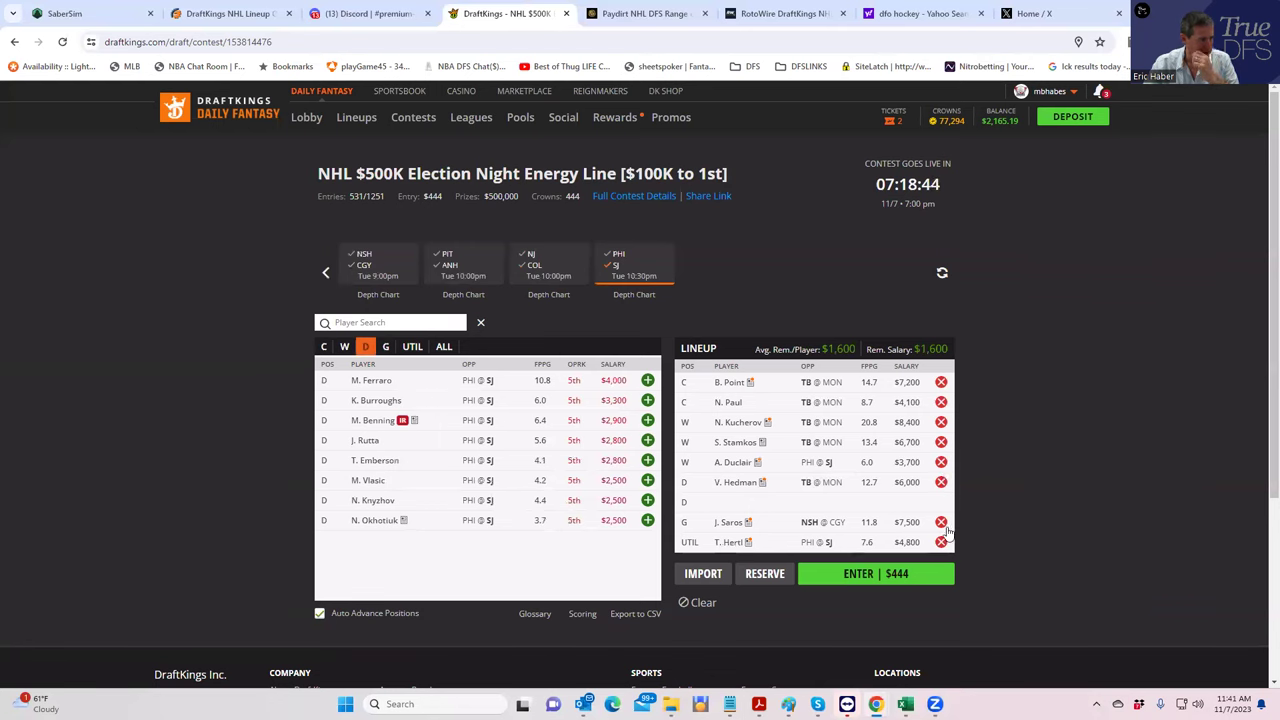
pyautogui.click(941, 482)
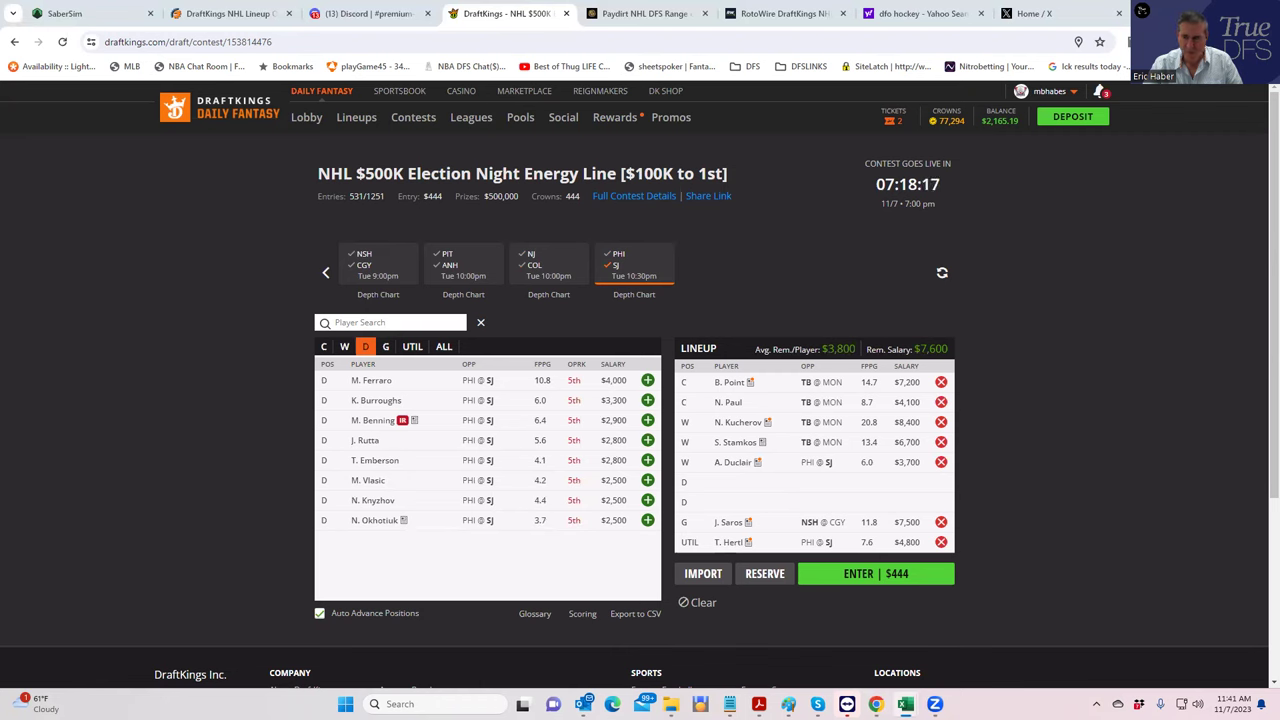
pyautogui.click(412, 346)
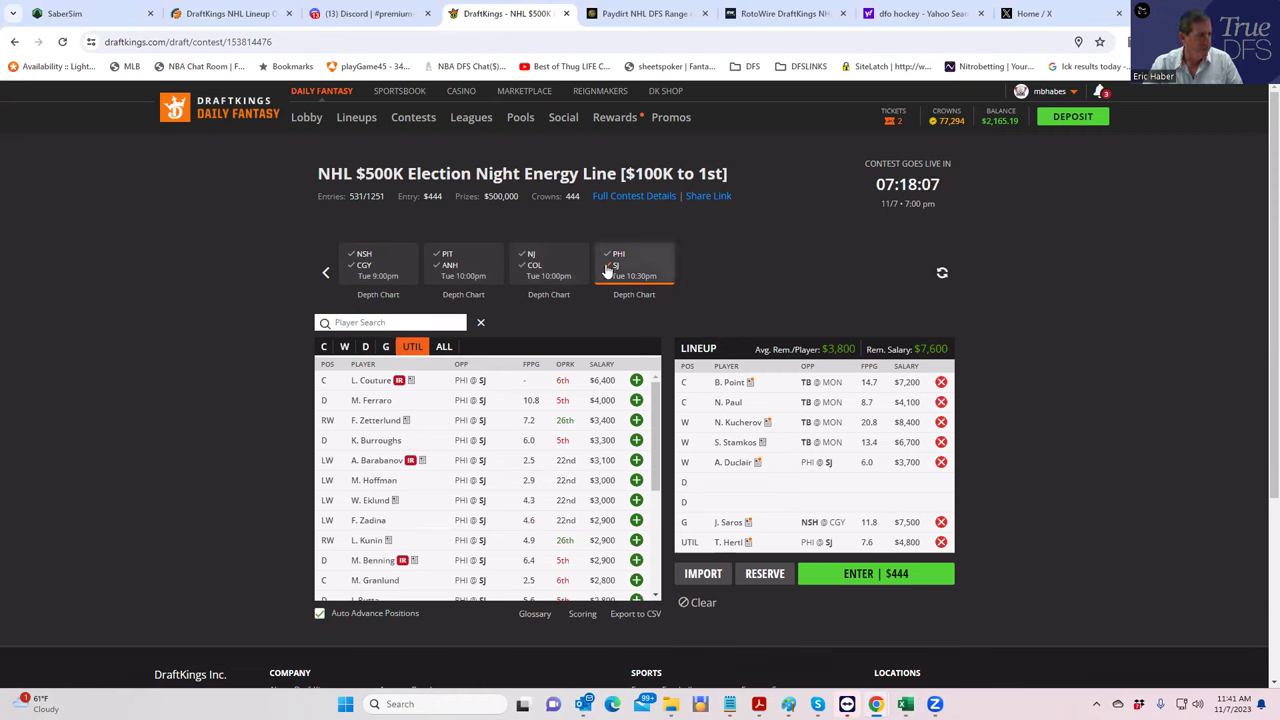
# Step: Filter to PIT @ ANH and swap T. Hertl out for A. Killorn at UTIL
pyautogui.click(462, 277)
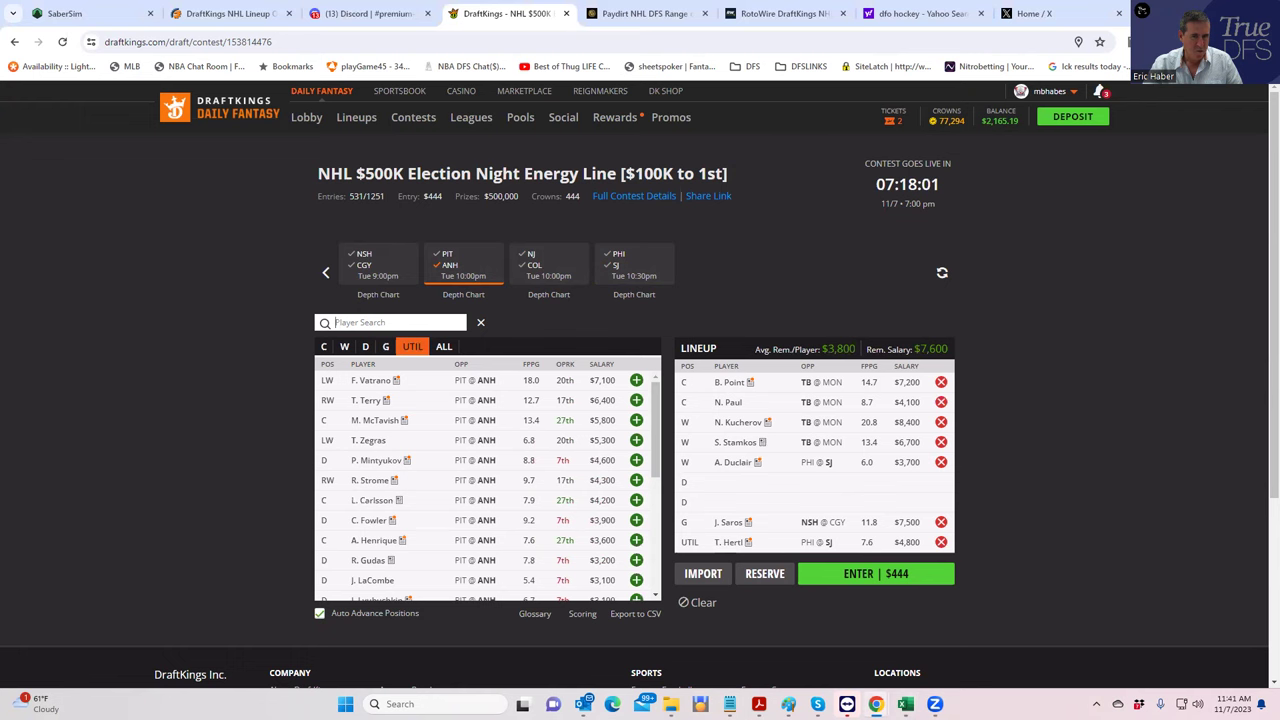
pyautogui.moveTo(655, 410); pyautogui.dragTo(648, 487)
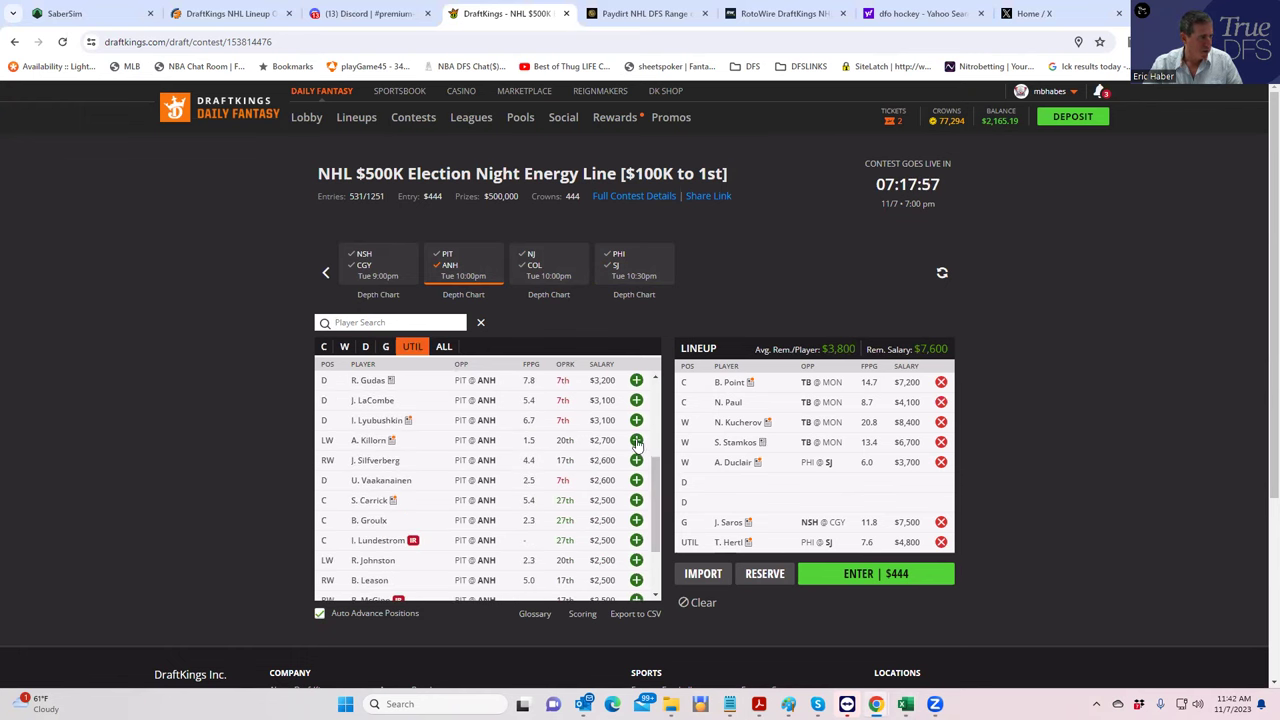
pyautogui.click(941, 542)
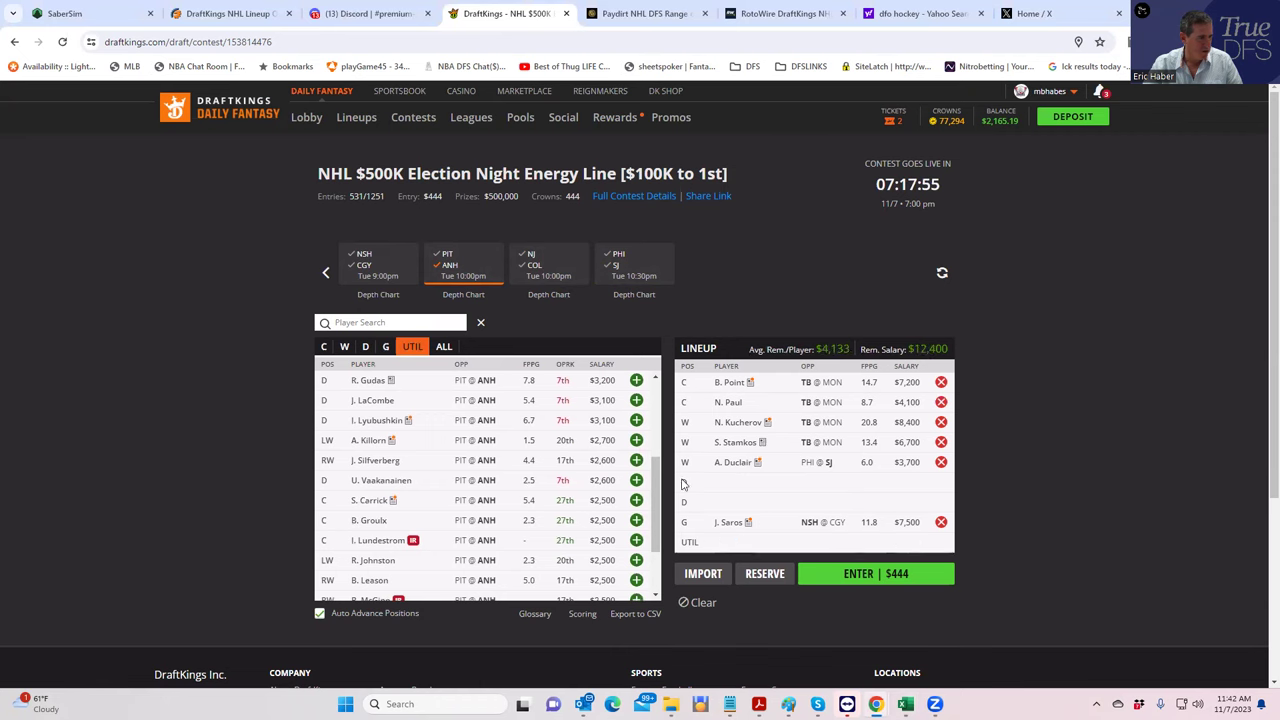
pyautogui.click(636, 440)
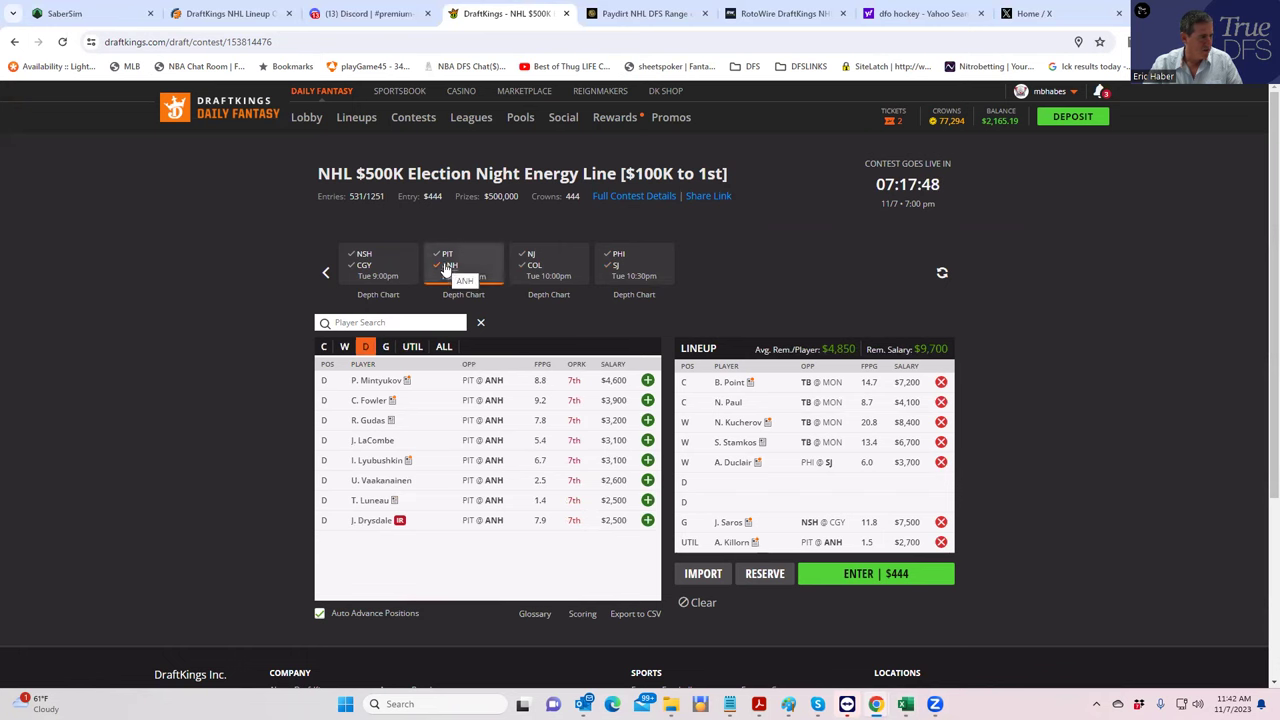
# Step: Clear the filters, search 'hed' and add V. Hedman back to a D slot
pyautogui.click(447, 270)
pyautogui.click(401, 347)
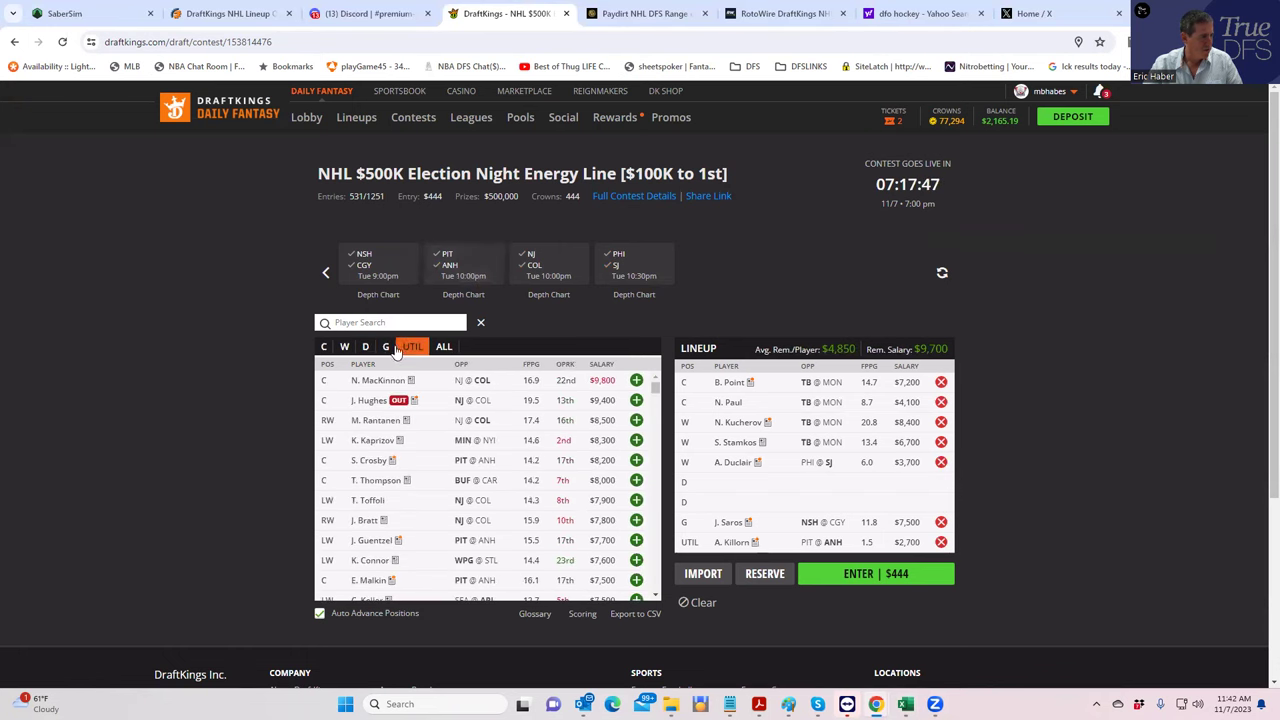
pyautogui.click(361, 324)
pyautogui.write('hed')
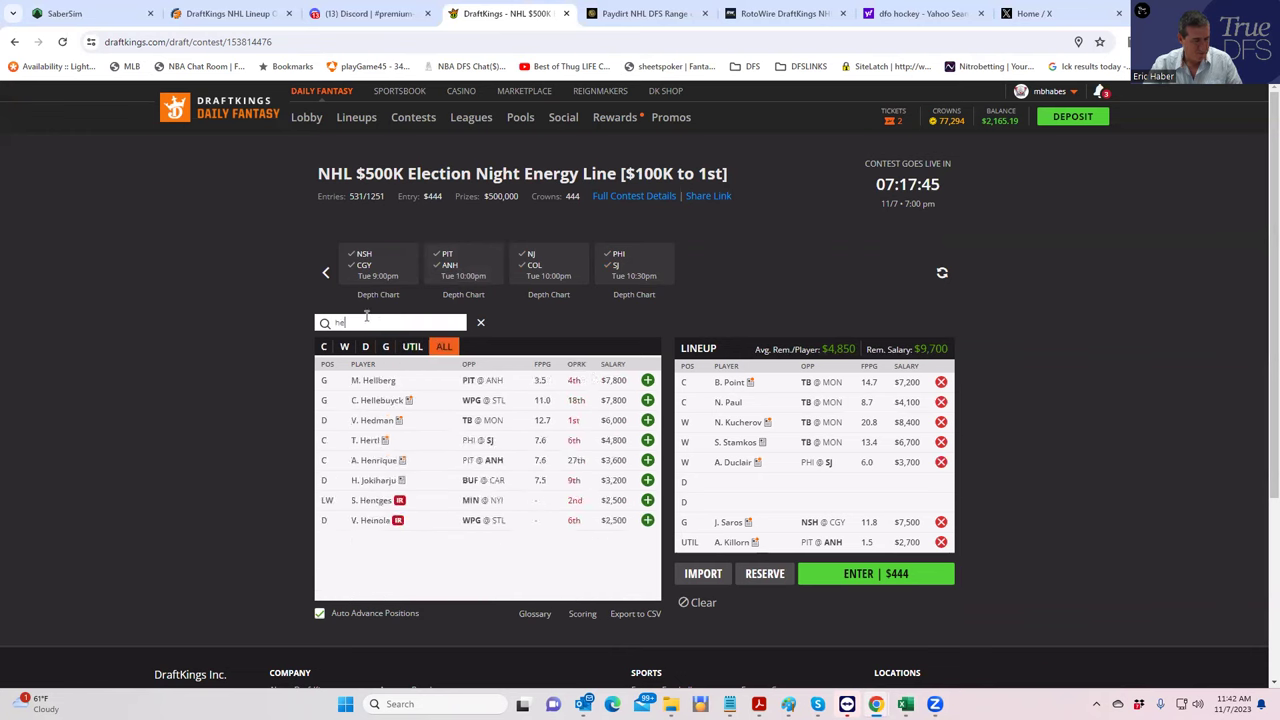
pyautogui.click(638, 381)
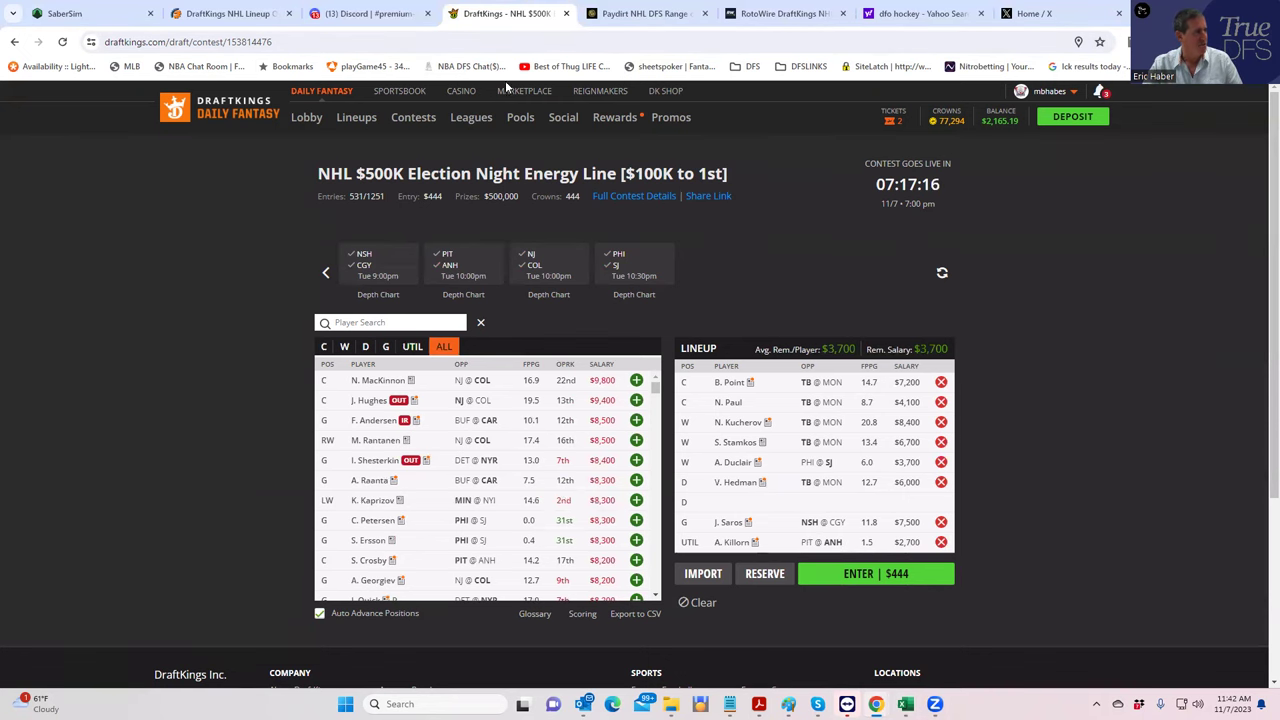
# Step: Upload KrugNHL\NHLDK_Sim as a custom projections CSV in SaberSim
pyautogui.click(80, 15)
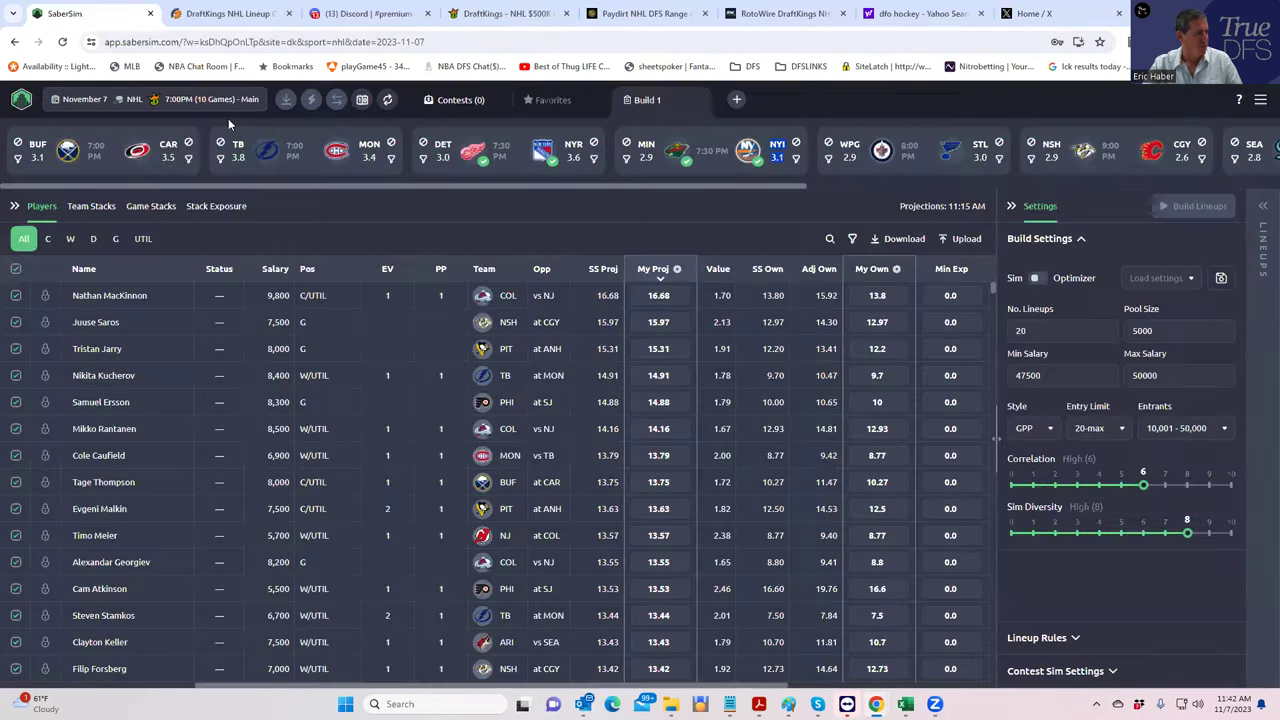
pyautogui.click(962, 239)
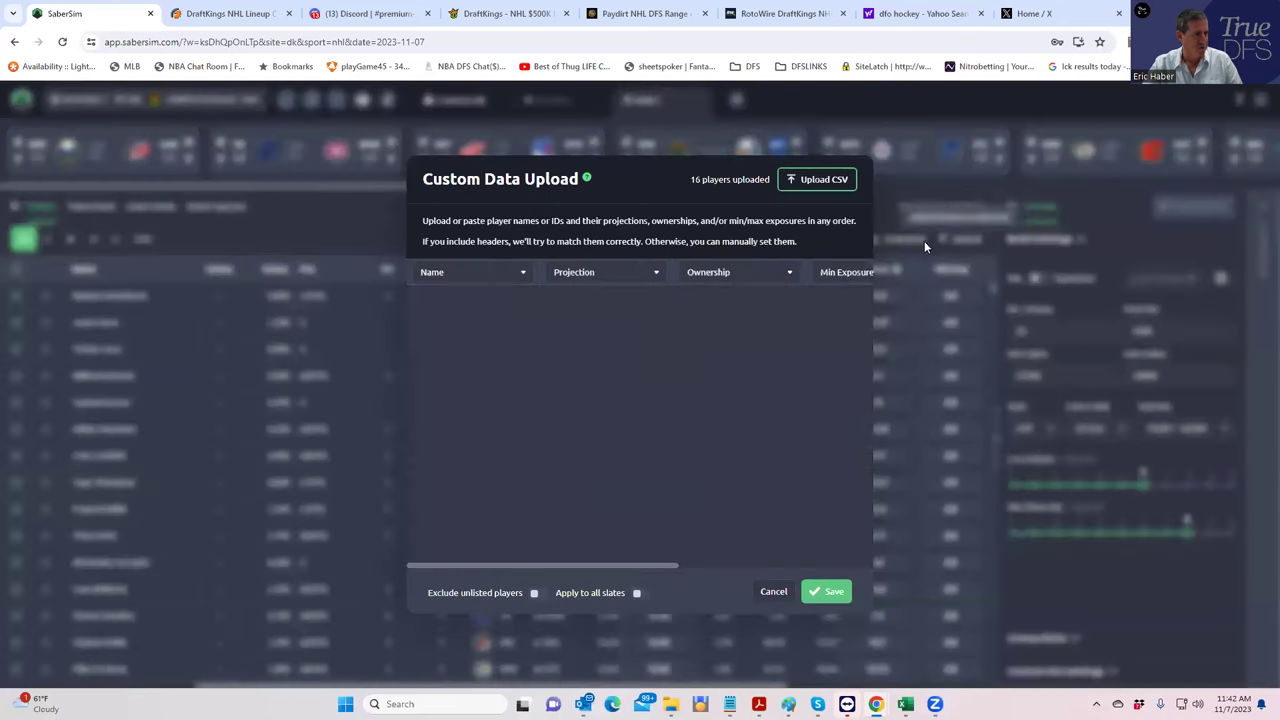
pyautogui.click(831, 181)
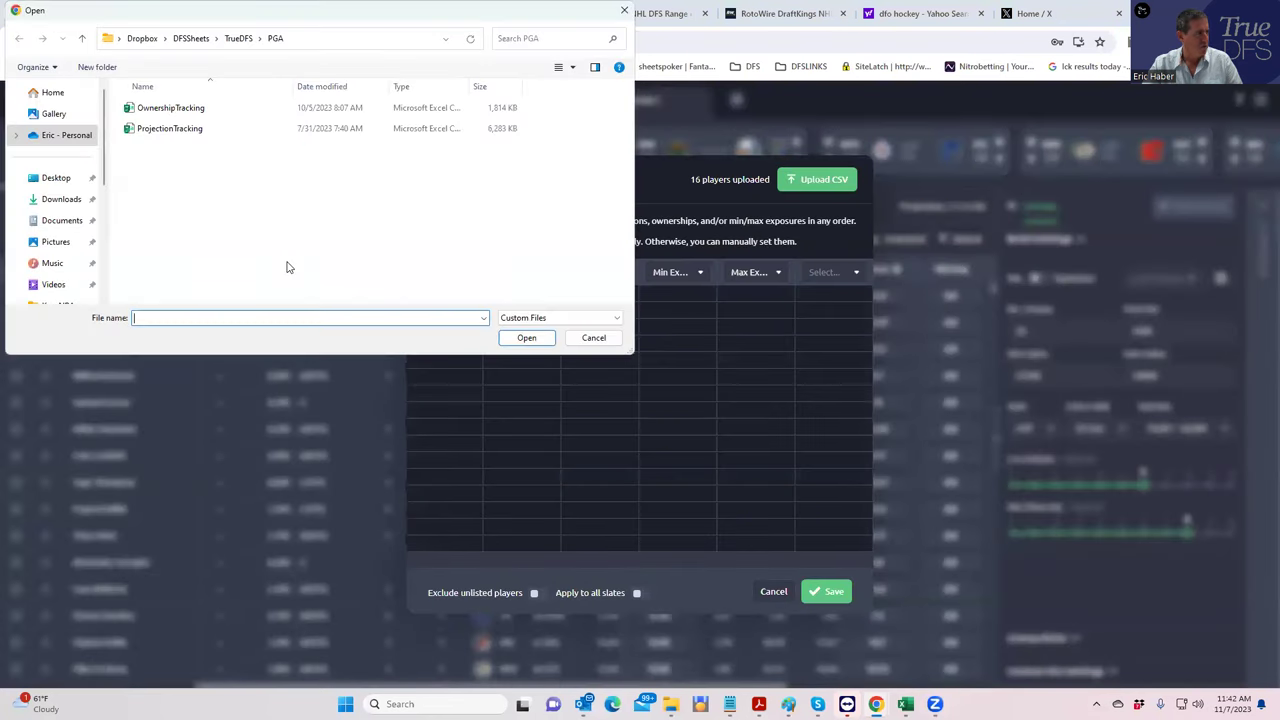
pyautogui.click(190, 38)
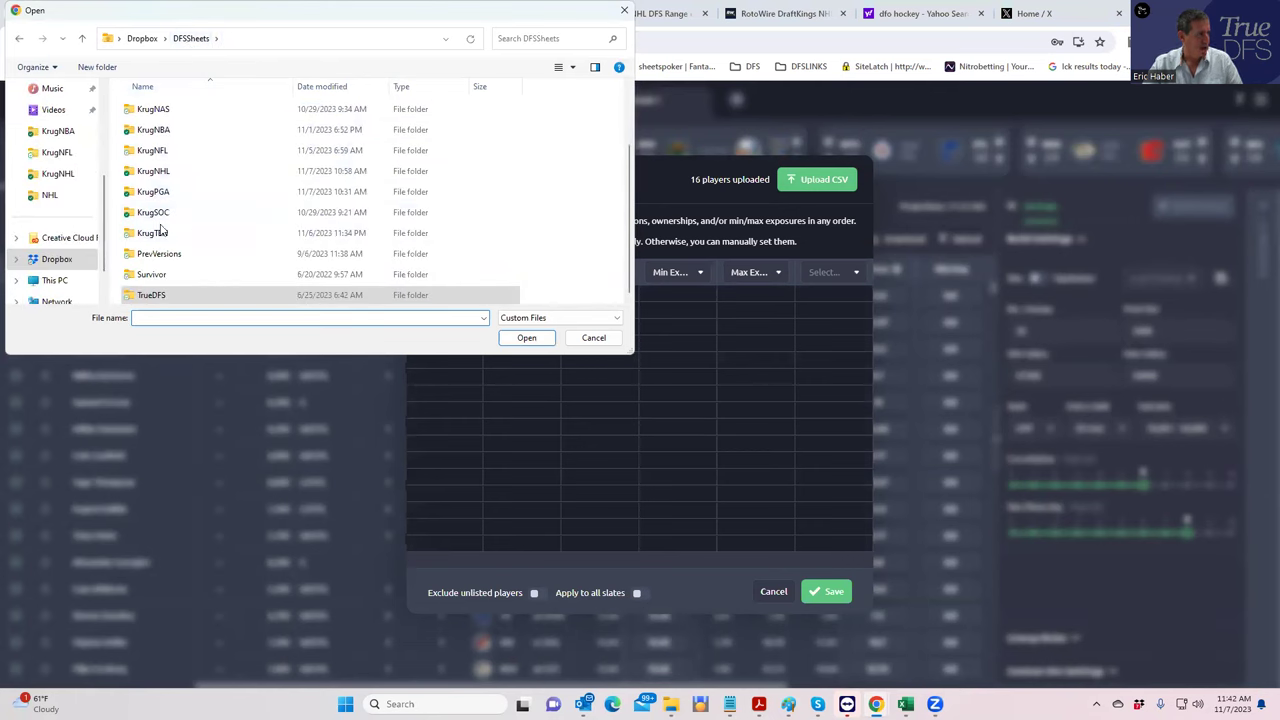
pyautogui.doubleClick(160, 171)
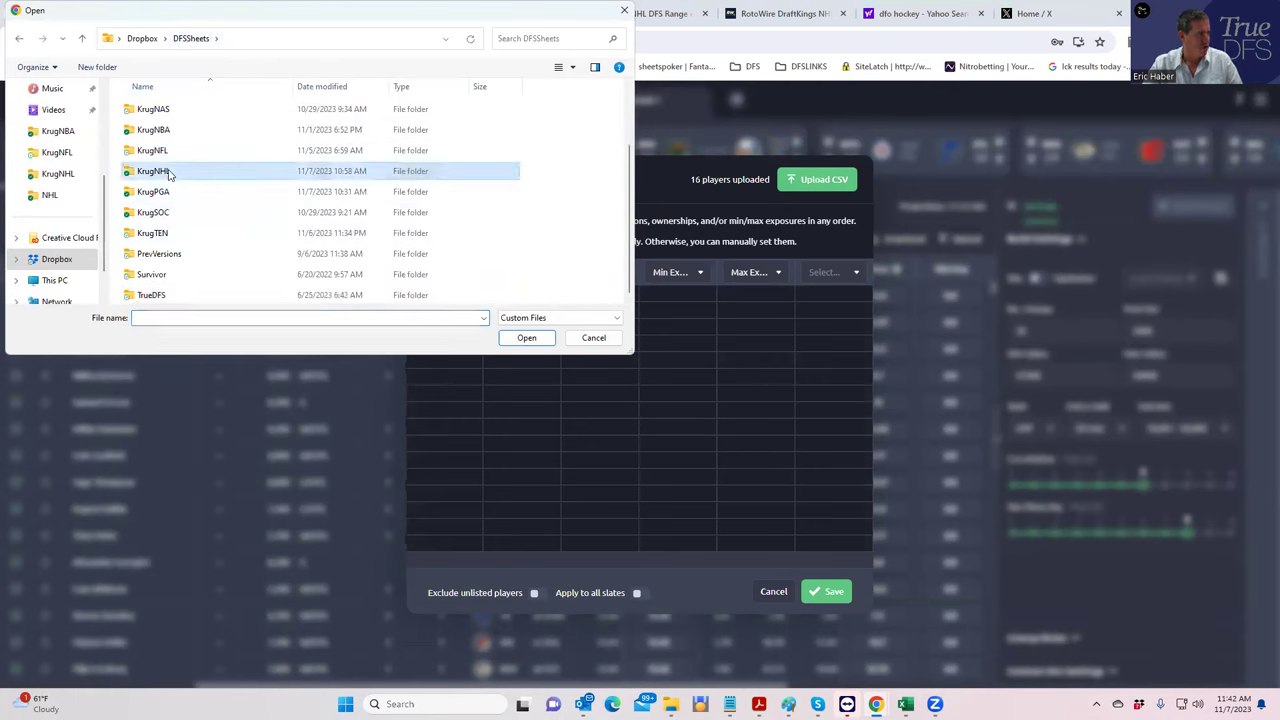
pyautogui.click(160, 108)
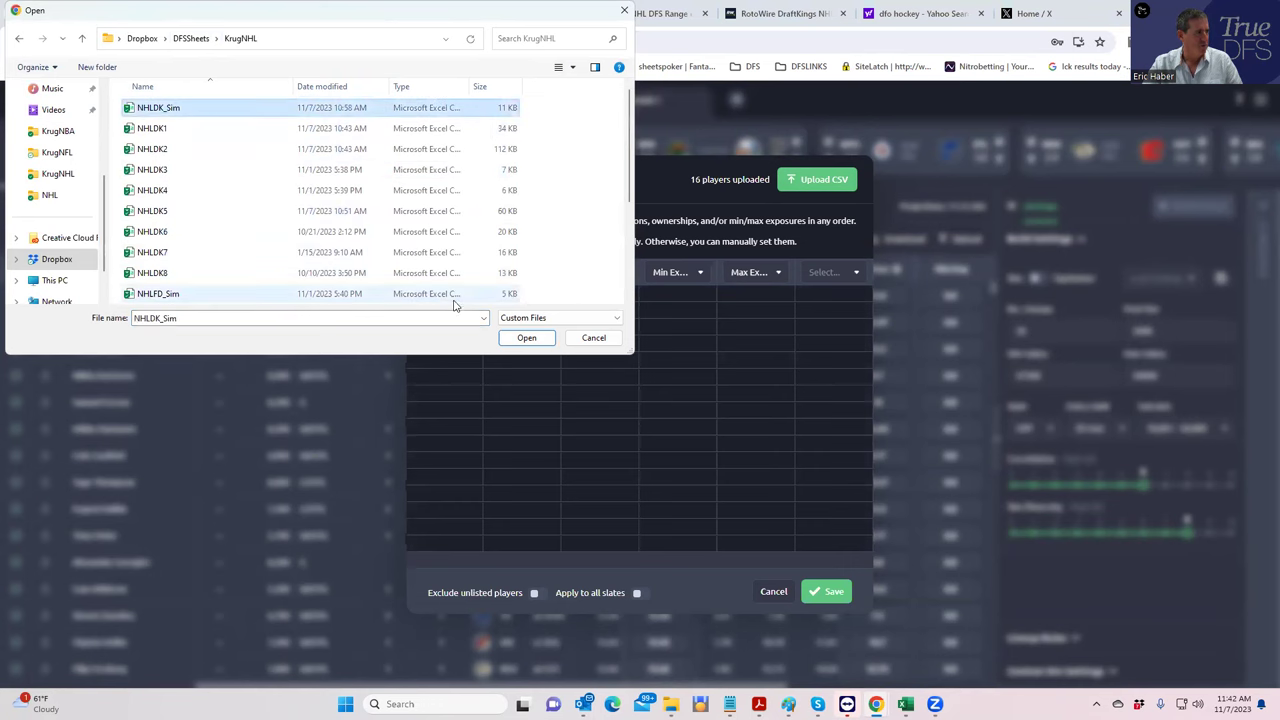
pyautogui.click(526, 338)
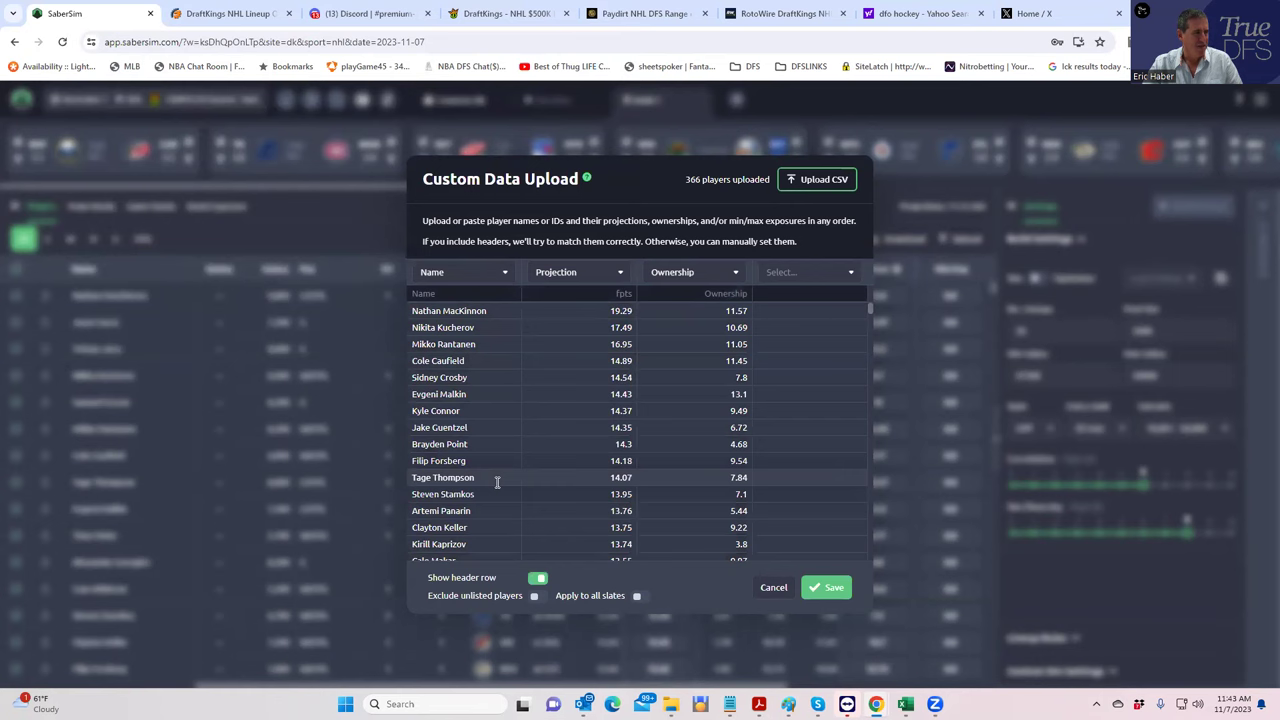
# Step: Exclude unlisted players and apply the projections without saving a named source
pyautogui.click(538, 595)
pyautogui.click(826, 590)
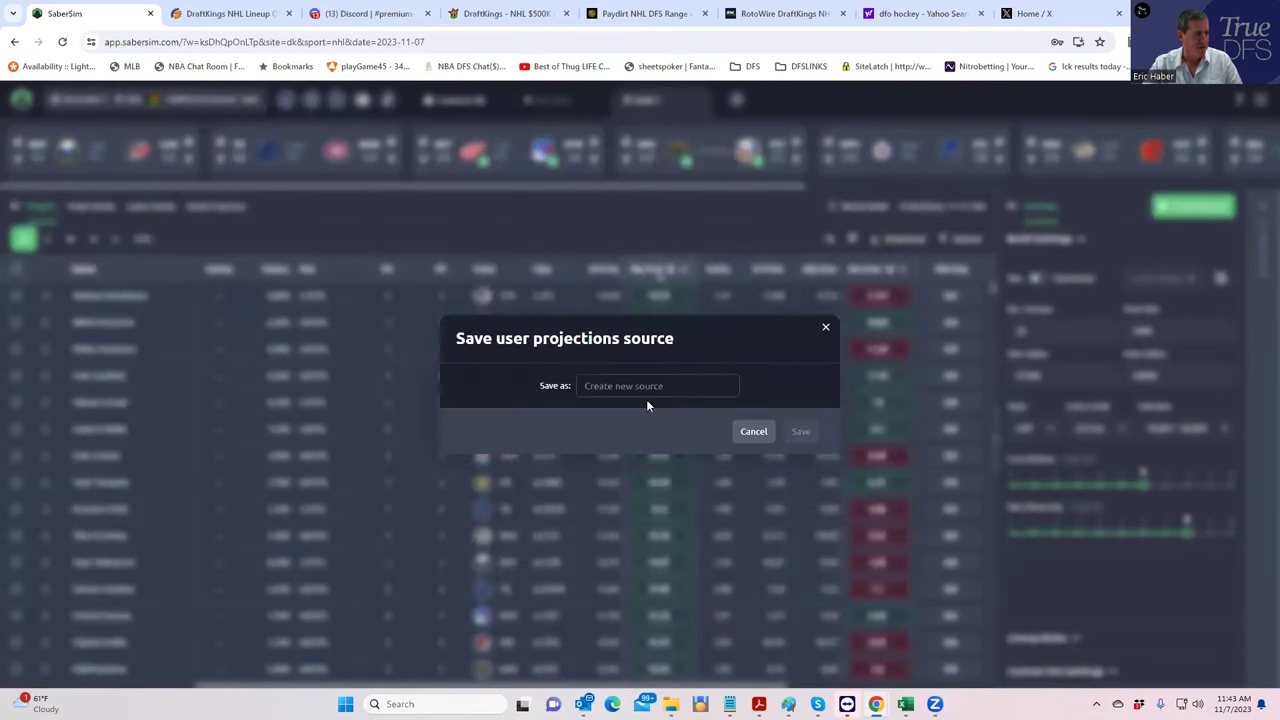
pyautogui.click(749, 433)
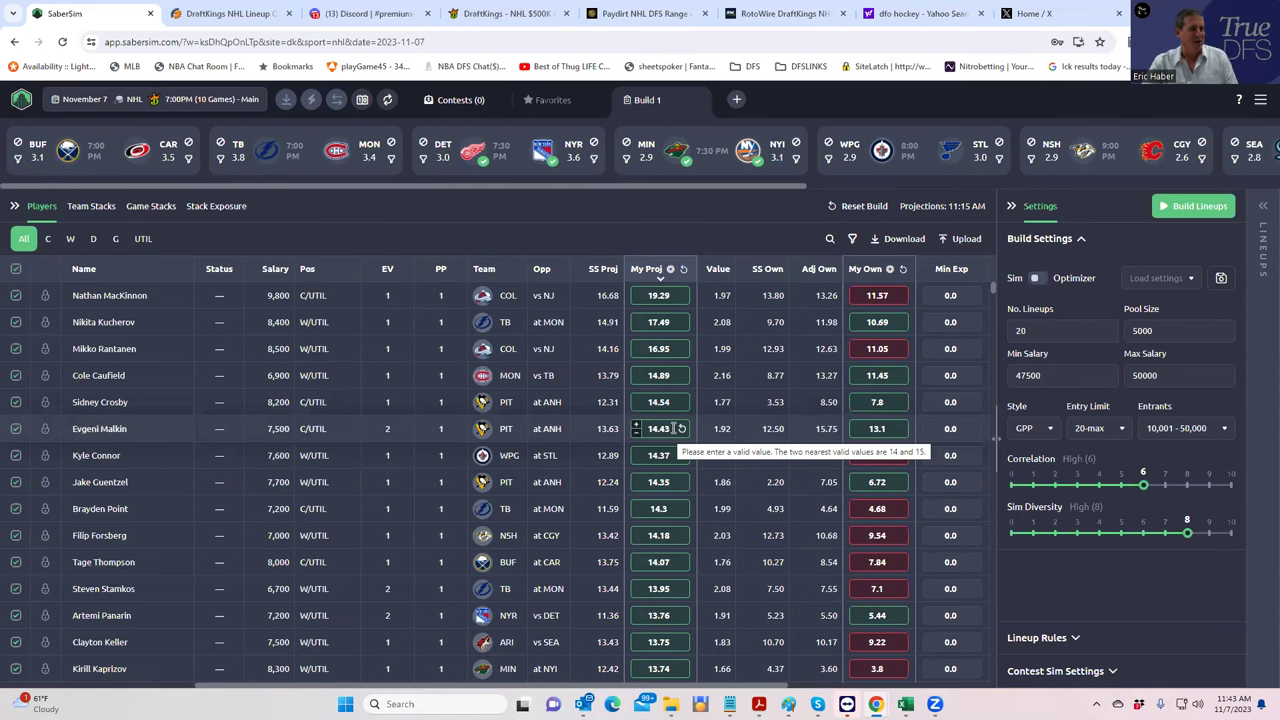
pyautogui.click(104, 293)
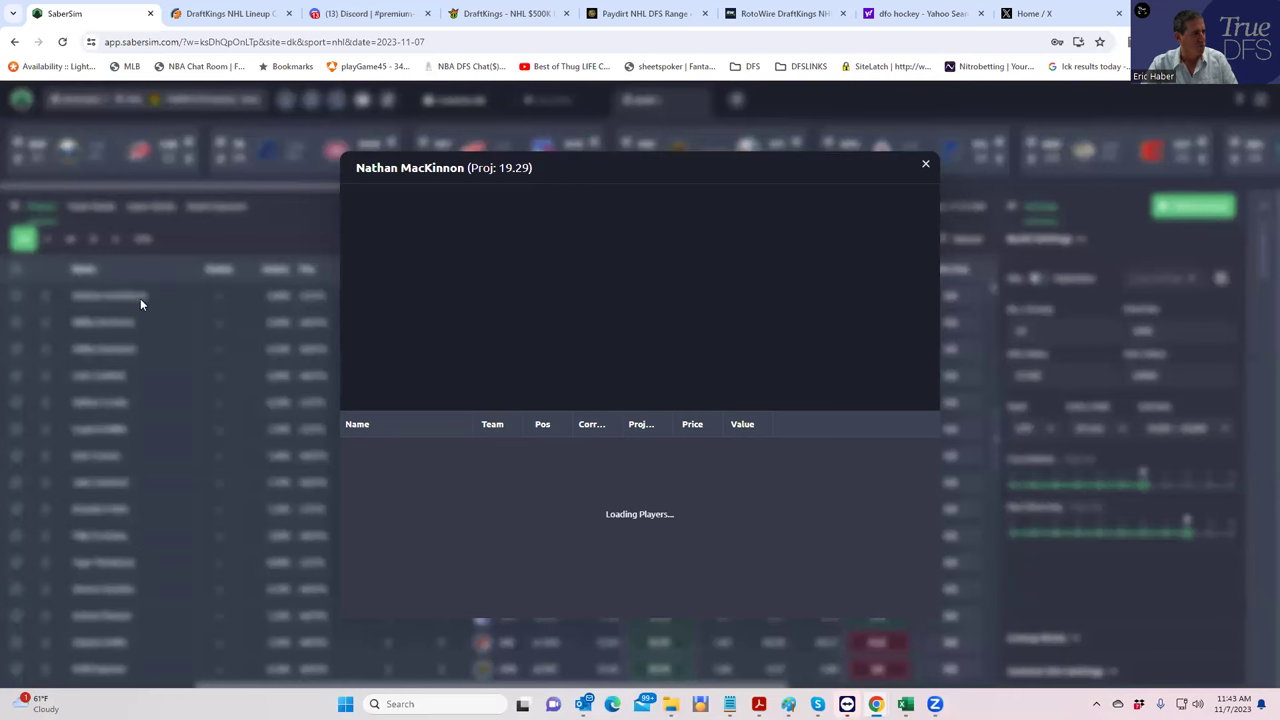
pyautogui.moveTo(482, 244)
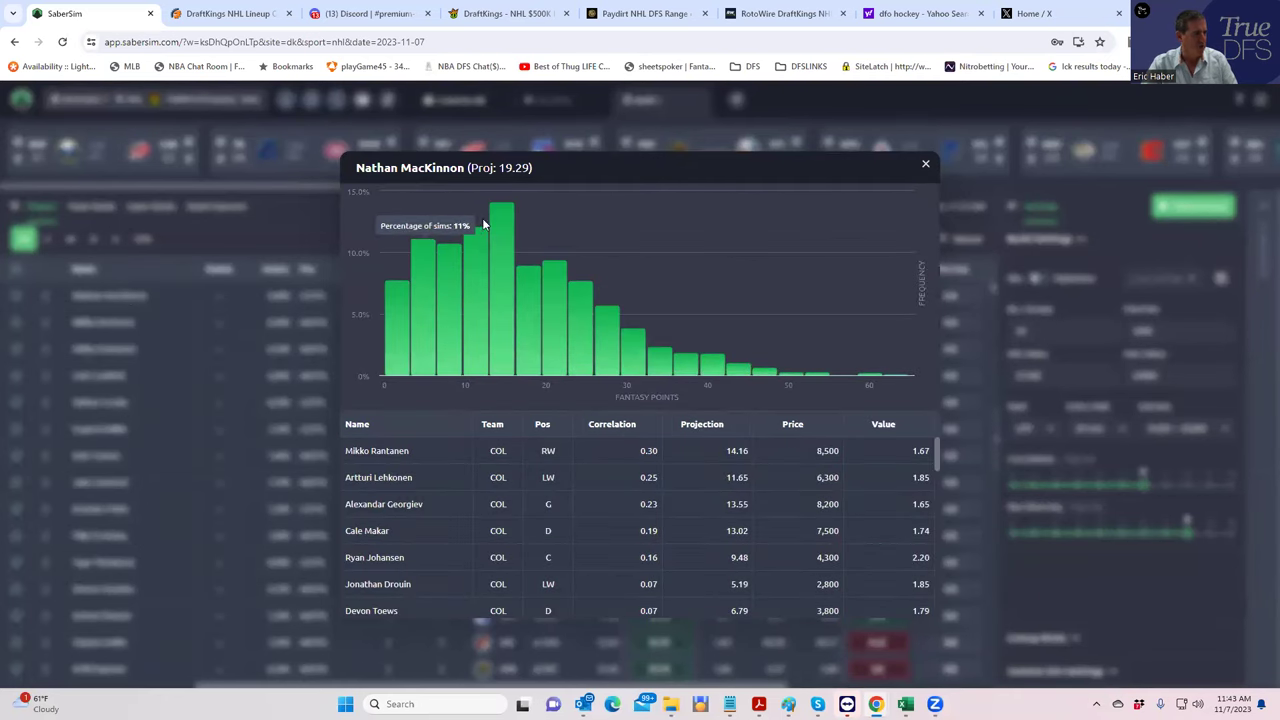
pyautogui.moveTo(503, 212)
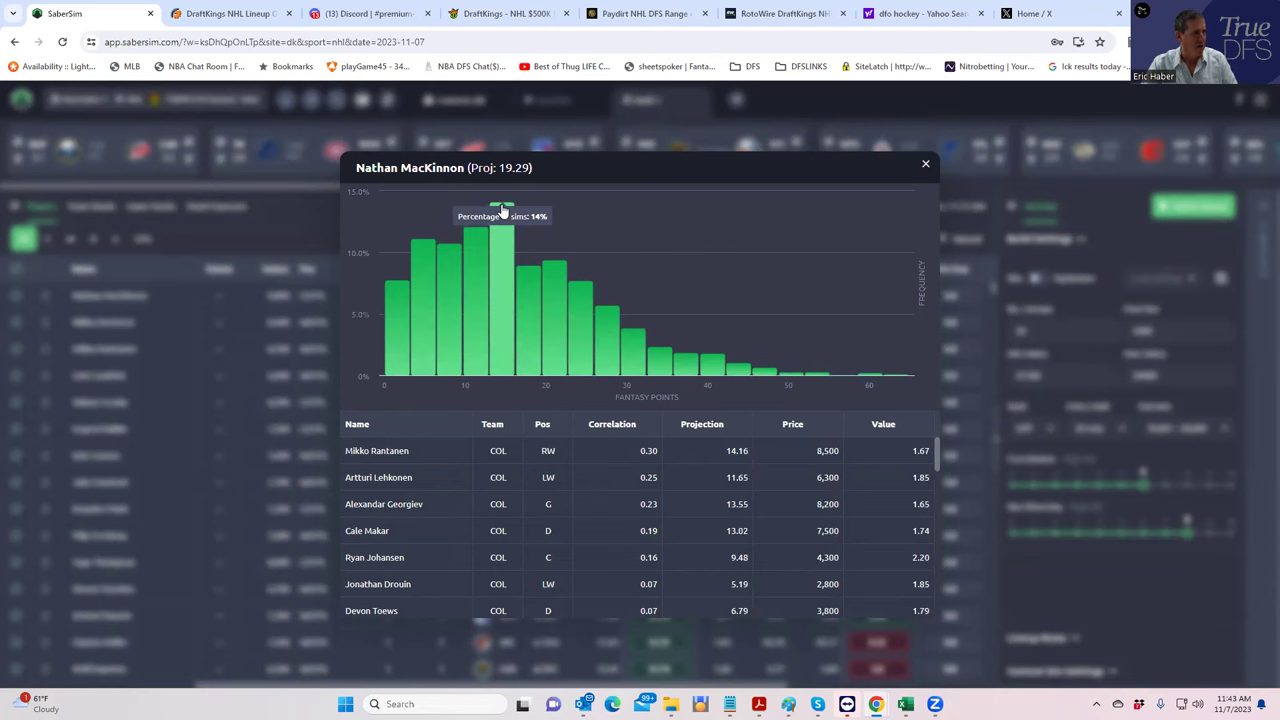
pyautogui.moveTo(640, 337)
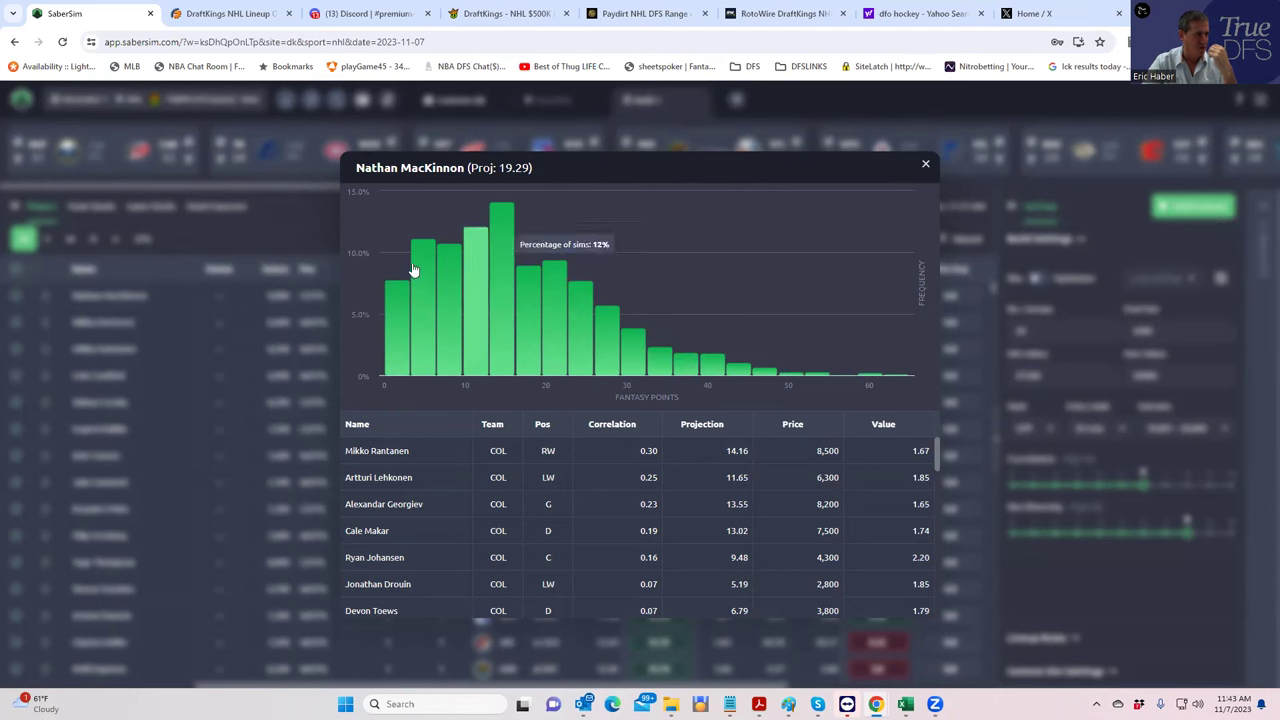
pyautogui.moveTo(530, 310)
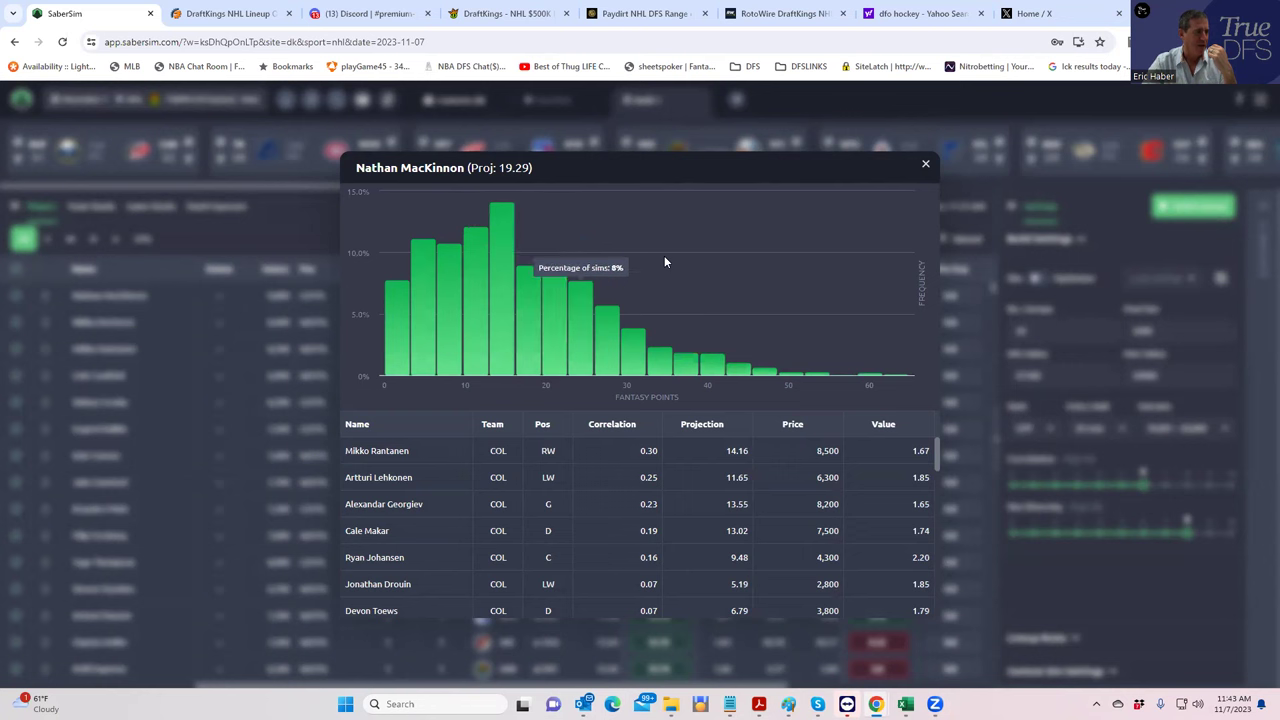
pyautogui.click(926, 164)
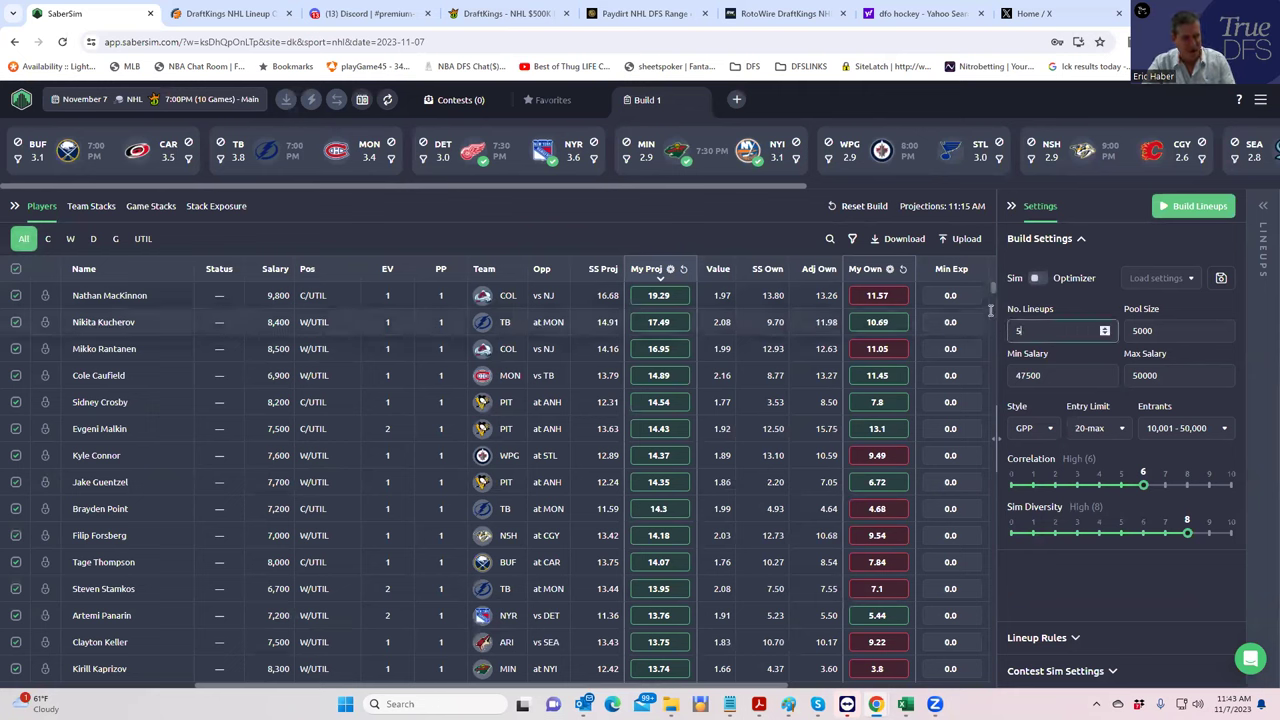
# Step: Set the lineup count to 50 and start building lineups
pyautogui.write('0')
pyautogui.click(1190, 212)
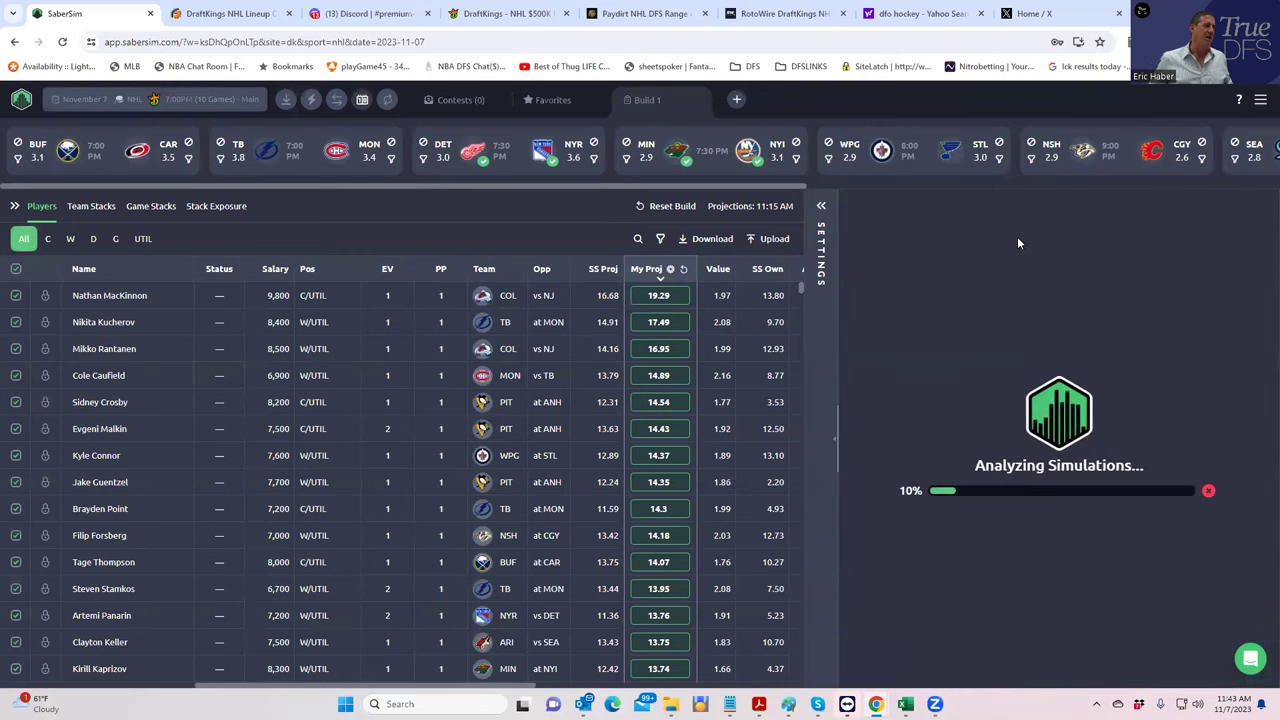
pyautogui.click(821, 210)
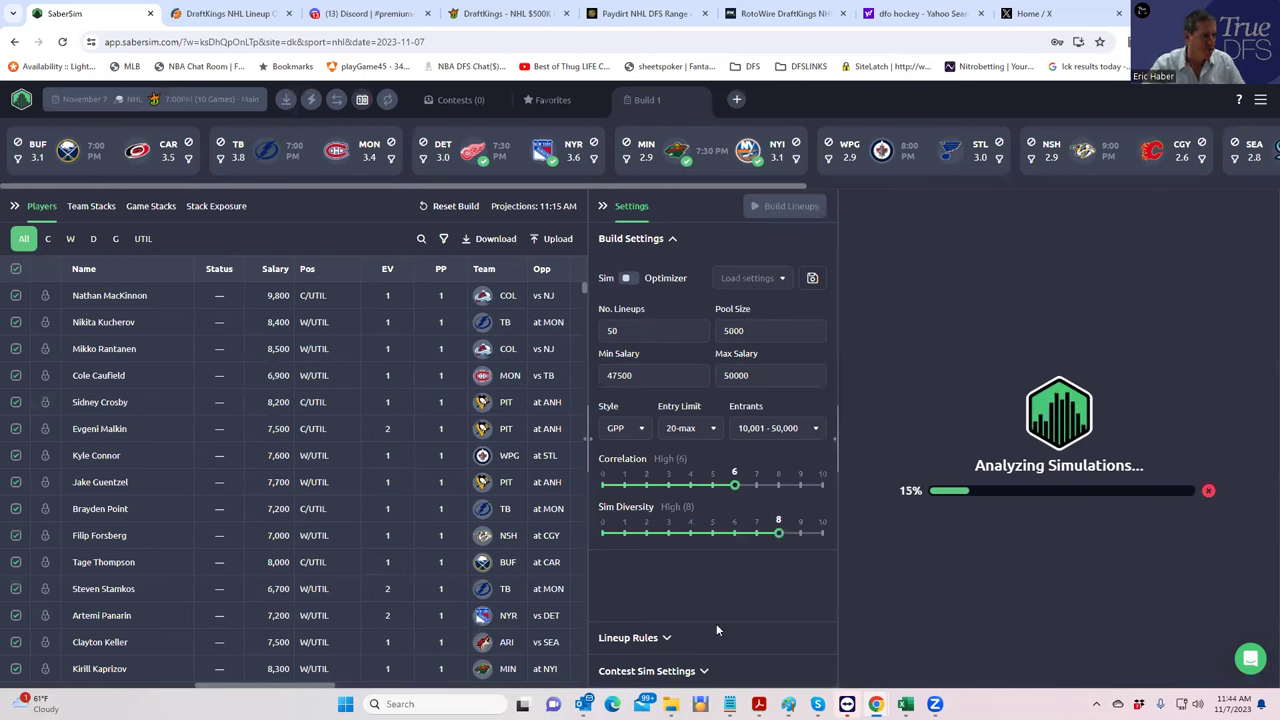
# Step: Add a contest sim using the NHL $500K Election Night Energy Line payouts
pyautogui.click(702, 671)
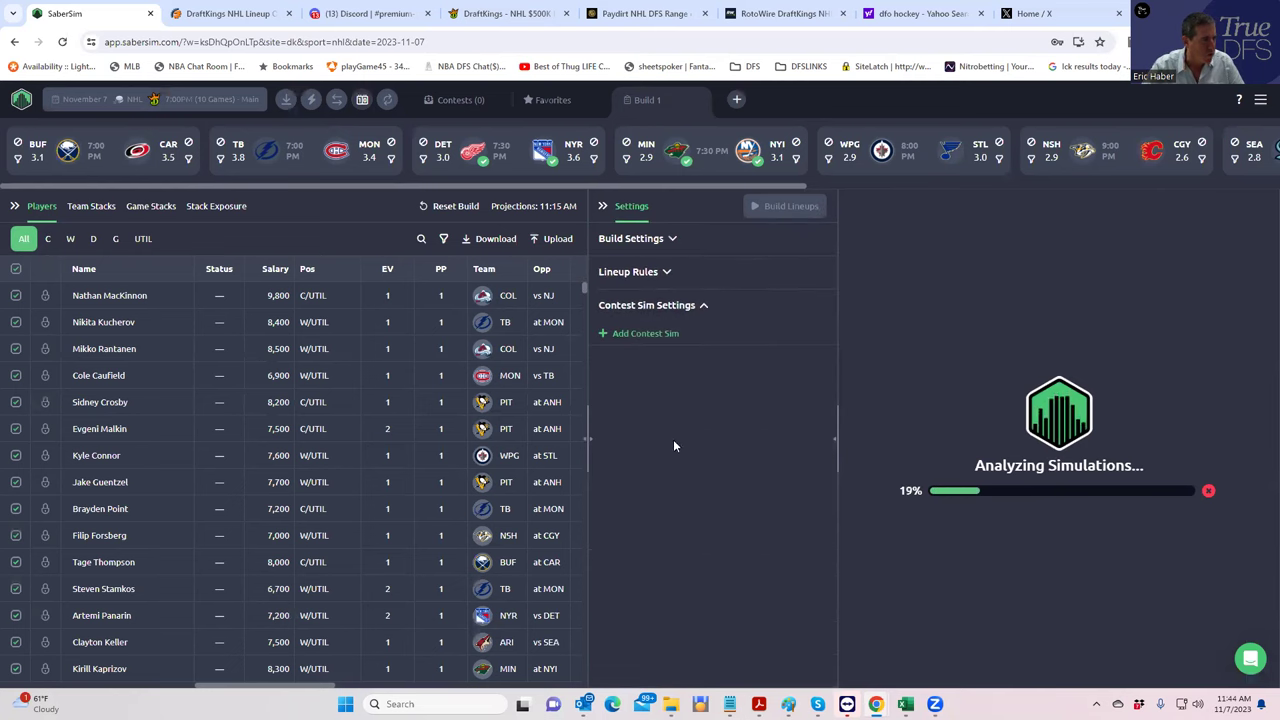
pyautogui.click(608, 334)
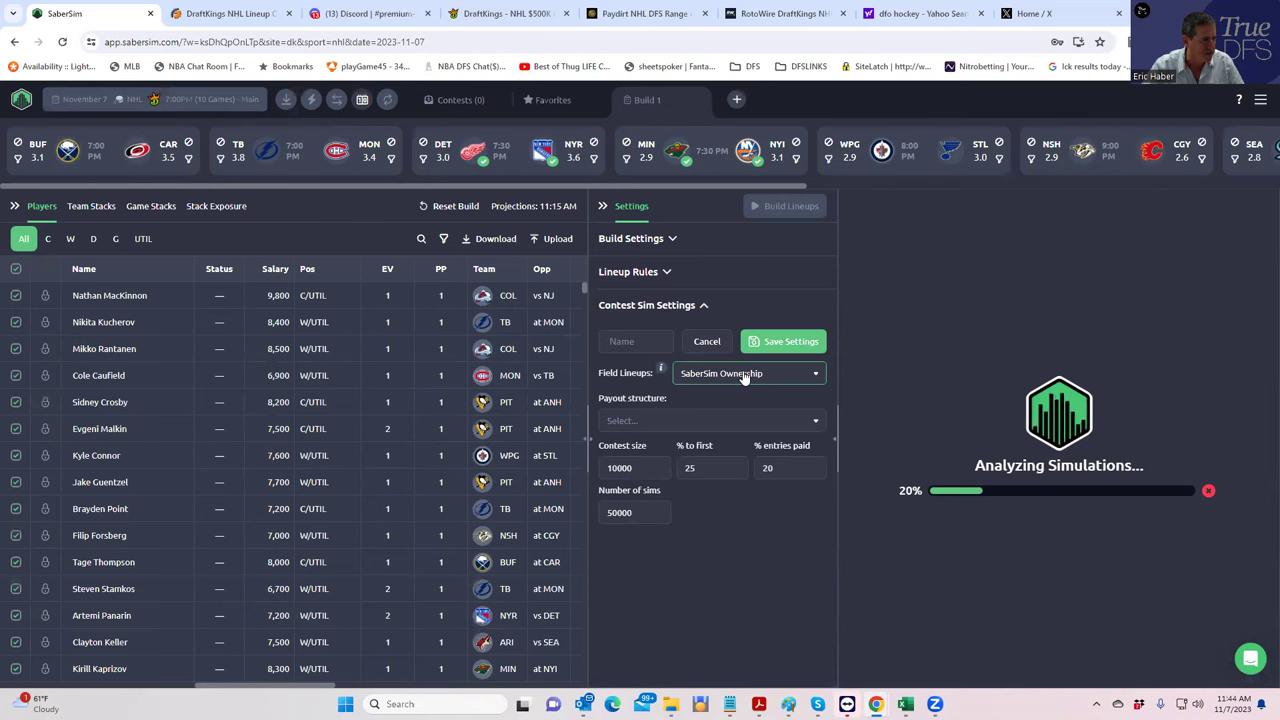
pyautogui.click(660, 424)
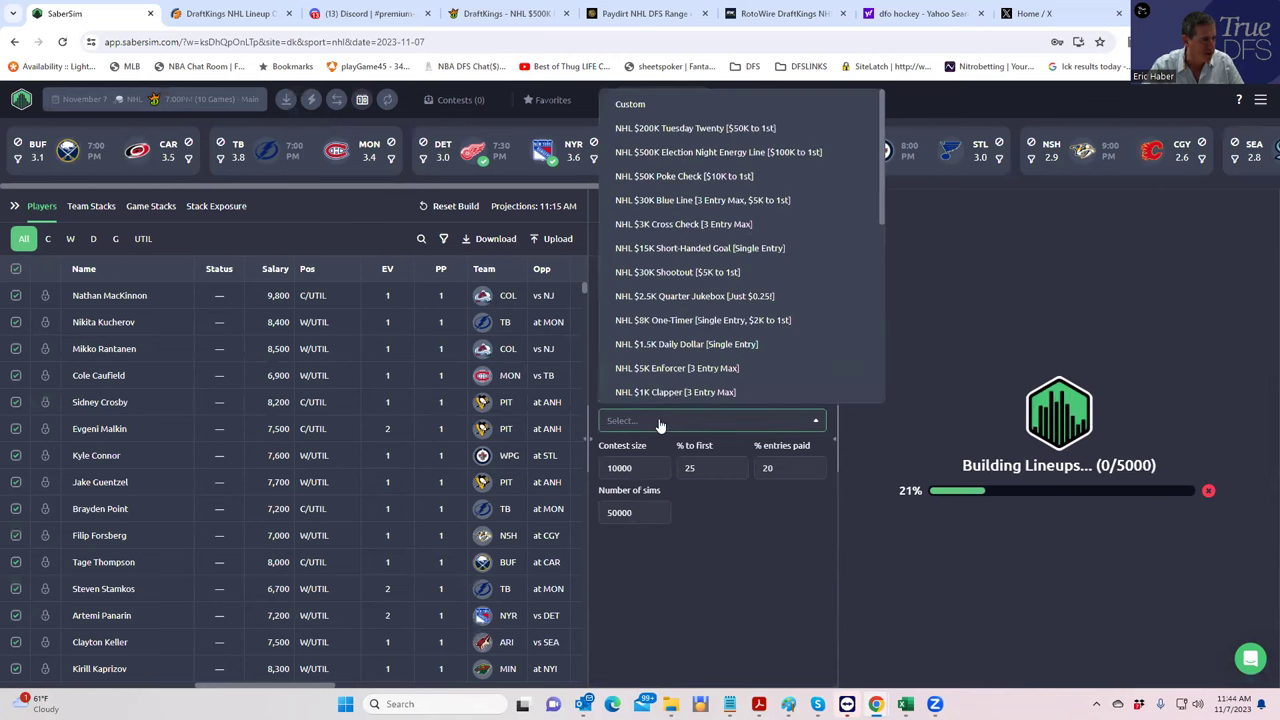
pyautogui.click(757, 153)
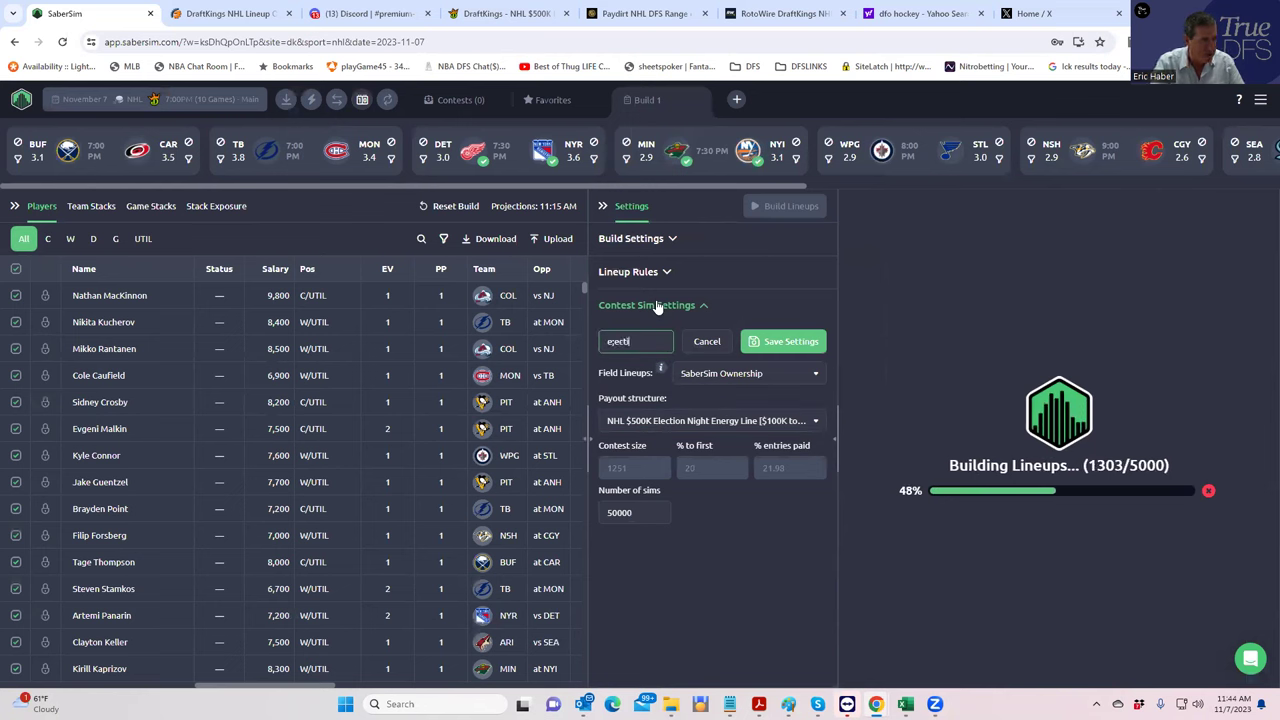
pyautogui.write('on')
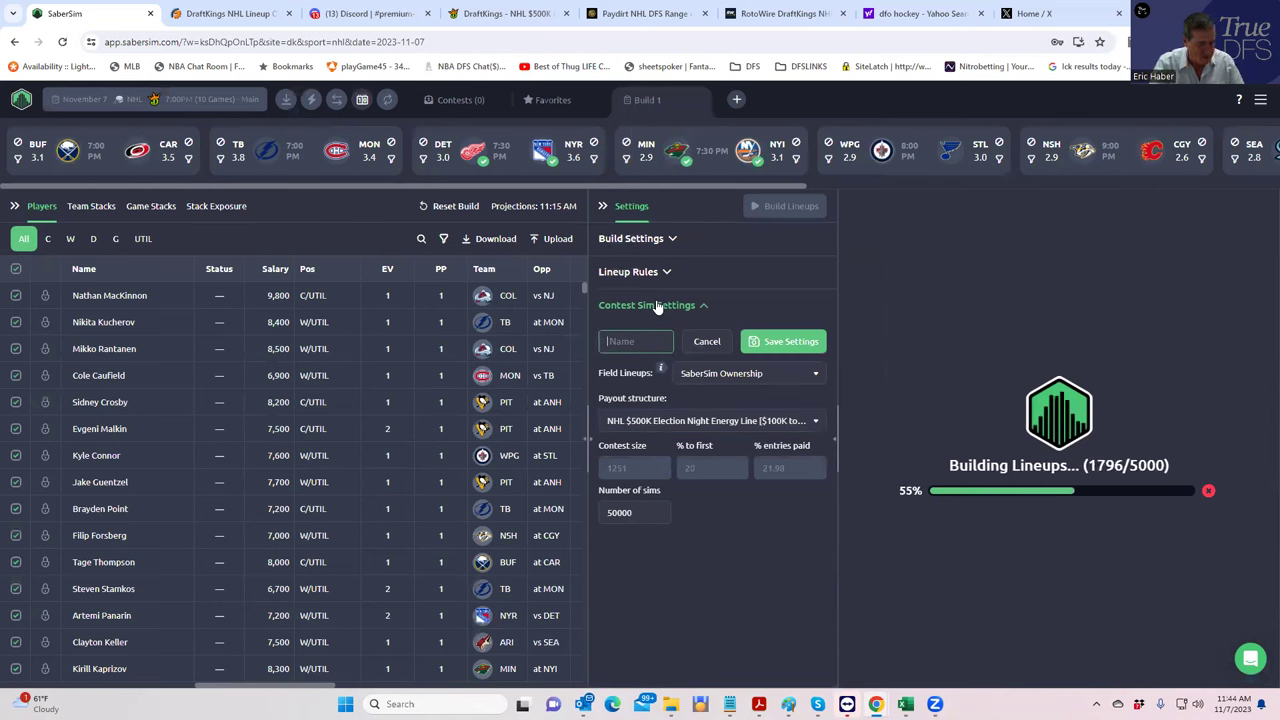
pyautogui.write('ELECTION')
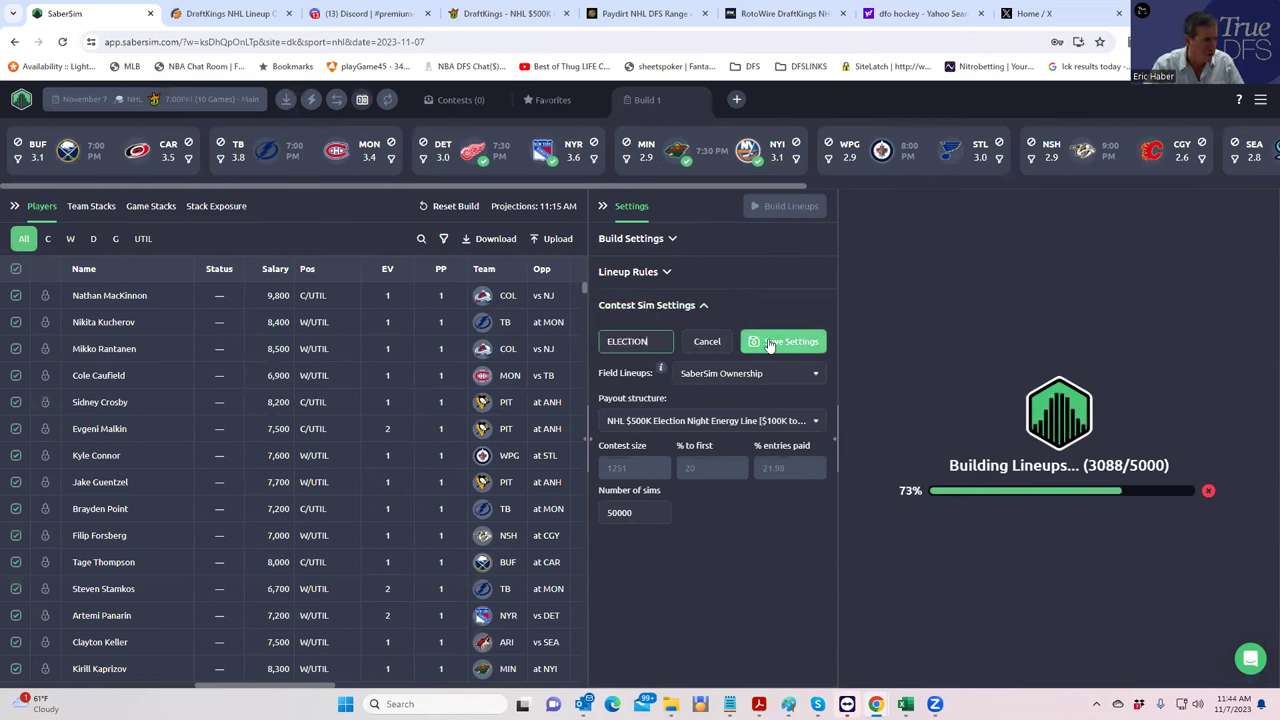
pyautogui.click(770, 345)
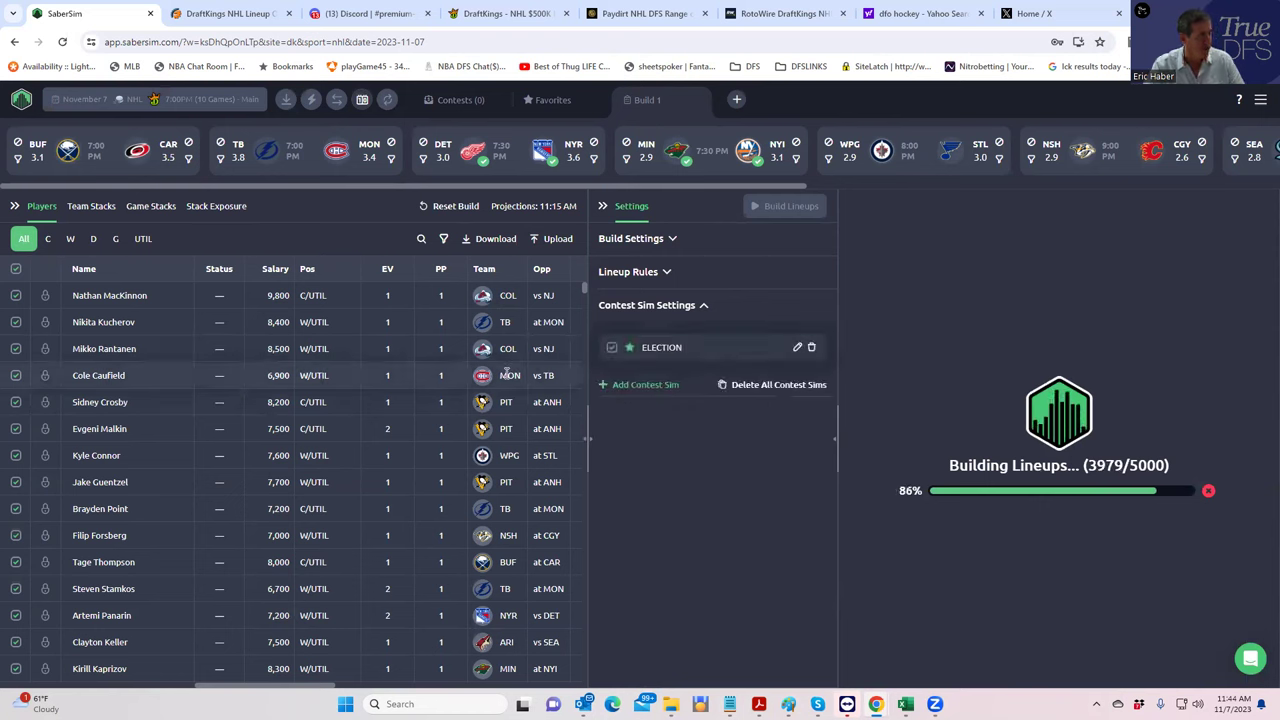
# Step: Add a second contest sim with NHL $200K Tuesday Twenty payouts, named 'ELECTION'
pyautogui.click(605, 386)
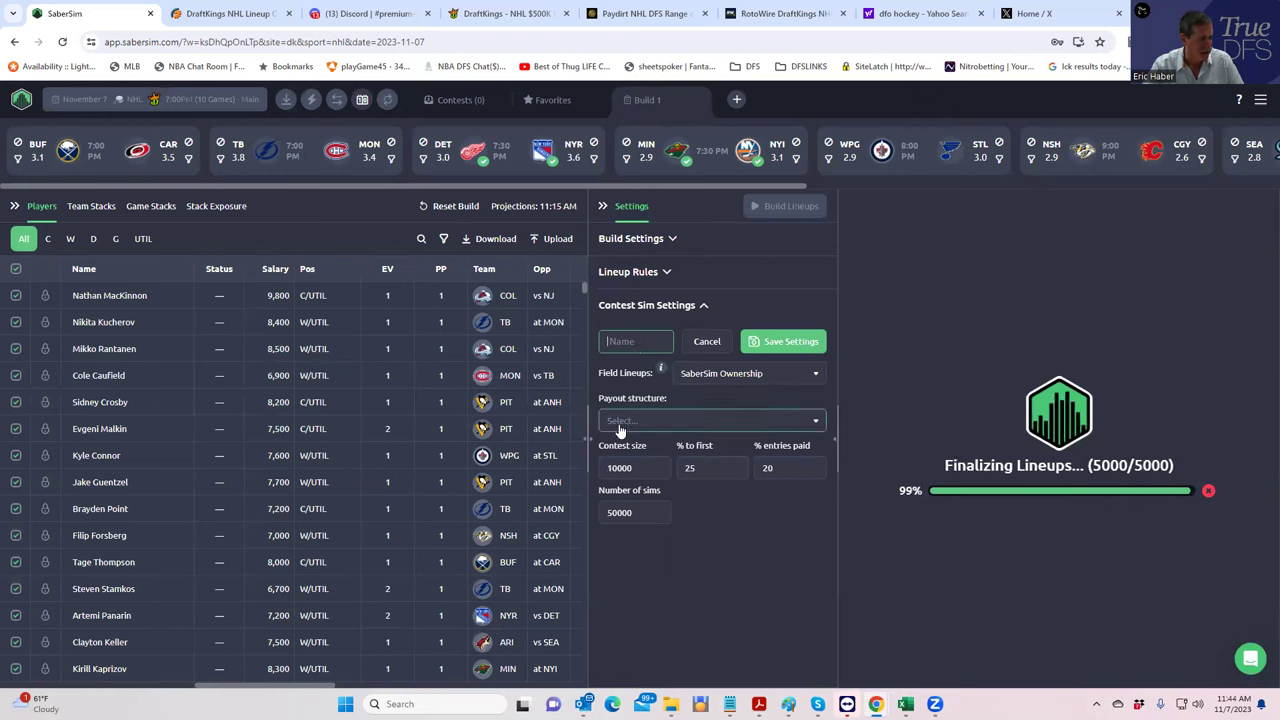
pyautogui.click(622, 421)
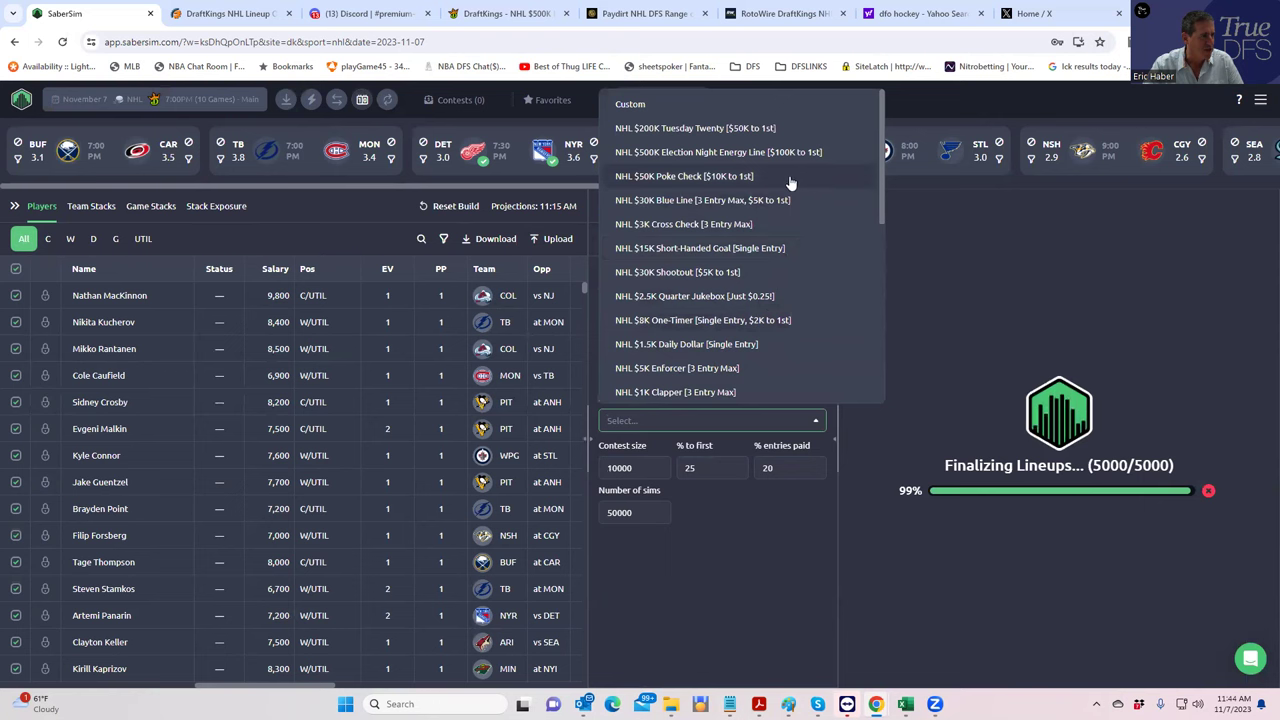
pyautogui.click(731, 128)
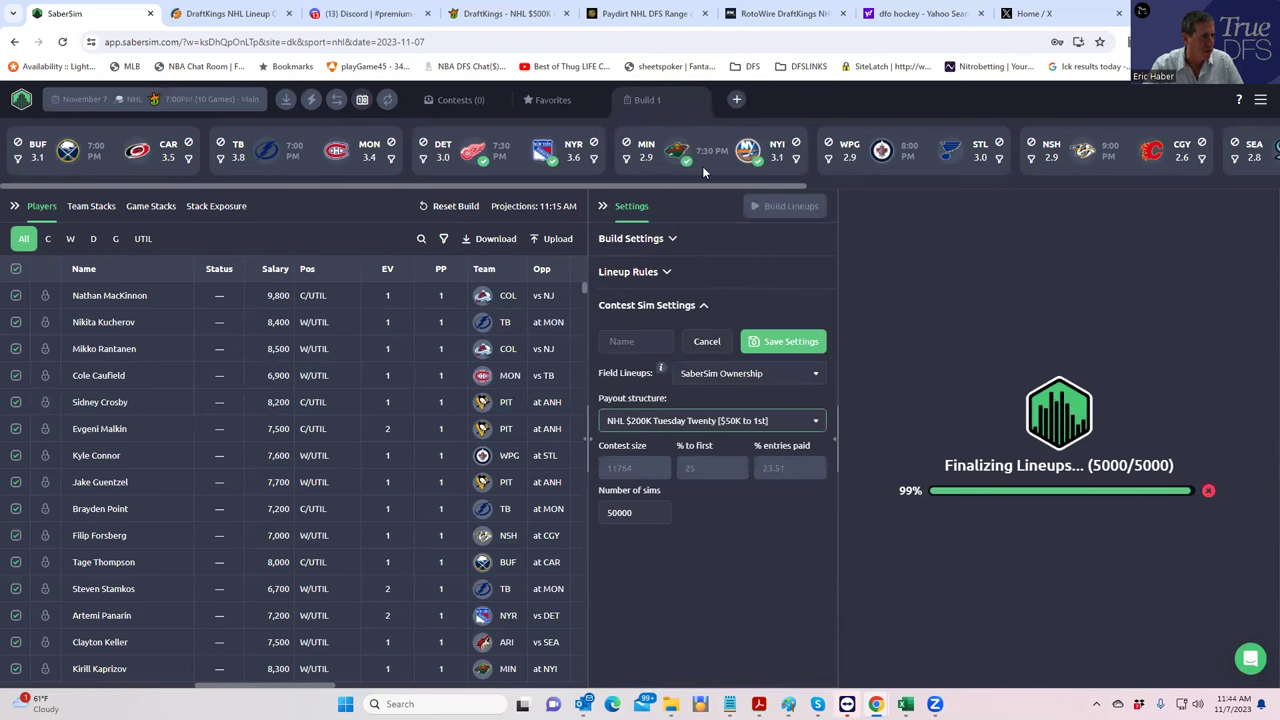
pyautogui.click(640, 338)
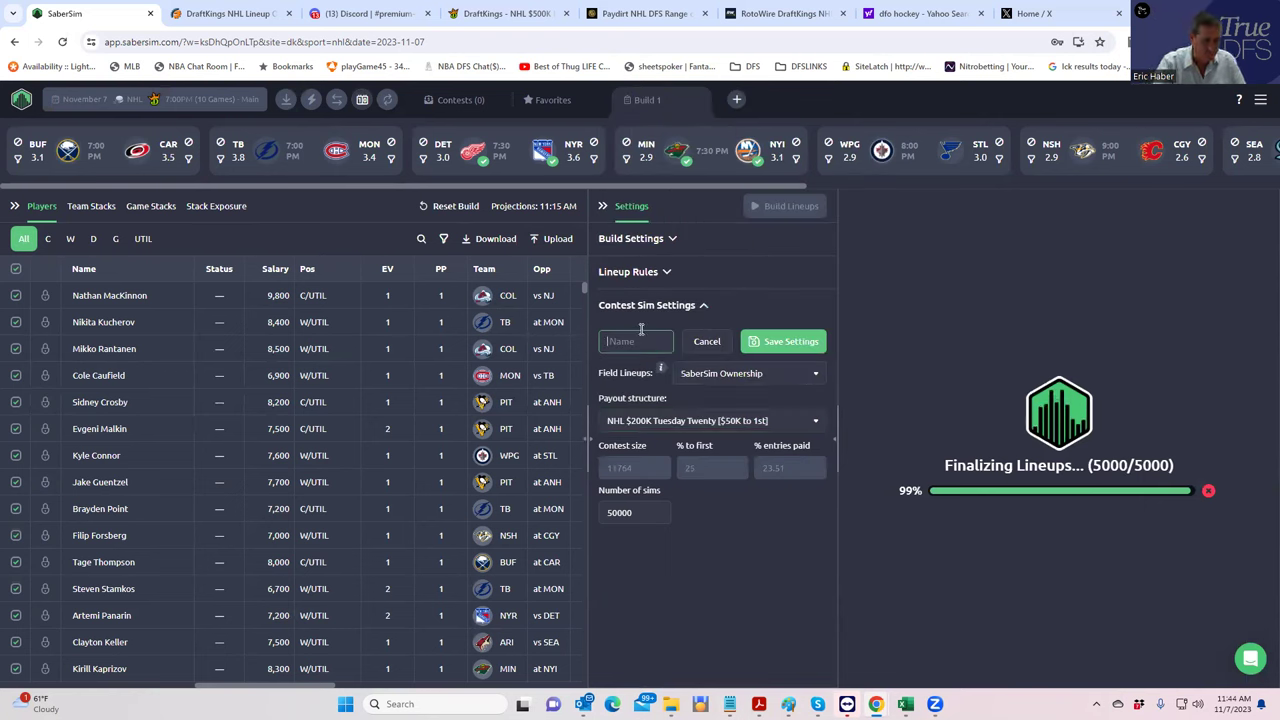
pyautogui.write('ELECTION')
pyautogui.click(781, 341)
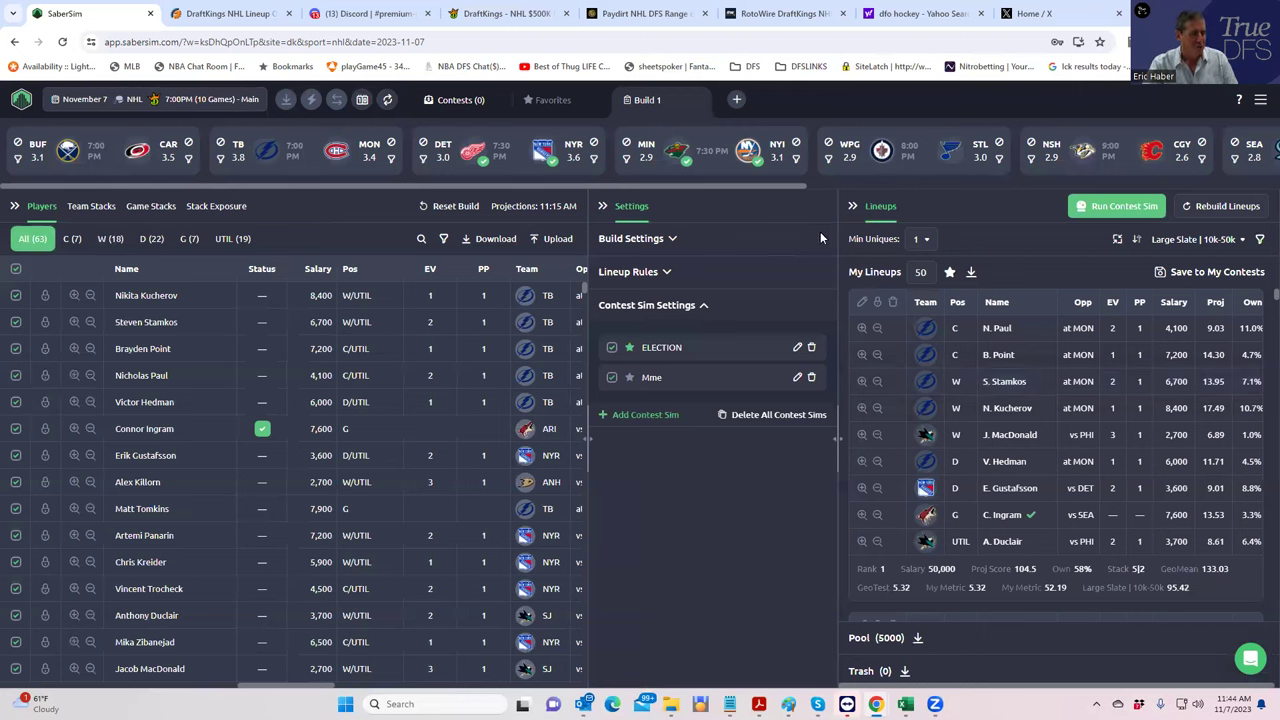
pyautogui.click(1190, 242)
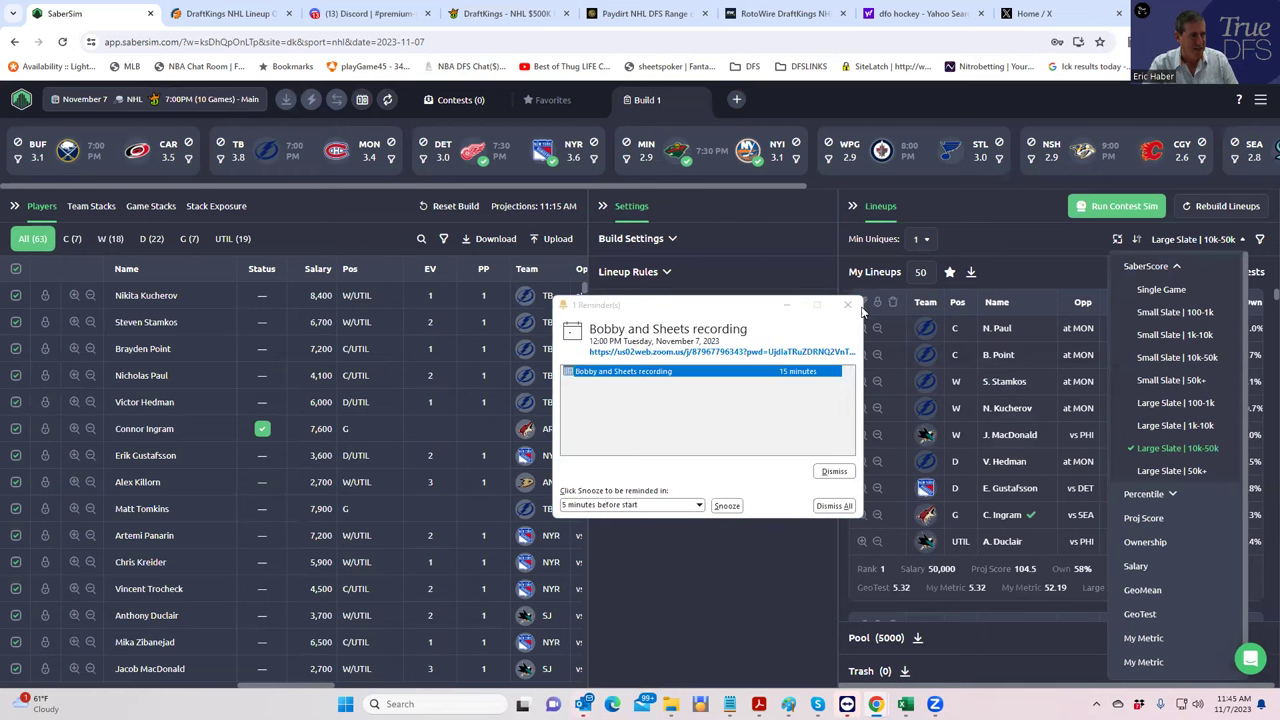
pyautogui.click(851, 304)
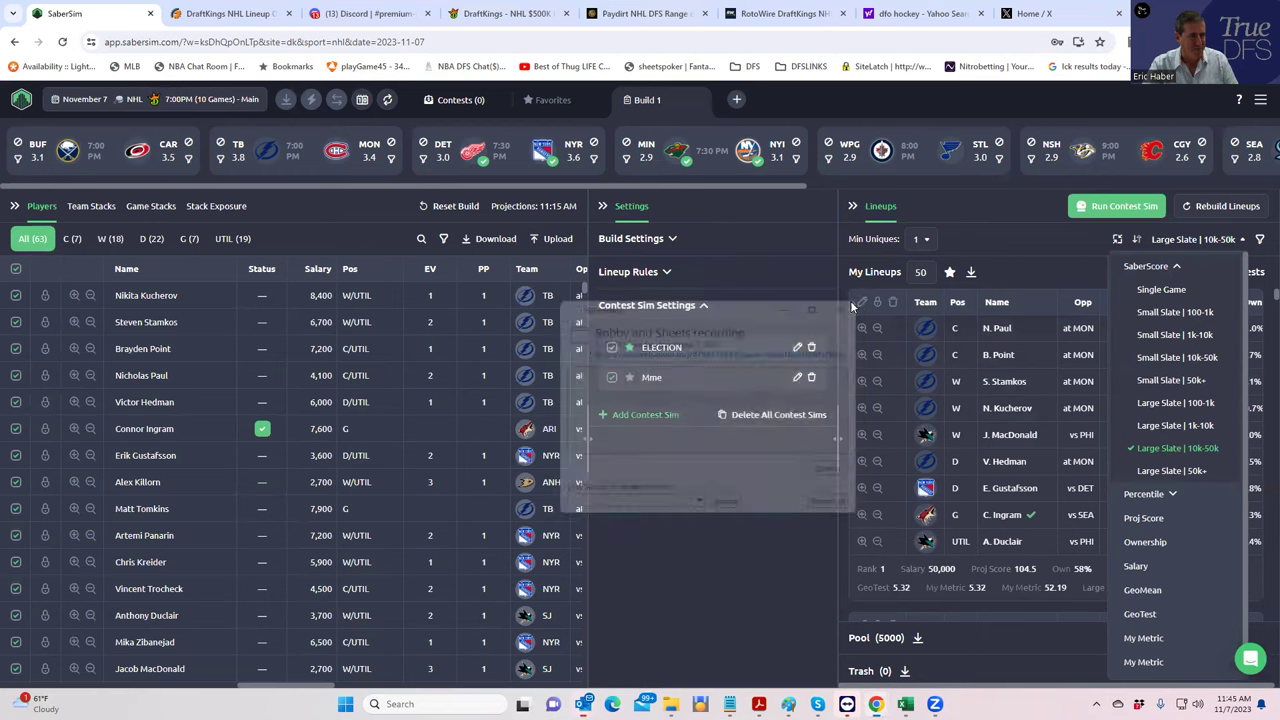
pyautogui.click(1024, 237)
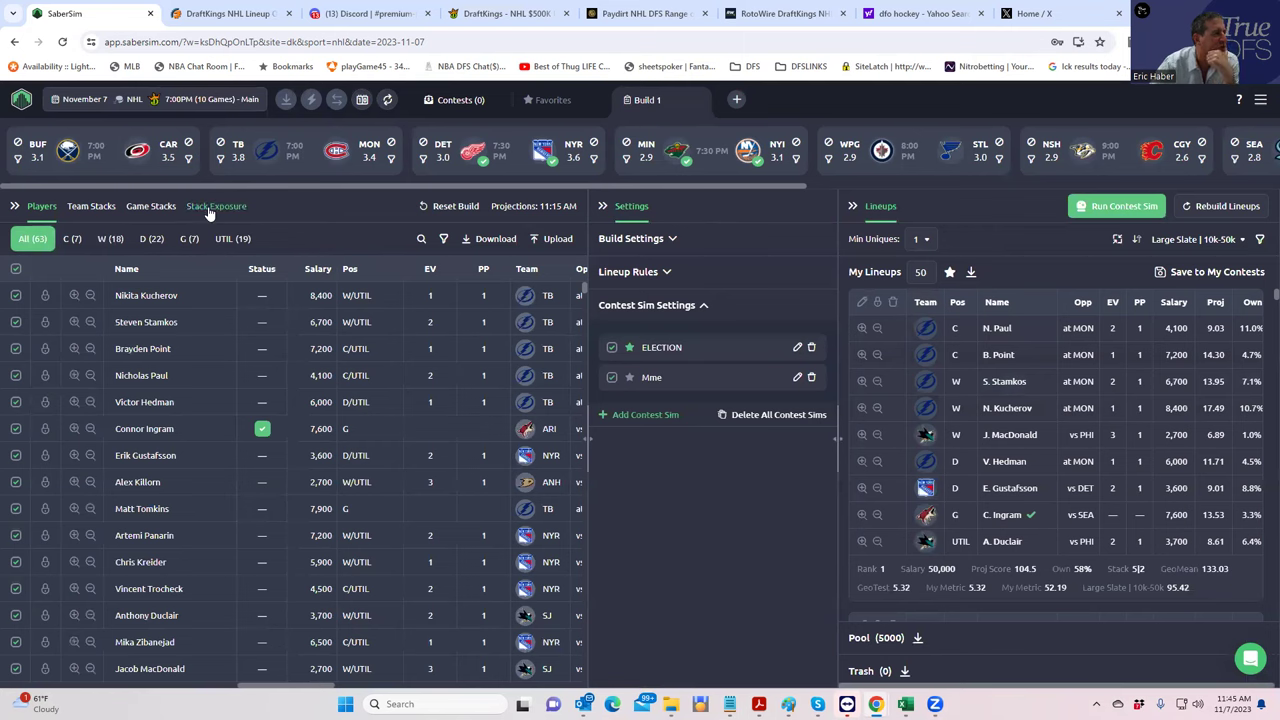
# Step: View stack exposure by type: 5|2 at 34.0%, 5-stacks 30.0%, 6-stacks 16.0%
pyautogui.click(100, 208)
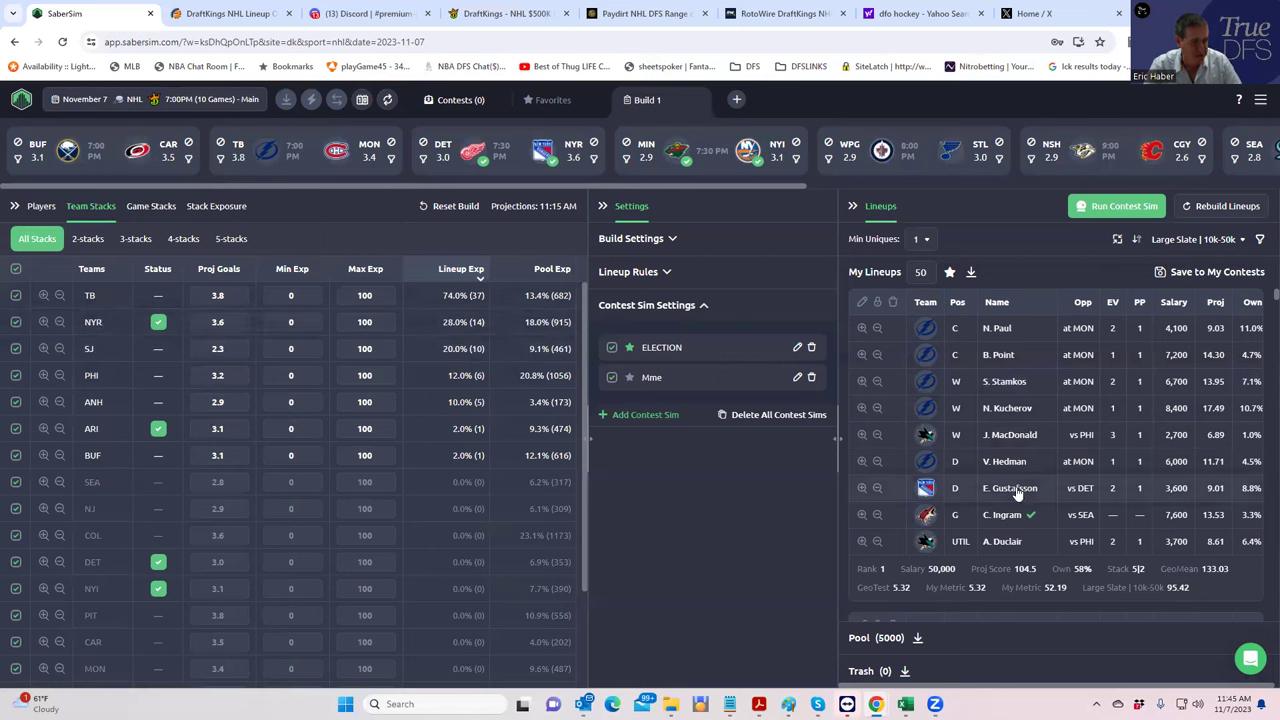
pyautogui.click(216, 206)
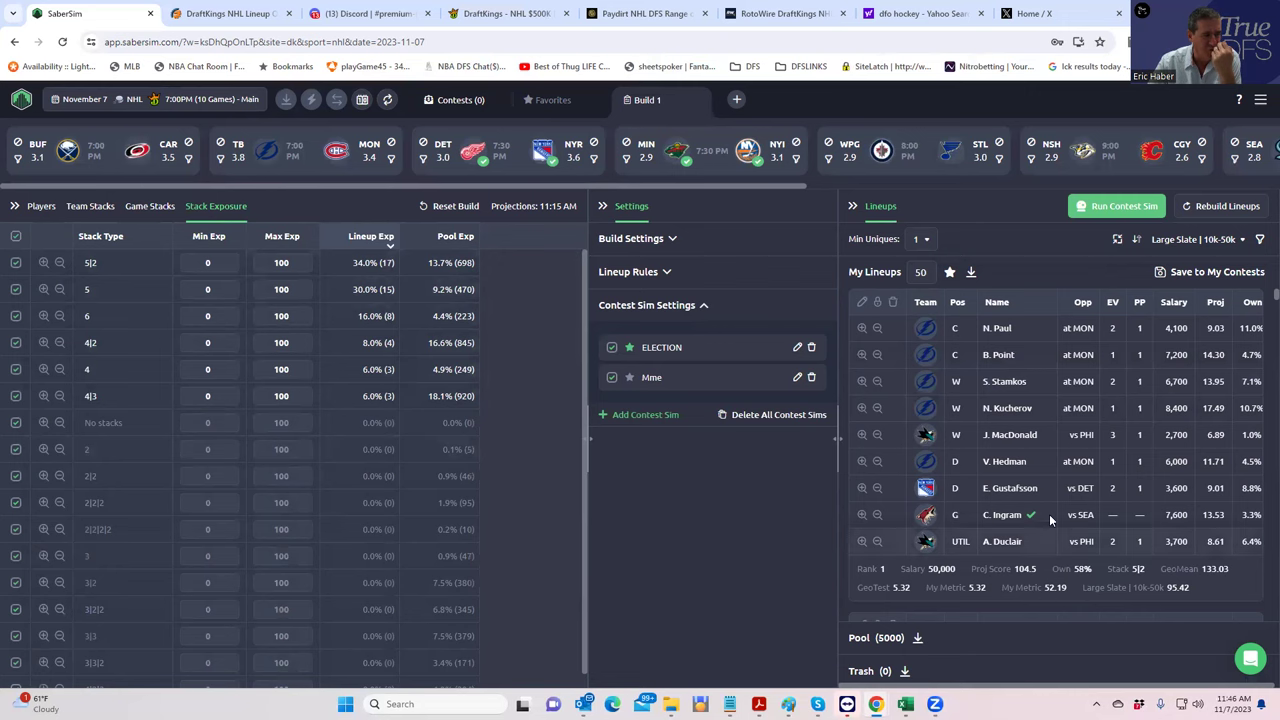
# Step: Uncheck the 5, 4 and 4|2 stack types, then review team exposures (TB 54%, NYR 52%)
pyautogui.scroll(-3, 1017, 490)
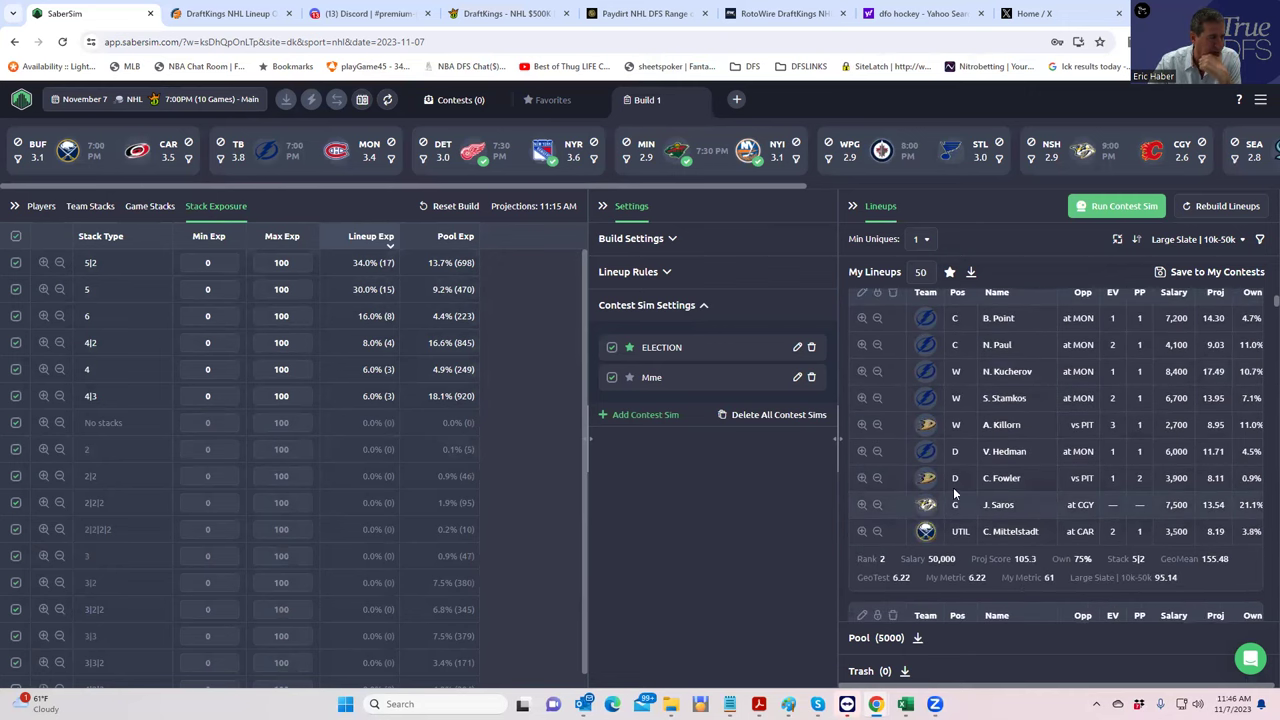
pyautogui.scroll(2, 1040, 506)
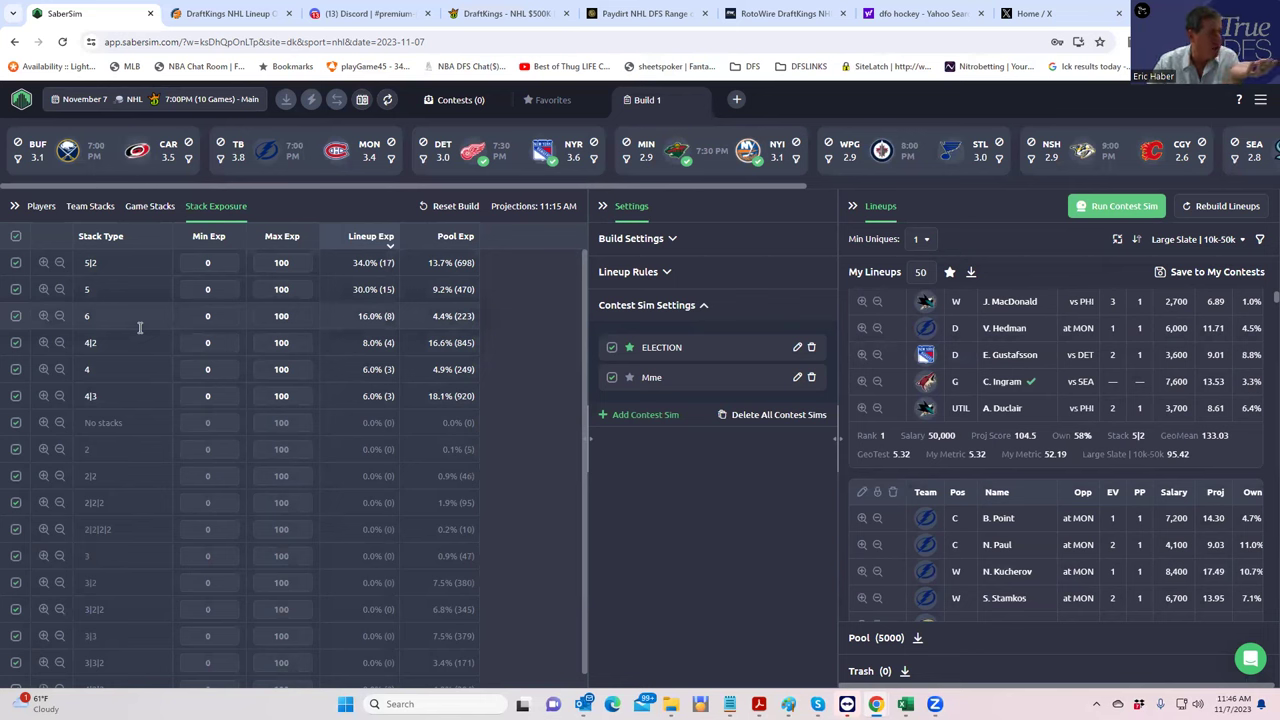
pyautogui.click(16, 290)
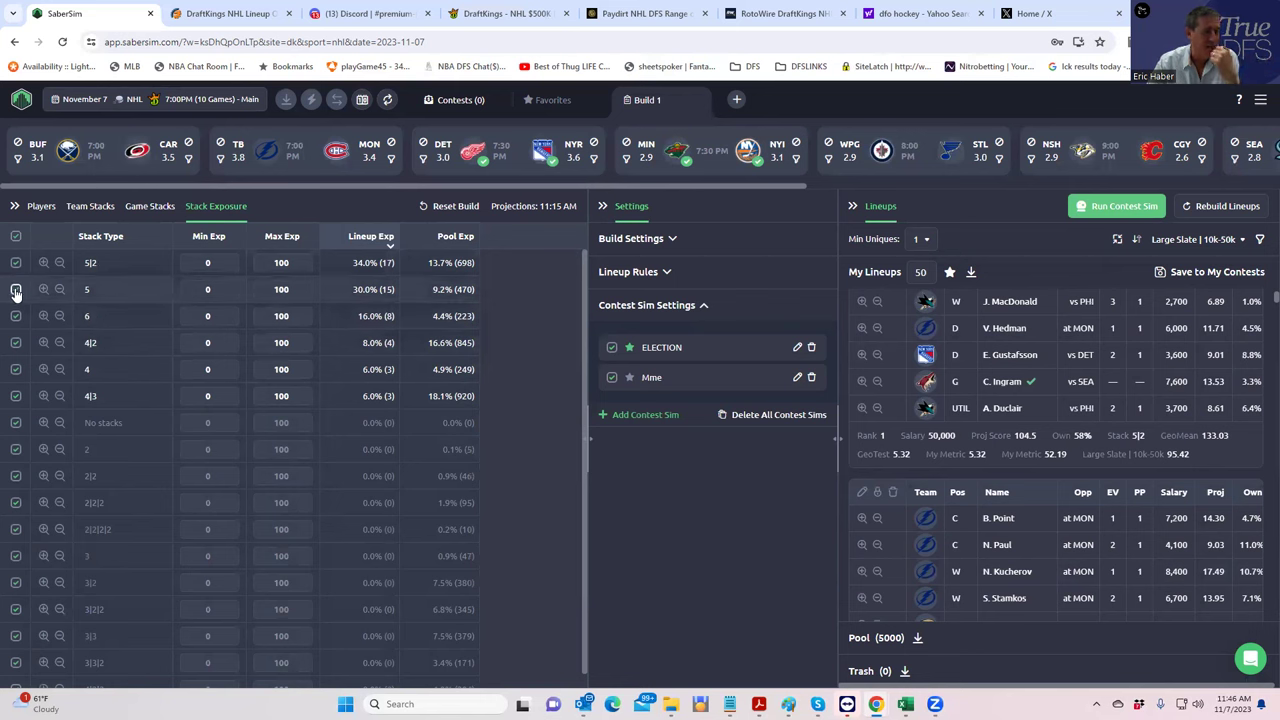
pyautogui.click(16, 290)
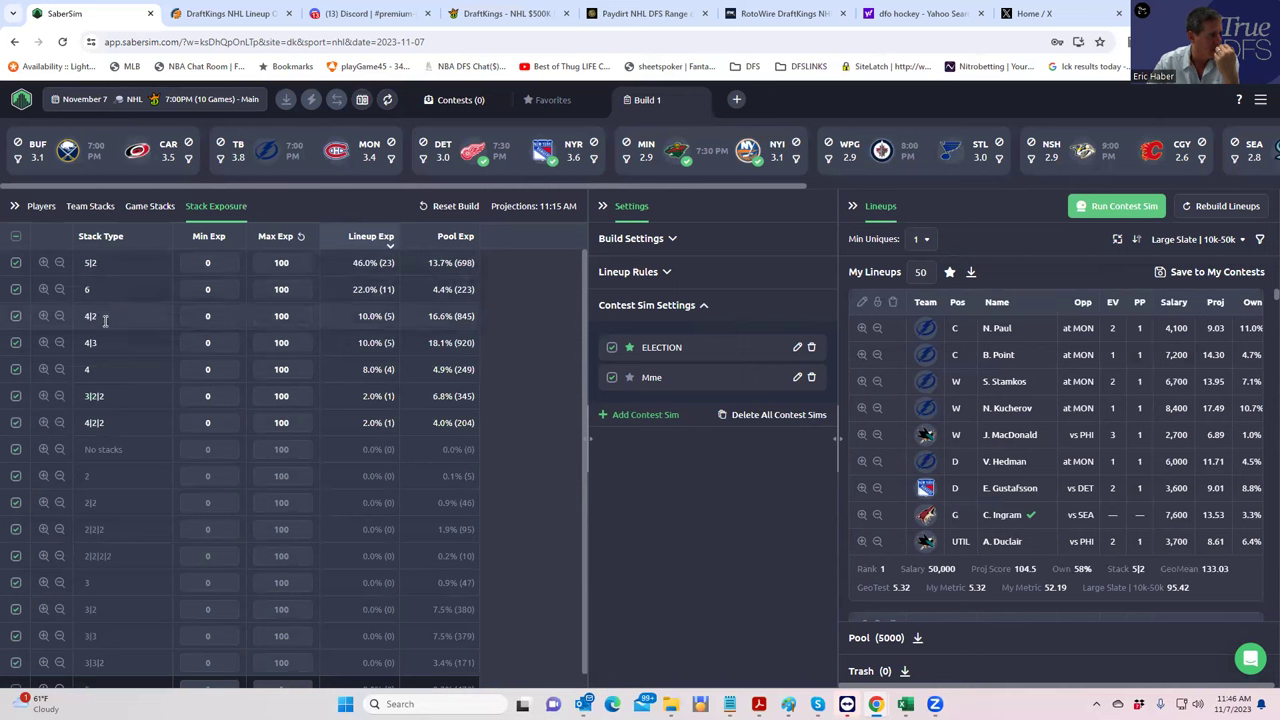
pyautogui.click(15, 370)
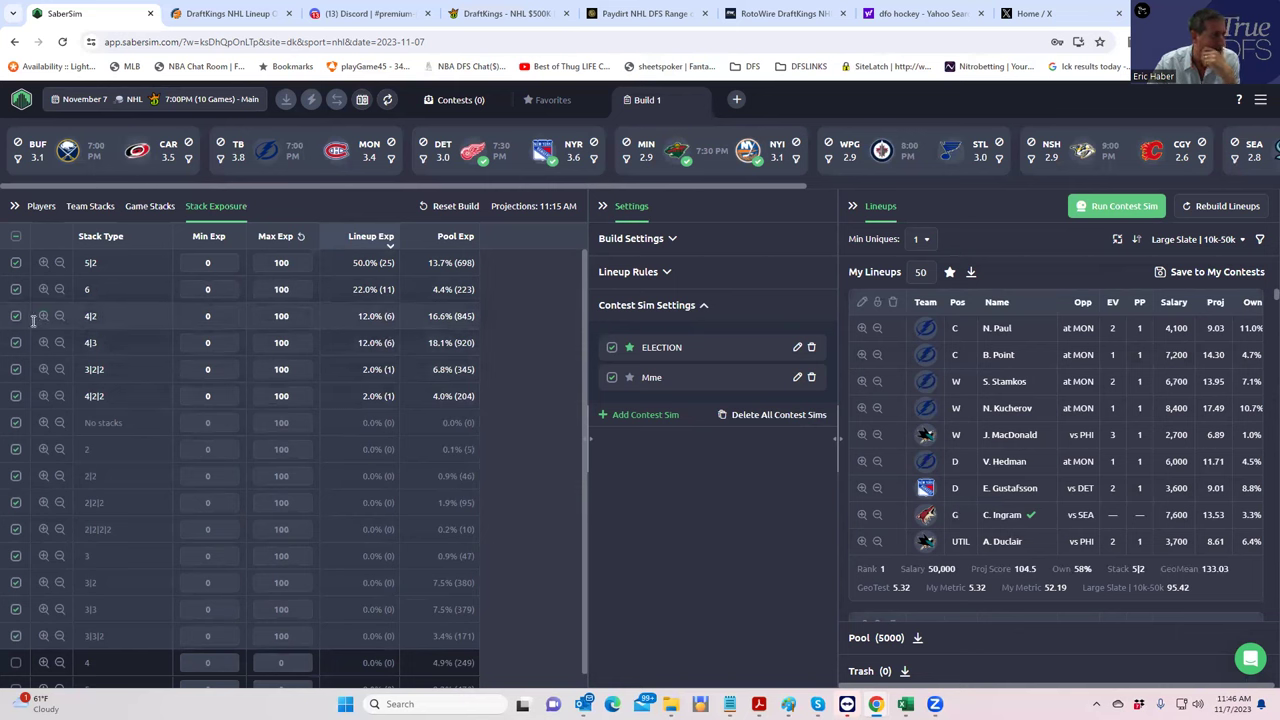
pyautogui.click(16, 316)
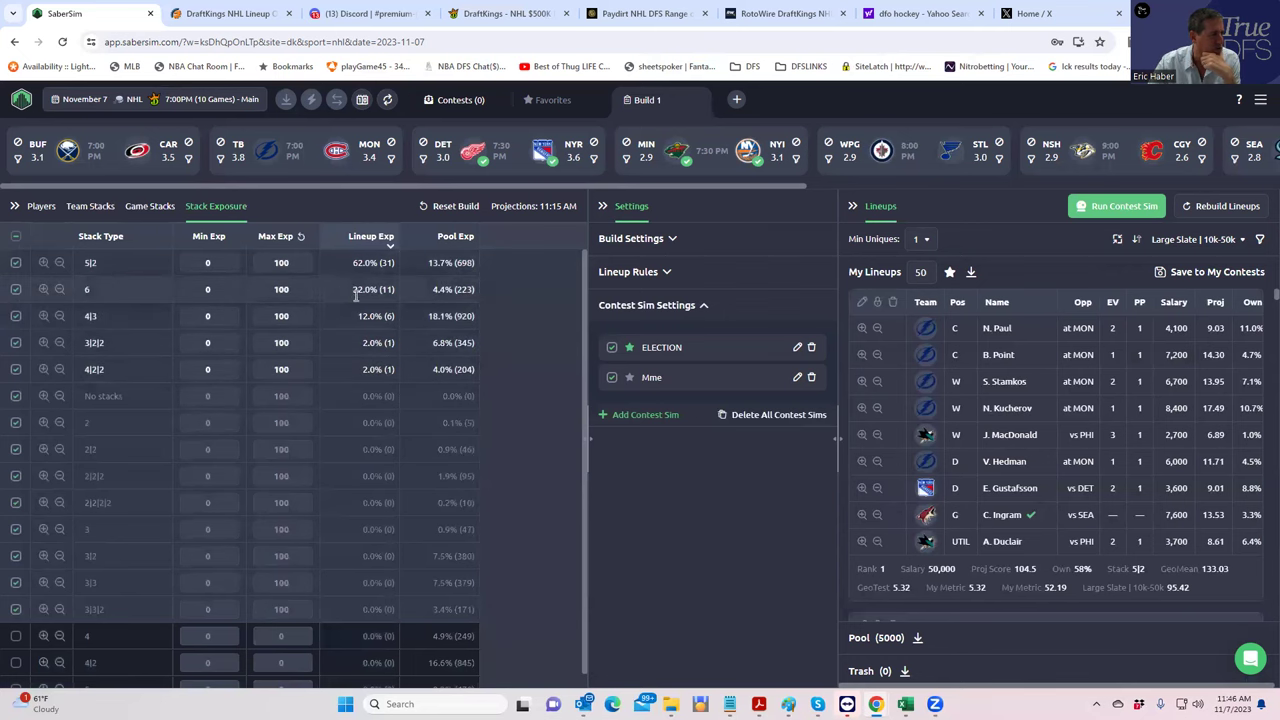
pyautogui.click(100, 207)
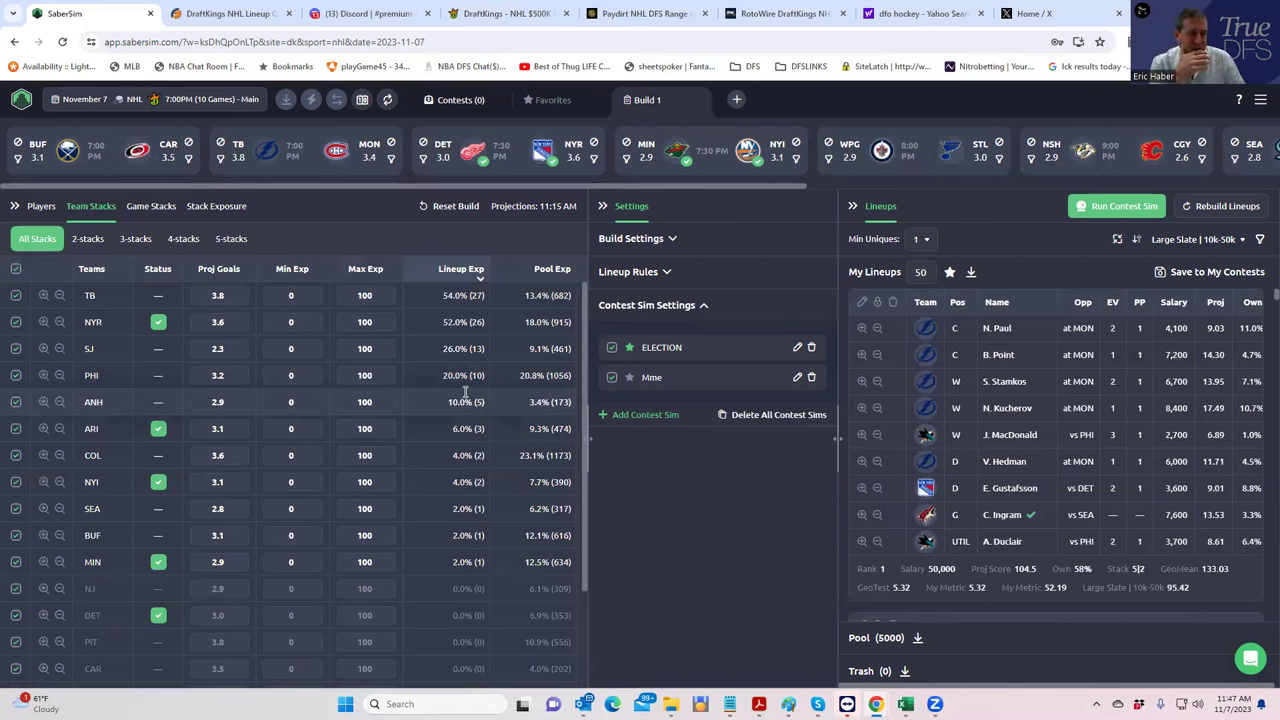
# Step: Set the Lineups panel's Min Uniques dropdown to 2
pyautogui.click(926, 244)
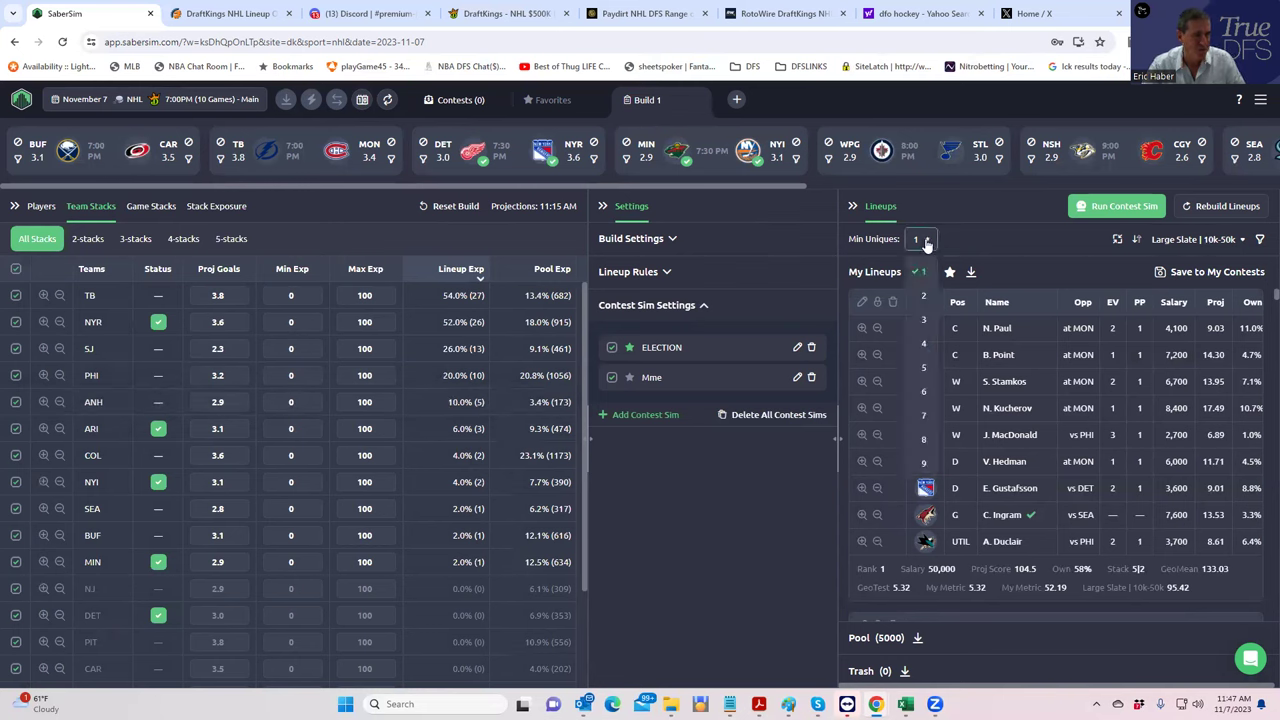
pyautogui.click(922, 297)
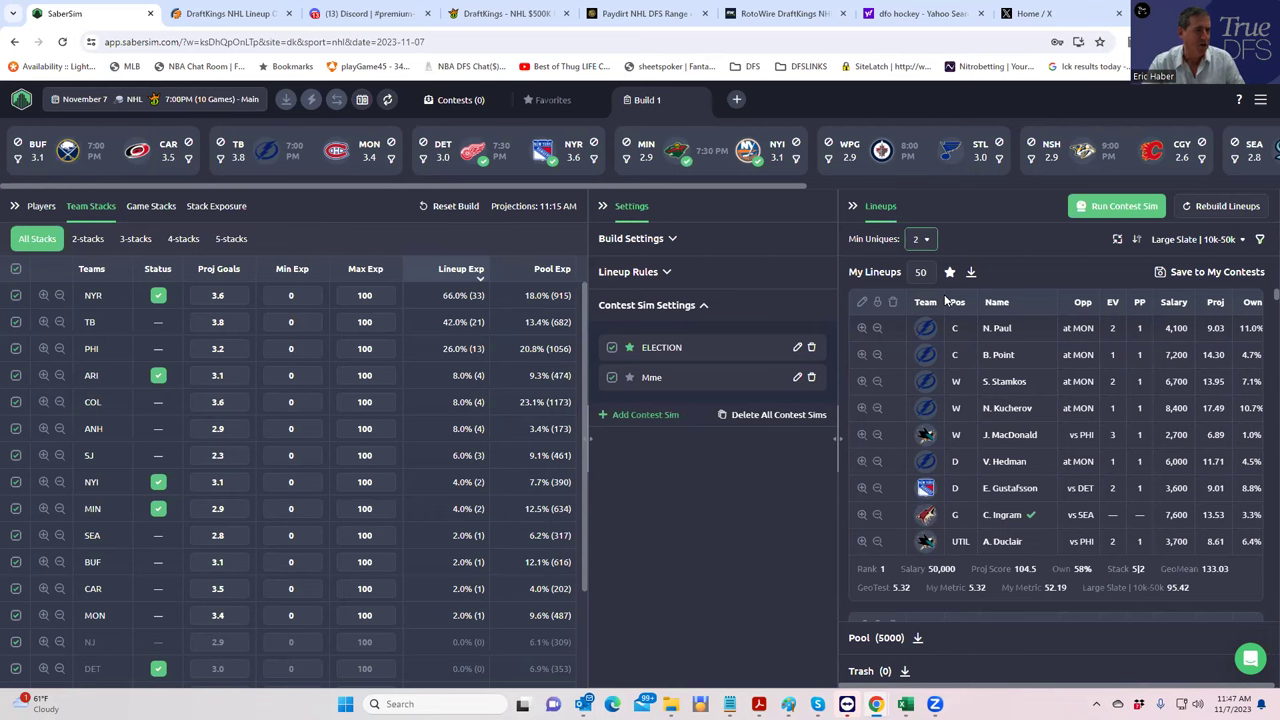
# Step: Upload the downloaded DKEntries file, save the 50 lineups to both NHL contests, and export the entries CSV
pyautogui.click(1160, 276)
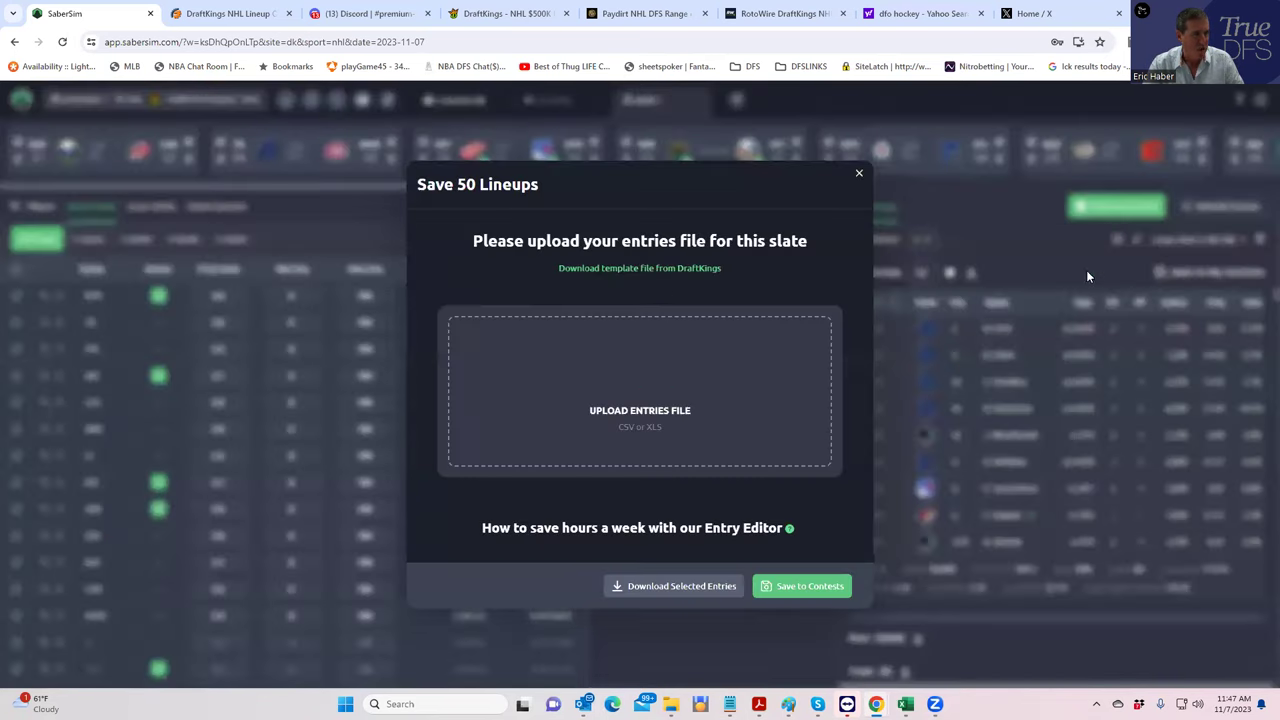
pyautogui.click(608, 270)
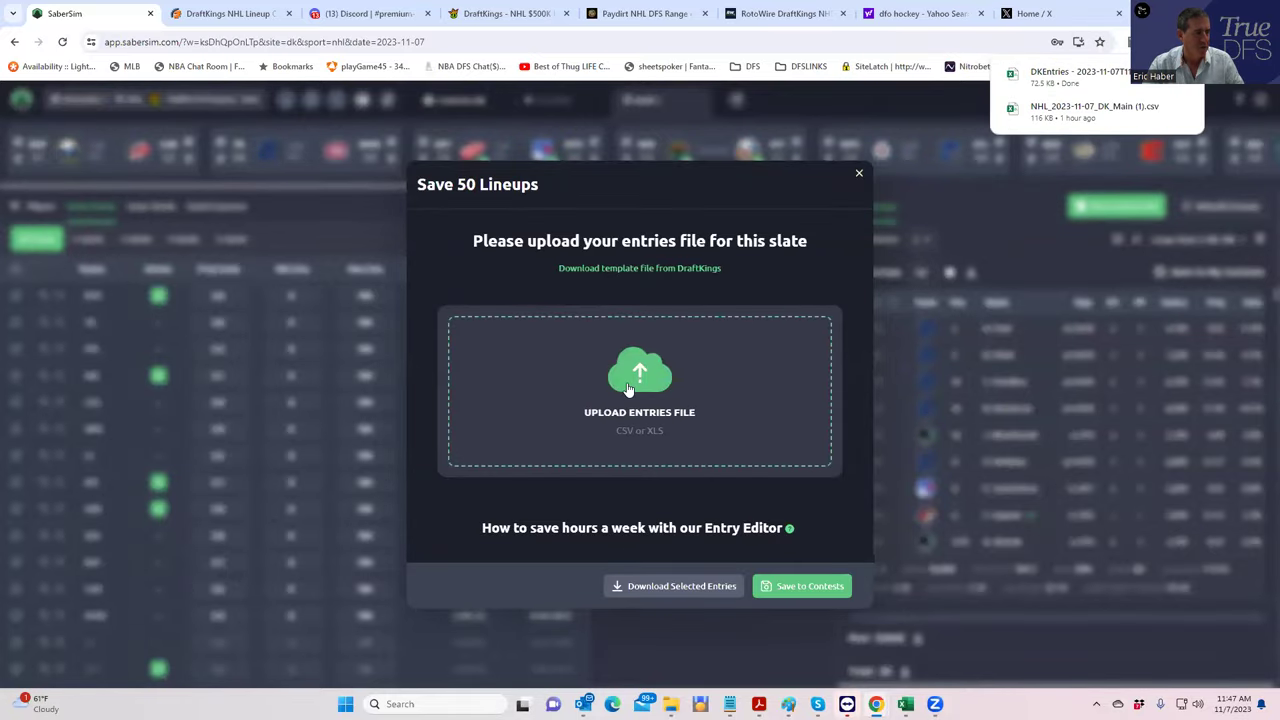
pyautogui.click(557, 344)
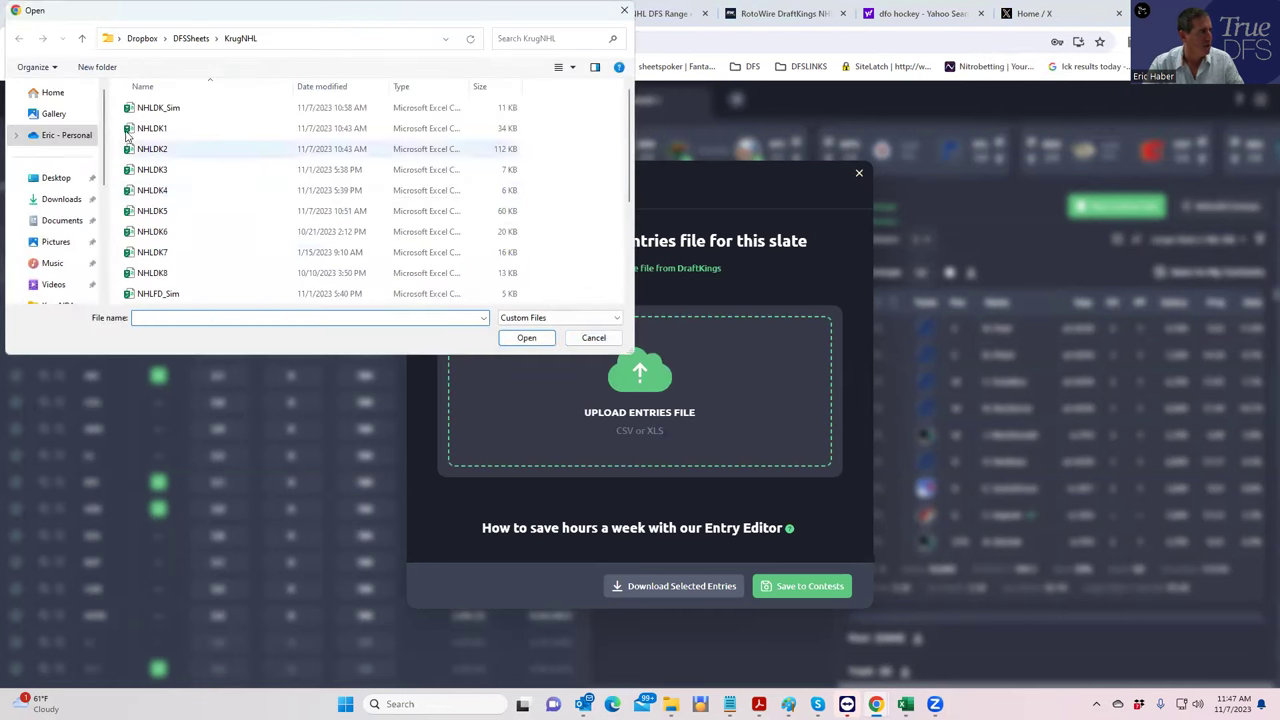
pyautogui.click(61, 199)
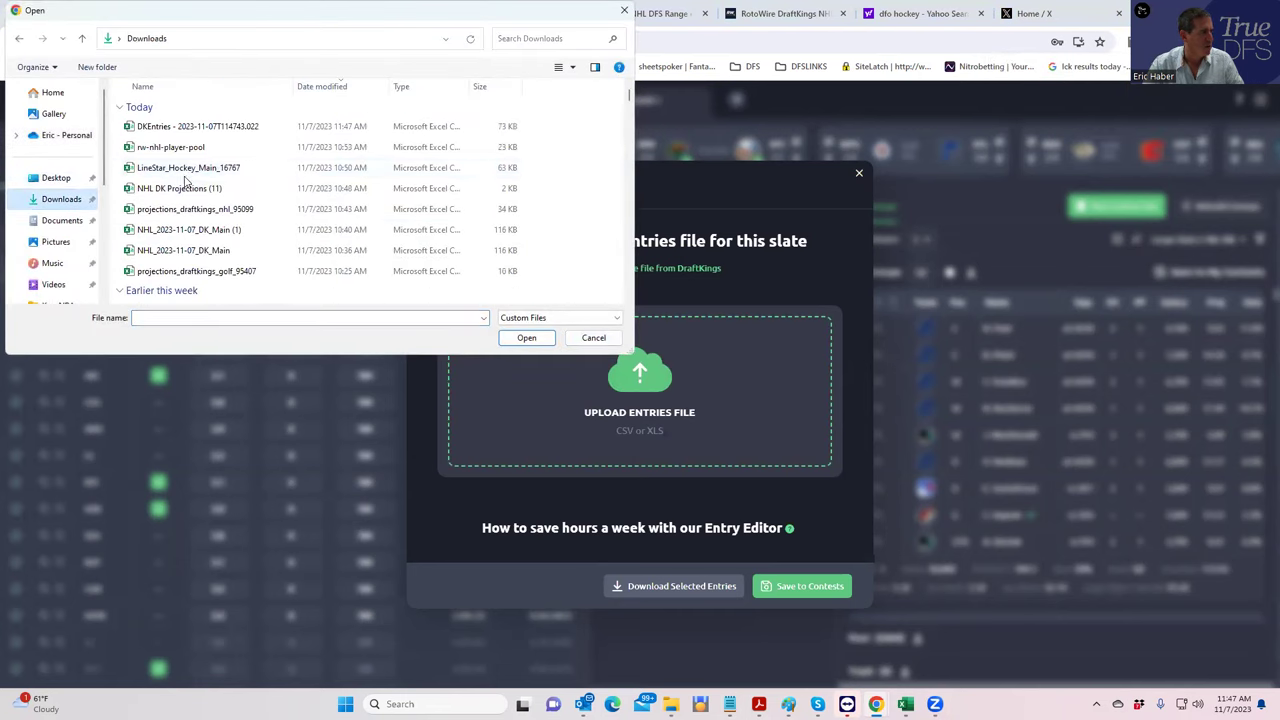
pyautogui.click(224, 130)
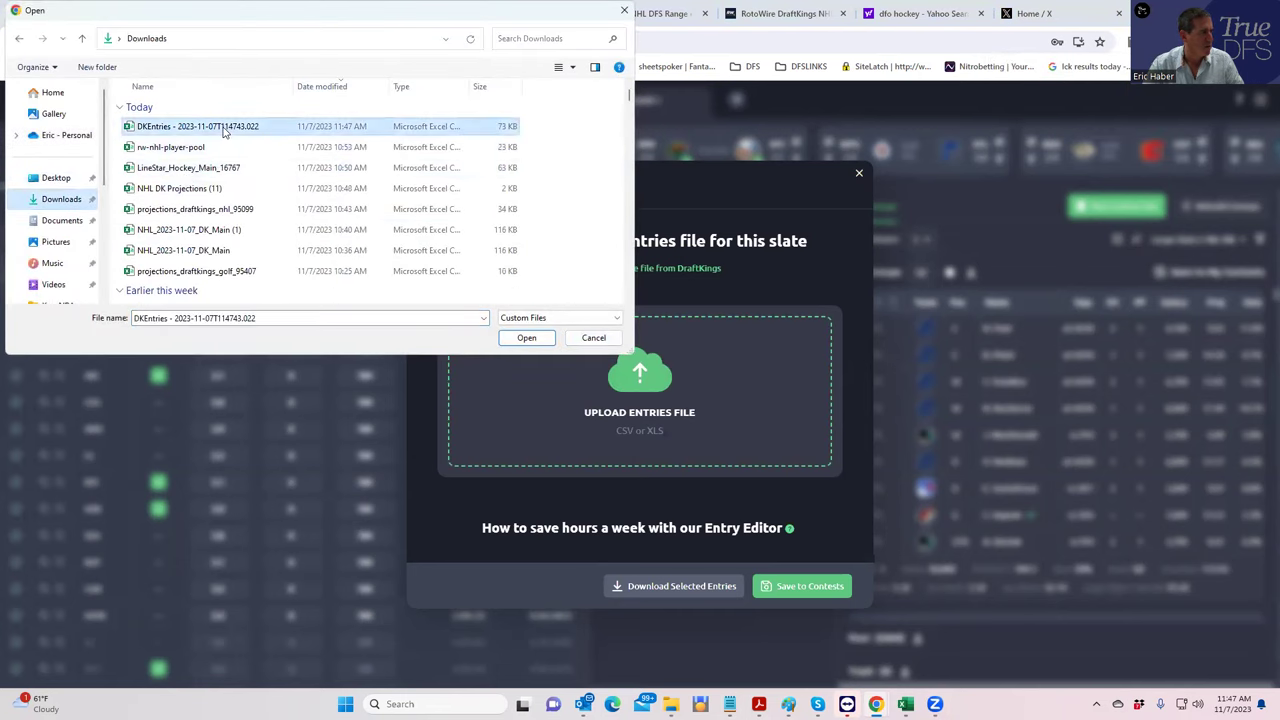
pyautogui.click(526, 337)
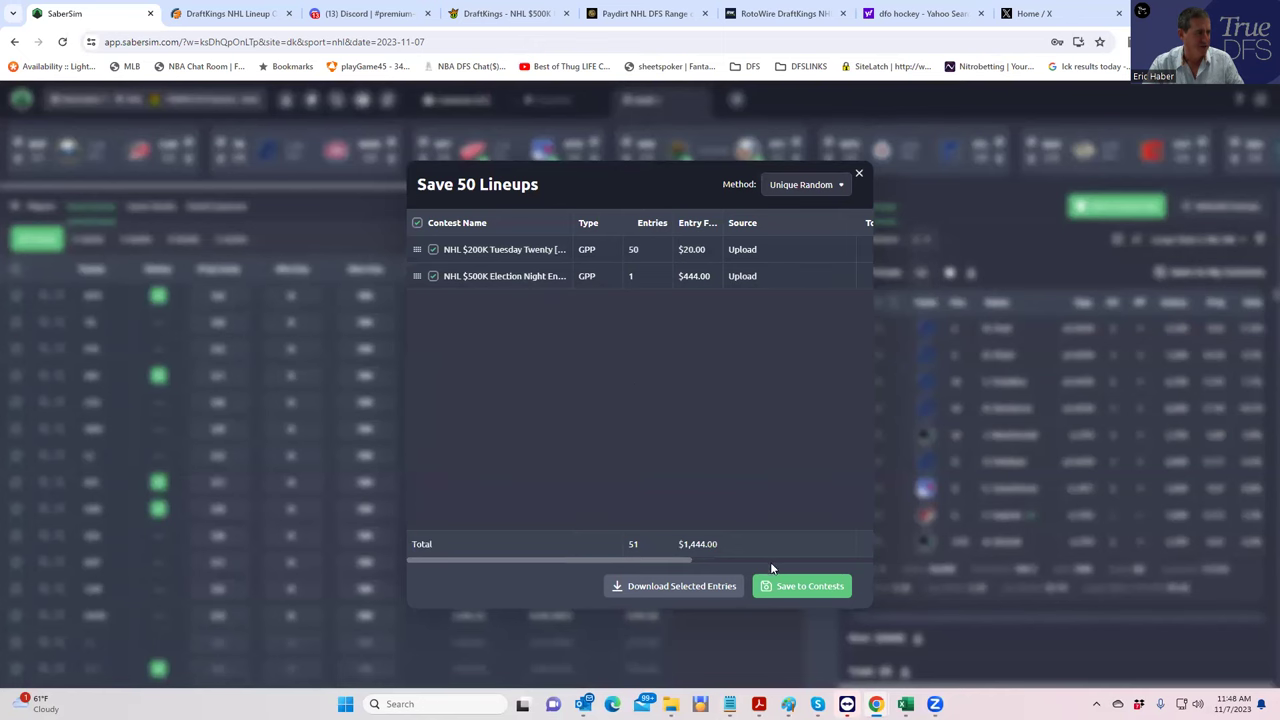
pyautogui.click(793, 589)
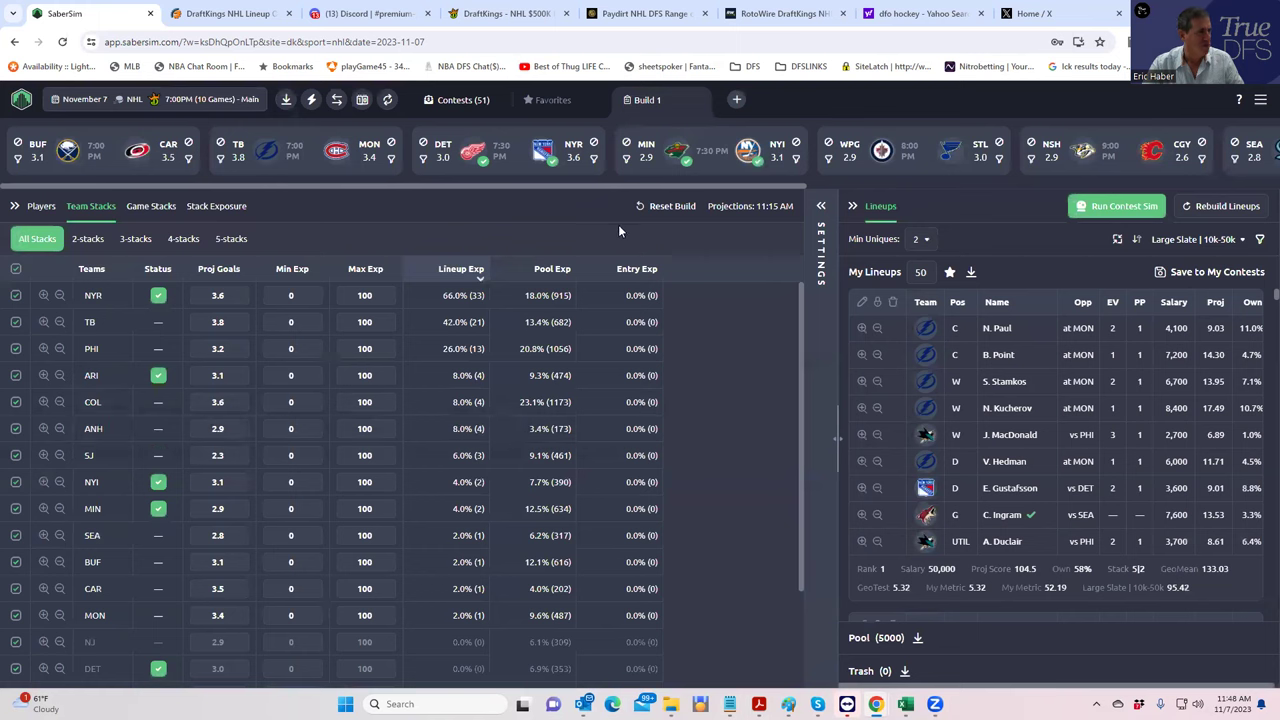
pyautogui.click(287, 104)
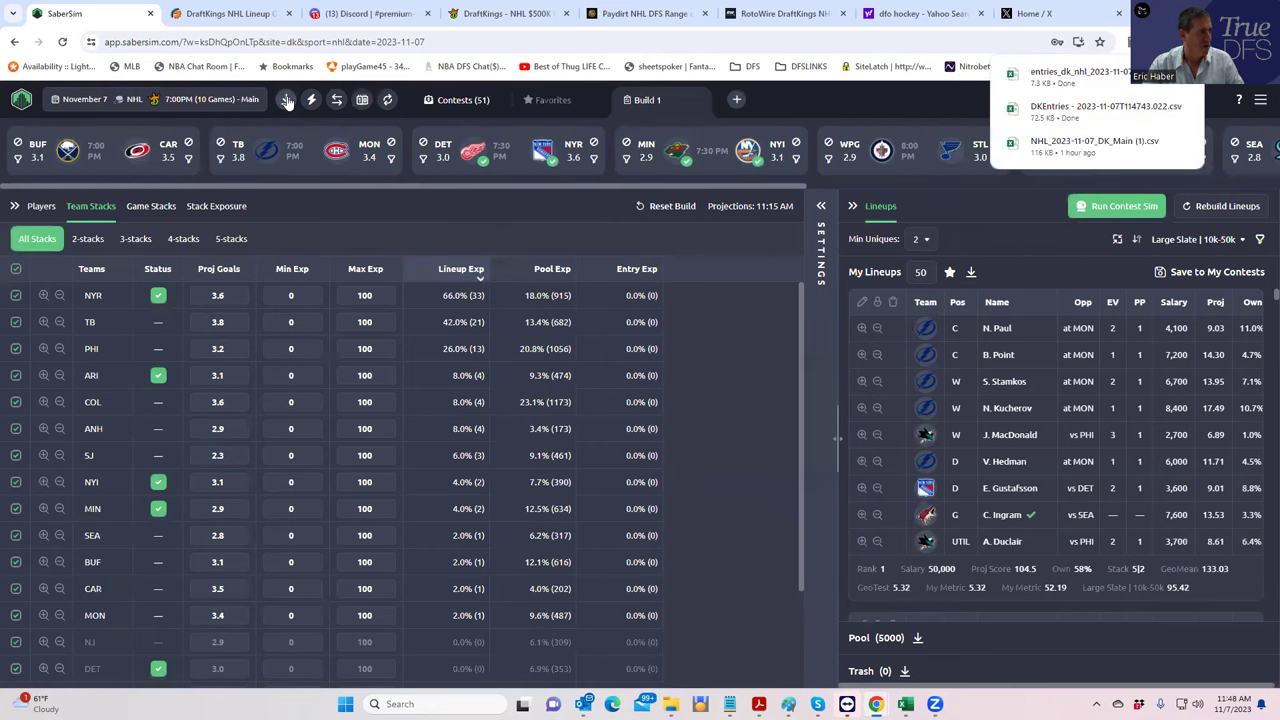
# Step: In DraftKings Edit Entries, upload the entries_dk_nhl_2023-11-07_main CSV
pyautogui.click(504, 16)
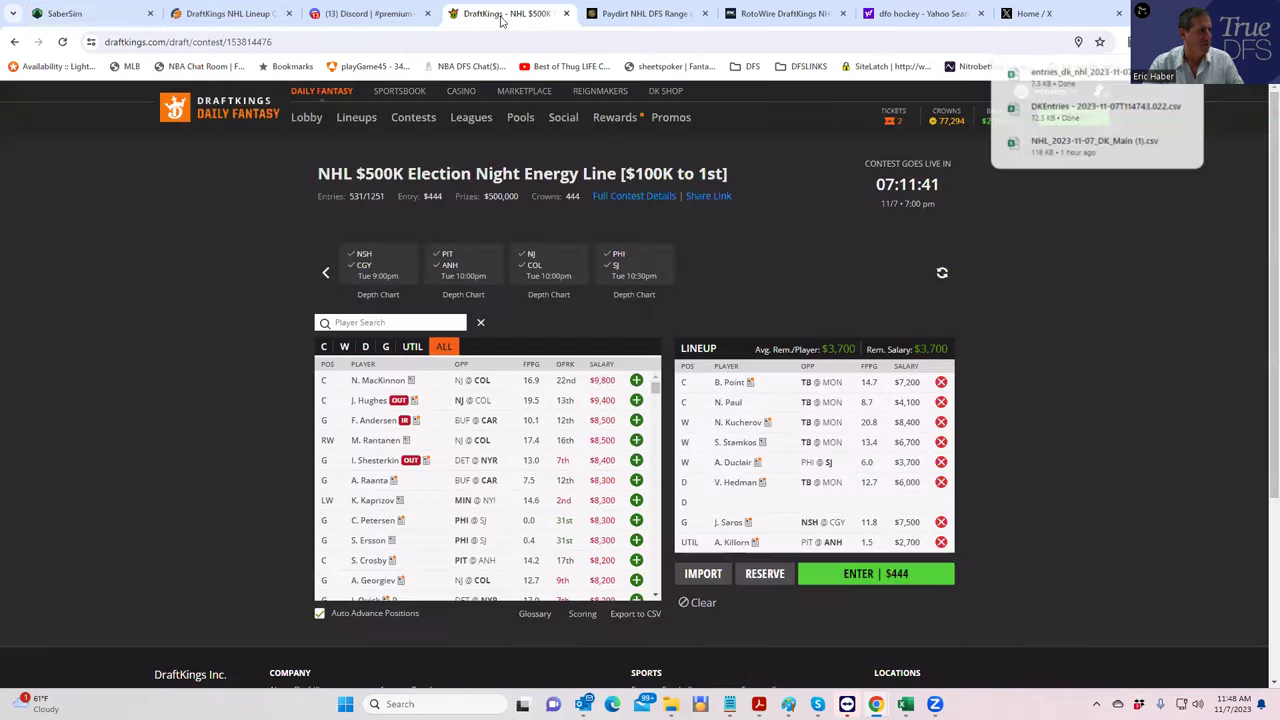
pyautogui.click(360, 118)
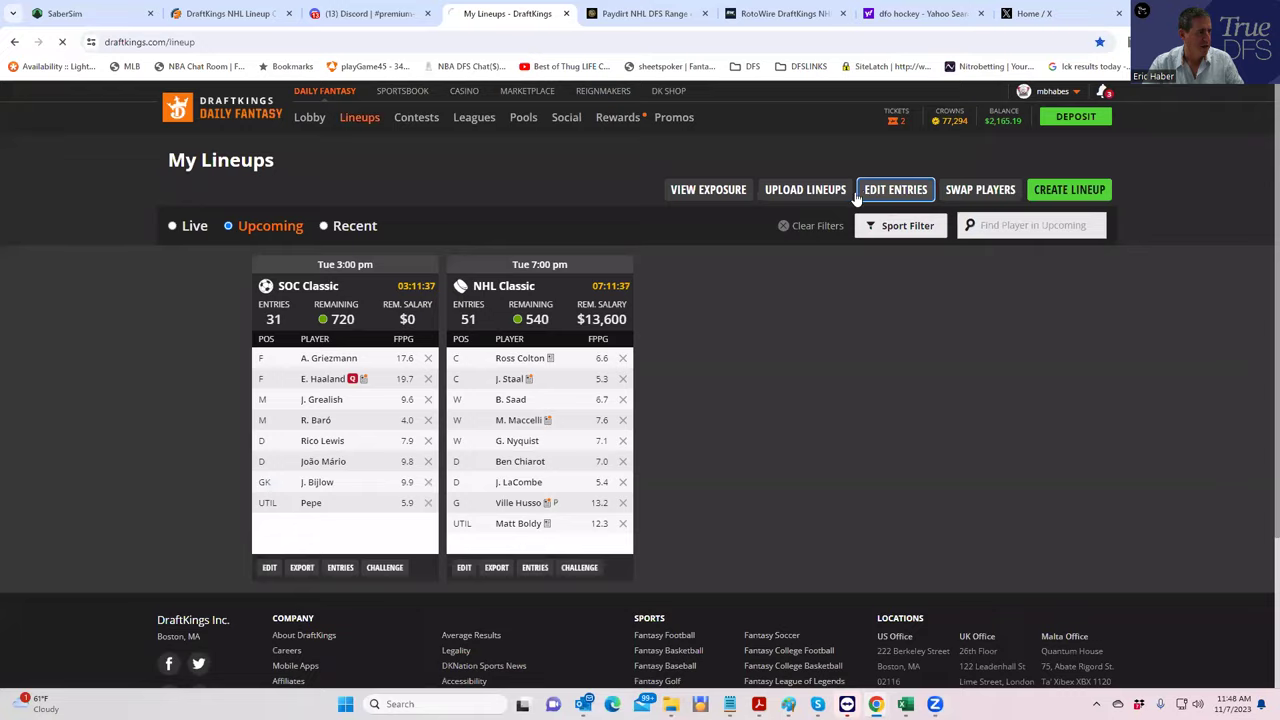
pyautogui.click(893, 191)
pyautogui.click(929, 289)
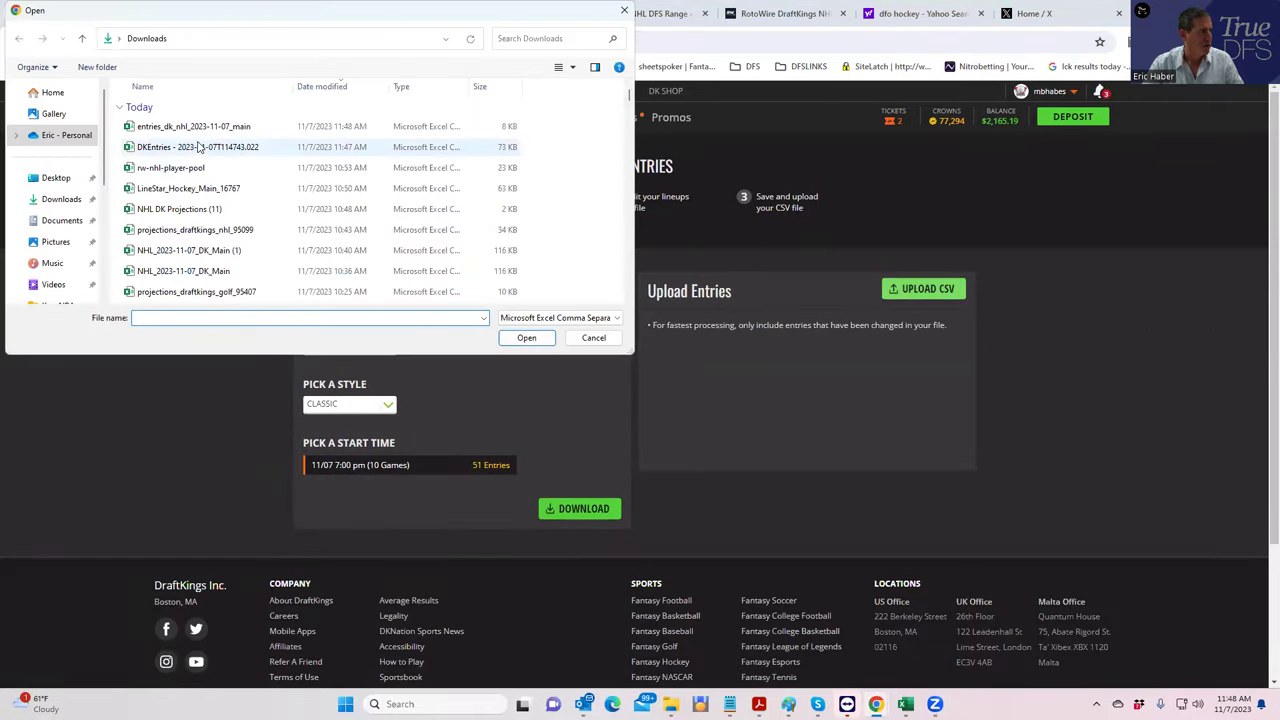
pyautogui.click(200, 127)
pyautogui.click(551, 338)
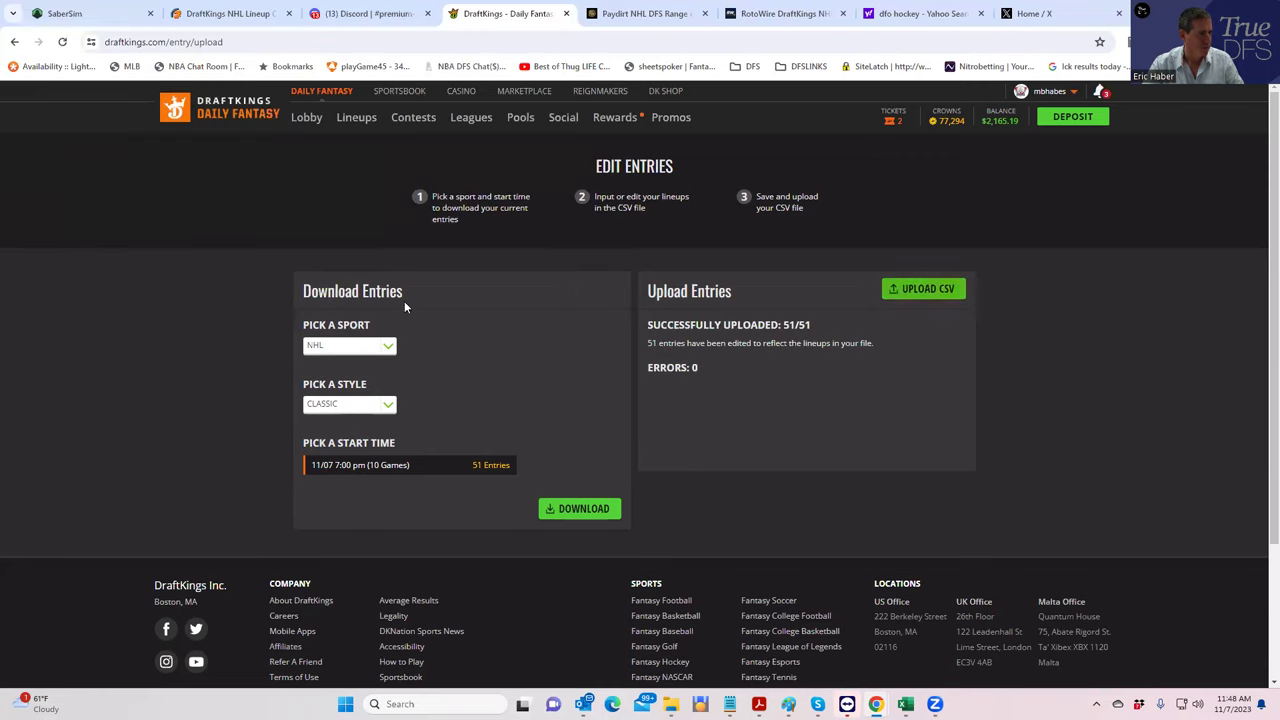
# Step: Filter the DraftKings My Lineups page to show NHL lineups only
pyautogui.click(369, 128)
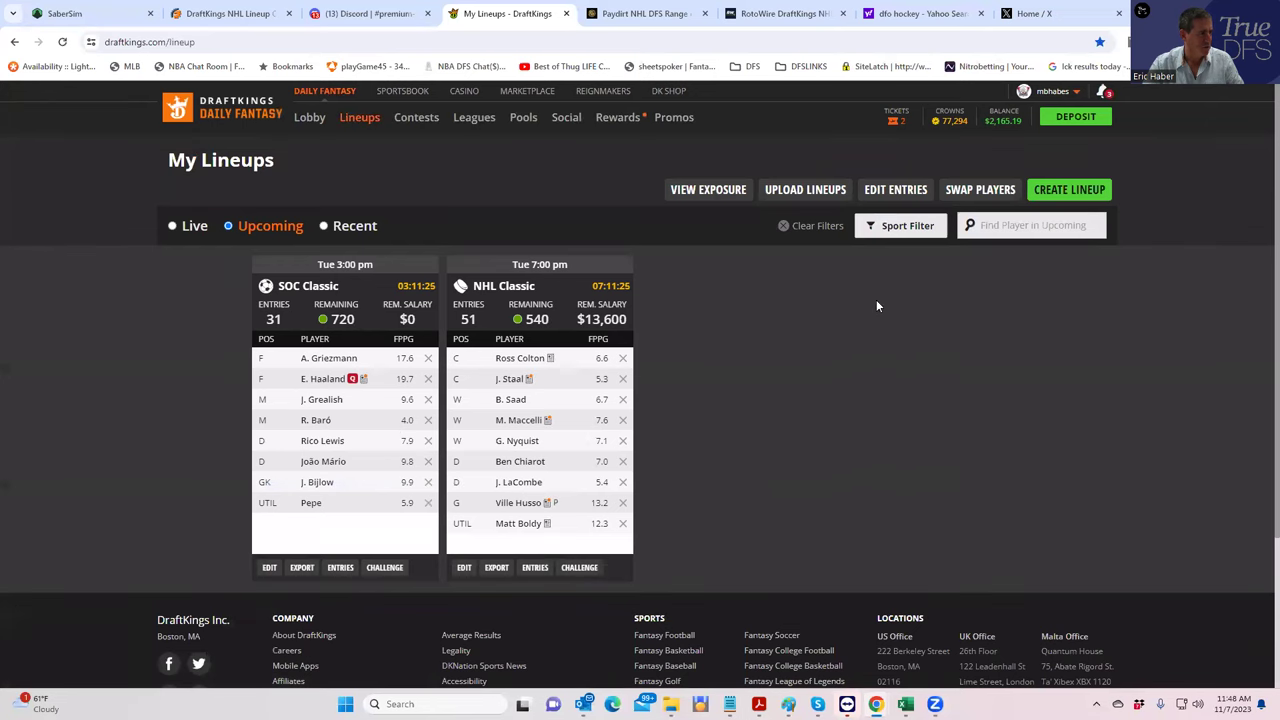
pyautogui.click(912, 228)
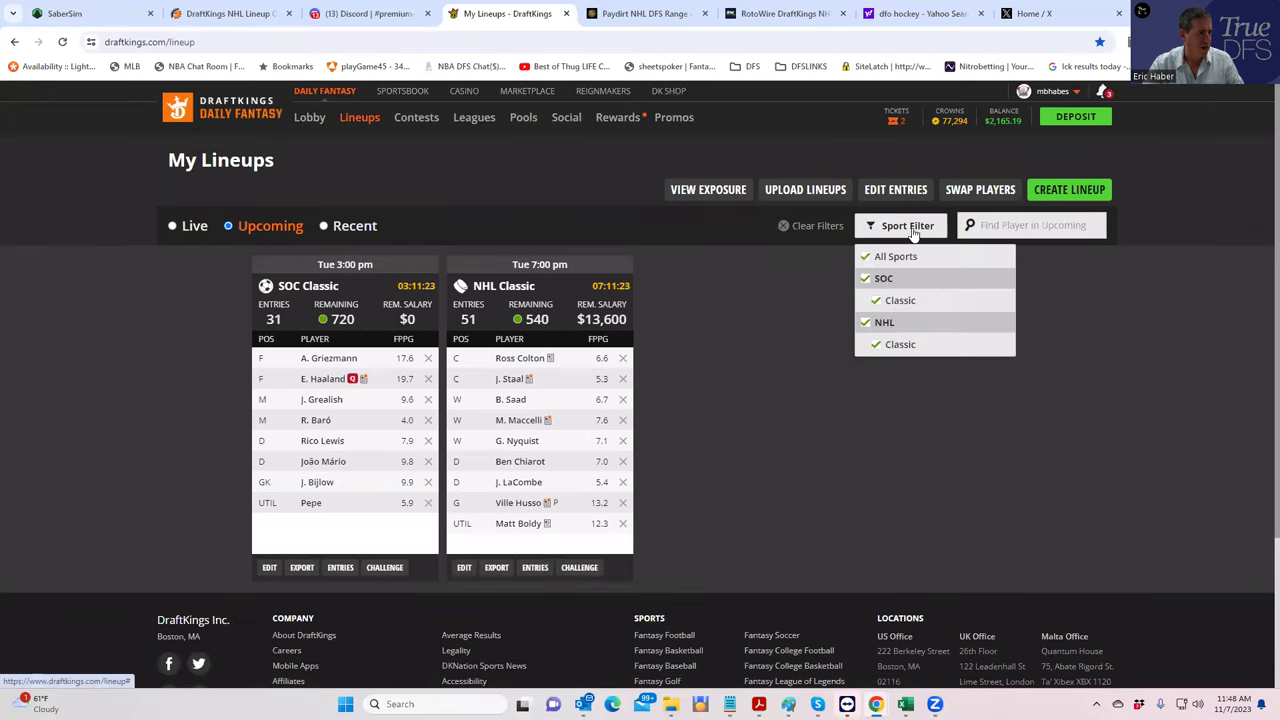
pyautogui.click(864, 258)
pyautogui.click(865, 322)
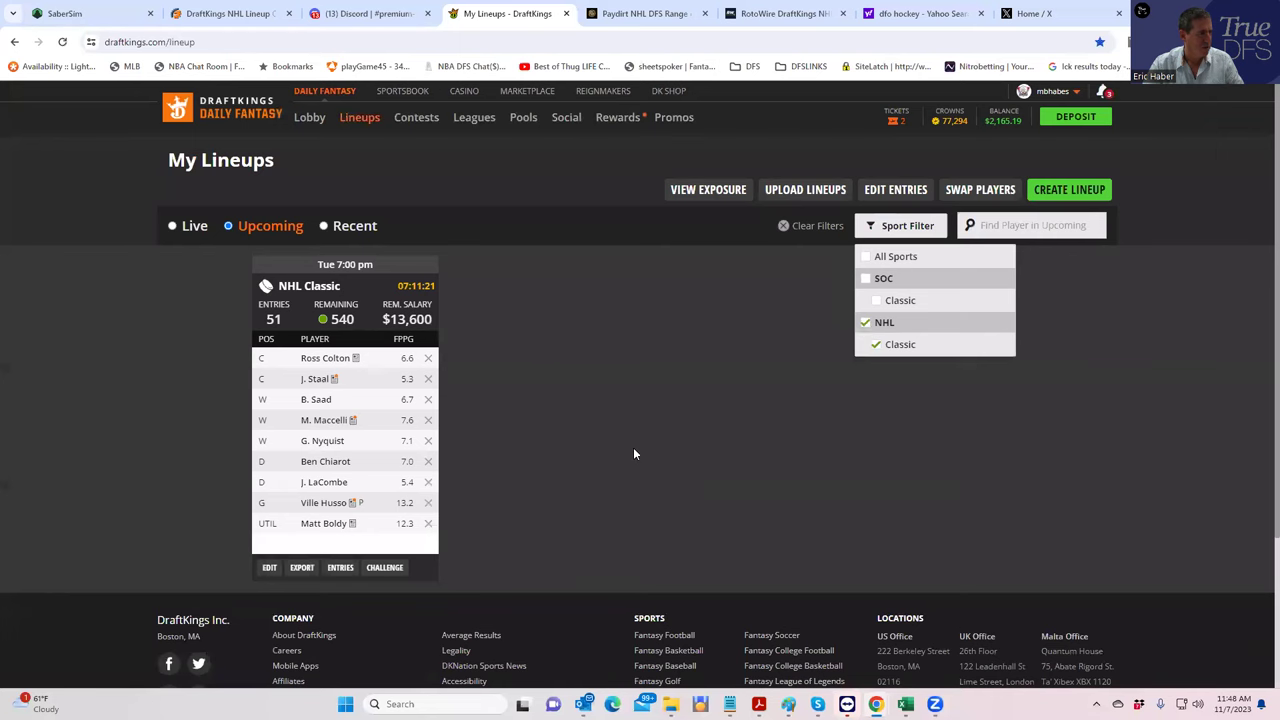
pyautogui.click(634, 450)
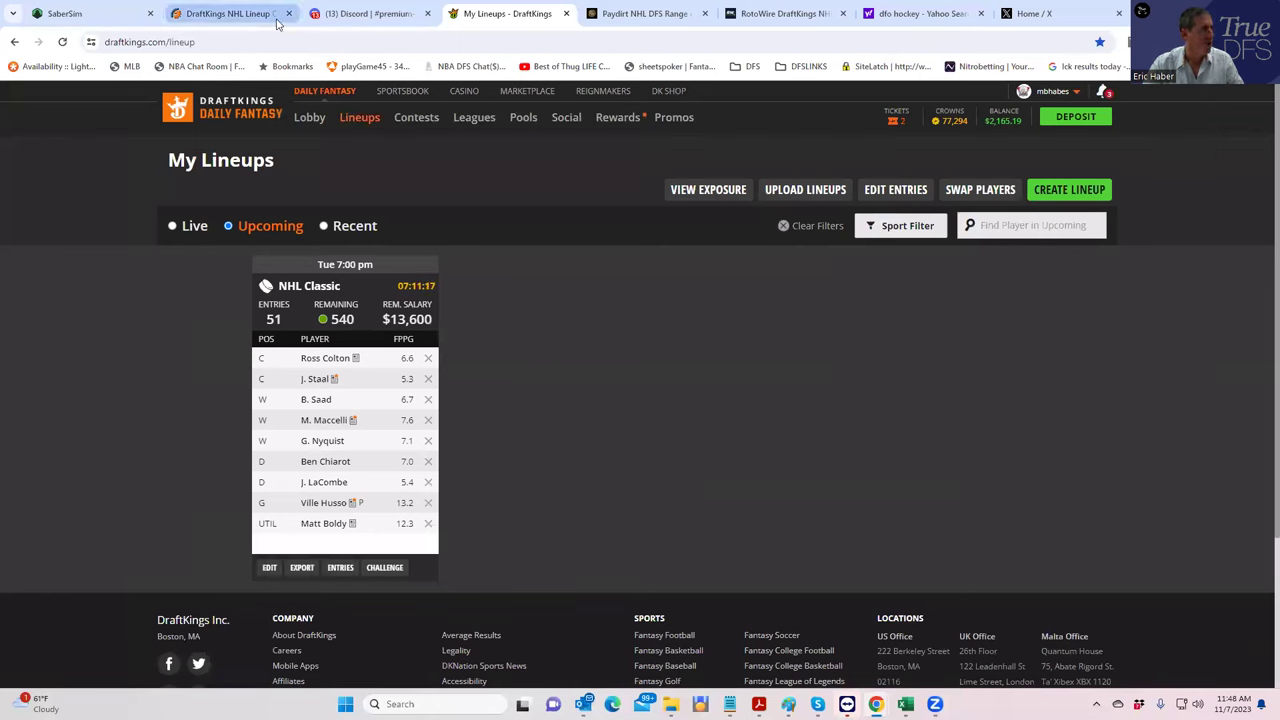
pyautogui.click(101, 16)
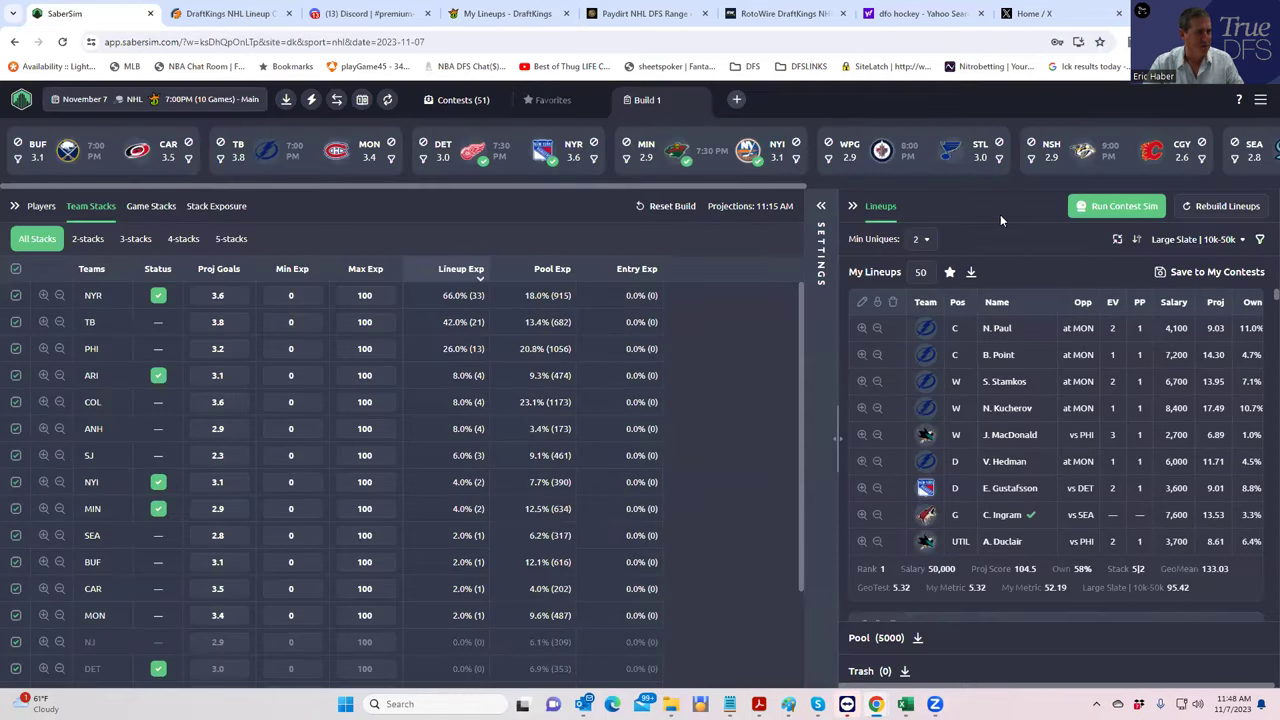
# Step: Save the lineups to the contests, dismissing the duplication prompt
pyautogui.click(1158, 276)
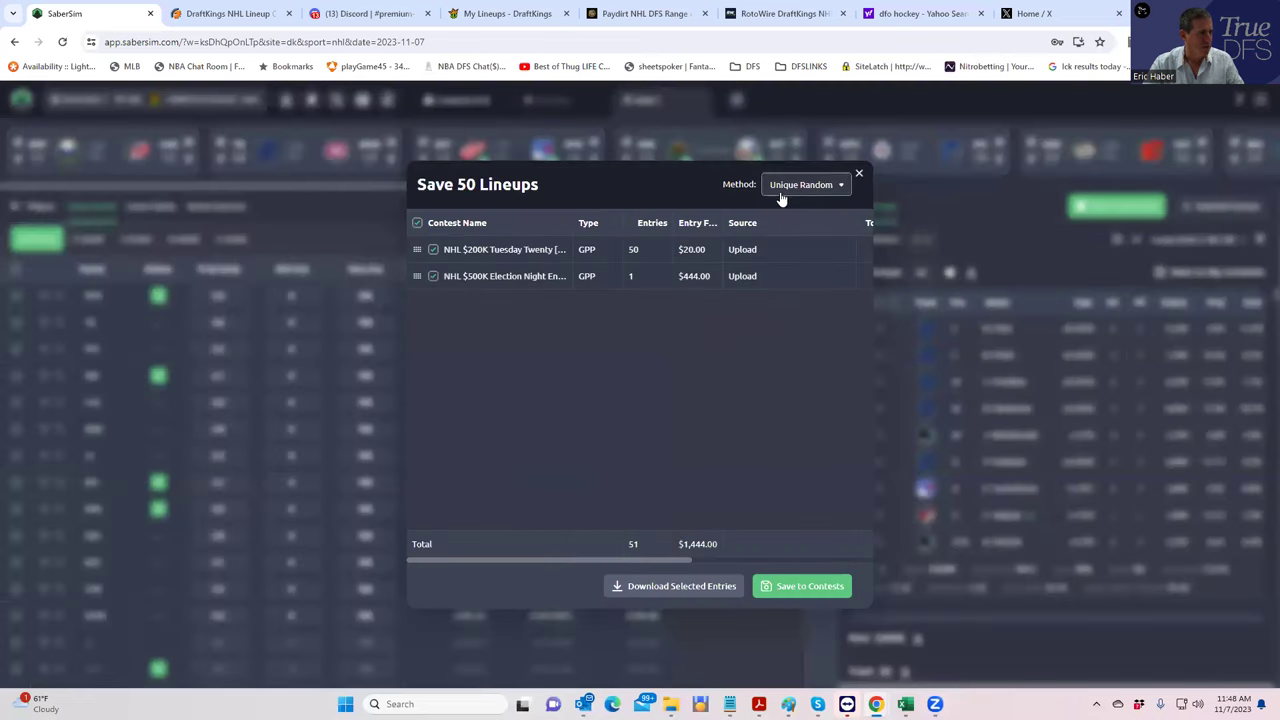
pyautogui.click(800, 587)
pyautogui.press('Return')
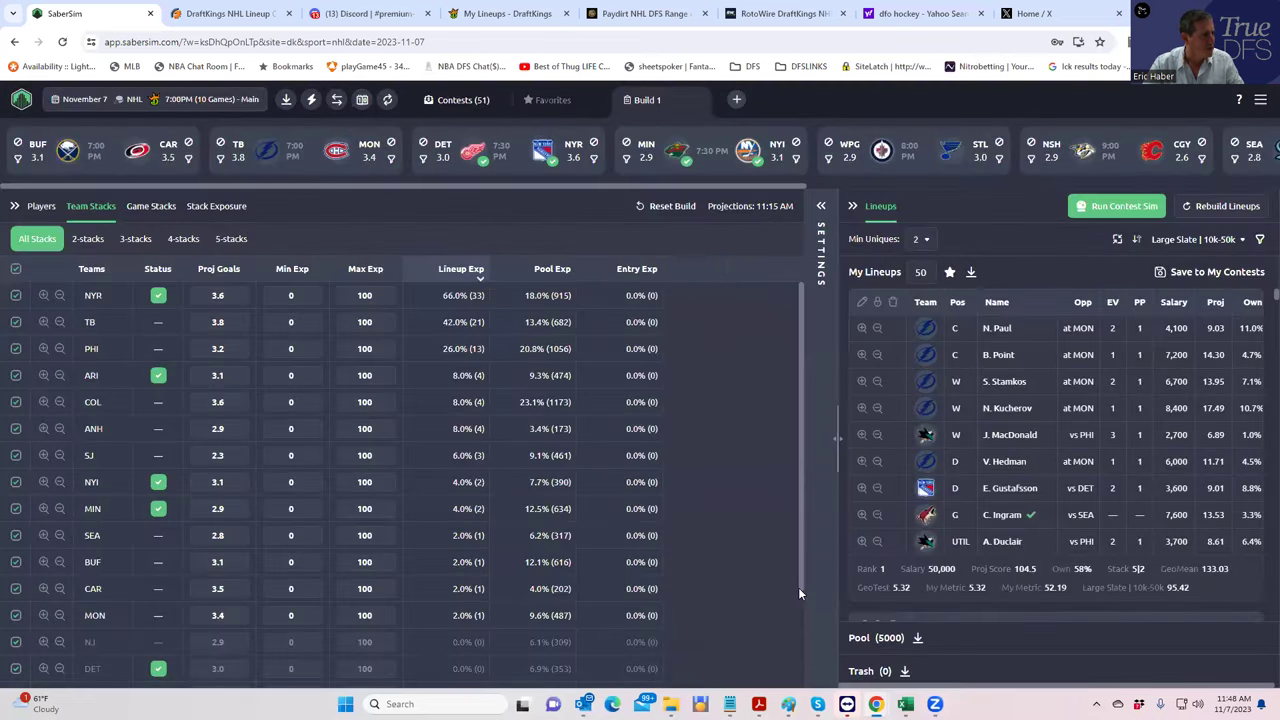
# Step: Save to both NHL contests allowing a duplicated lineup, then export the new entries CSV
pyautogui.click(1166, 276)
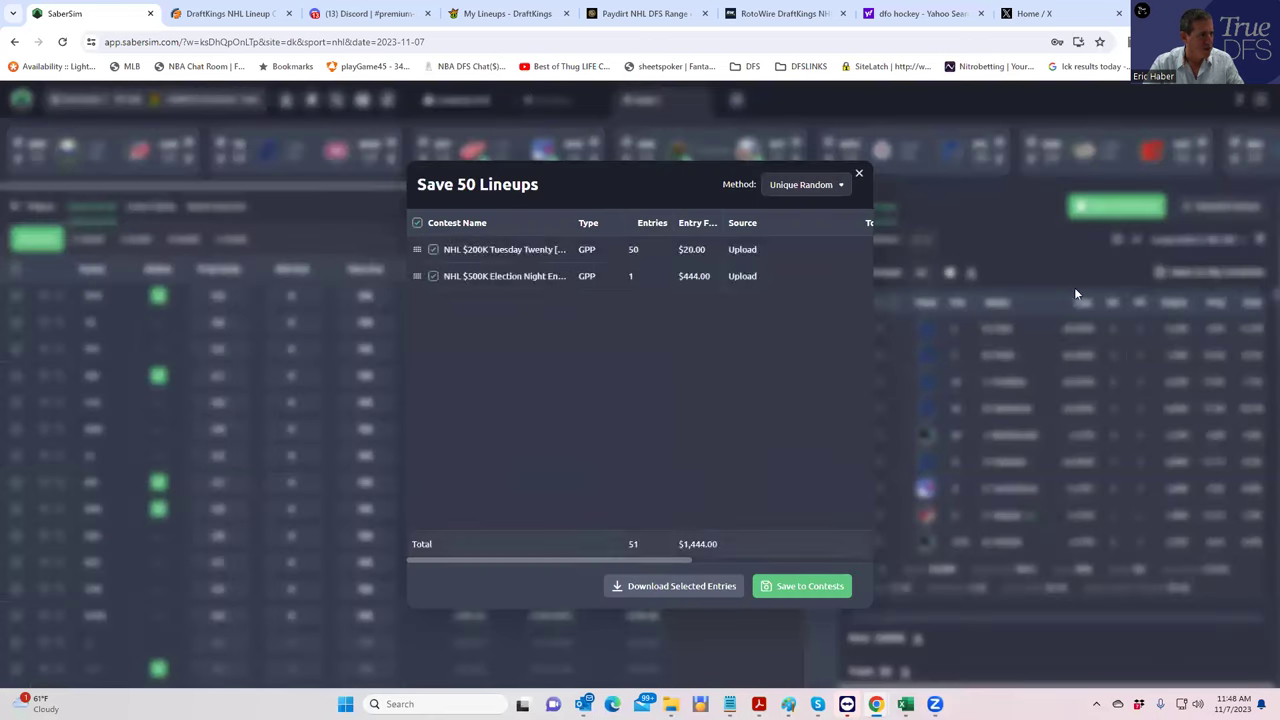
pyautogui.click(792, 586)
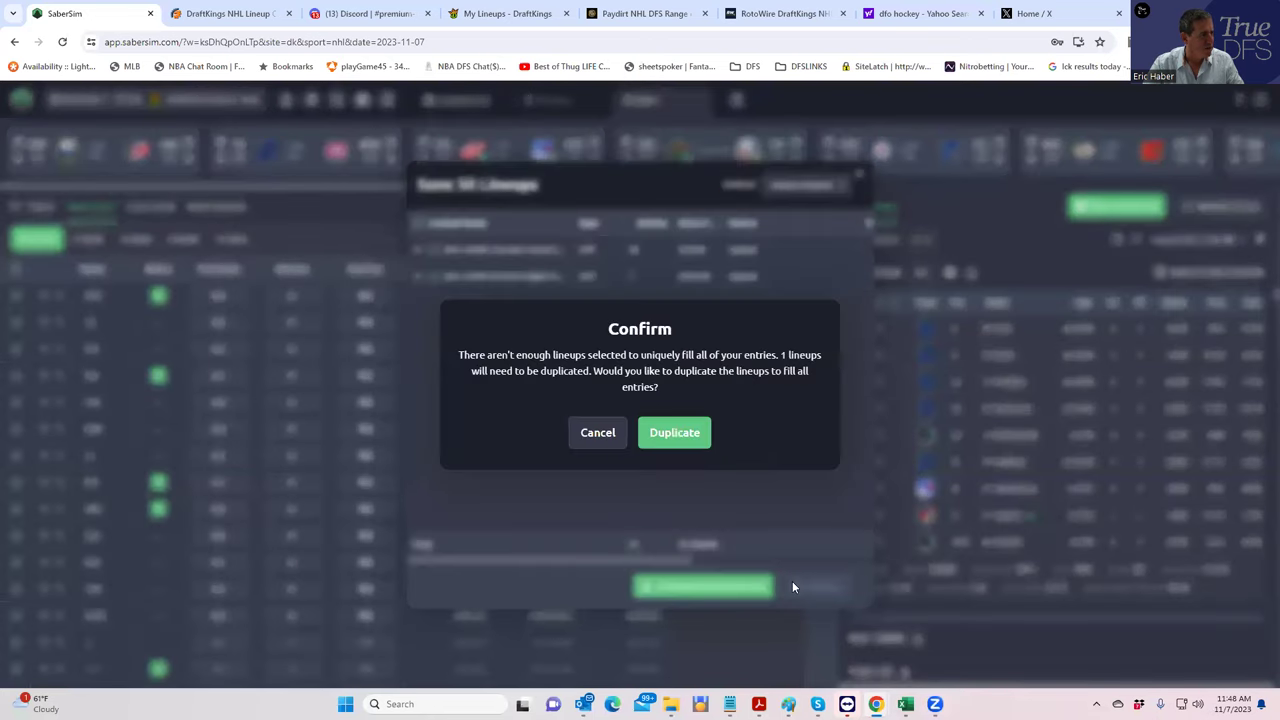
pyautogui.click(685, 436)
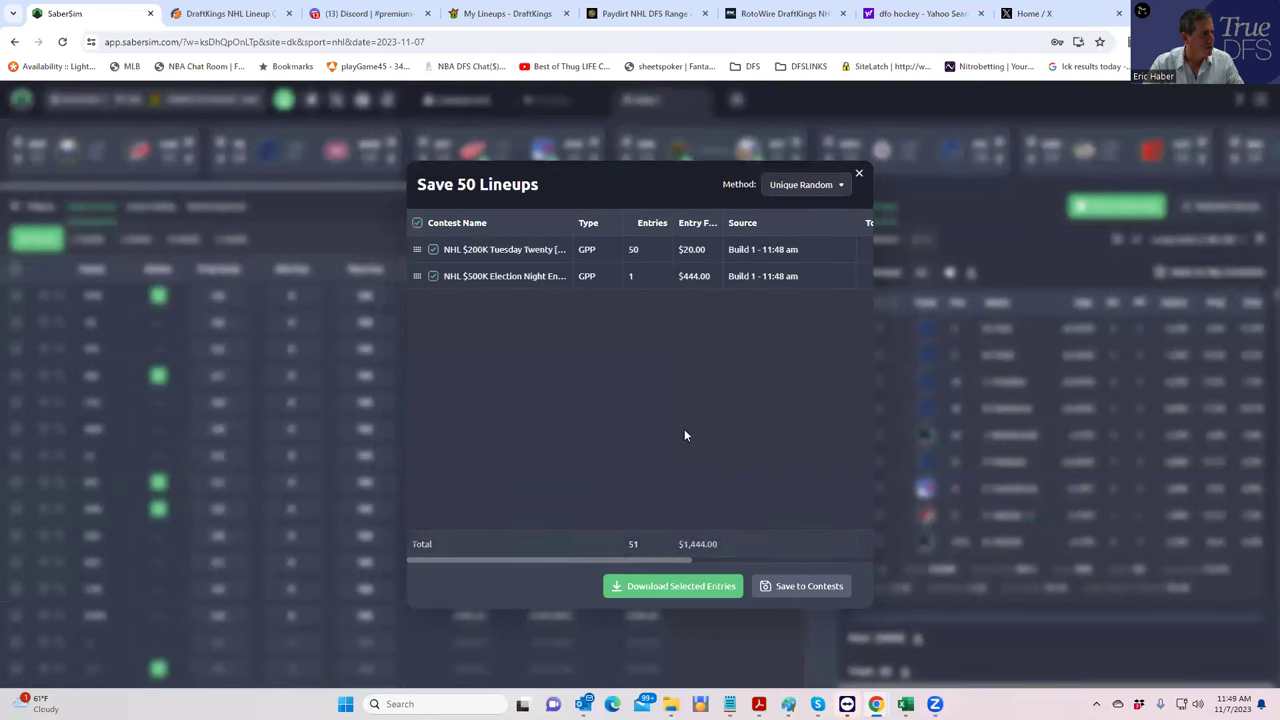
pyautogui.click(858, 174)
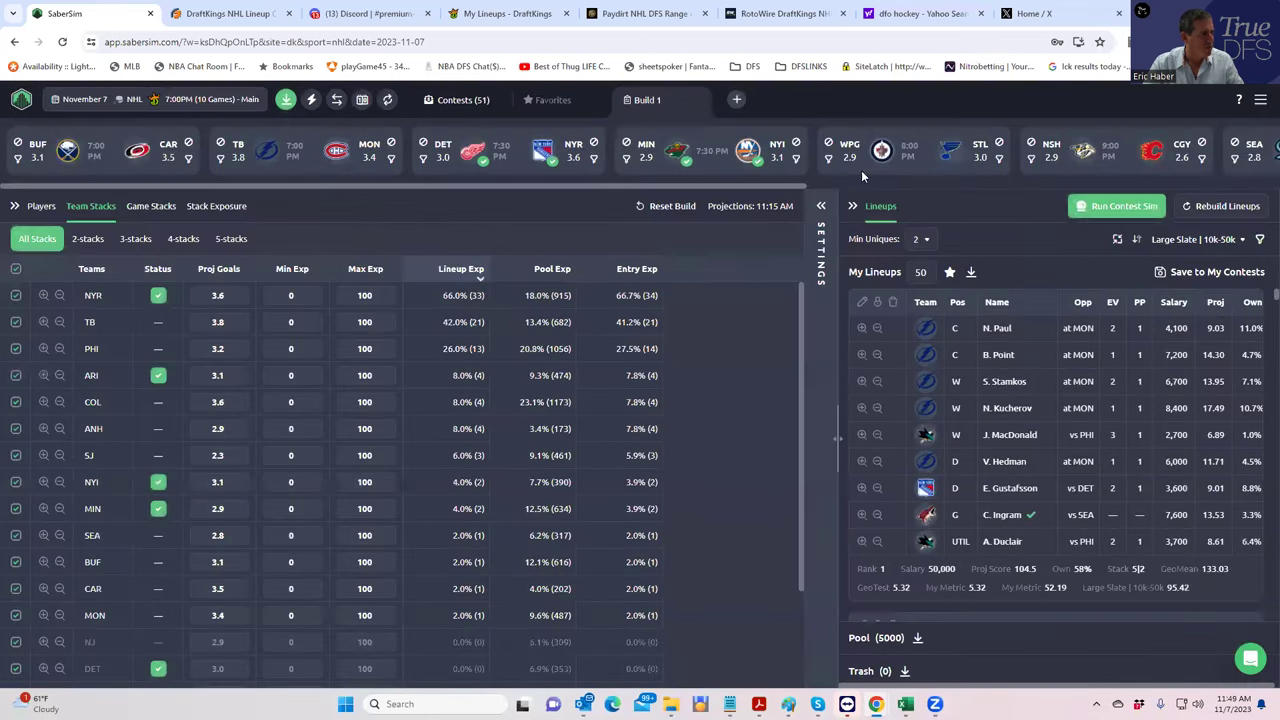
pyautogui.click(286, 99)
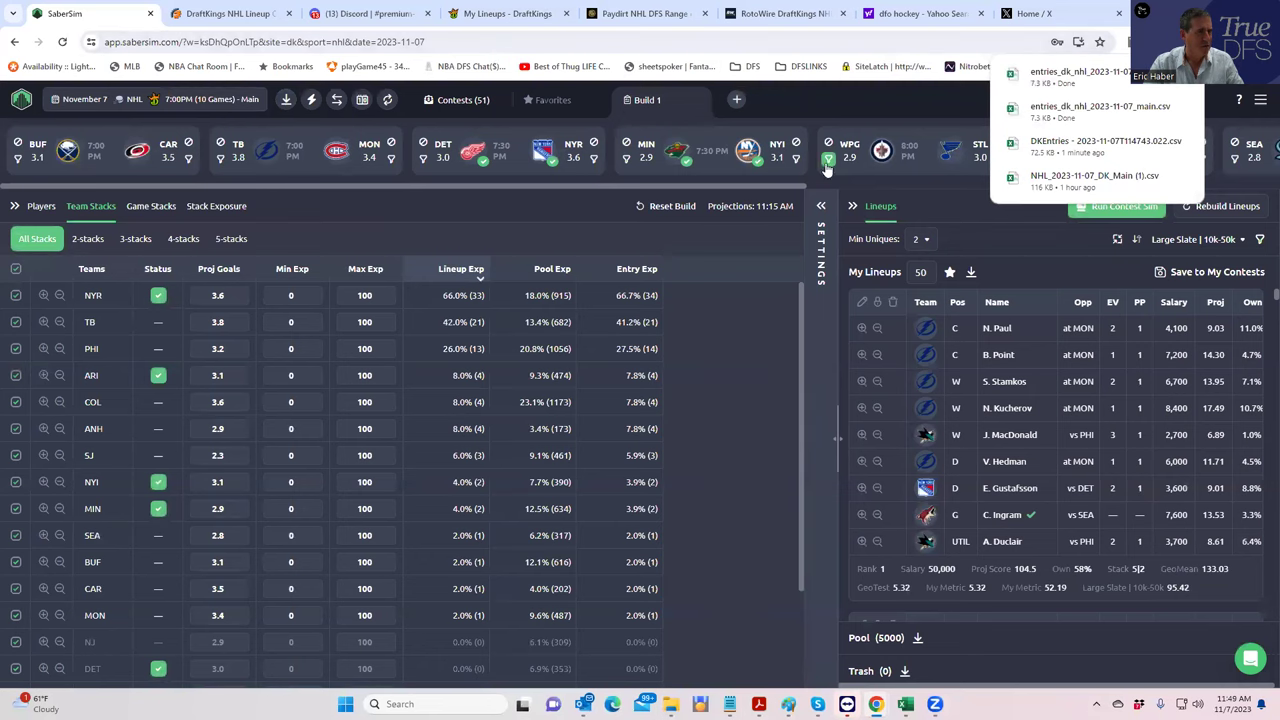
pyautogui.click(480, 14)
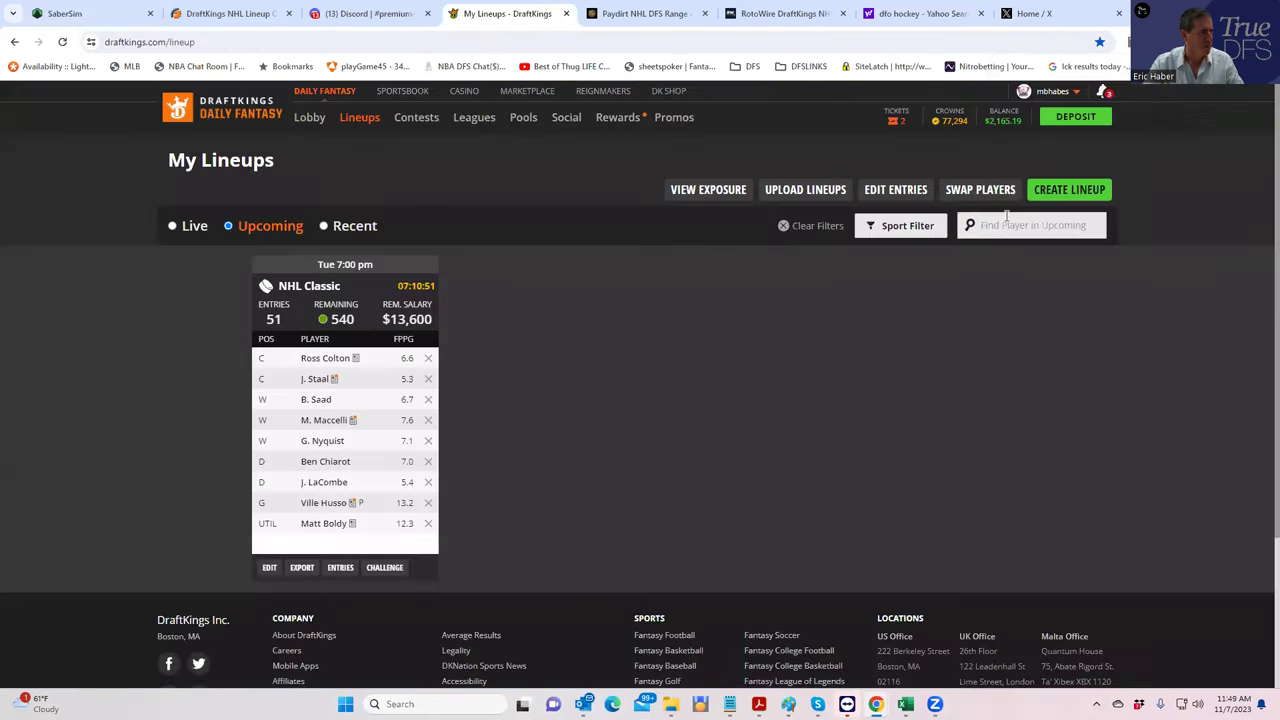
# Step: Upload entries_dk_nhl_2023-11-07_main (1) through DraftKings Edit Entries
pyautogui.click(895, 189)
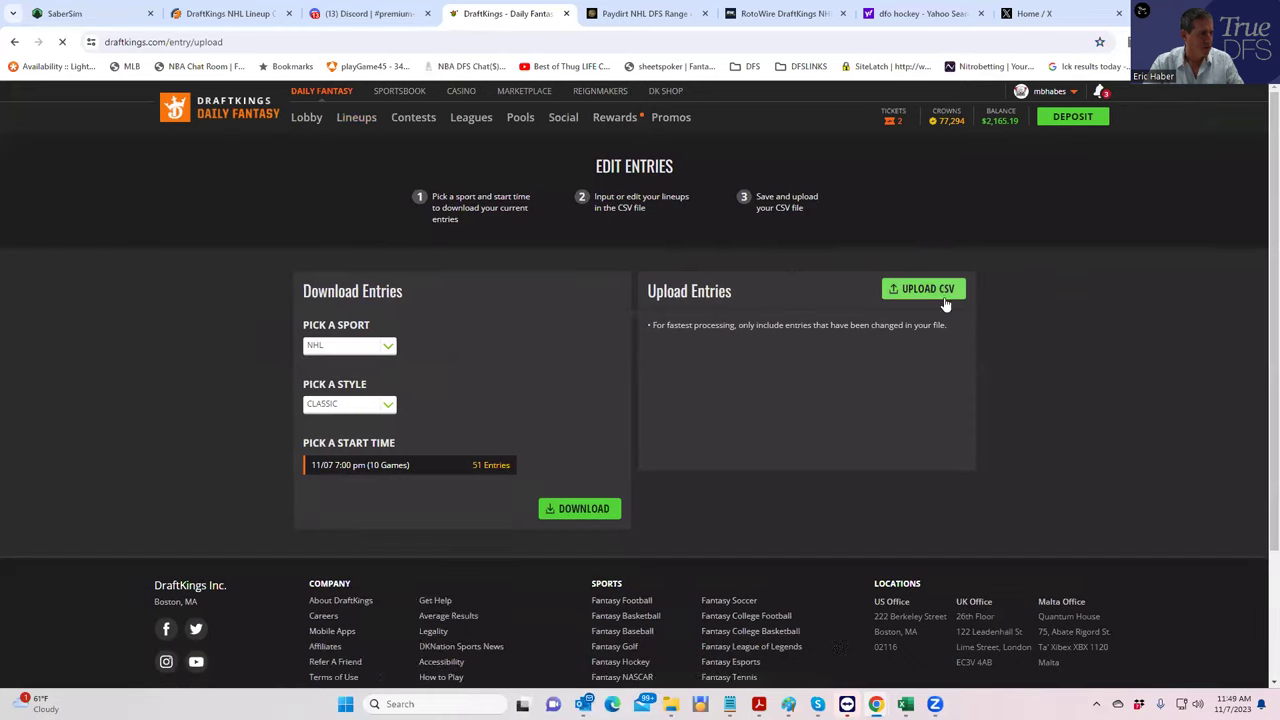
pyautogui.click(942, 296)
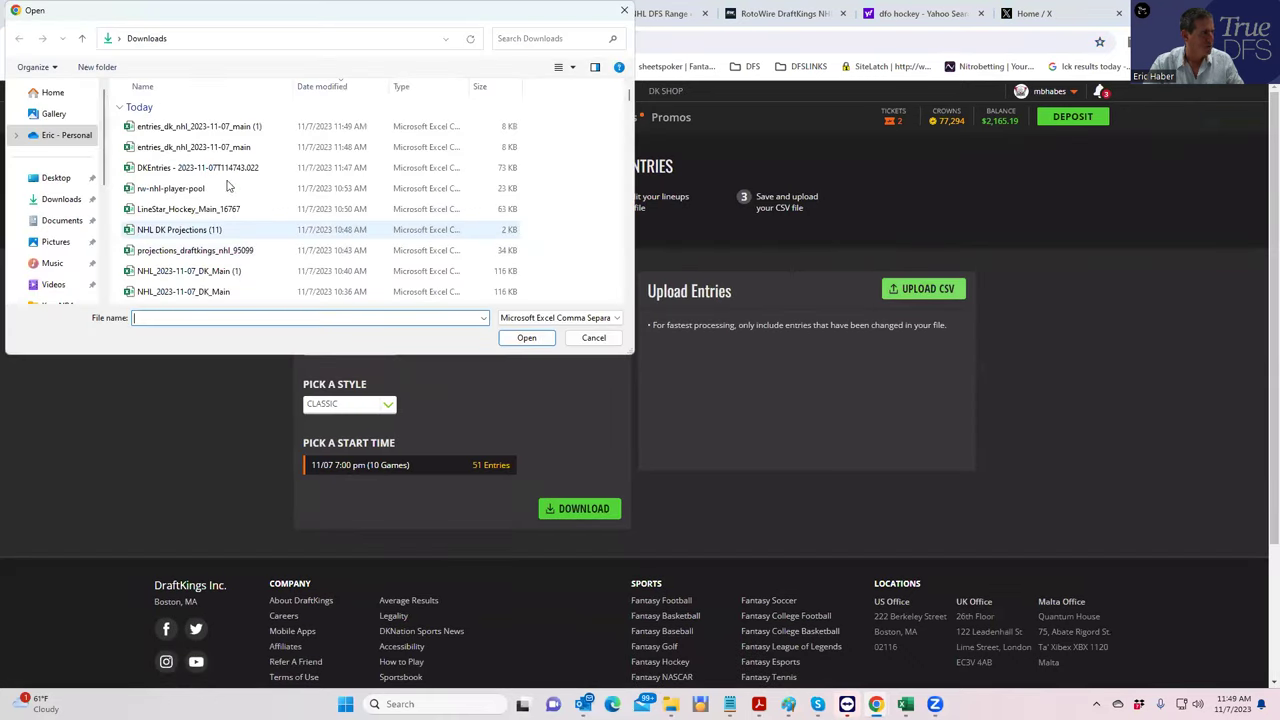
pyautogui.click(214, 128)
pyautogui.click(526, 338)
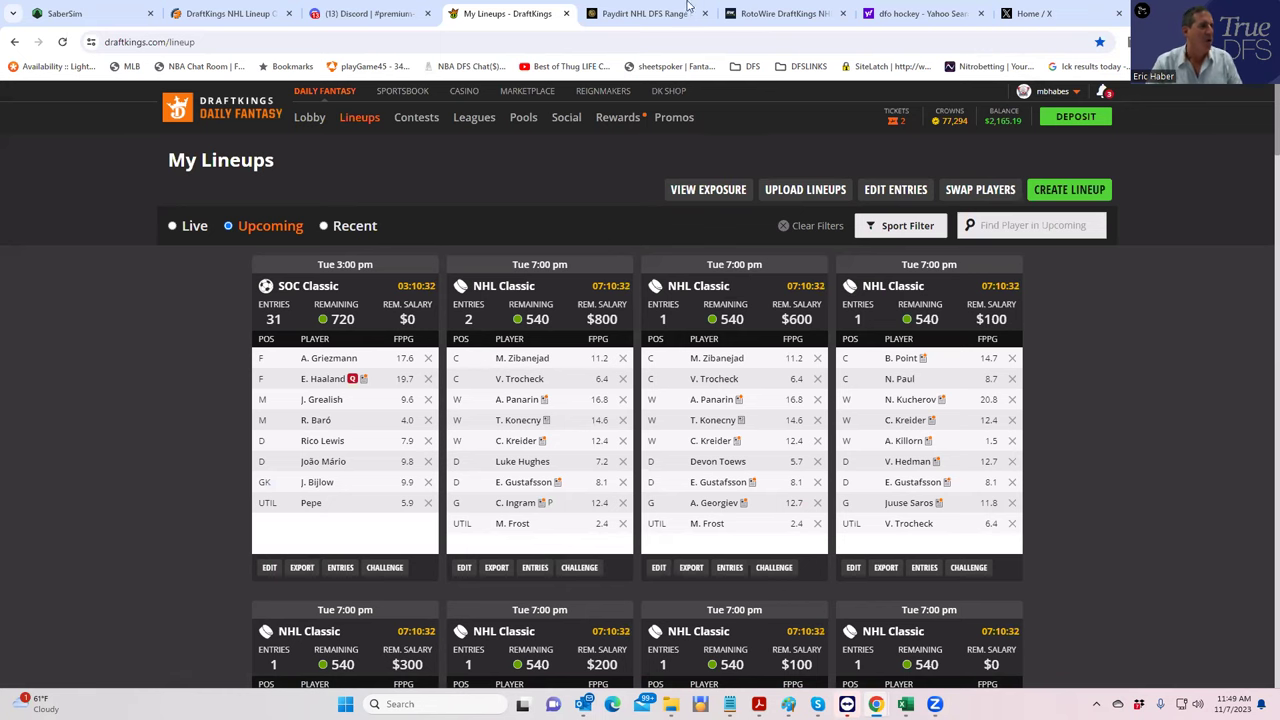
pyautogui.click(68, 15)
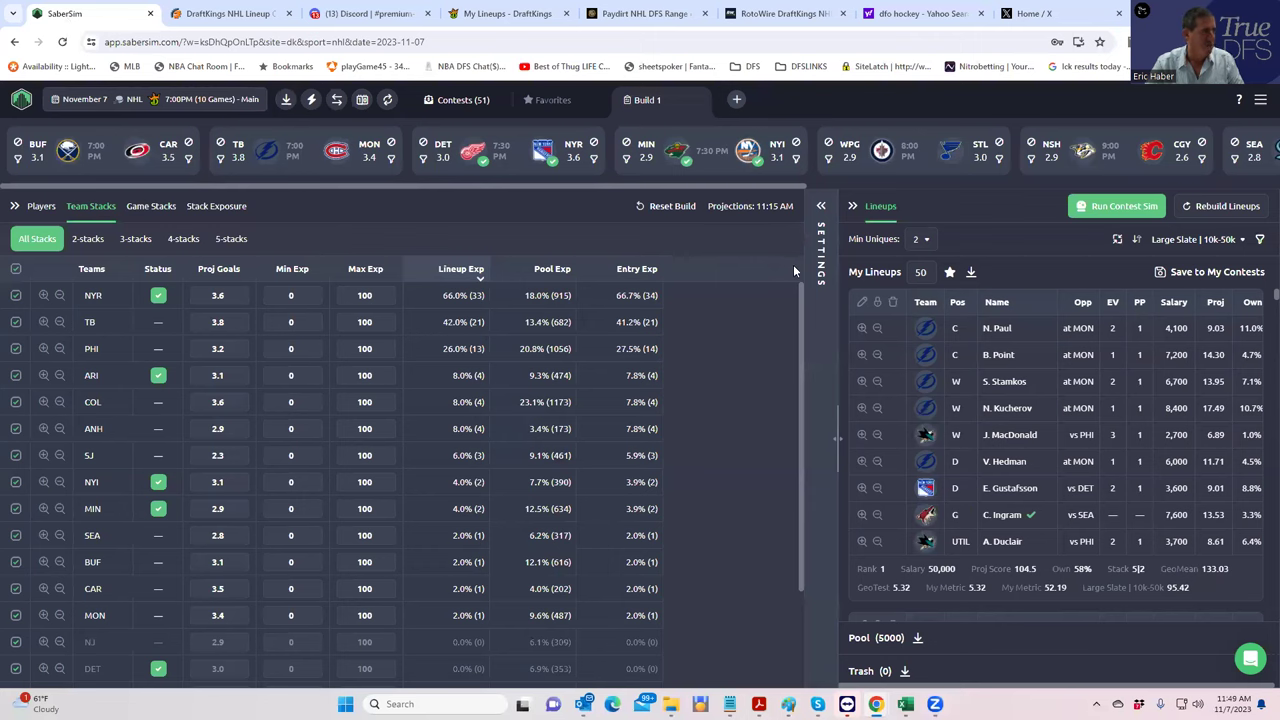
# Step: Run the contest simulation on the 50 lineups from the settings panel
pyautogui.click(820, 206)
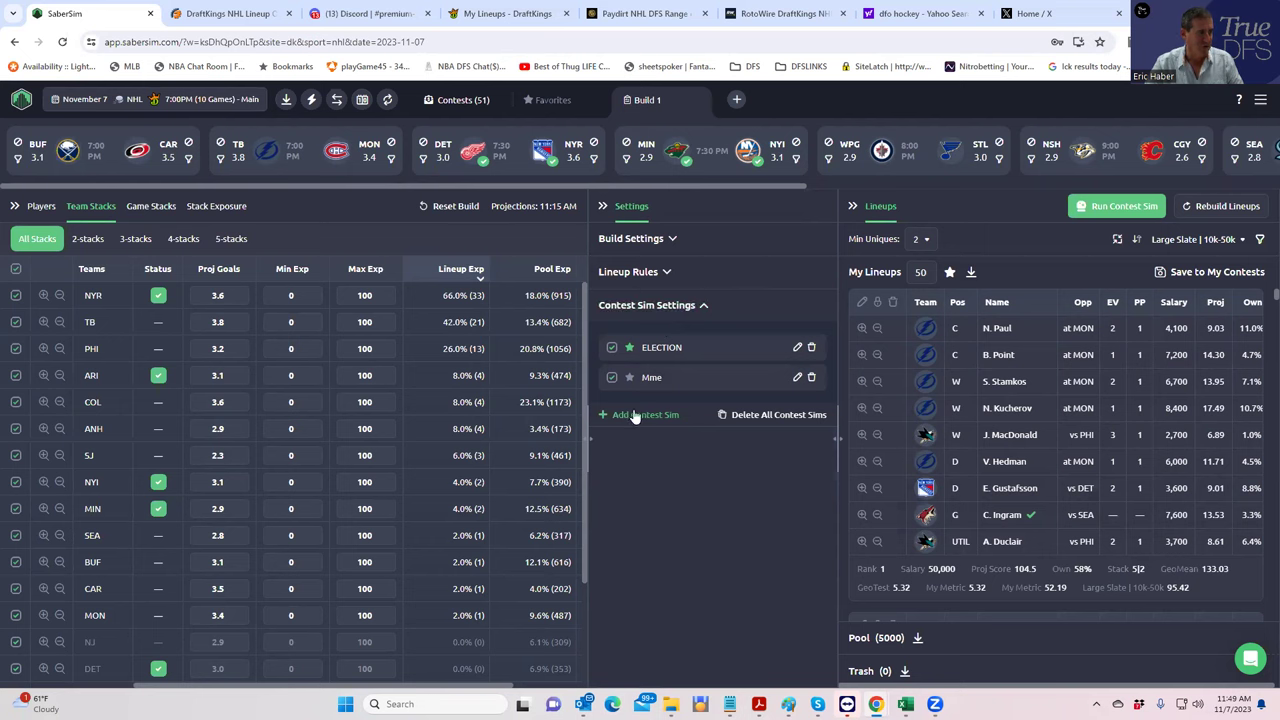
pyautogui.click(1105, 212)
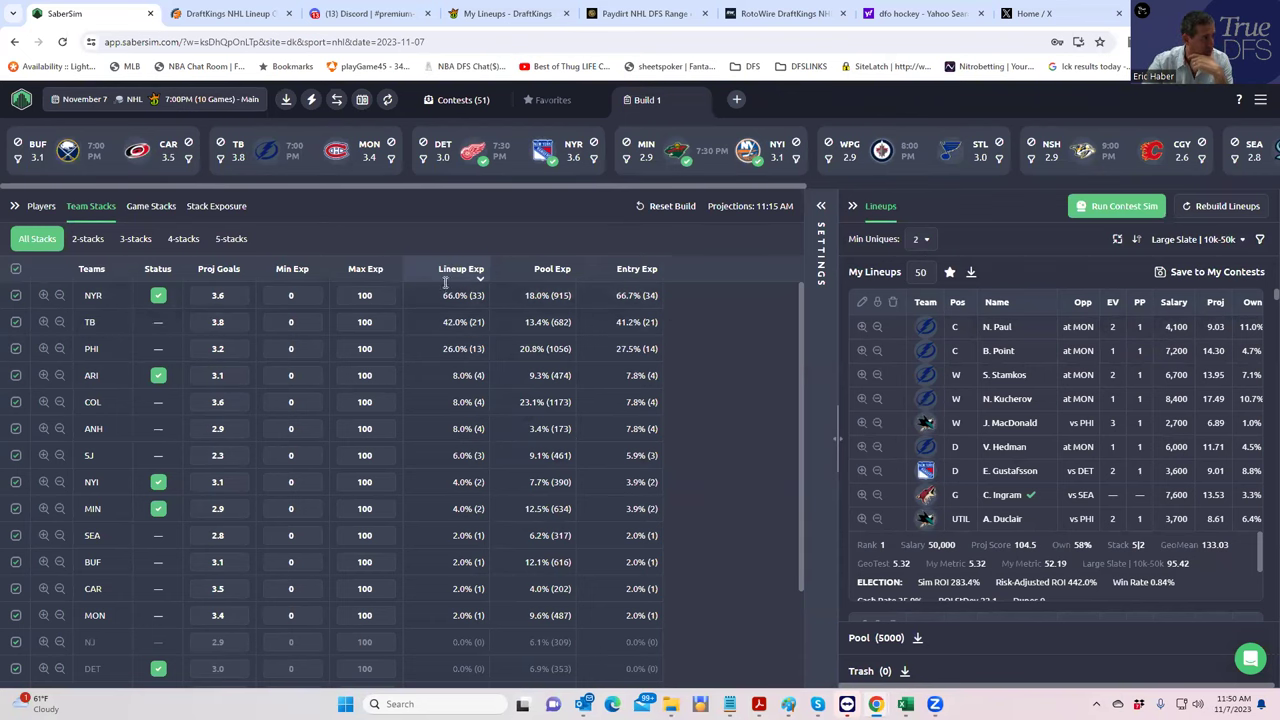
# Step: Sort My Lineups by mme > RAROI
pyautogui.click(1208, 243)
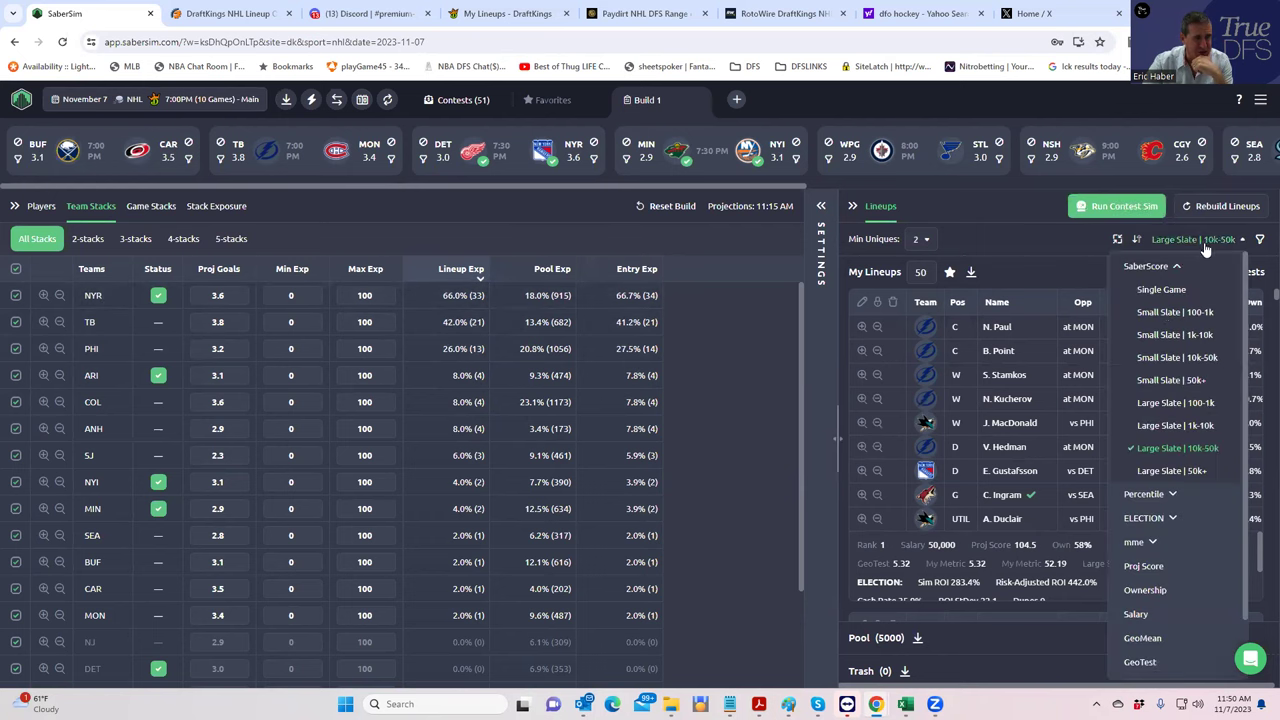
pyautogui.click(1150, 541)
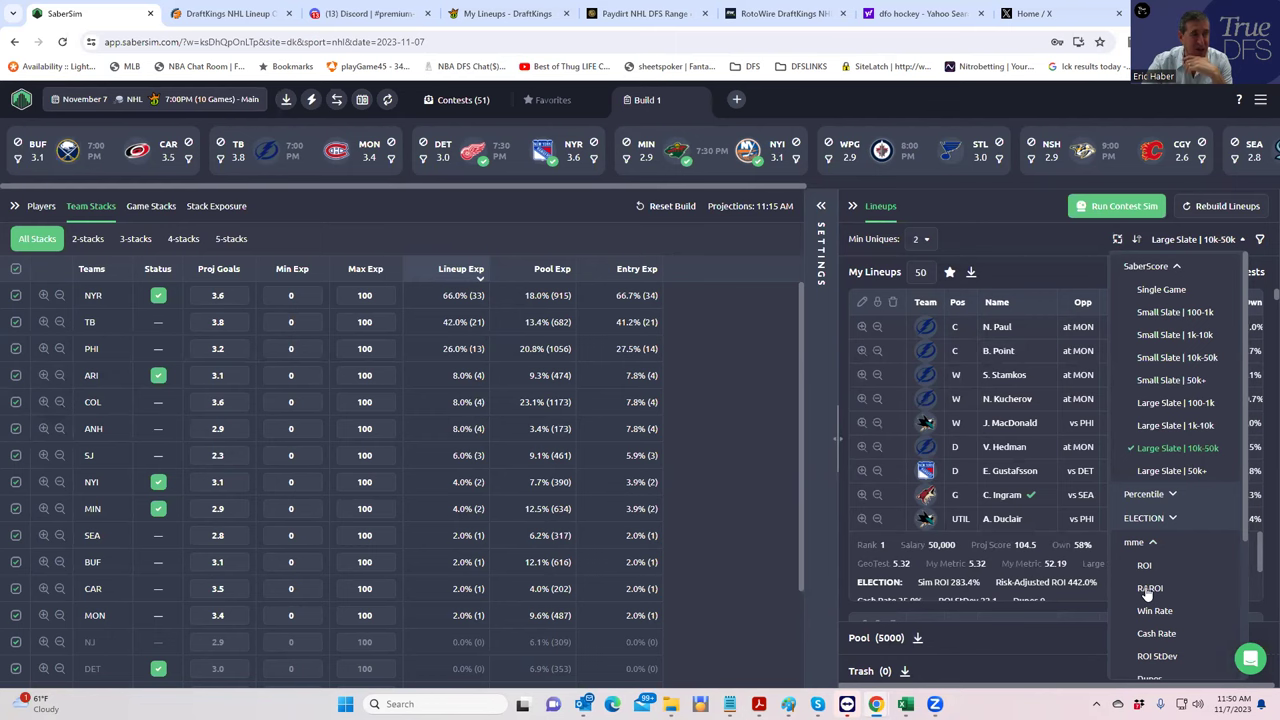
pyautogui.click(1149, 589)
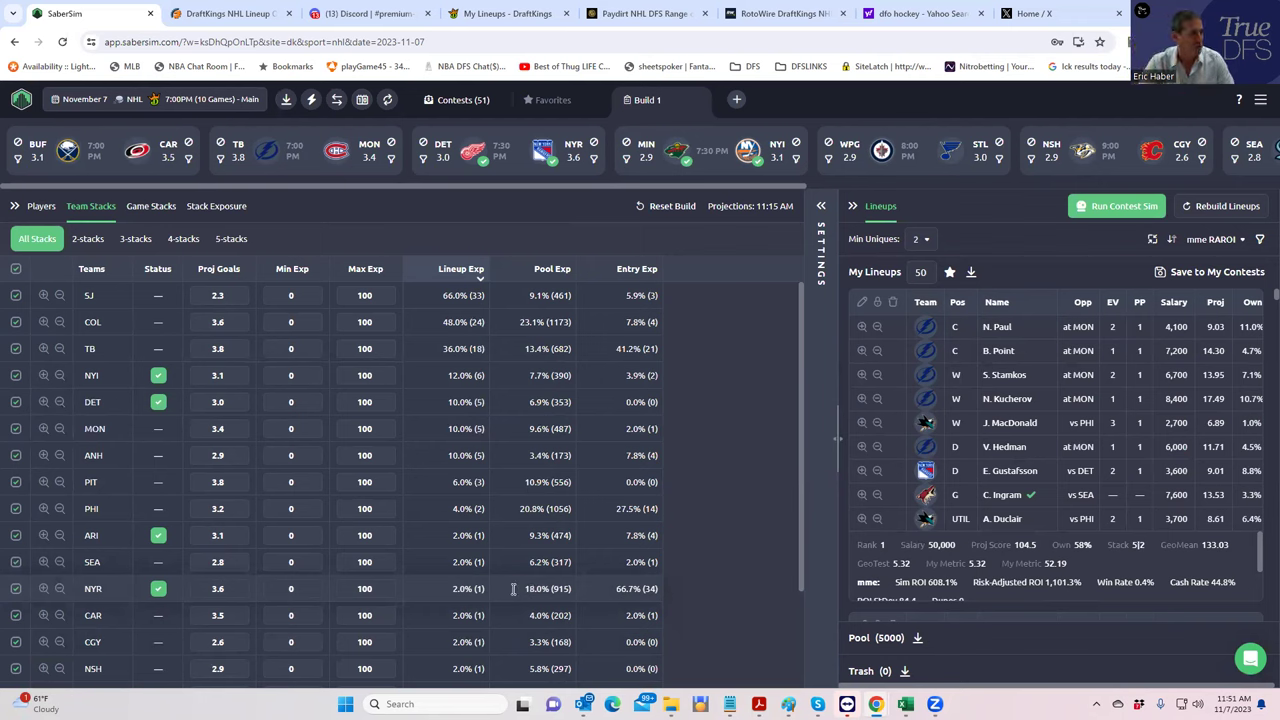
# Step: Uncheck the 3|3 row on the Stack Exposure tab
pyautogui.click(820, 207)
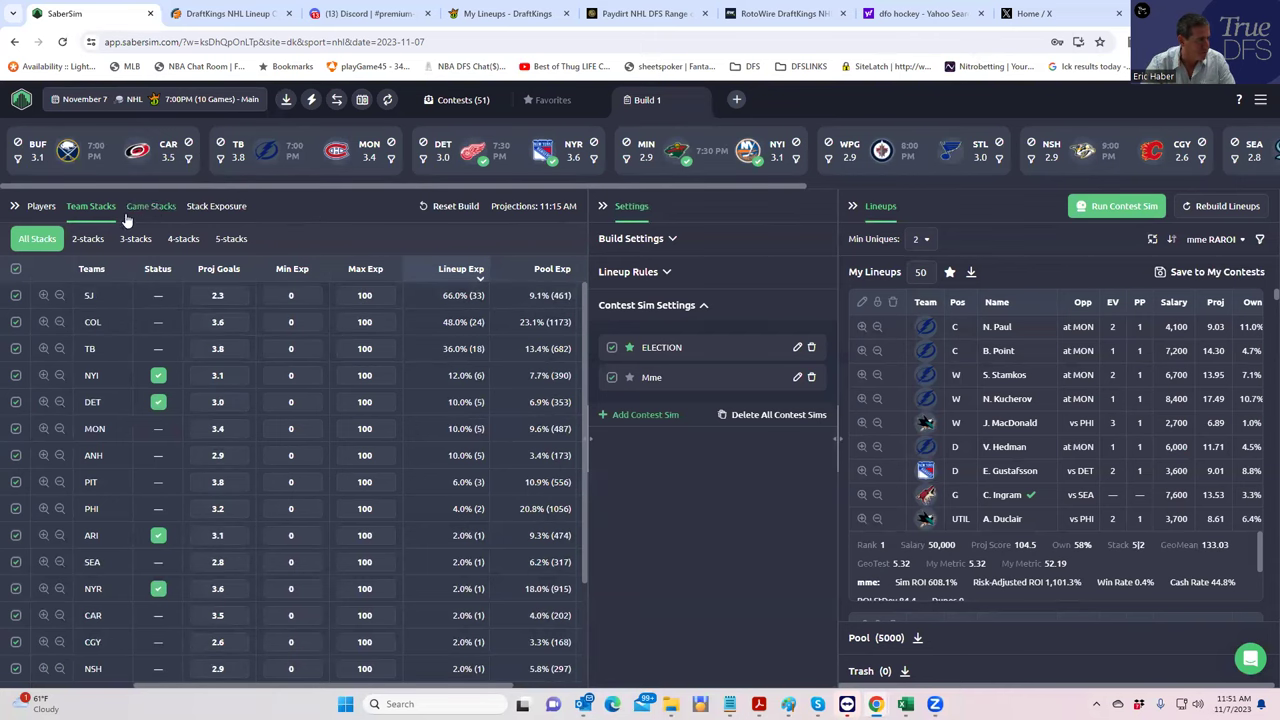
pyautogui.click(226, 208)
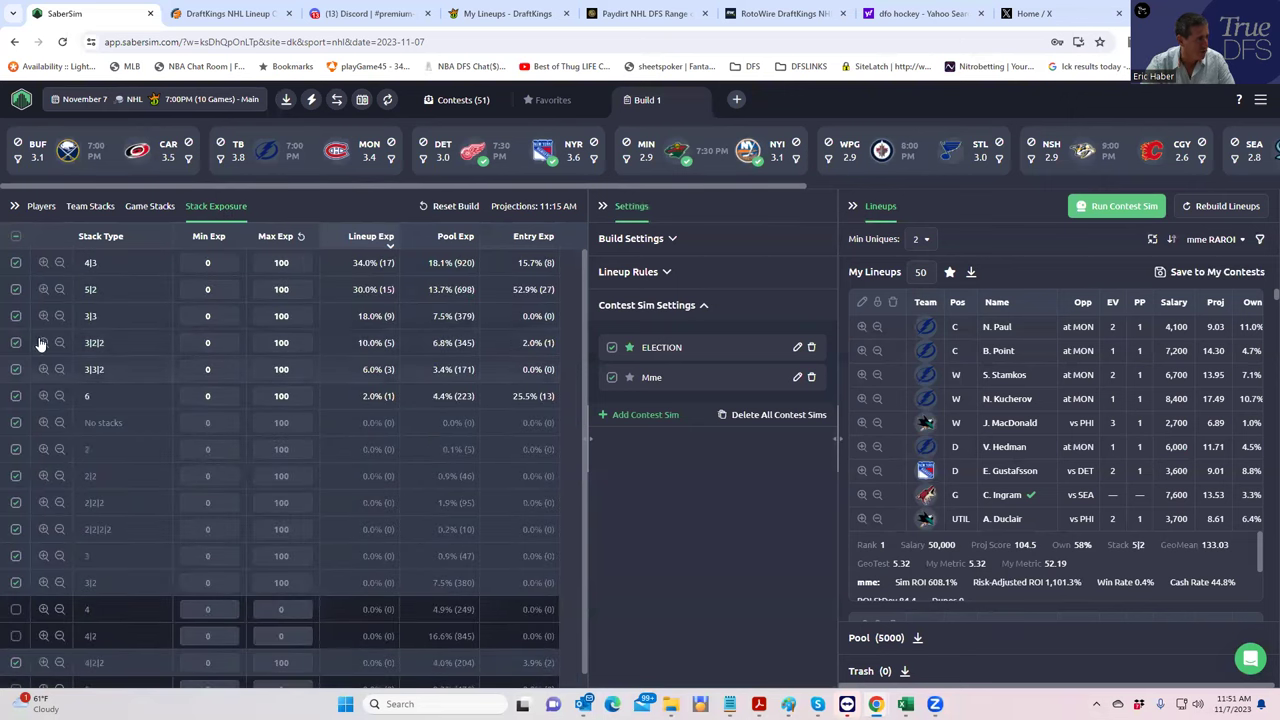
pyautogui.click(15, 318)
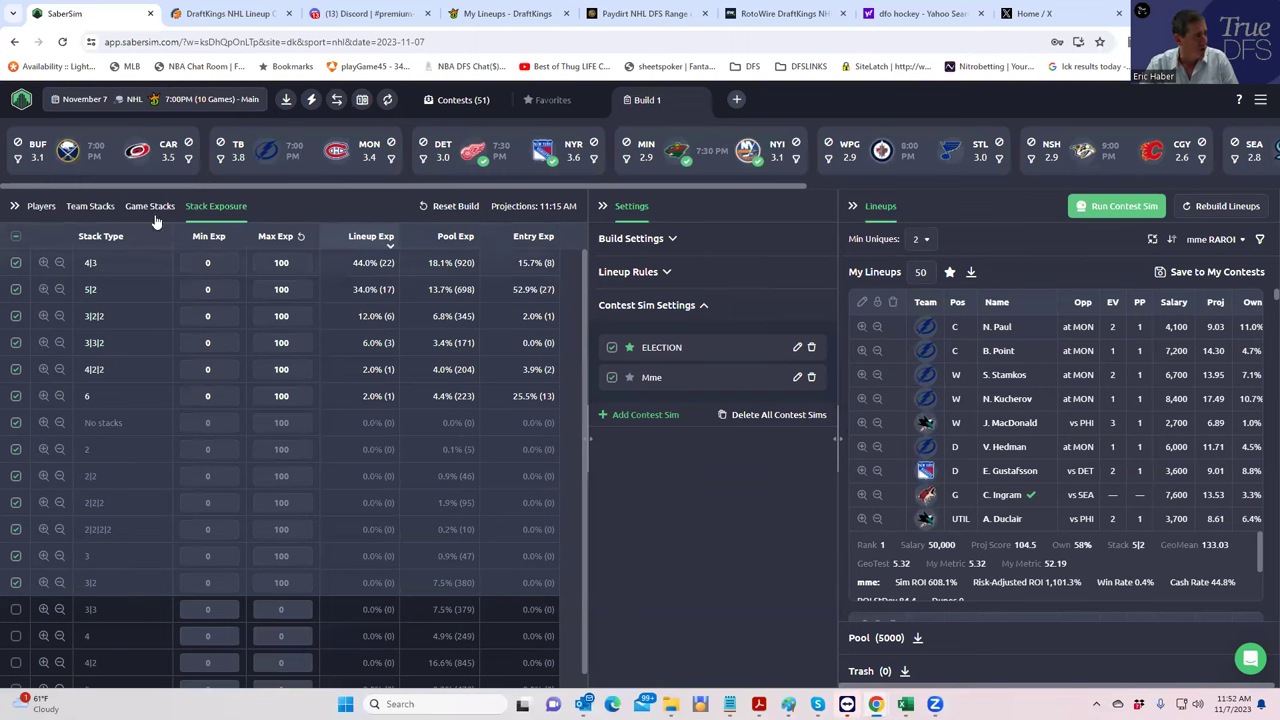
# Step: Switch to the Team Stacks tab to review SJ 62.0%, COL 42.0%, TB 40.0%
pyautogui.click(91, 208)
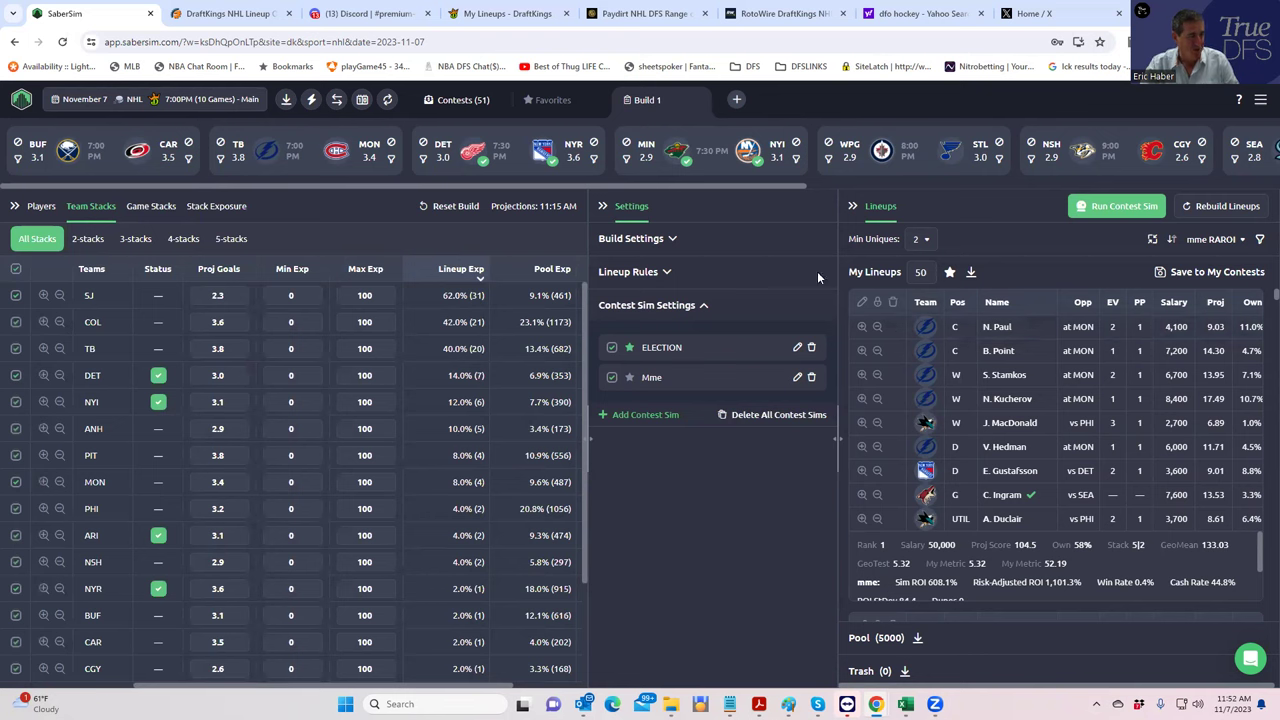
# Step: Save the lineups to the $200K Tuesday contest only, leaving out Election Night
pyautogui.click(1160, 279)
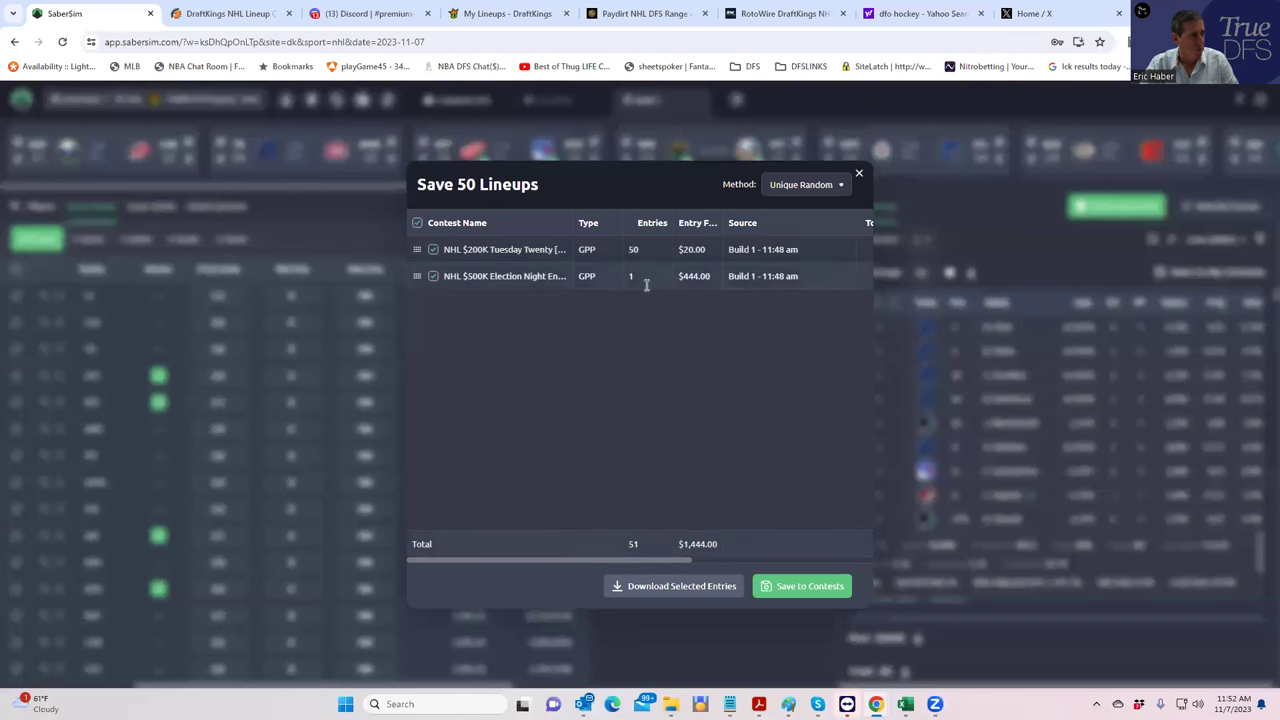
pyautogui.click(432, 276)
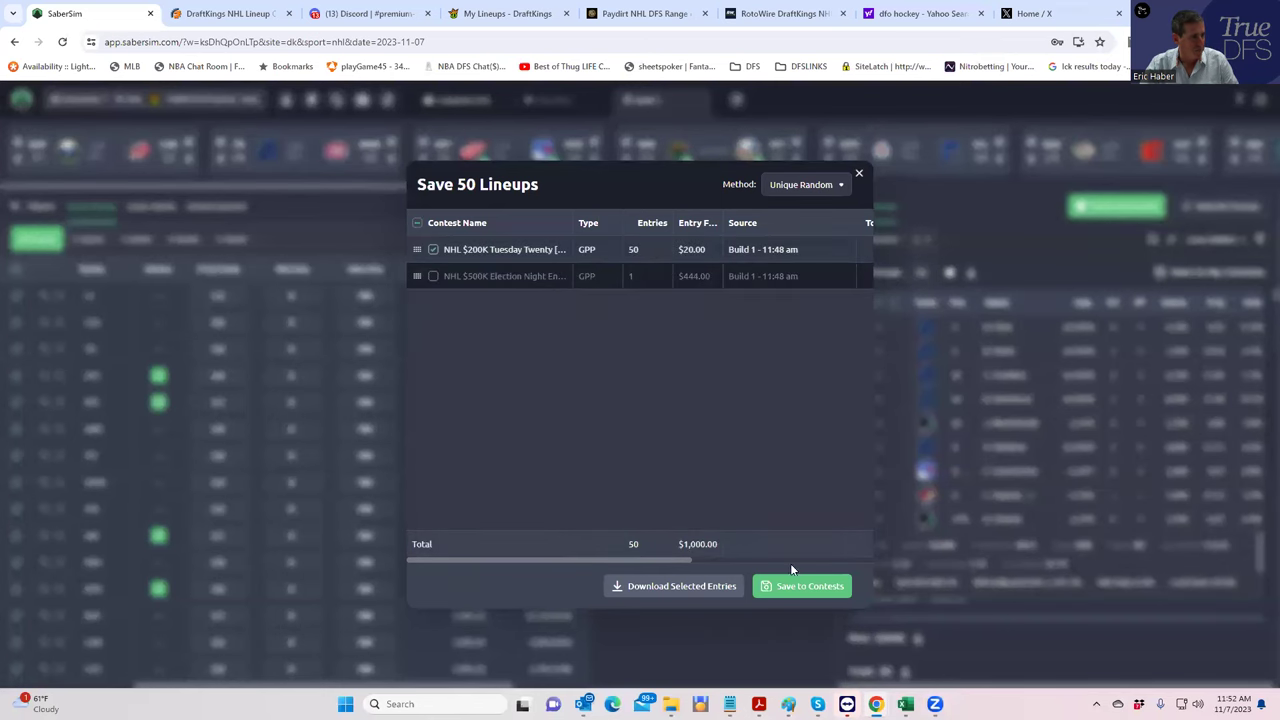
pyautogui.click(793, 588)
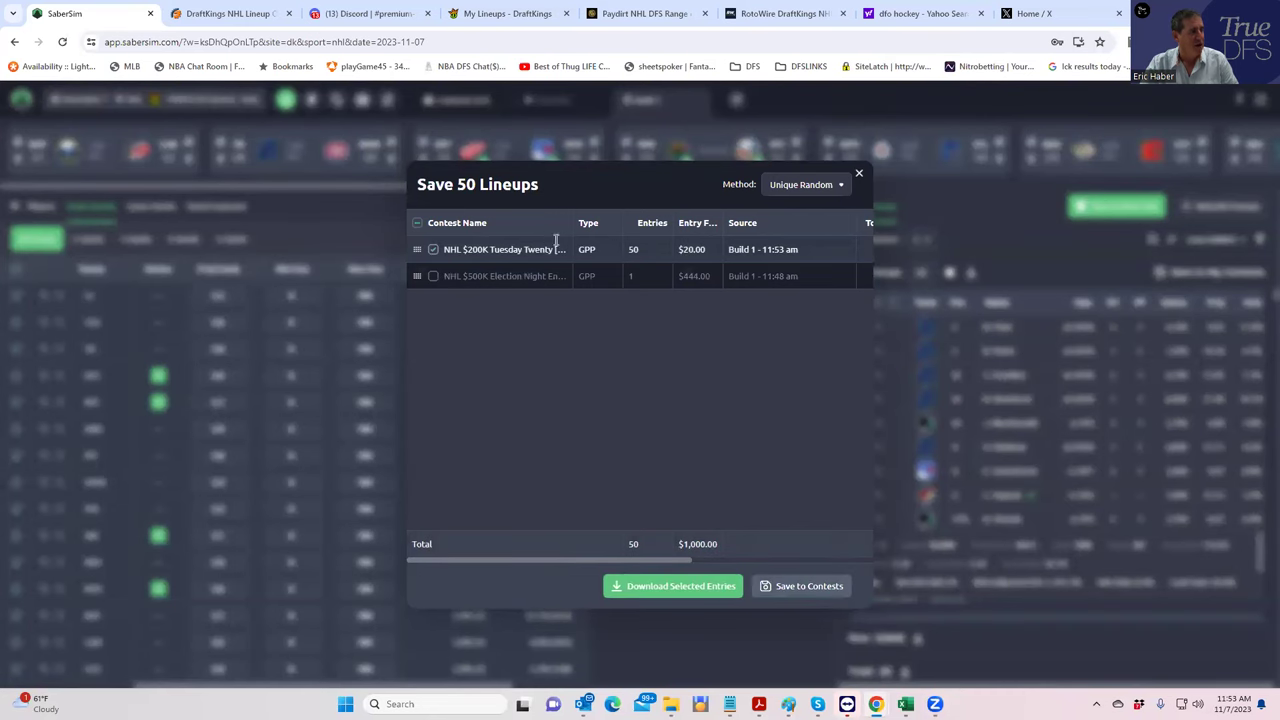
pyautogui.click(858, 174)
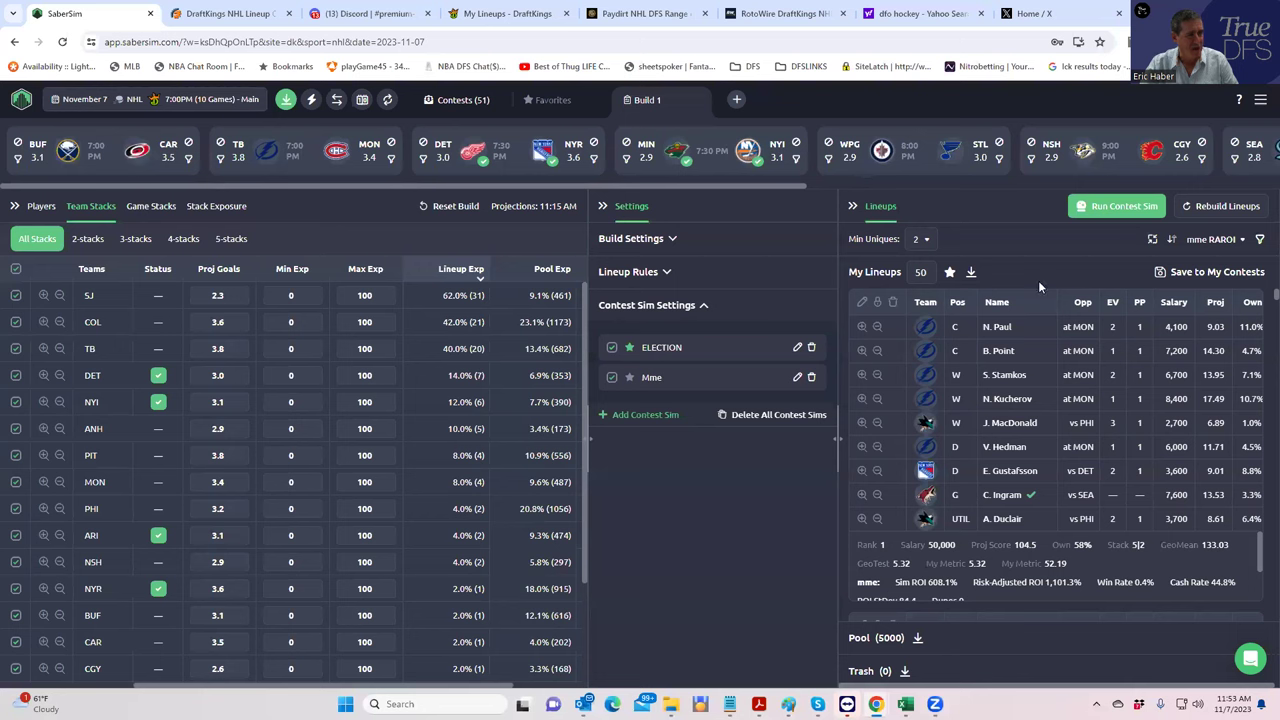
# Step: Sort the lineups by ELECTION > RAROI
pyautogui.click(1213, 239)
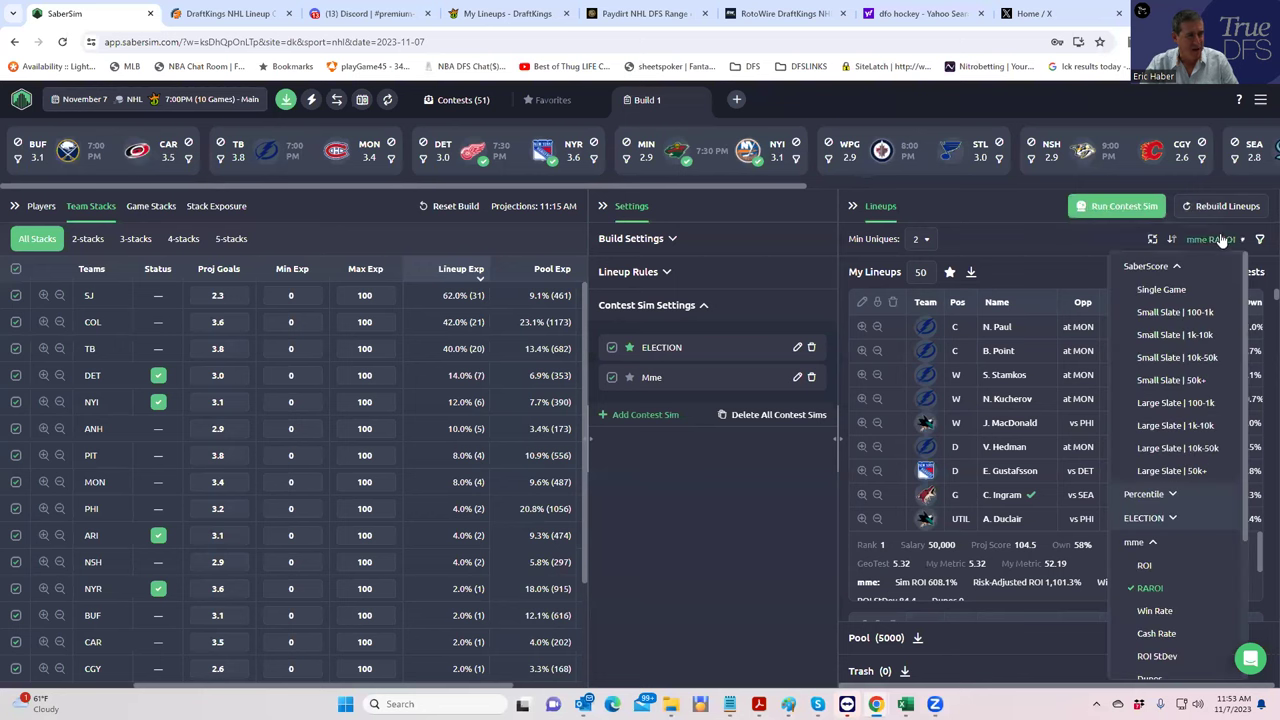
pyautogui.scroll(-2, 1190, 560)
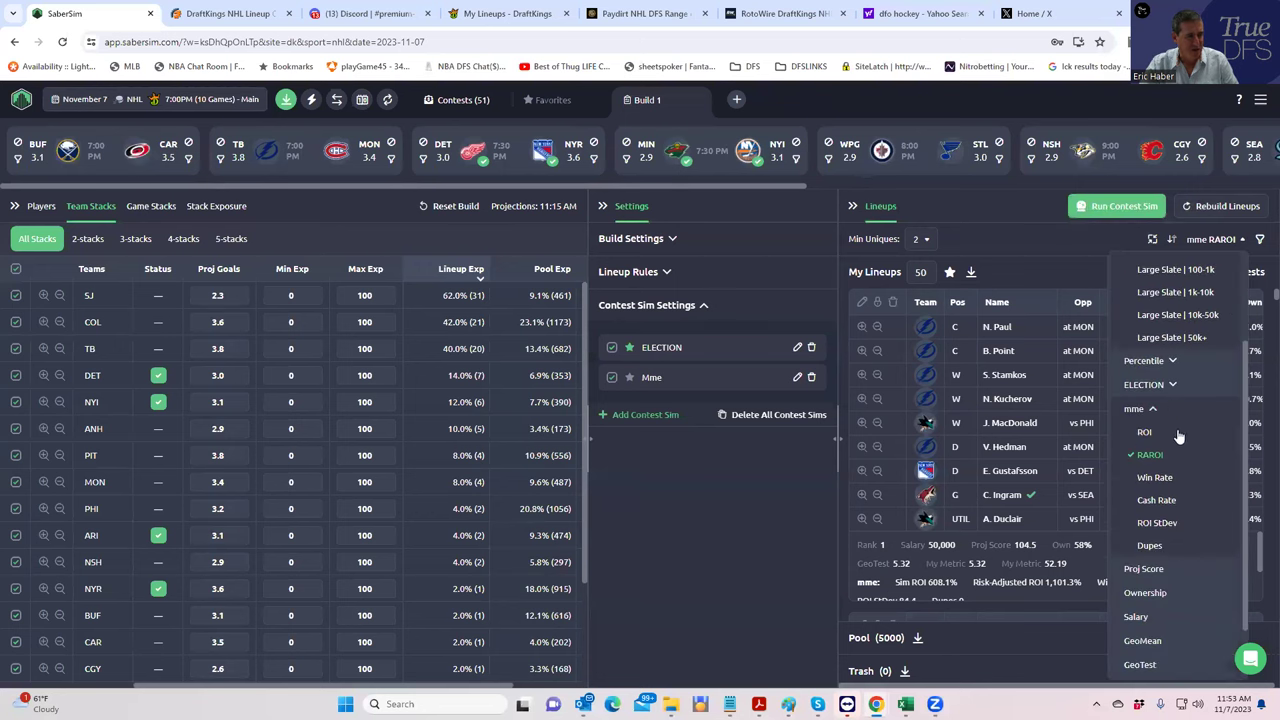
pyautogui.click(1168, 385)
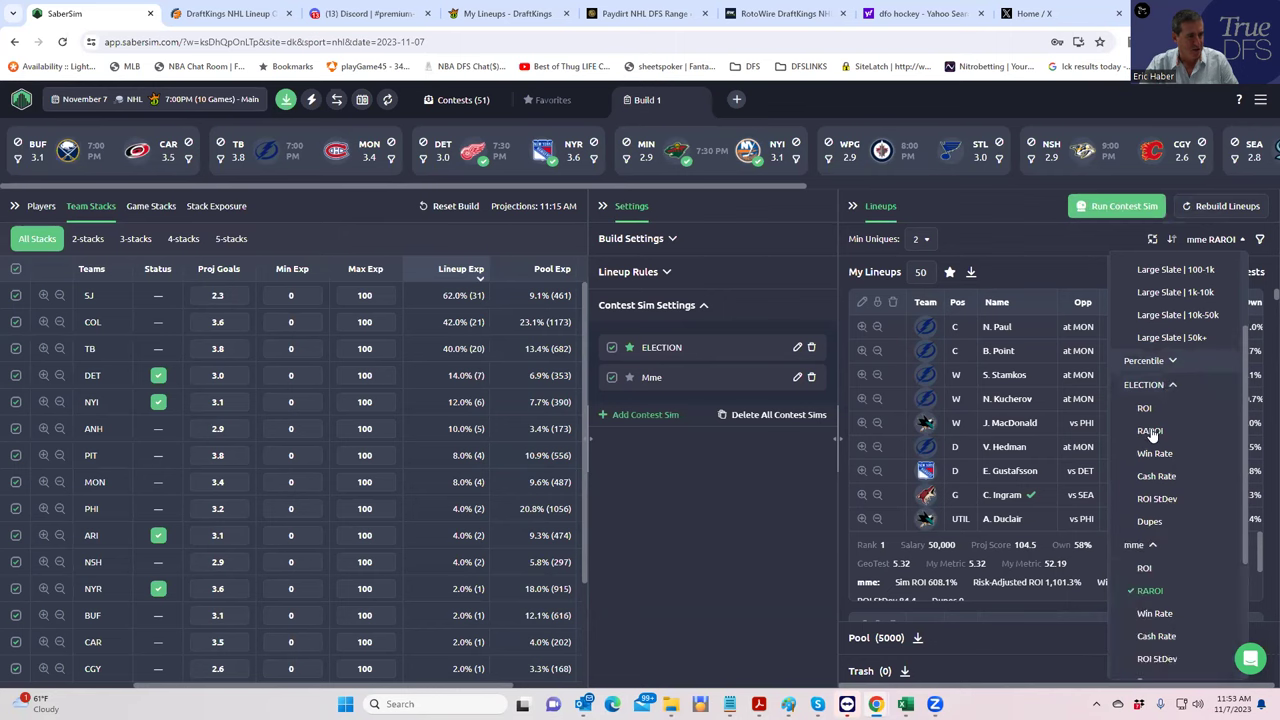
pyautogui.click(1150, 431)
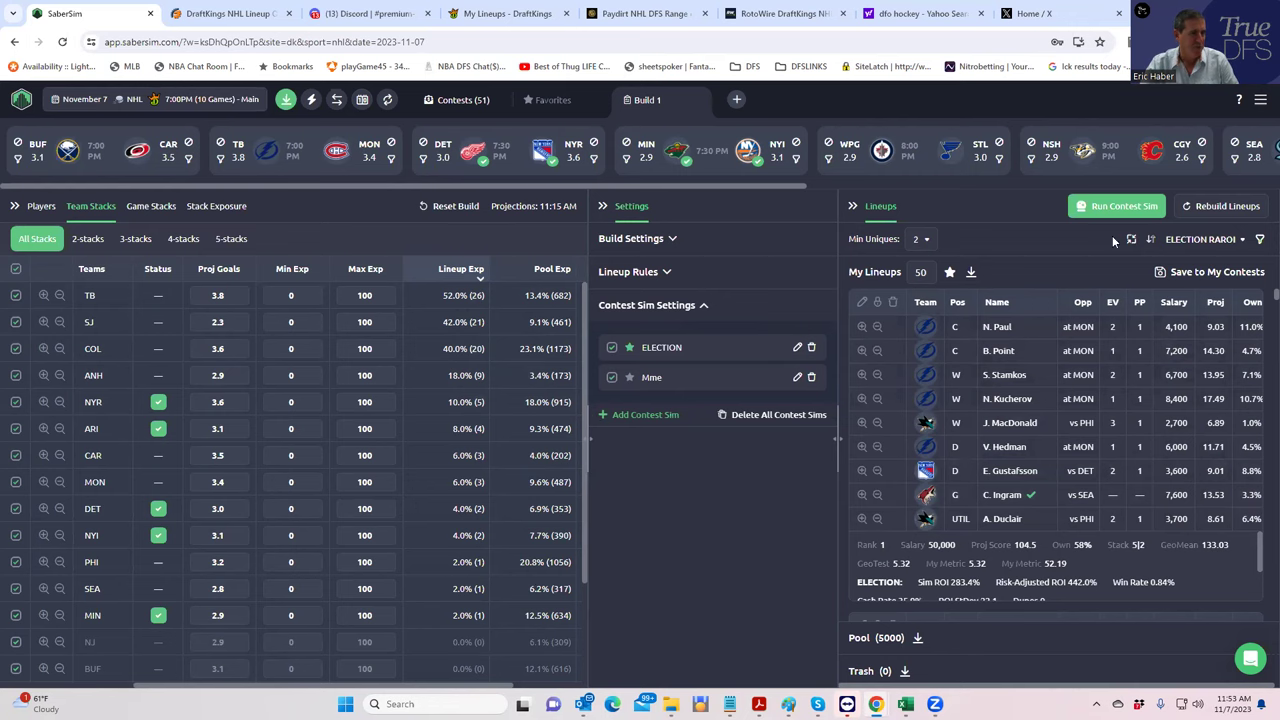
# Step: Save the top ELECTION lineup to only the Election Night contest by Unique Rank, then download the entries CSV
pyautogui.click(1162, 273)
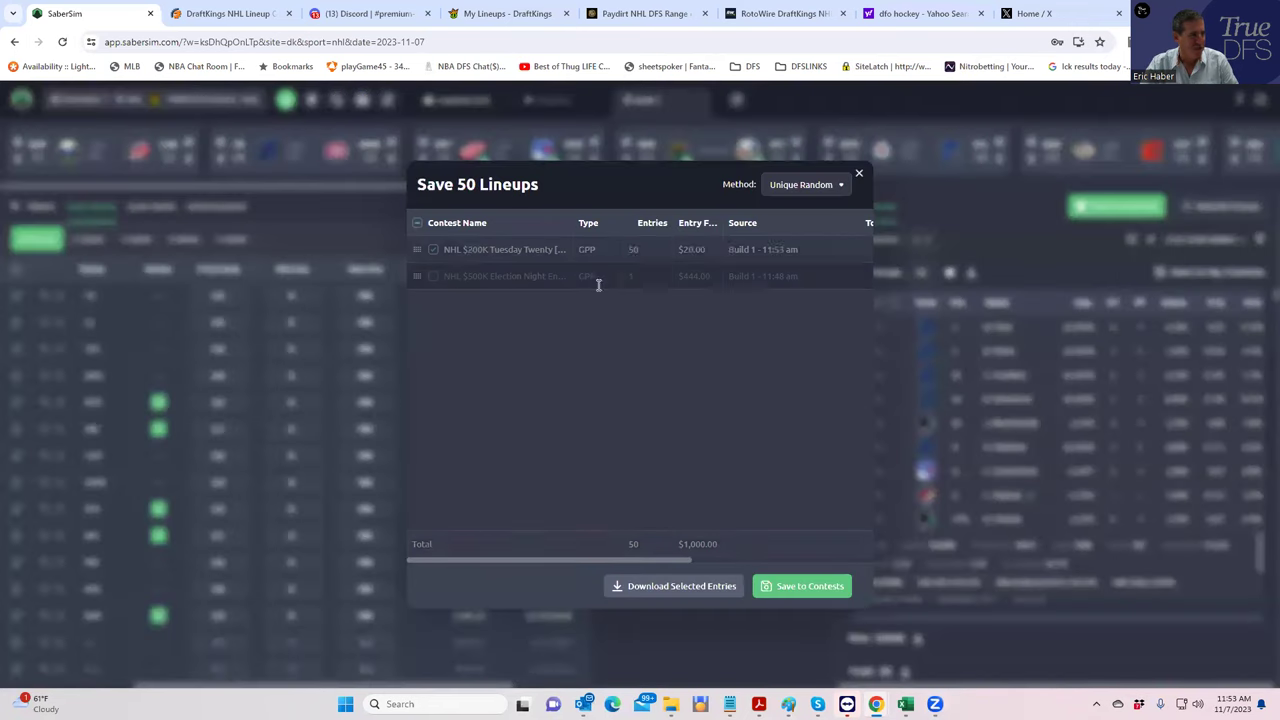
pyautogui.click(432, 249)
pyautogui.click(433, 277)
pyautogui.click(827, 188)
pyautogui.click(809, 242)
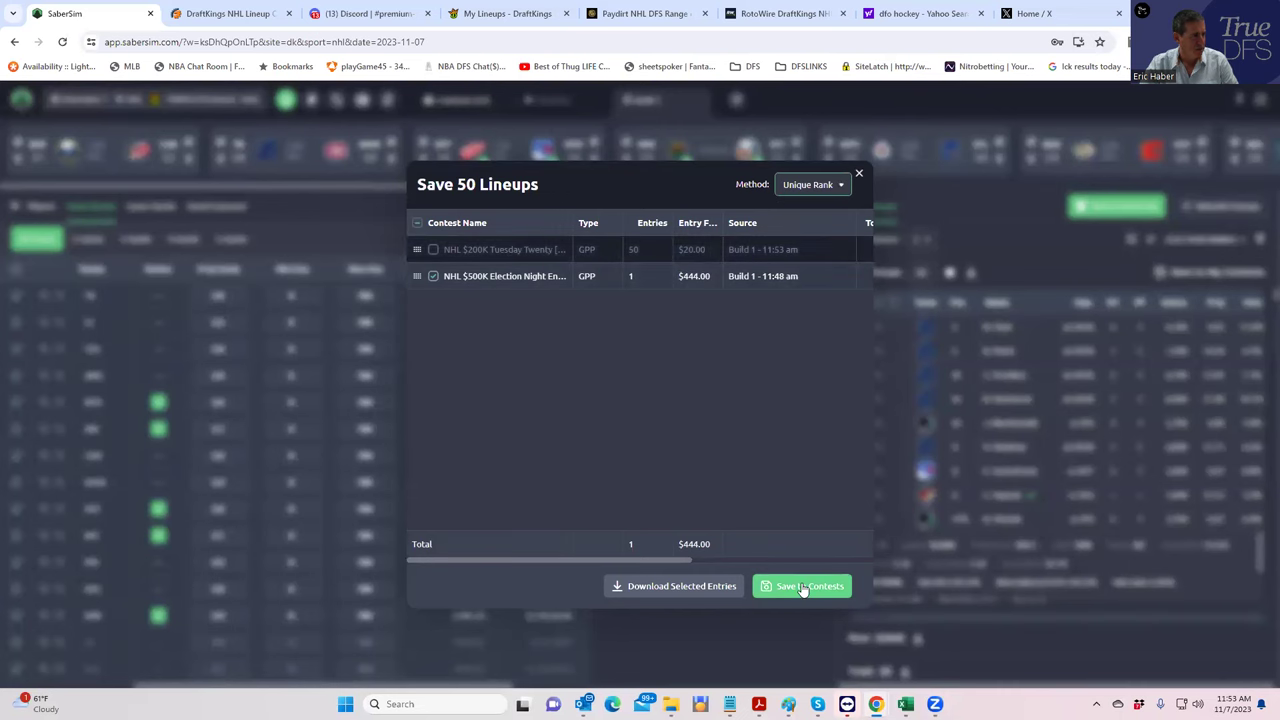
pyautogui.click(800, 588)
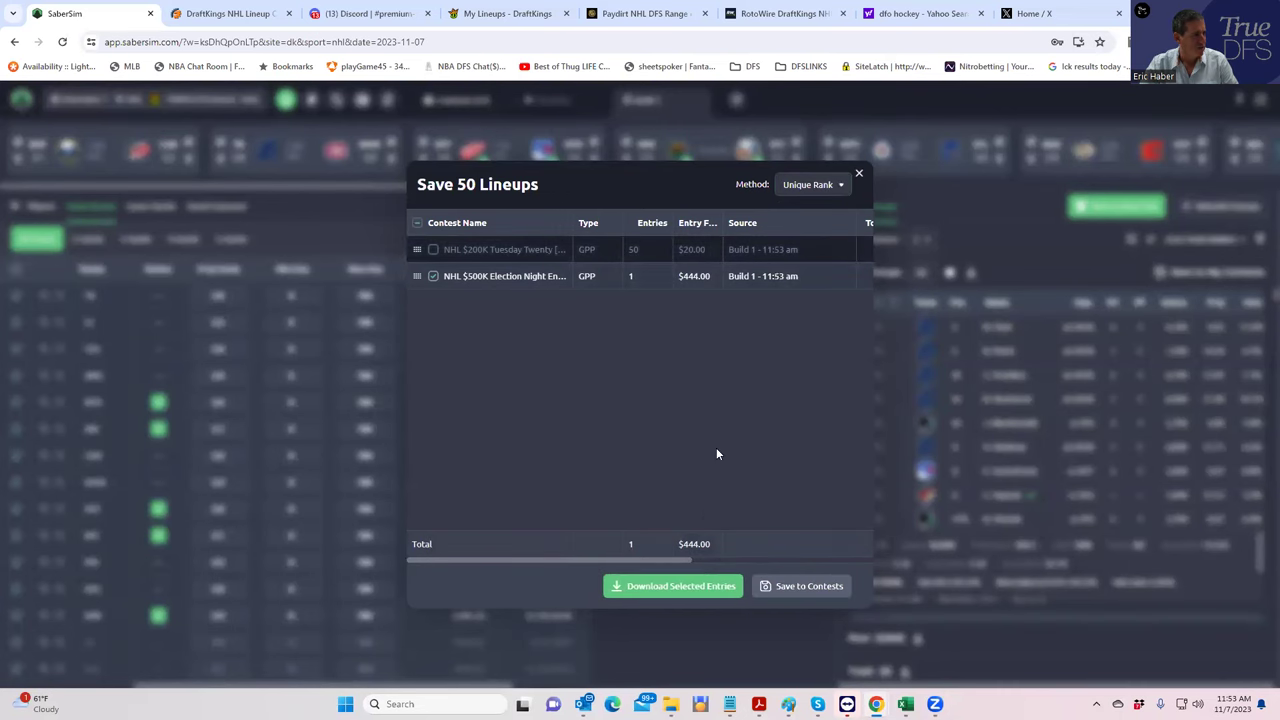
pyautogui.click(858, 174)
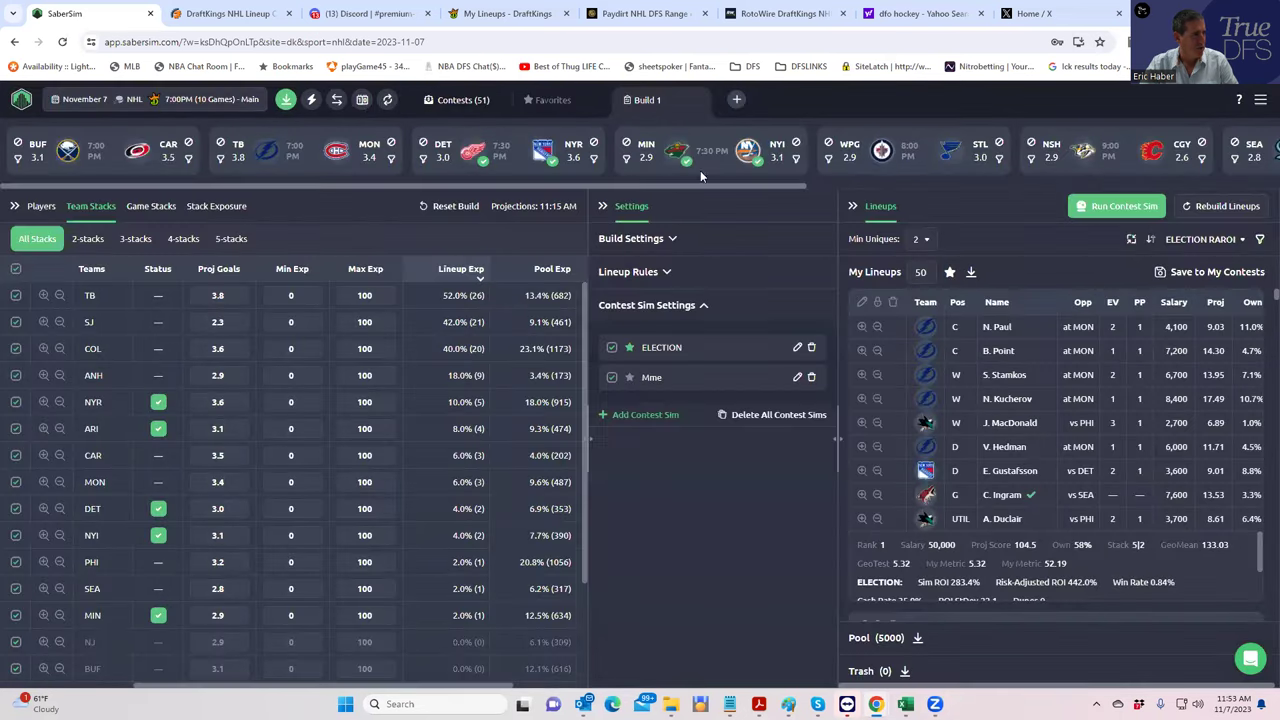
pyautogui.click(285, 102)
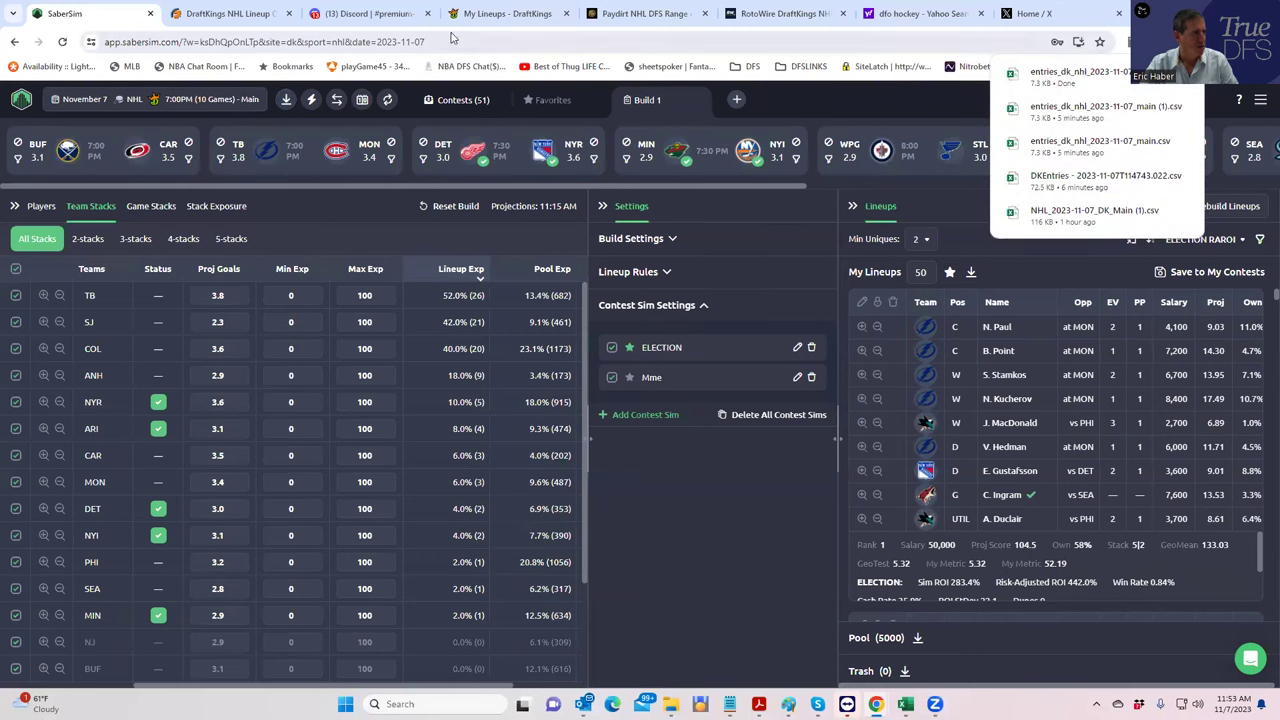
# Step: Upload the newest entries CSV, entries_dk_nhl_2023-11-07_main (2), through DraftKings Edit Entries
pyautogui.click(505, 14)
pyautogui.click(896, 192)
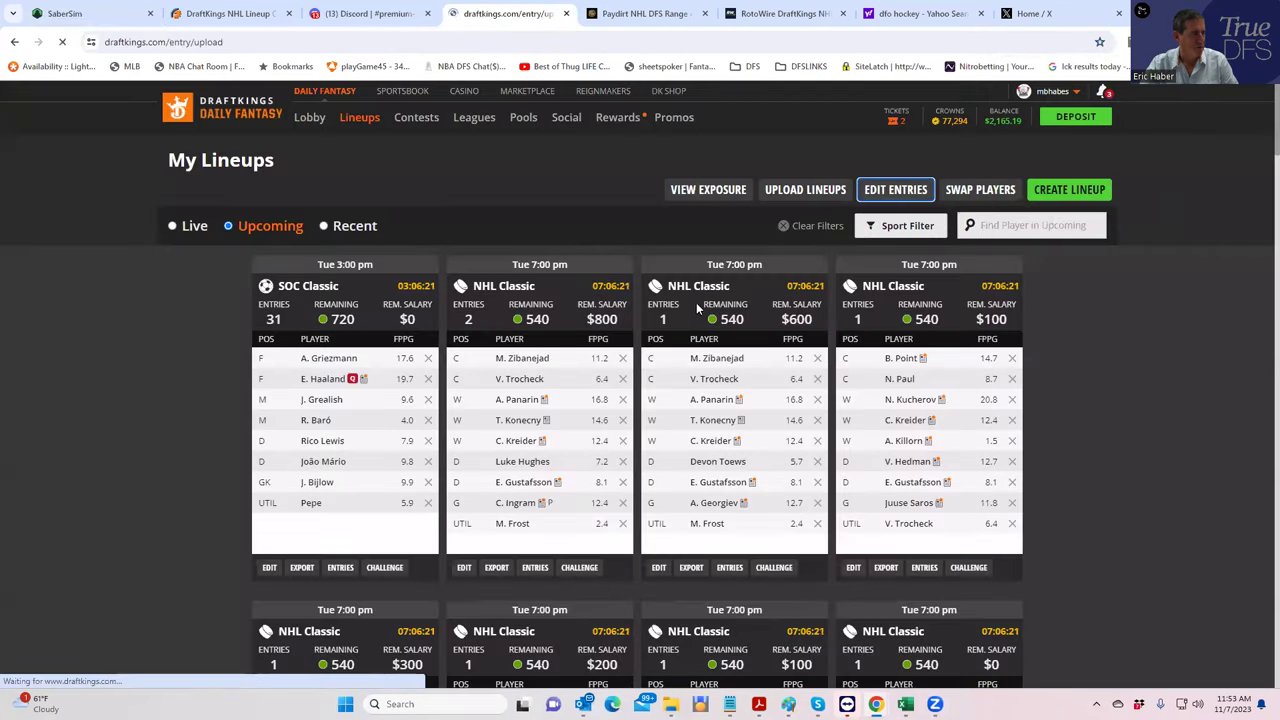
pyautogui.click(882, 294)
pyautogui.click(230, 128)
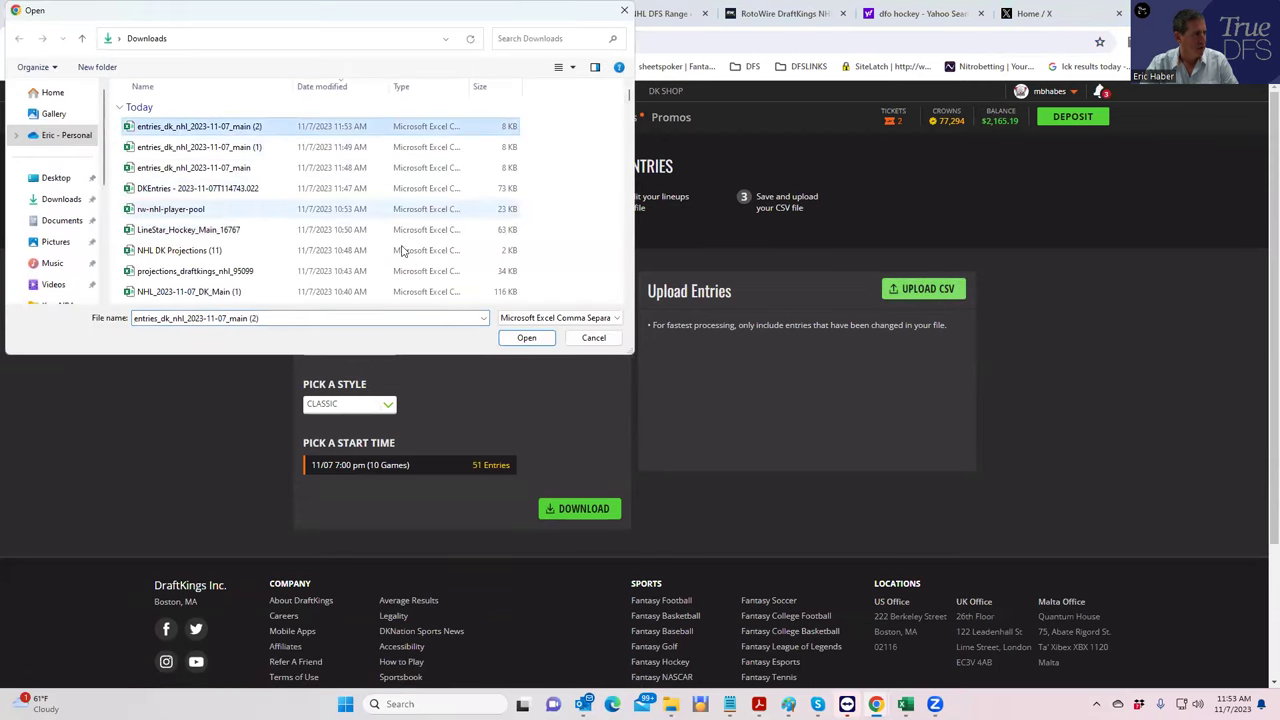
pyautogui.click(526, 337)
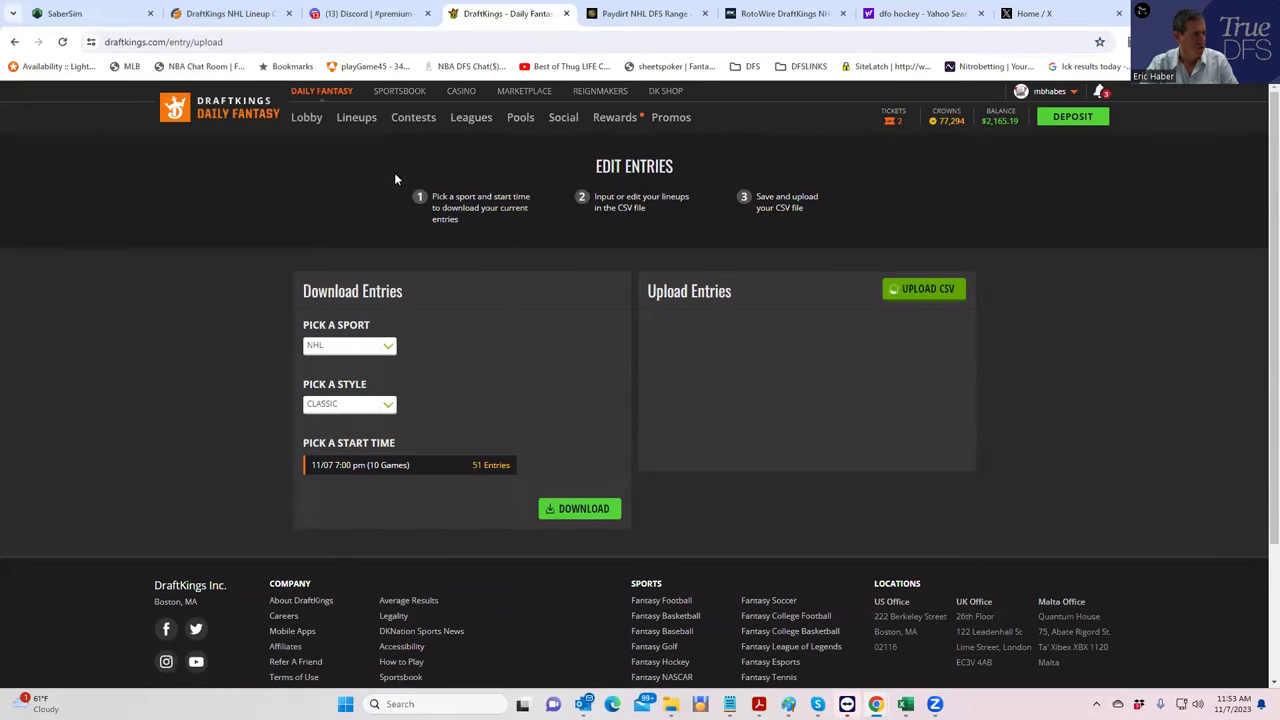
# Step: Review the updated NHL Classic entries on the My Lineups page
pyautogui.click(355, 119)
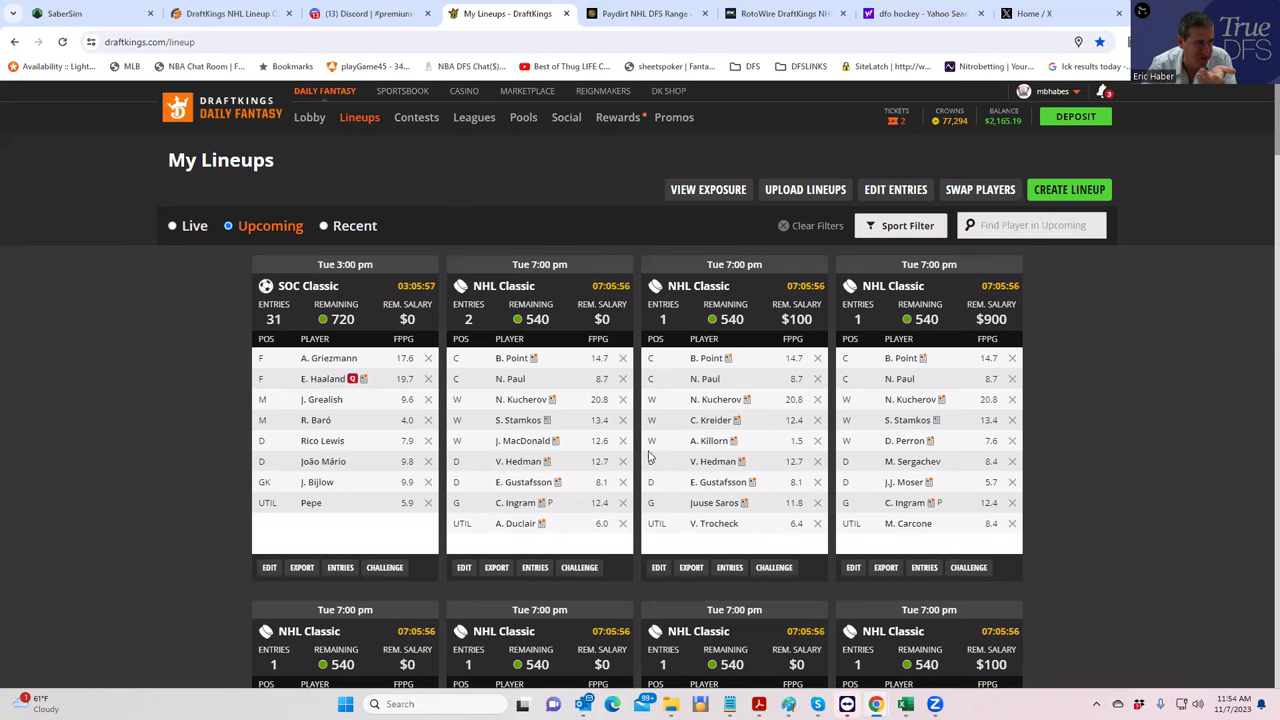
pyautogui.scroll(-3, 745, 470)
pyautogui.scroll(-2, 812, 512)
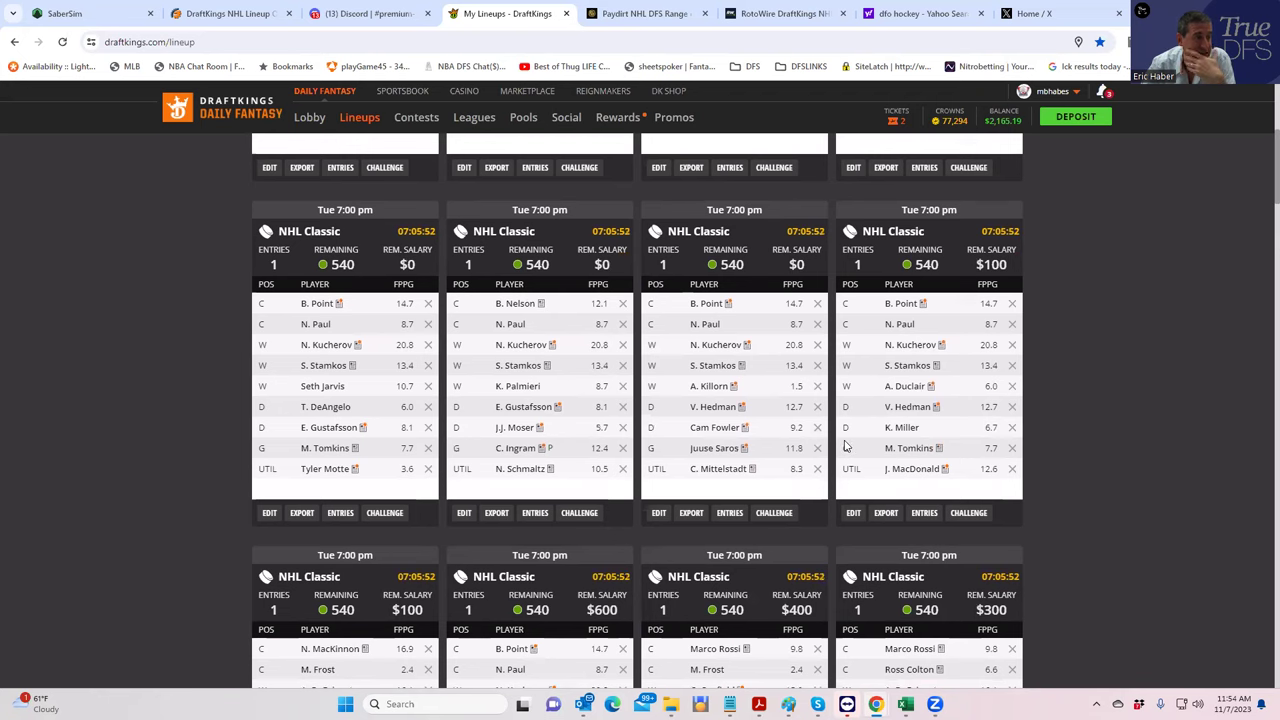
pyautogui.scroll(2, 690, 437)
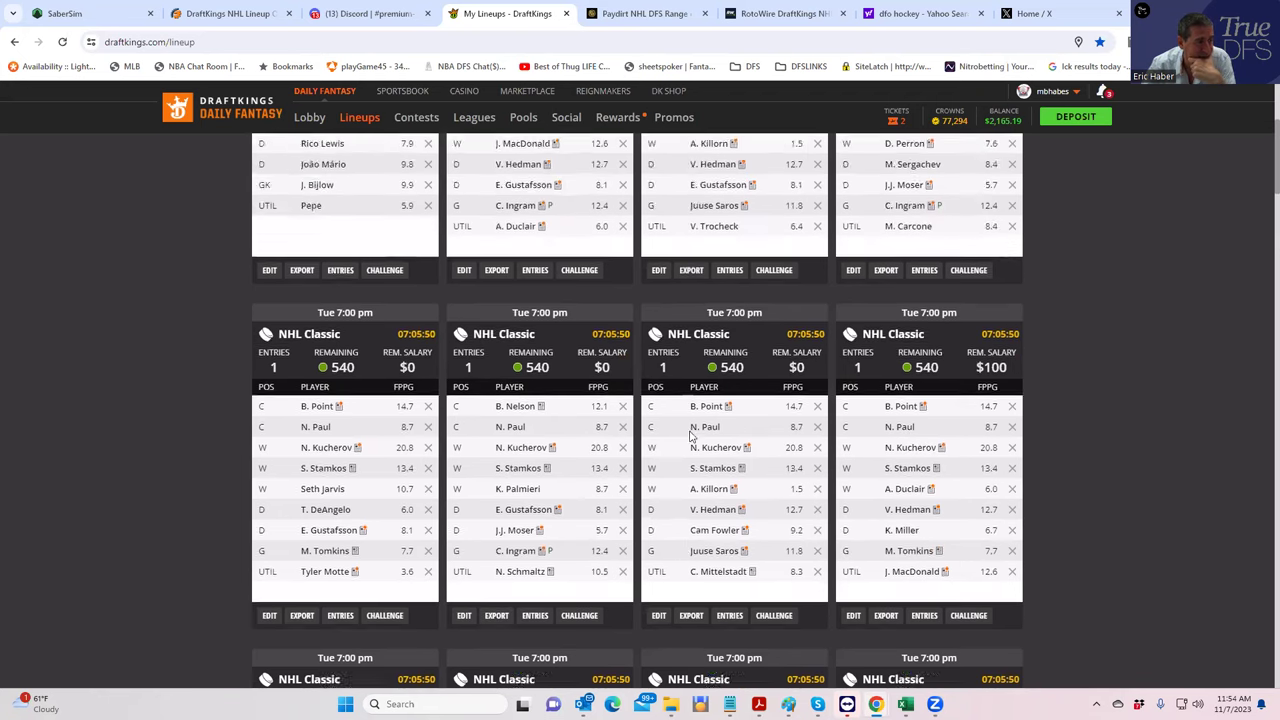
pyautogui.scroll(3, 690, 437)
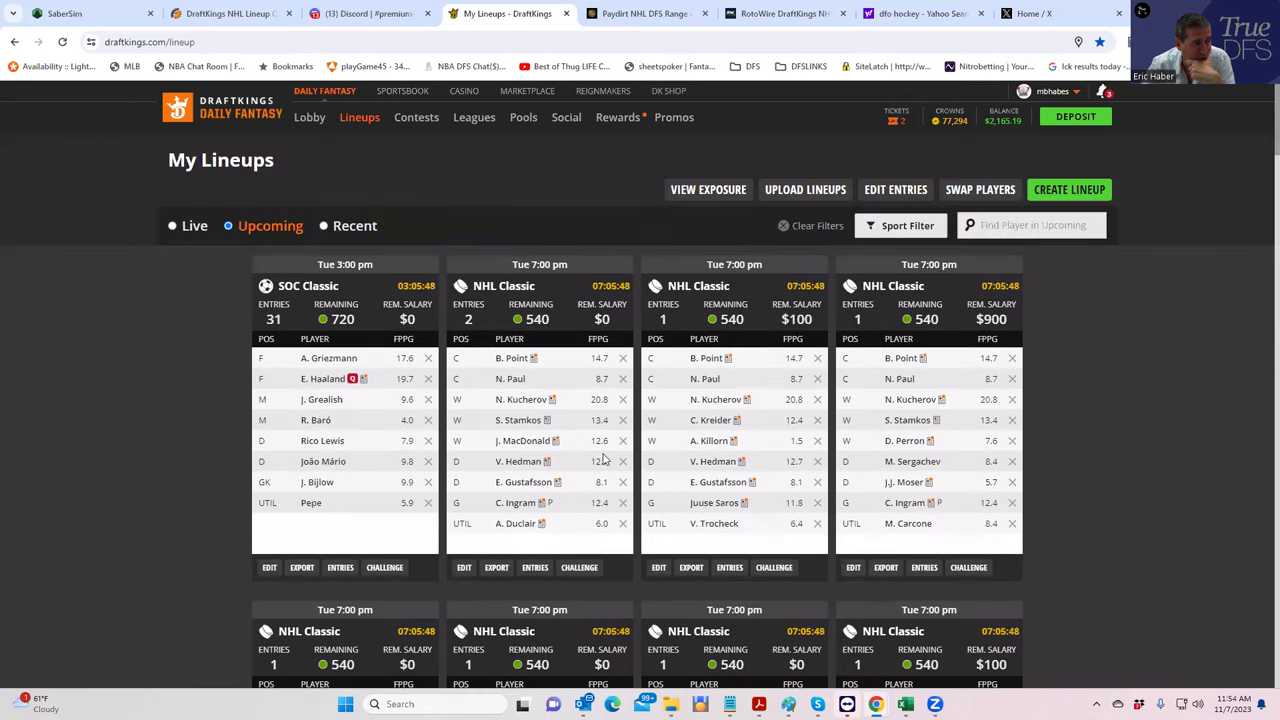